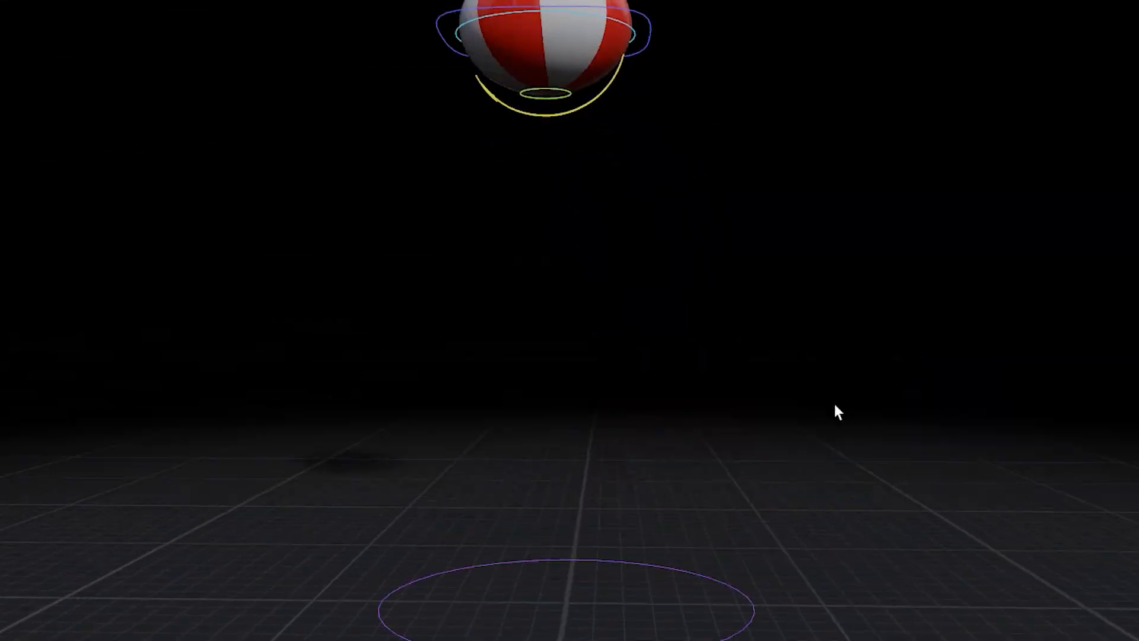
alt+drag(835, 404, 748, 394)
scroll(745, 393, down, 3)
alt+drag(638, 384, 839, 381)
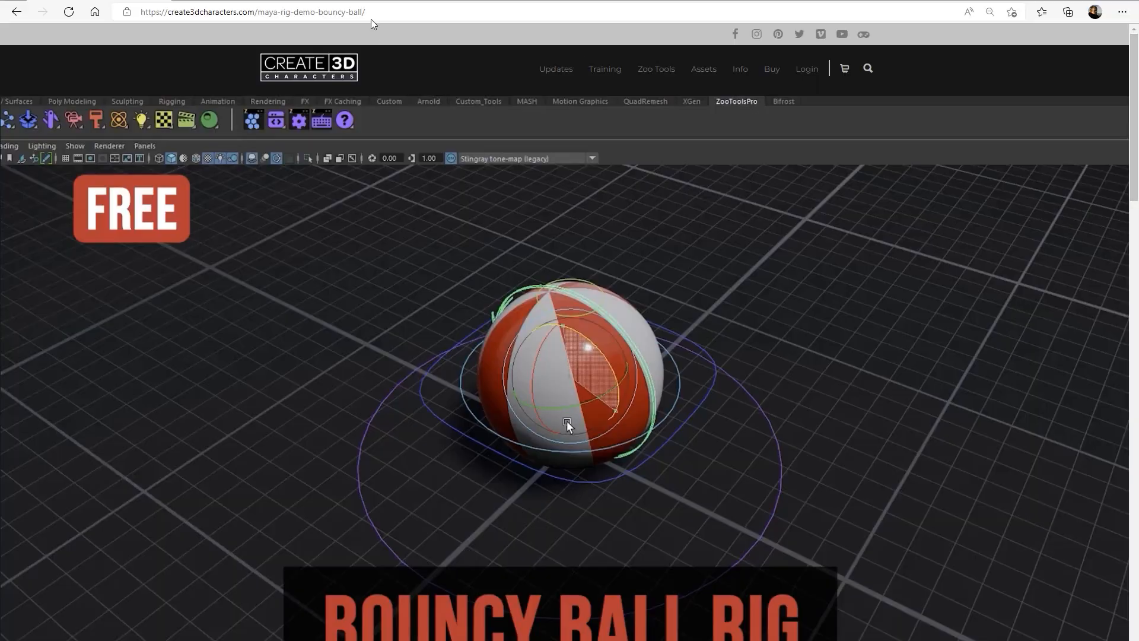
Step: Look through the free Bouncy Ball Rig demo page on the Create 3D Characters website
click(408, 12)
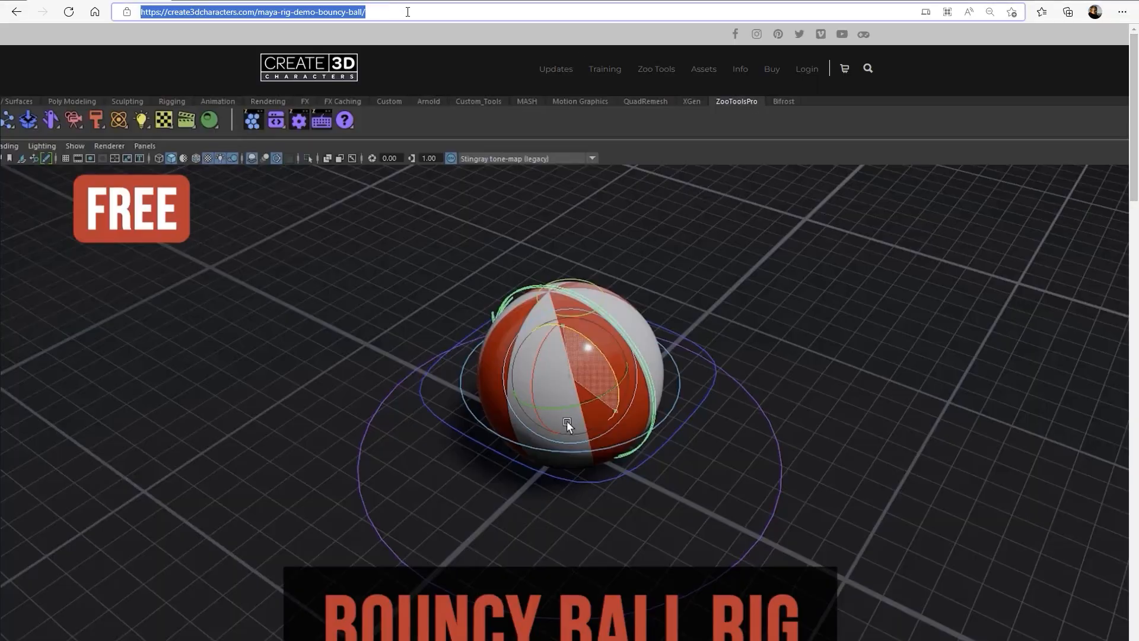
drag(1133, 124, 1133, 553)
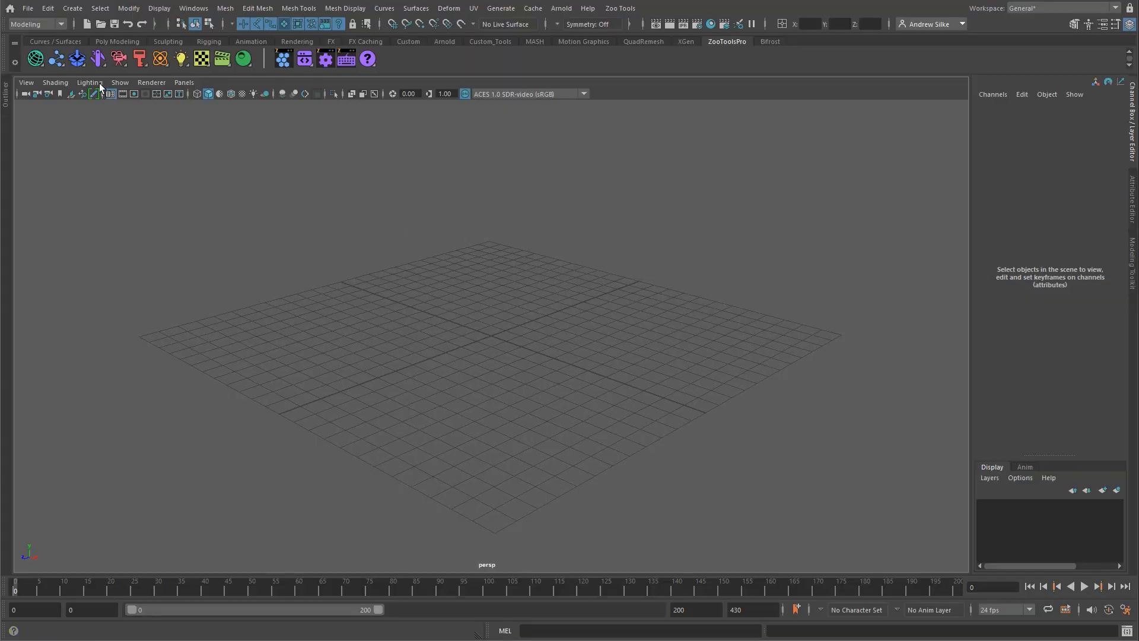
Step: Open the Zoo Scenes Browser for Maya files and show only the zoo_rigs_manual directory
click(78, 60)
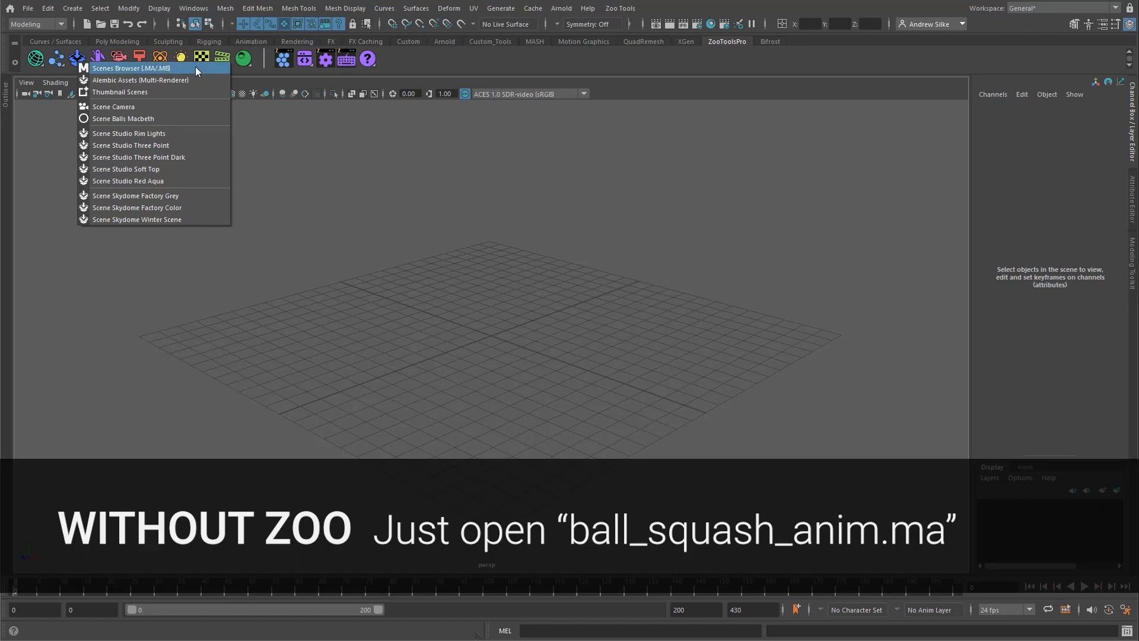
click(194, 67)
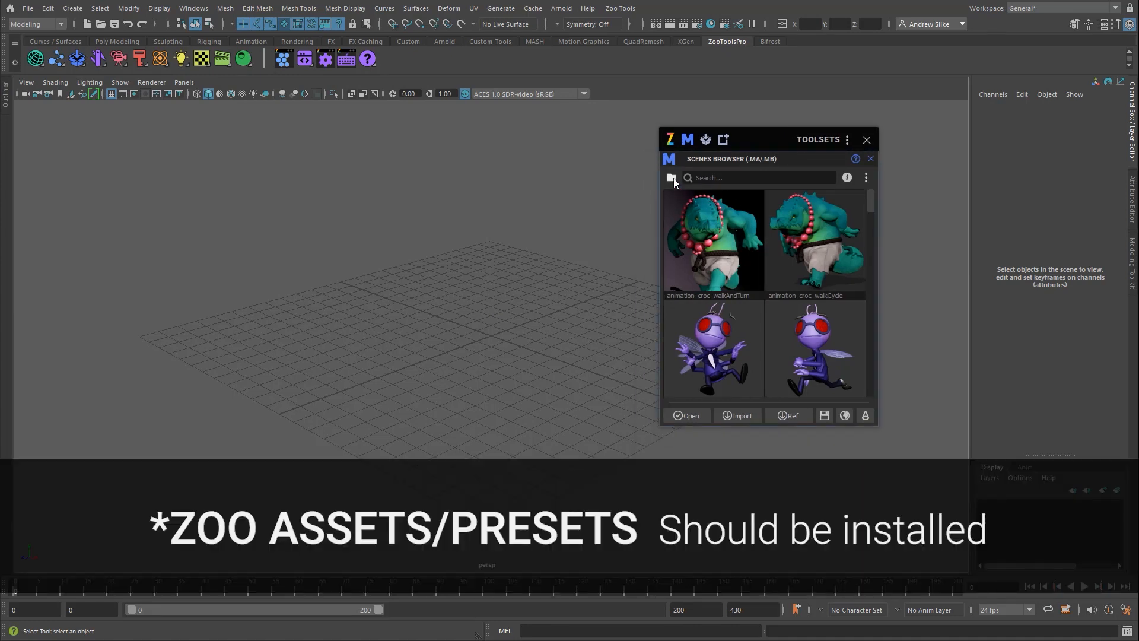
click(673, 178)
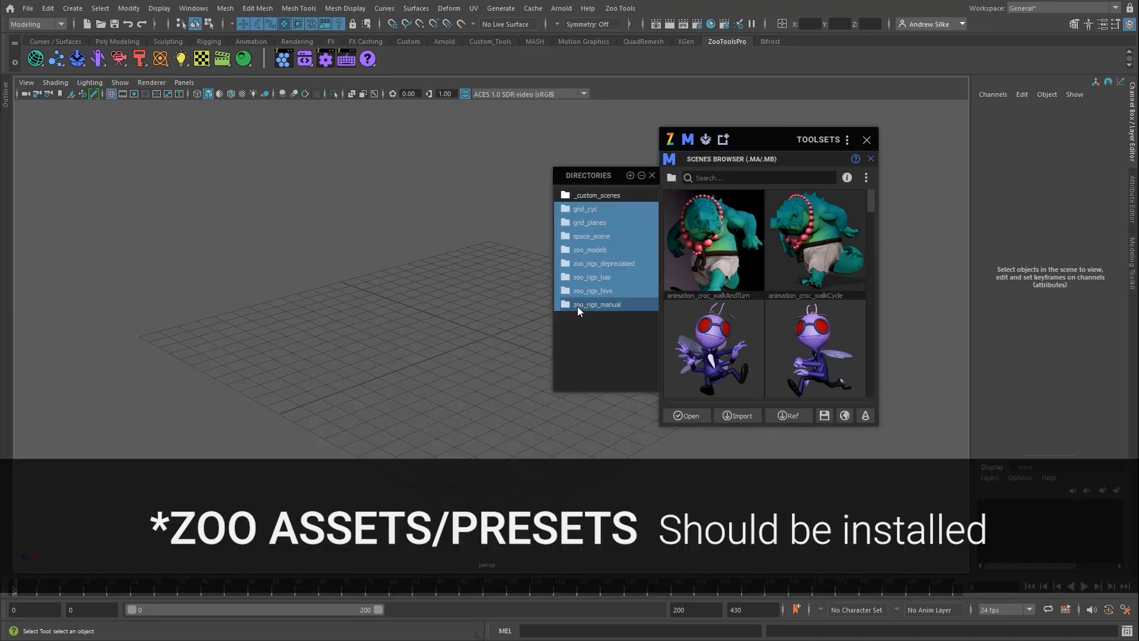
click(600, 305)
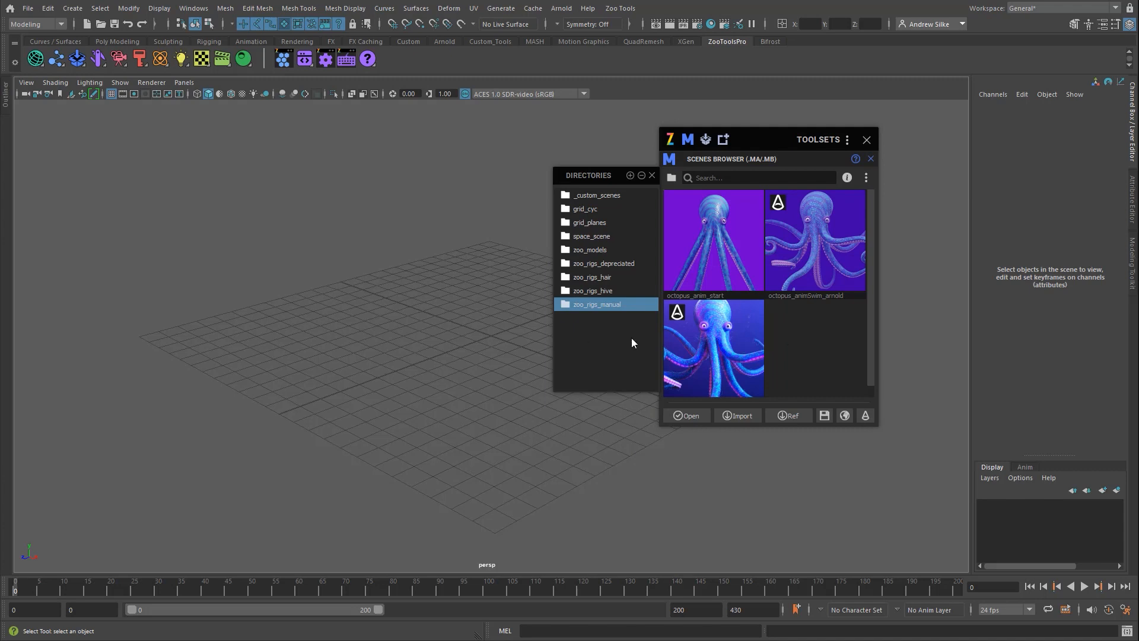
Step: Switch the Scenes Browser's renderer to Maya and finally to All
click(866, 415)
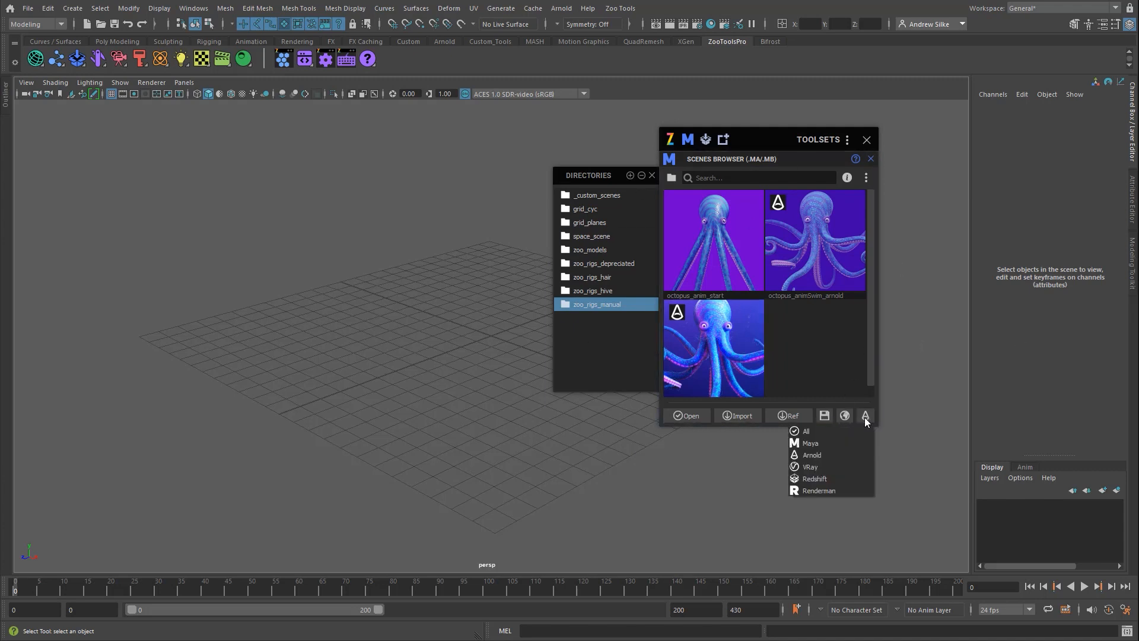
click(817, 443)
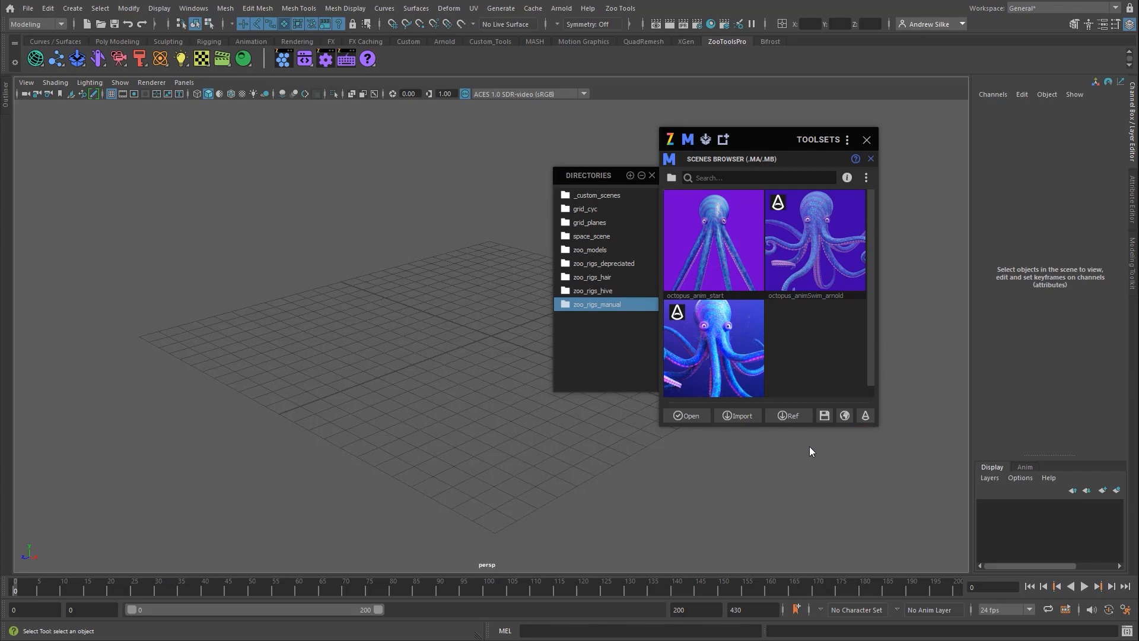
click(865, 415)
click(845, 434)
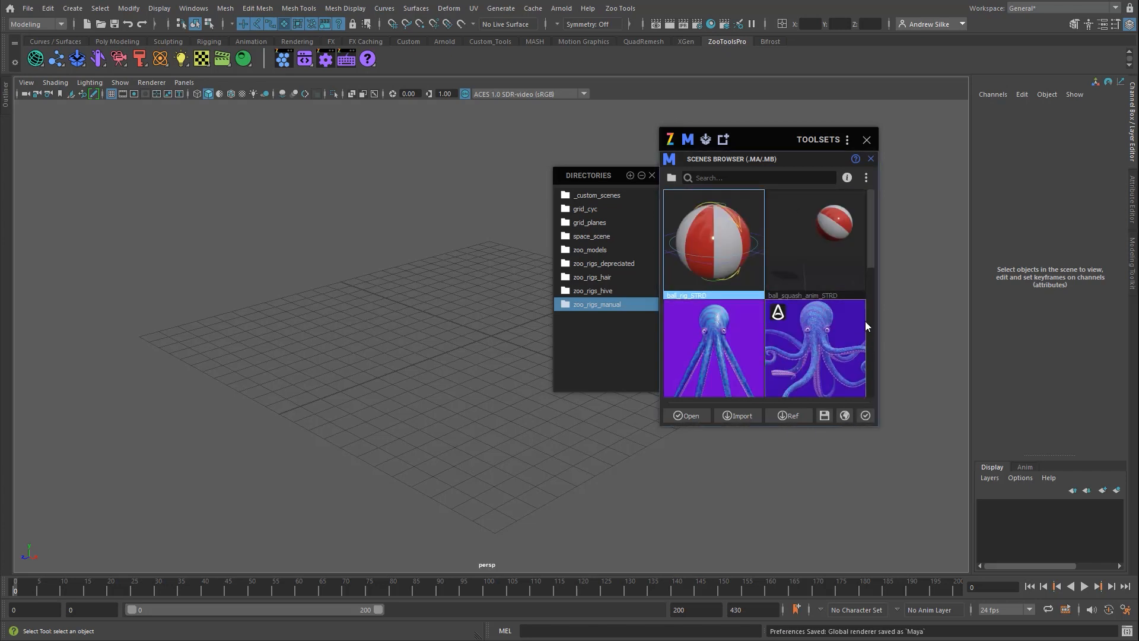
Step: Open the ball_squash_anim_STRD scene, discarding the current scene, and close the Scenes Browser
click(827, 293)
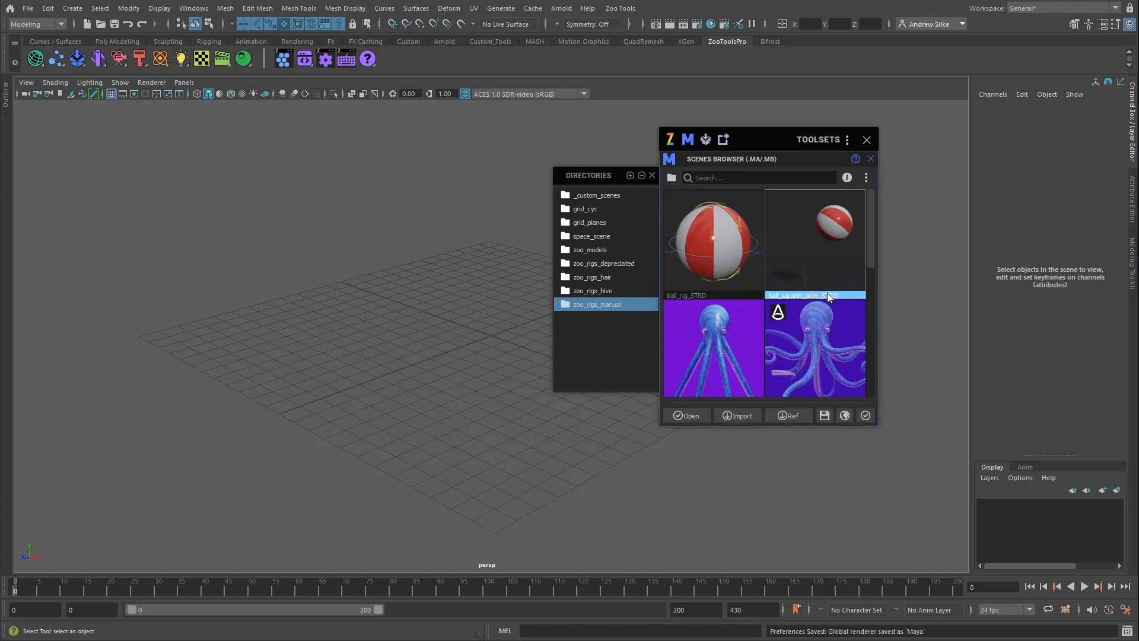
double_click(811, 233)
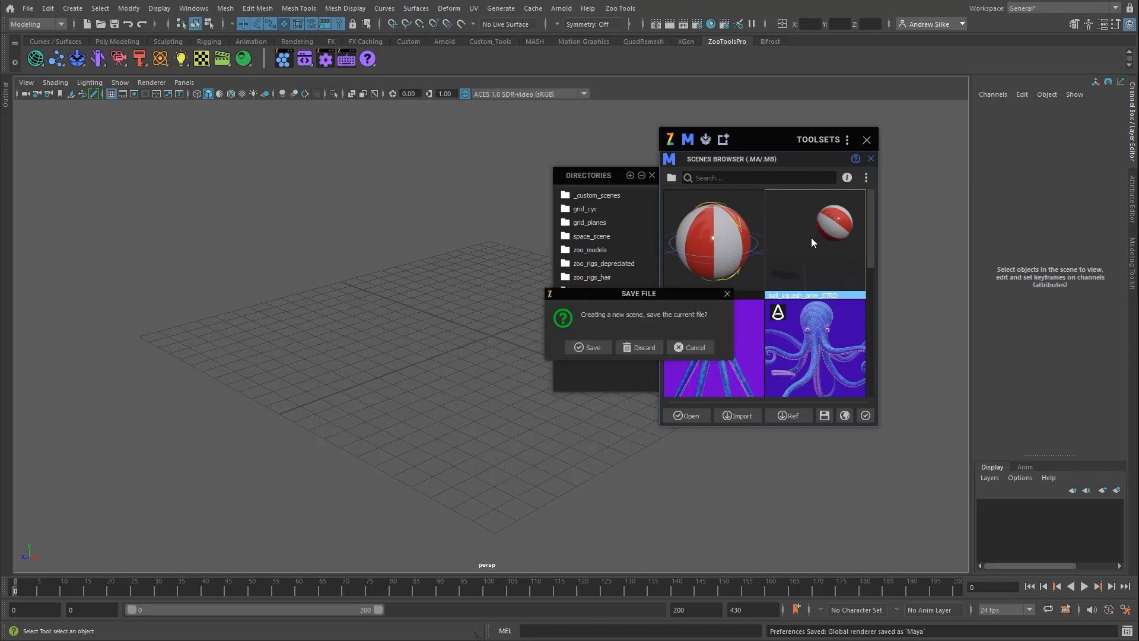
click(635, 344)
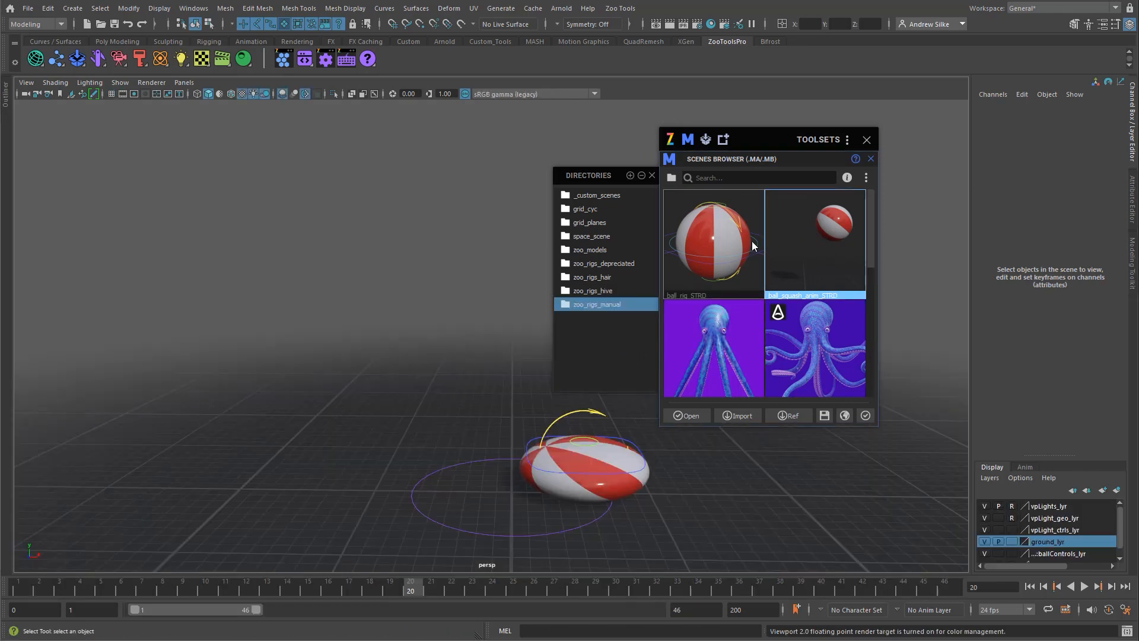
click(867, 139)
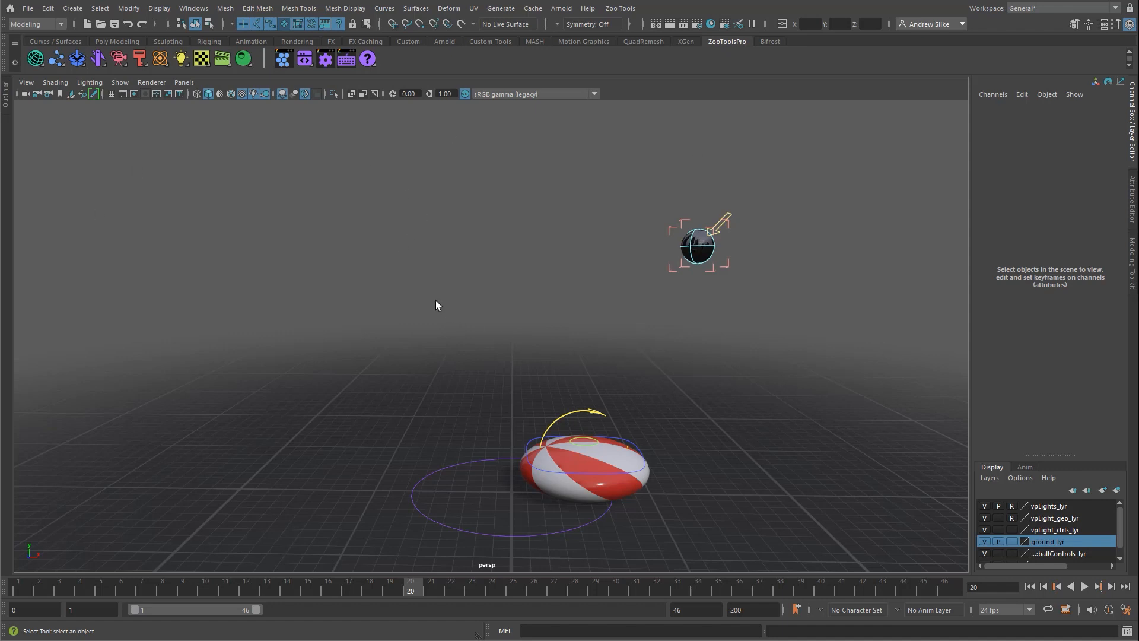
Step: Cycle the viewport background to black, using the Zoo_Tools_Default hotkey set
key(alt+b)
key(alt+b)
key(alt+b)
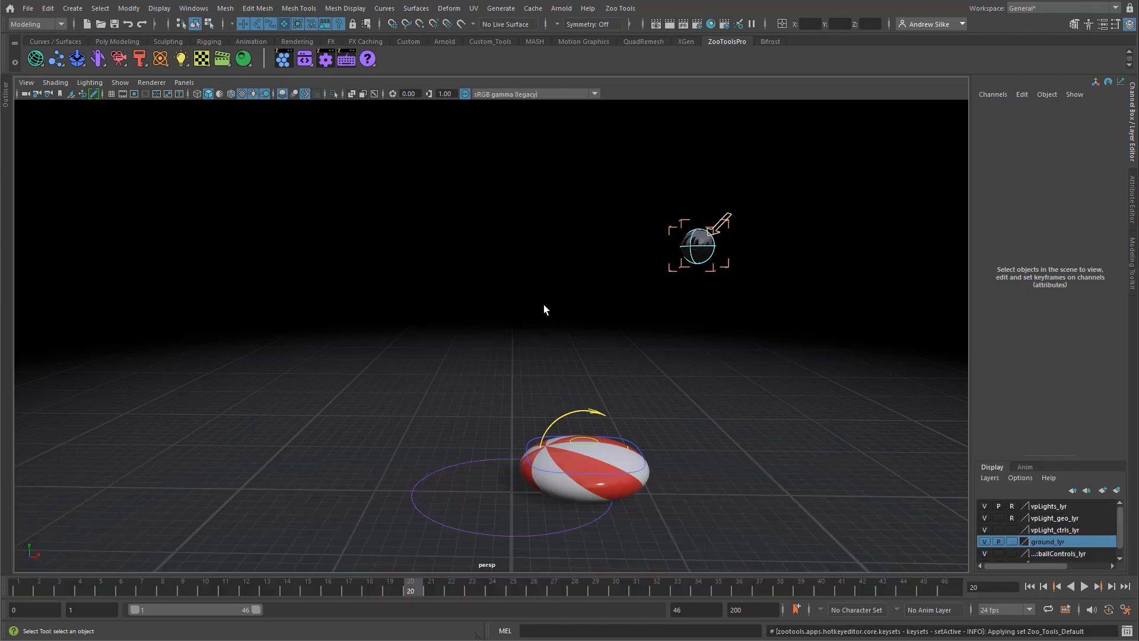
mouse_move(1073, 630)
mouse_down()
mouse_move(999, 629)
mouse_move(1054, 627)
mouse_up()
key(semicolon)
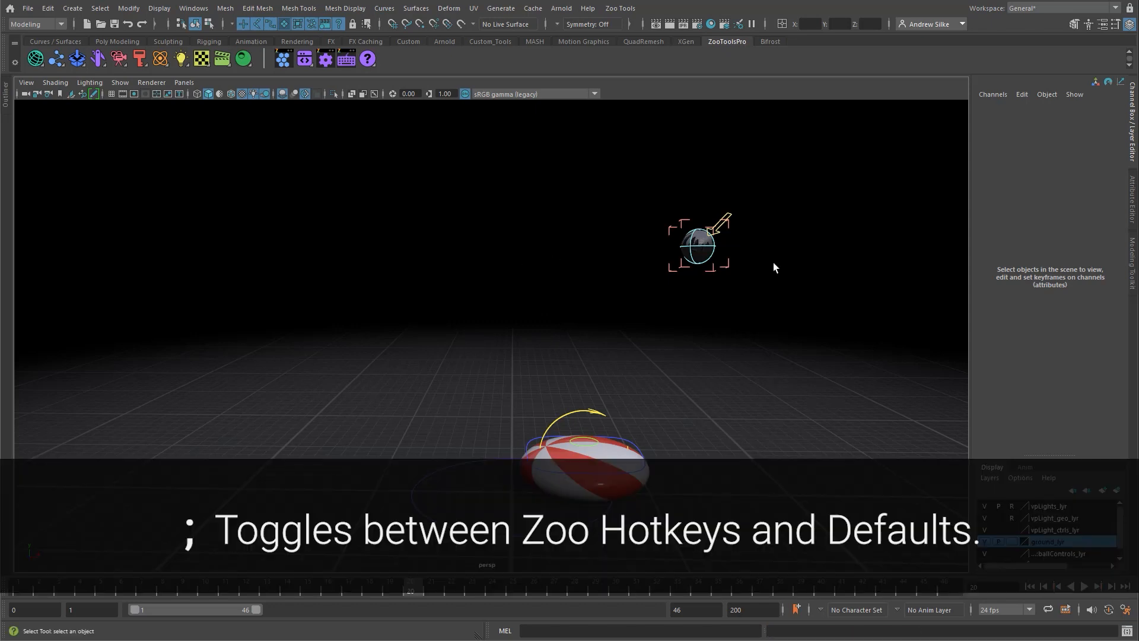
Step: Try rotating the directional light control above the ball to change the scene's lighting
click(718, 228)
key(e)
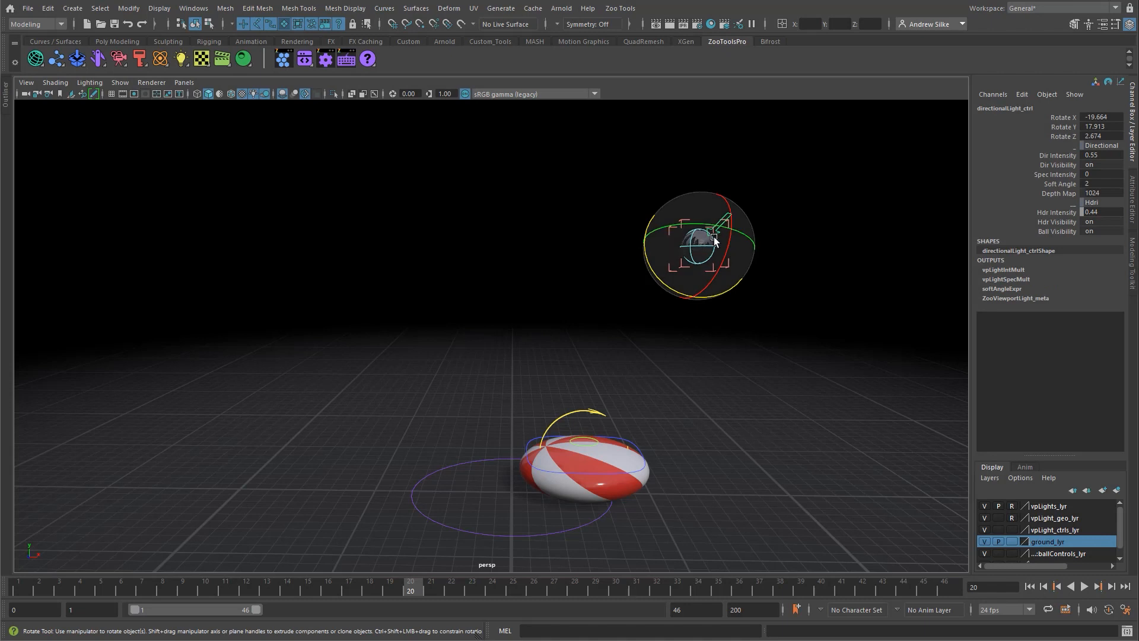
drag(713, 241, 755, 300)
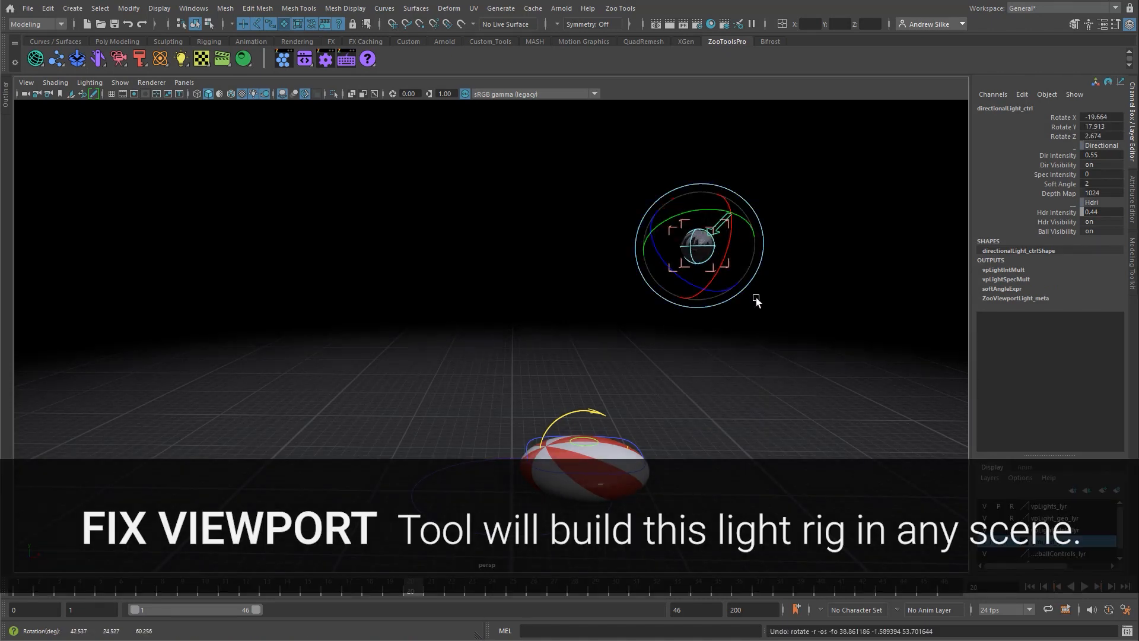
key(q)
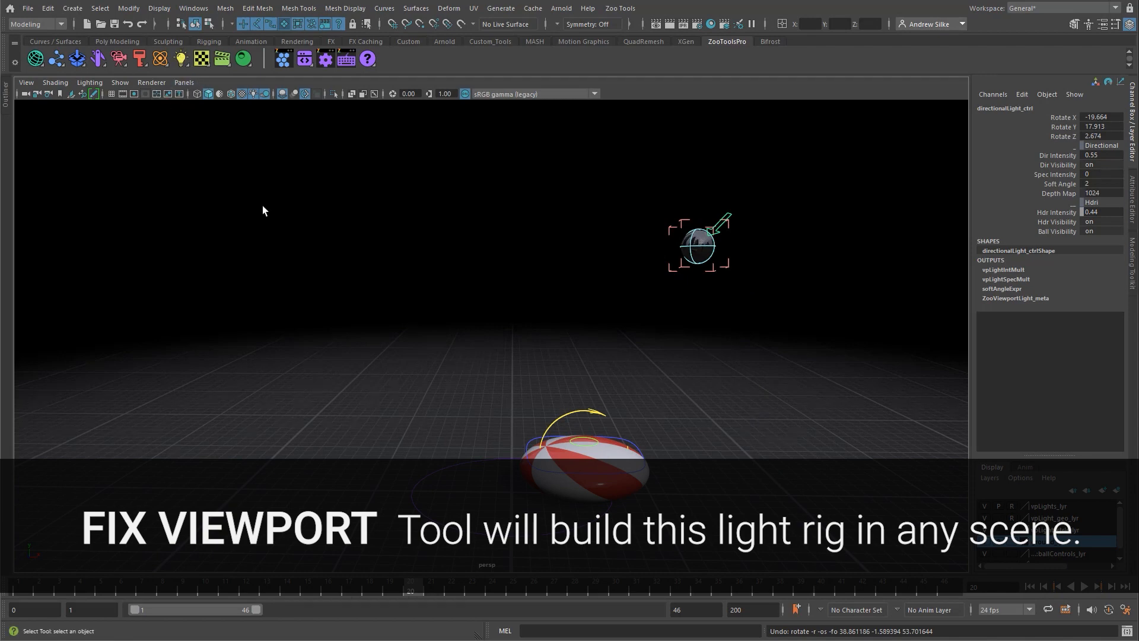
Step: Hide the vpLight_ctrls_lyr and vpLight_geo_lyr layers, and set ground_lyr to reference display
click(985, 529)
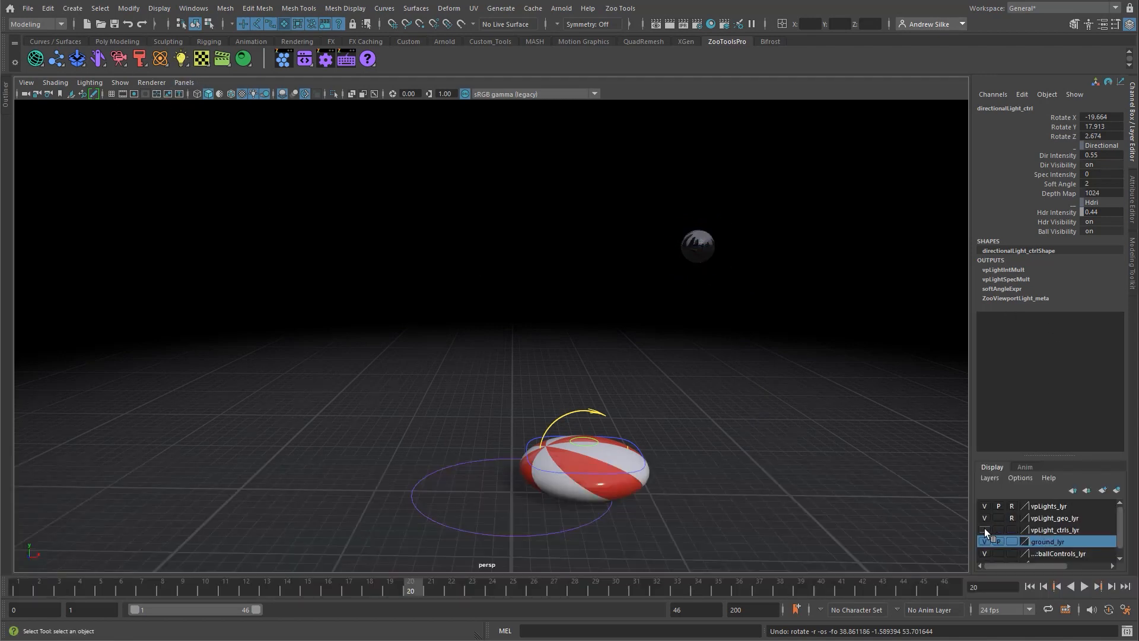
click(983, 517)
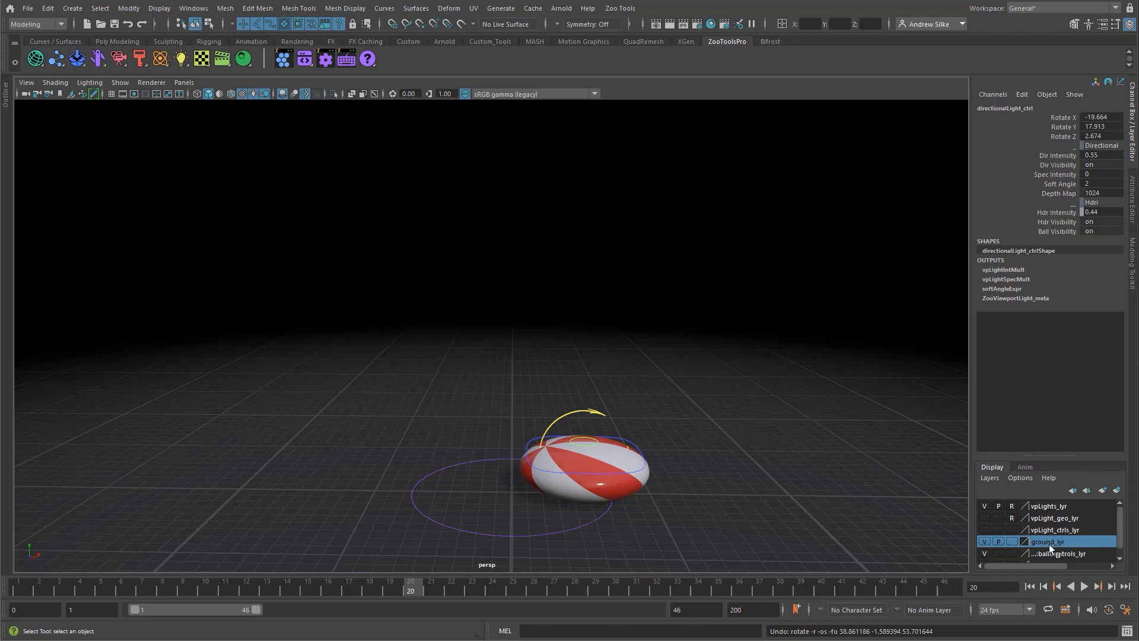
drag(771, 252, 810, 502)
click(444, 265)
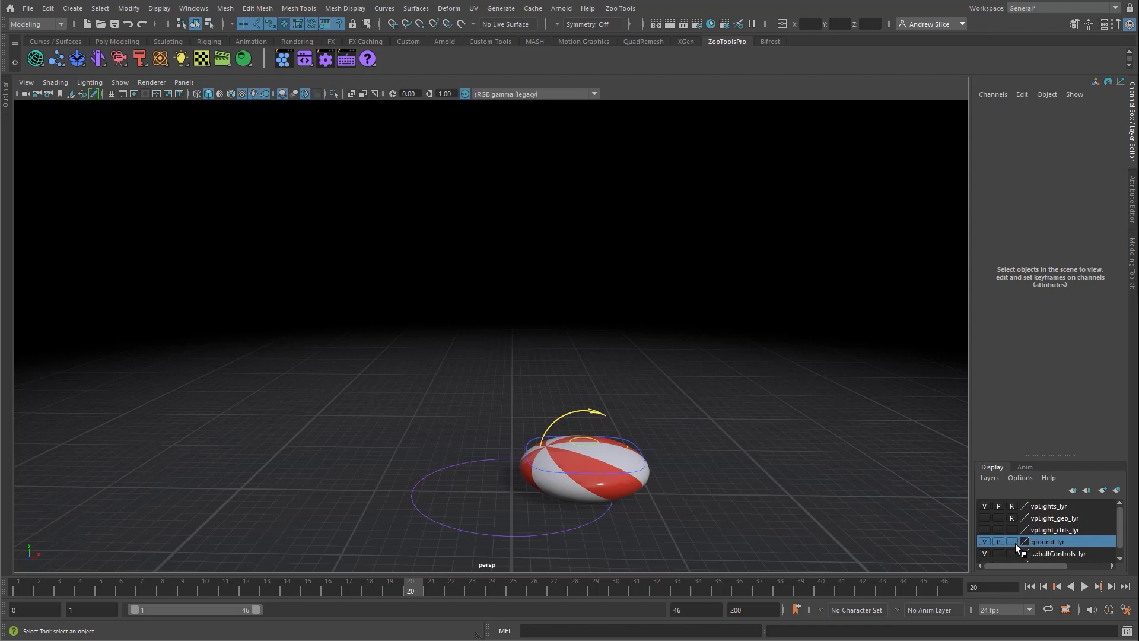
click(1014, 543)
click(1013, 541)
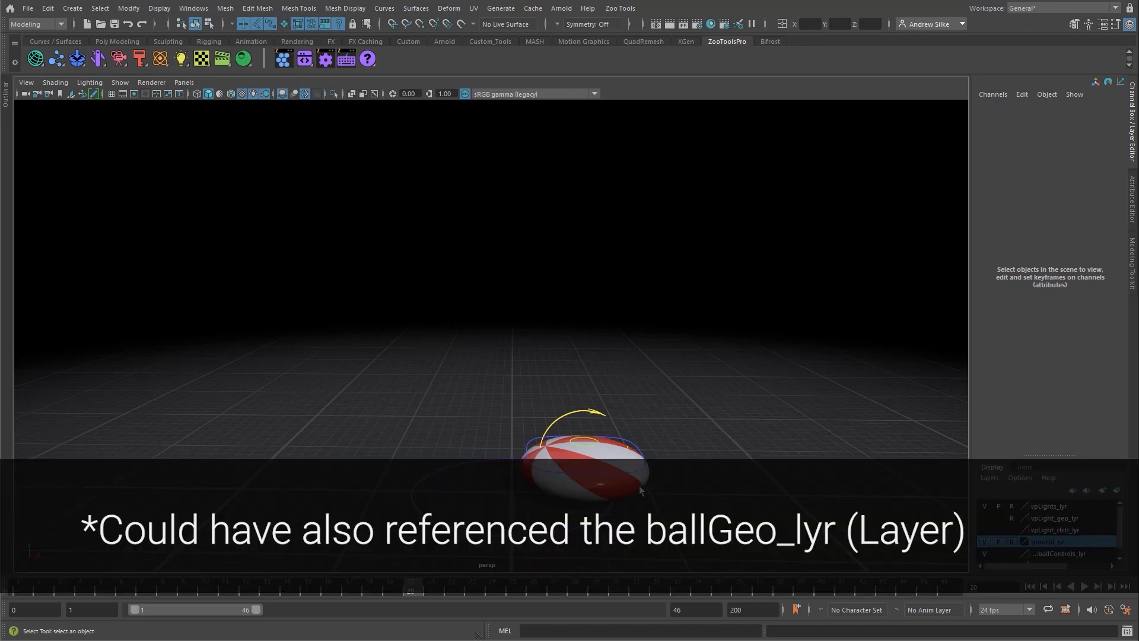
Step: Check that the ball's rig controls can be box-selected, and clear the selection
click(222, 23)
click(222, 23)
drag(529, 394, 686, 527)
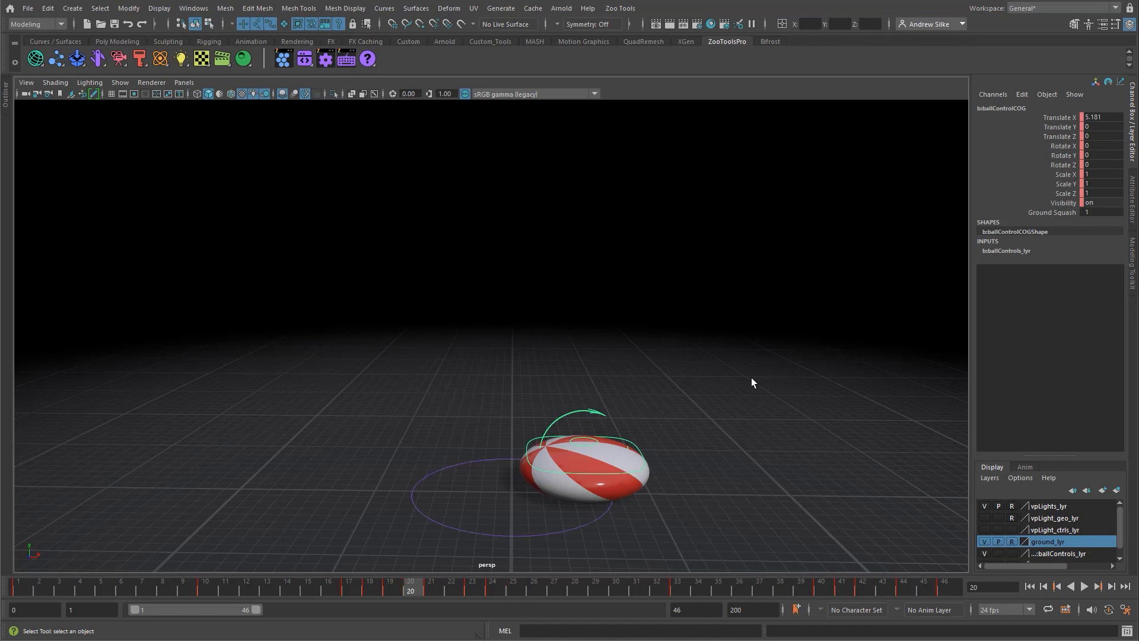
click(685, 310)
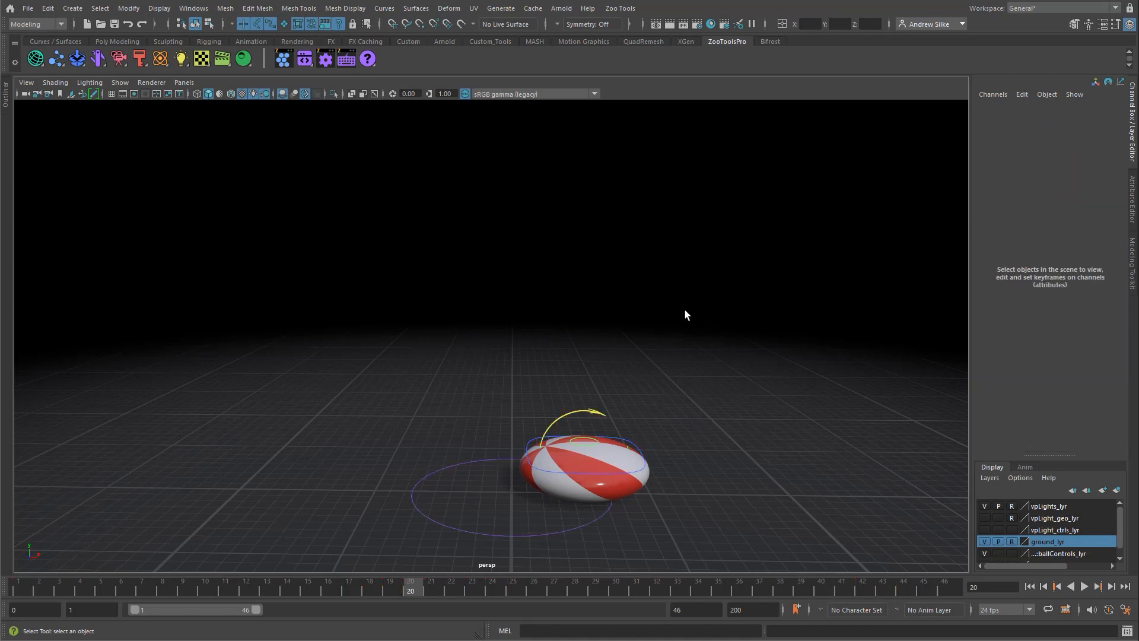
Step: Set the viewport's view transform to Stingray tone-map (legacy)
click(541, 93)
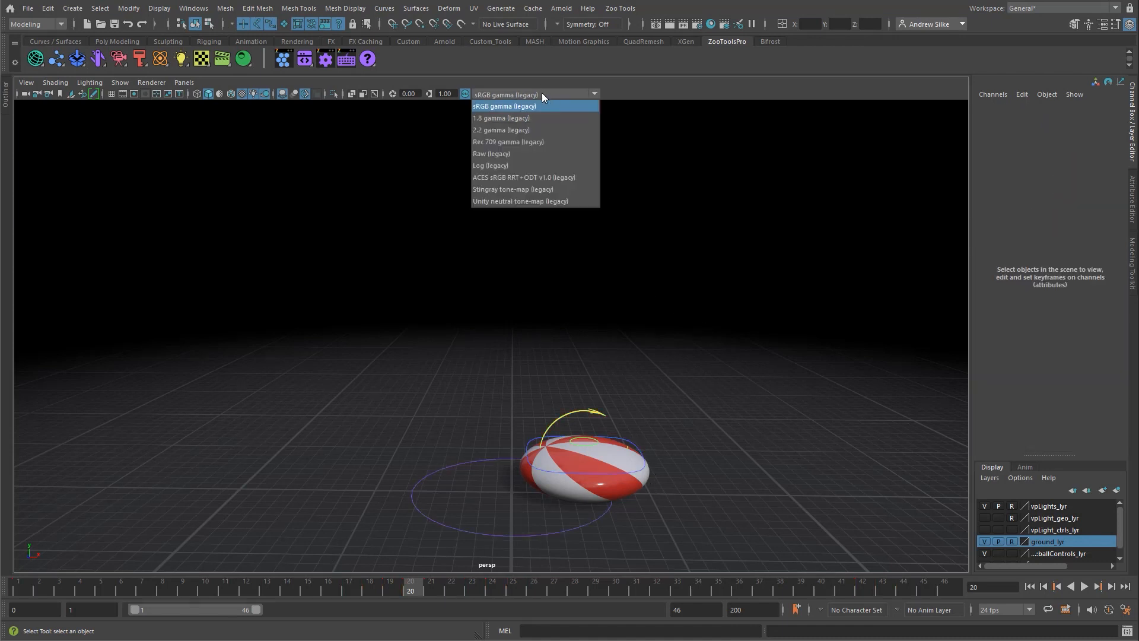
click(503, 190)
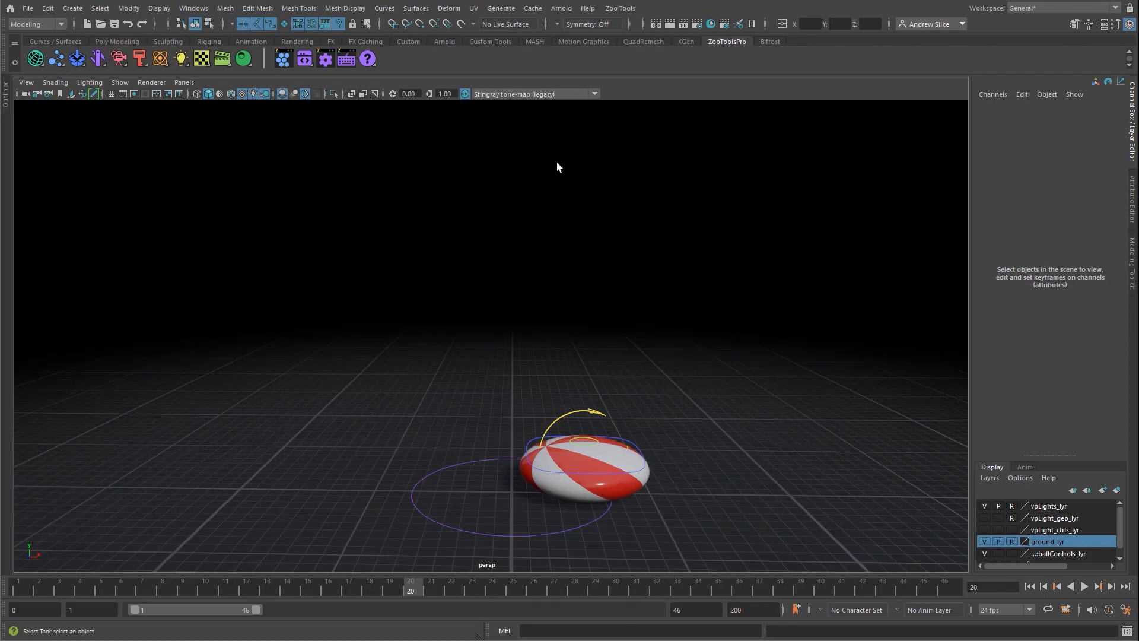
click(549, 94)
click(596, 191)
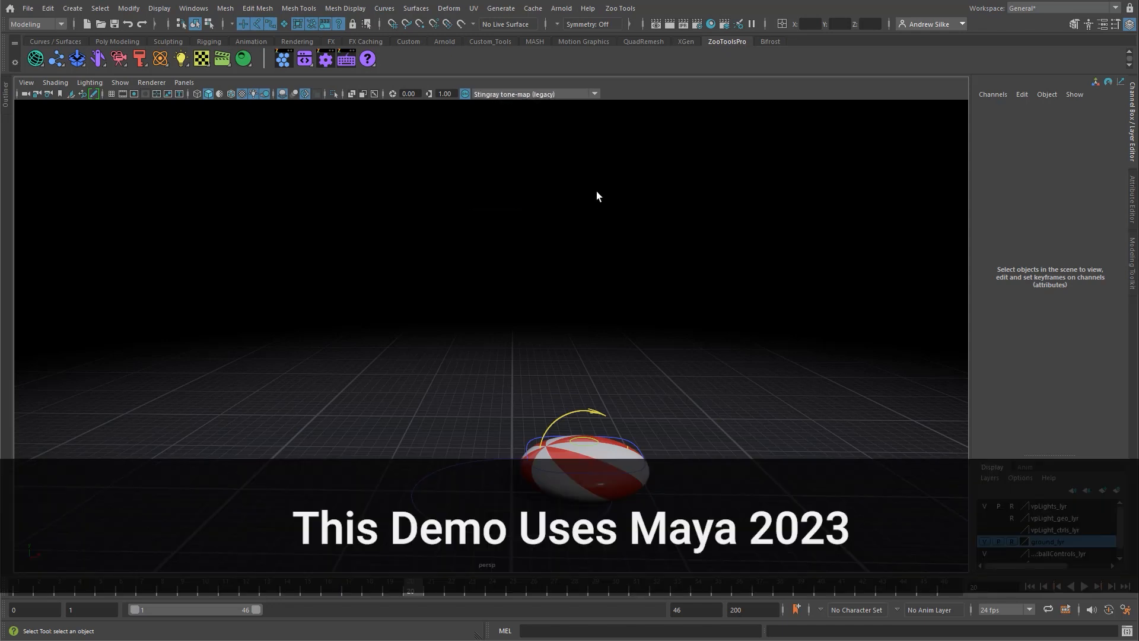
Step: Play the bouncing ball animation from frame 1, view it from several angles, and stop playback
drag(426, 590, 0, 590)
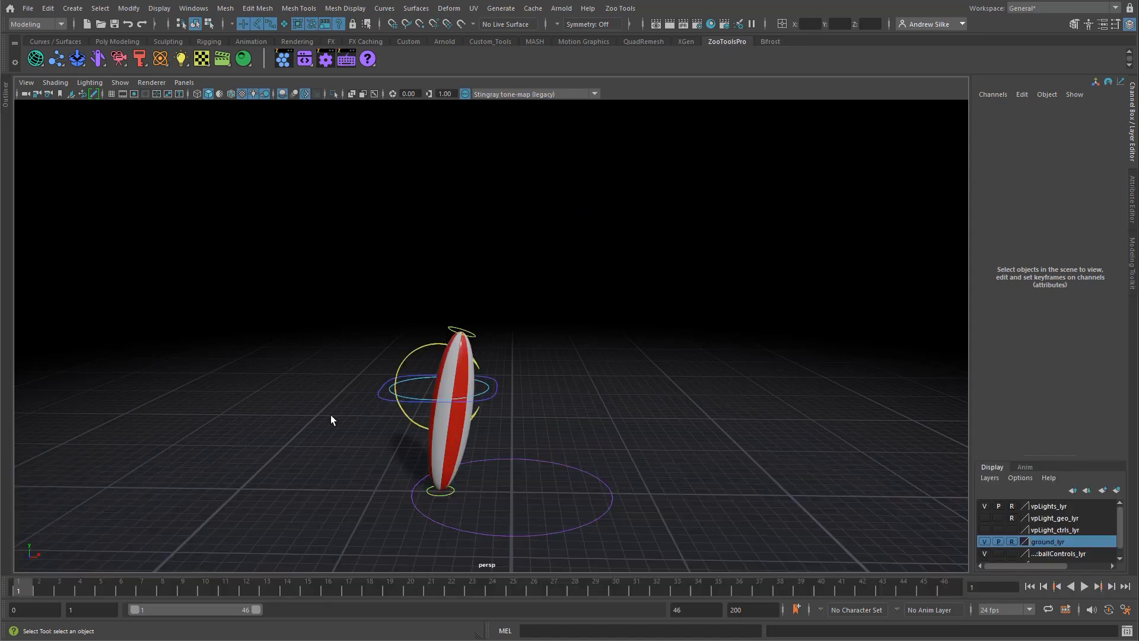
key(alt+v)
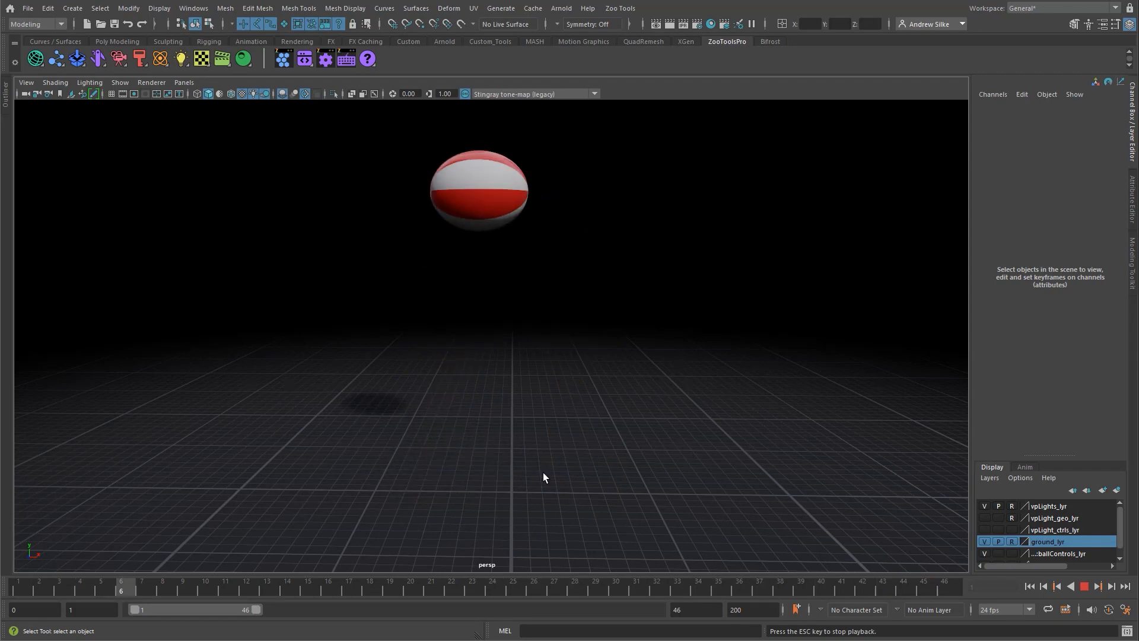
alt+drag(525, 409, 452, 270)
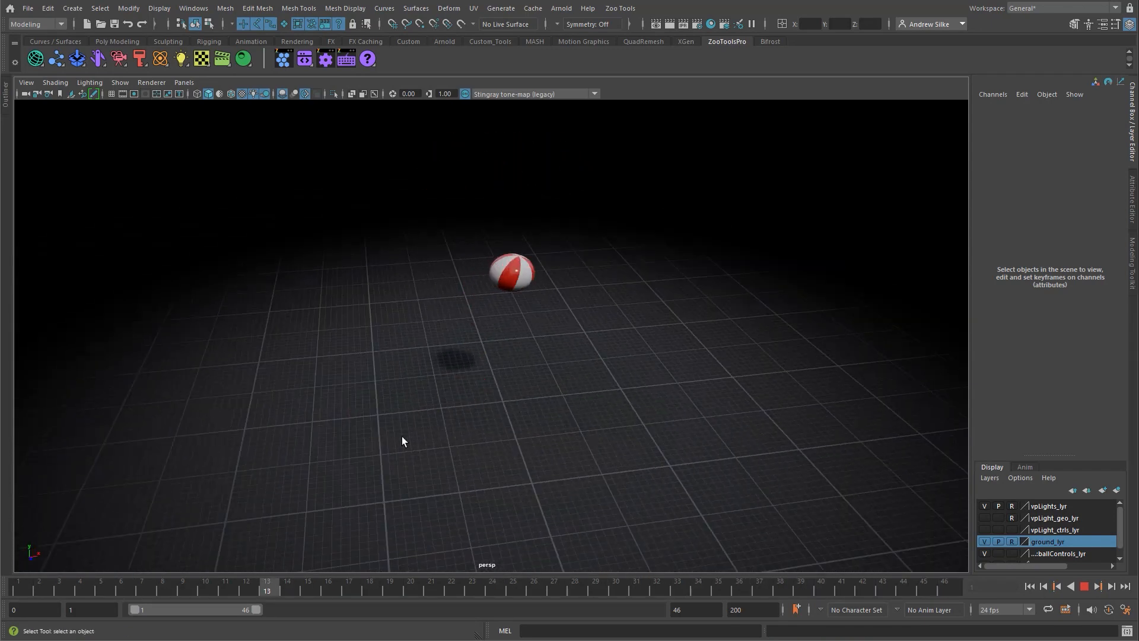
alt+drag(402, 441, 564, 427)
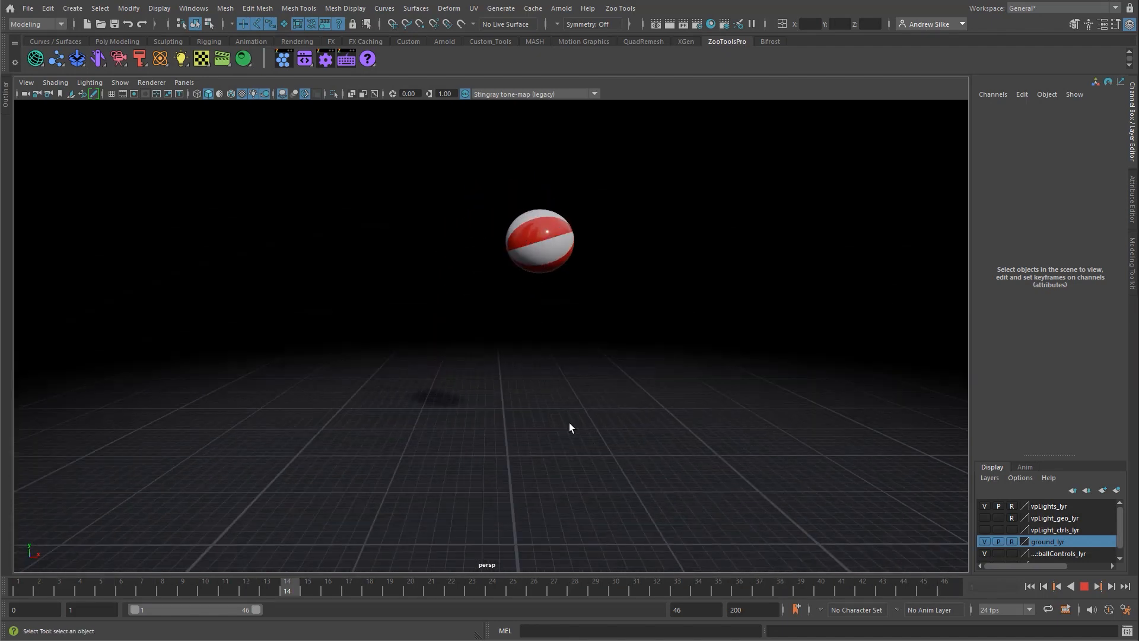
key(Escape)
Step: Select all the ball's rig controls, scrub the keyed animation back to frame 1, and clear the selection
drag(324, 216, 774, 541)
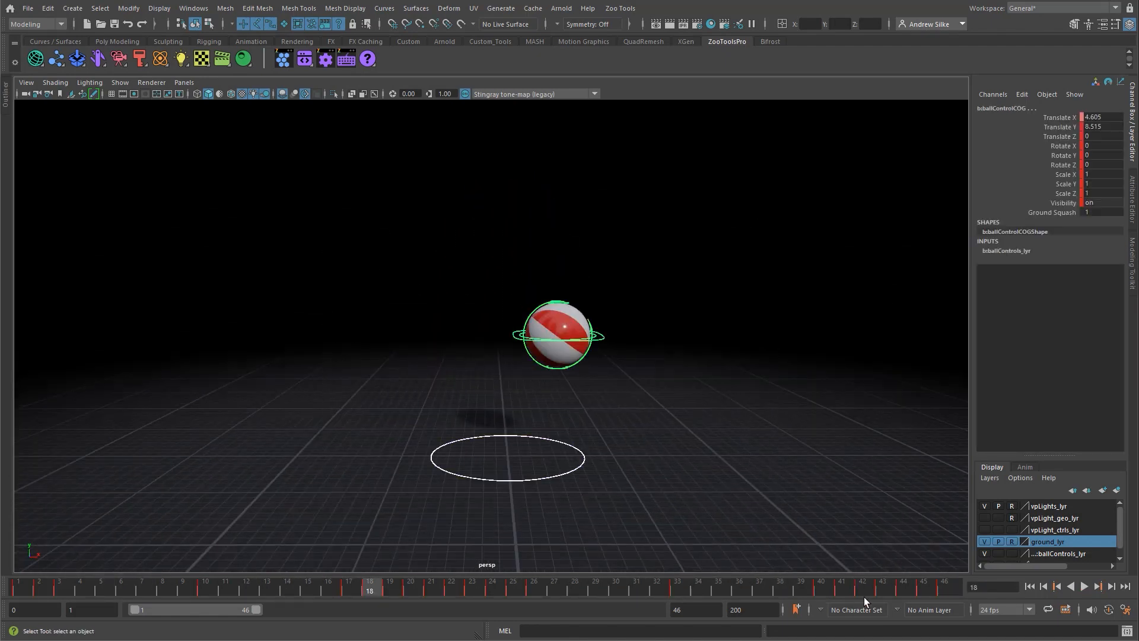
shift+drag(950, 586, 7, 601)
click(568, 258)
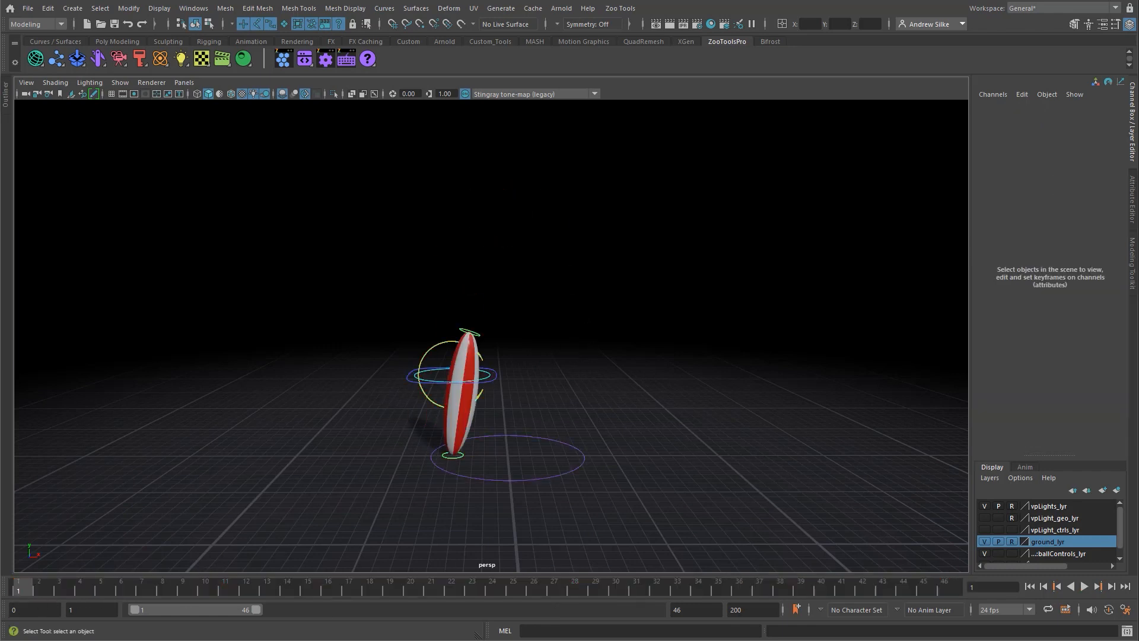
Step: Delete all keys of the ball's rig controls across frames 1 to 46, and play the timeline to check the result
drag(365, 237, 703, 539)
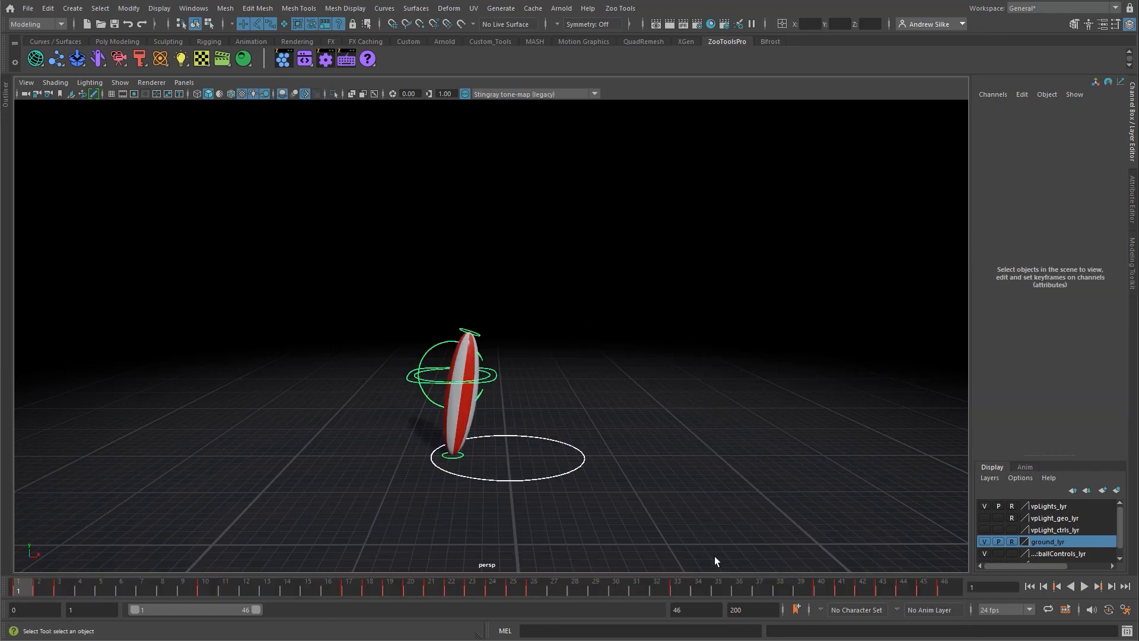
click(945, 588)
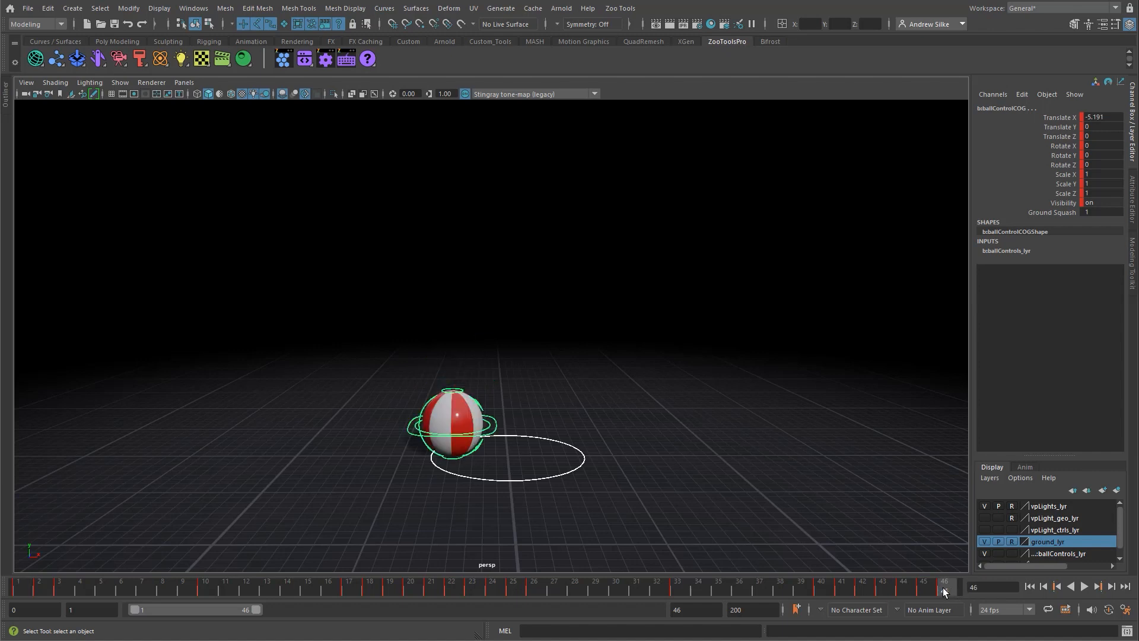
shift+drag(945, 591, 0, 590)
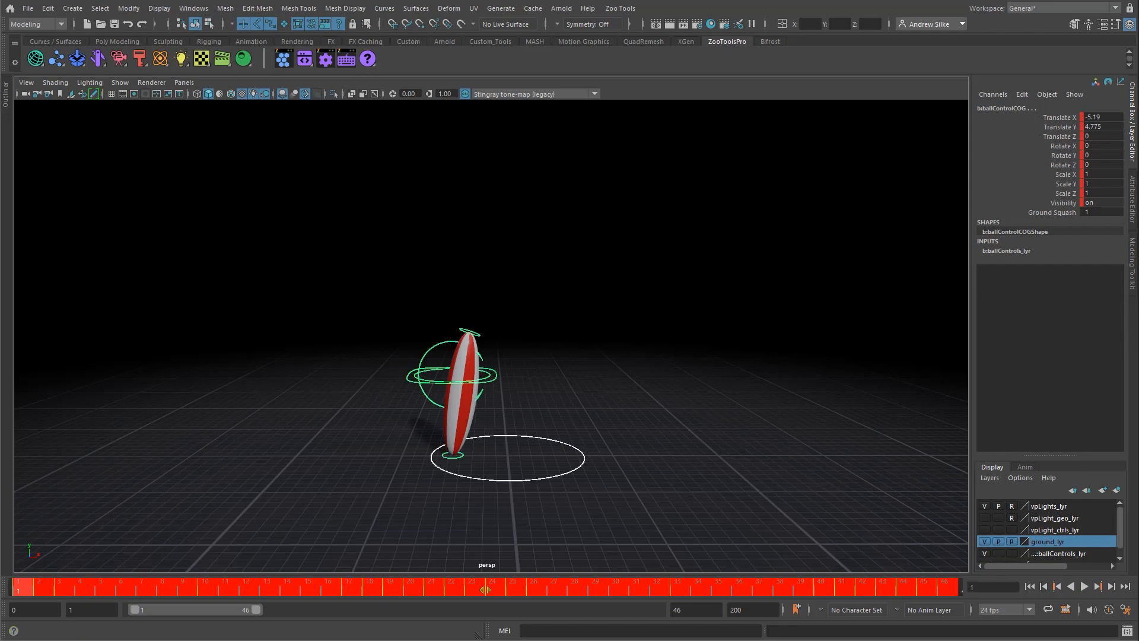
right_click(582, 592)
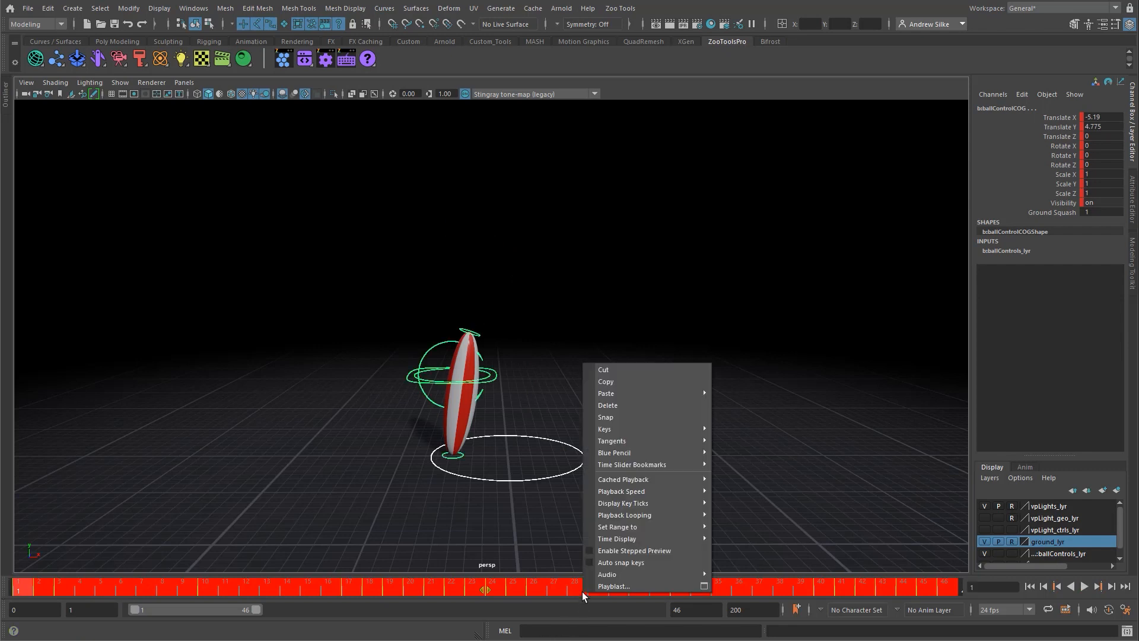
click(653, 408)
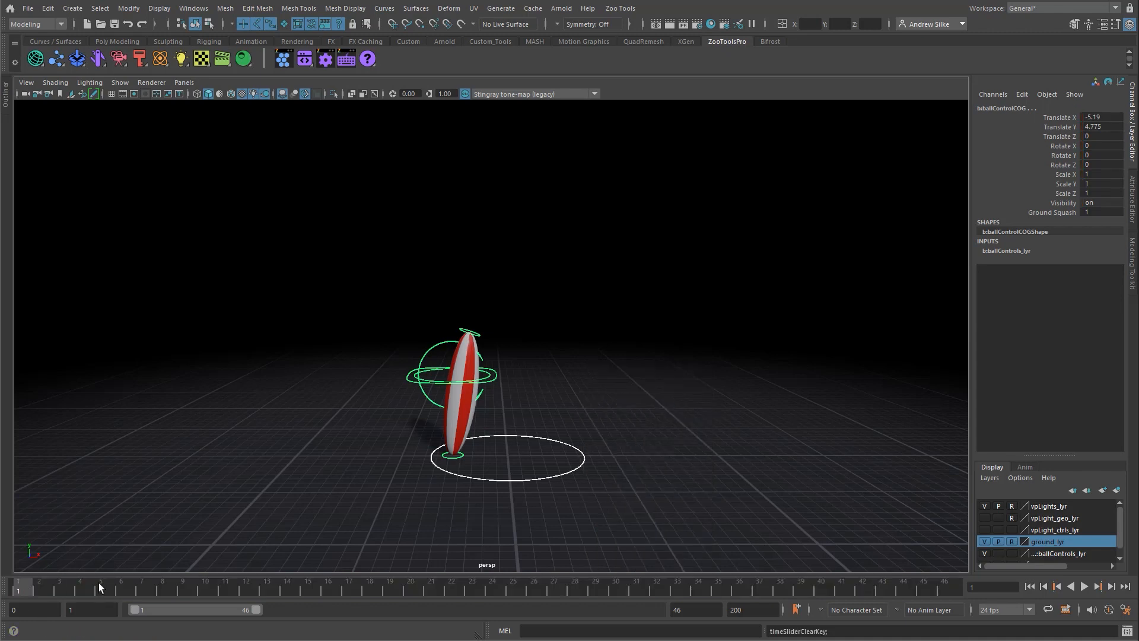
key(alt+v)
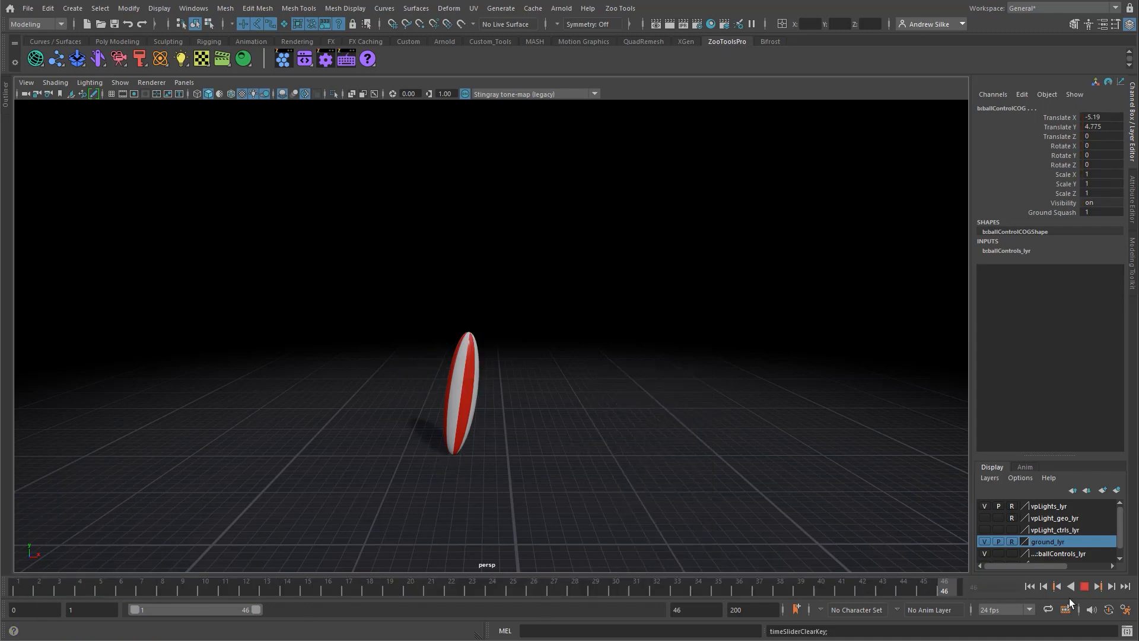
key(alt+shift+v)
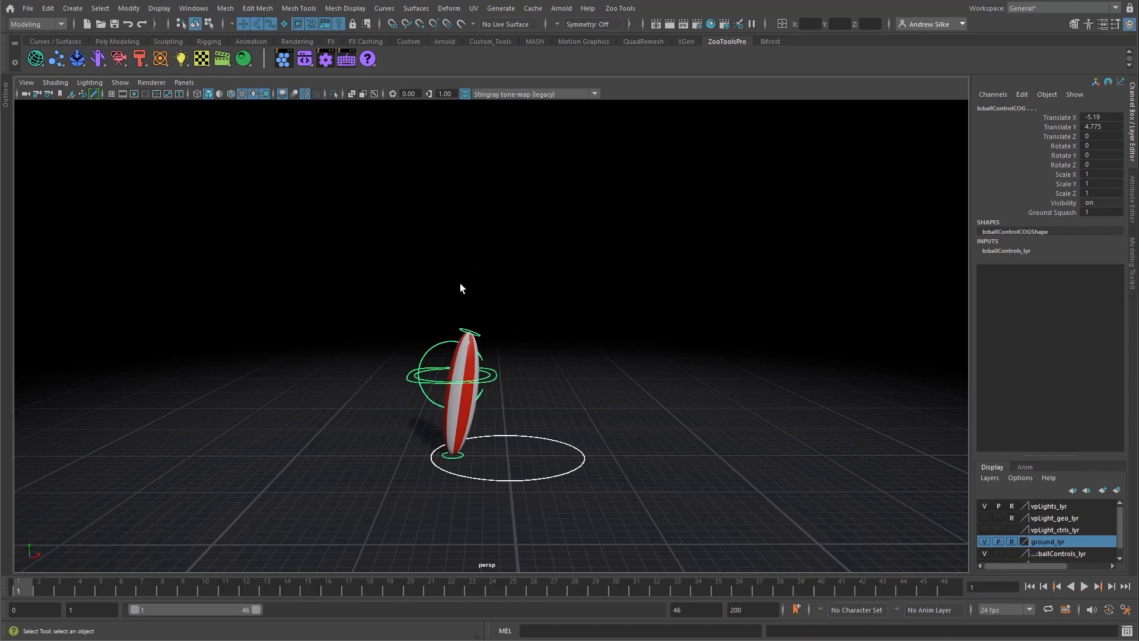
Step: Reset the rig controls' translation and rotation to 0 and scale to 1, clear the selection, and check playback
drag(1109, 117, 1107, 167)
click(1060, 120)
text(0)
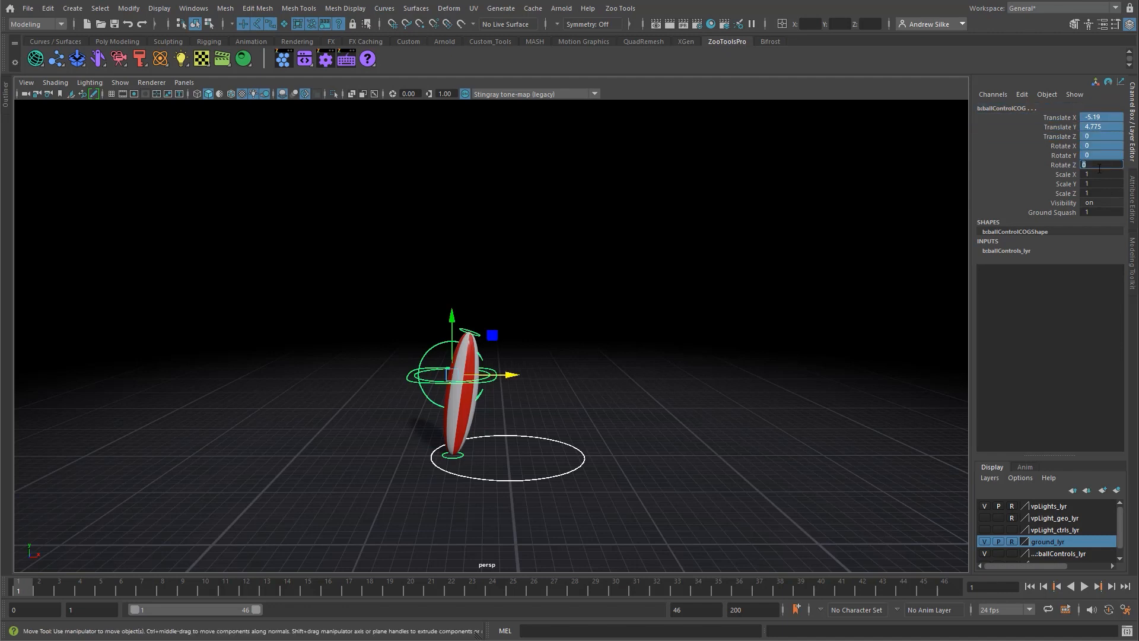
key(Return)
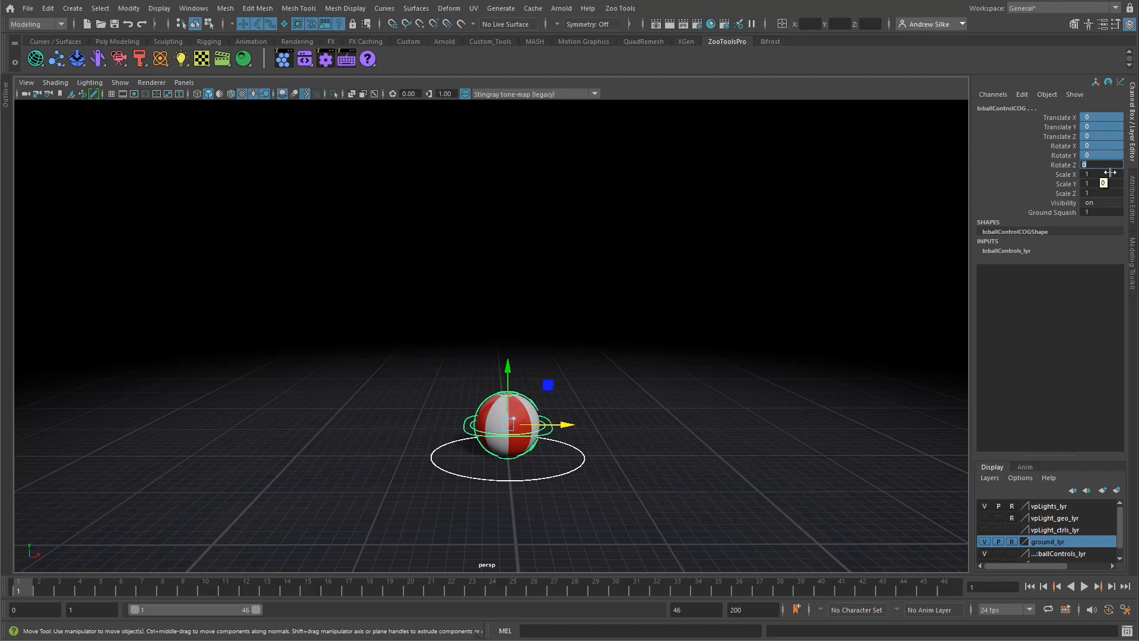
drag(1100, 174, 1102, 193)
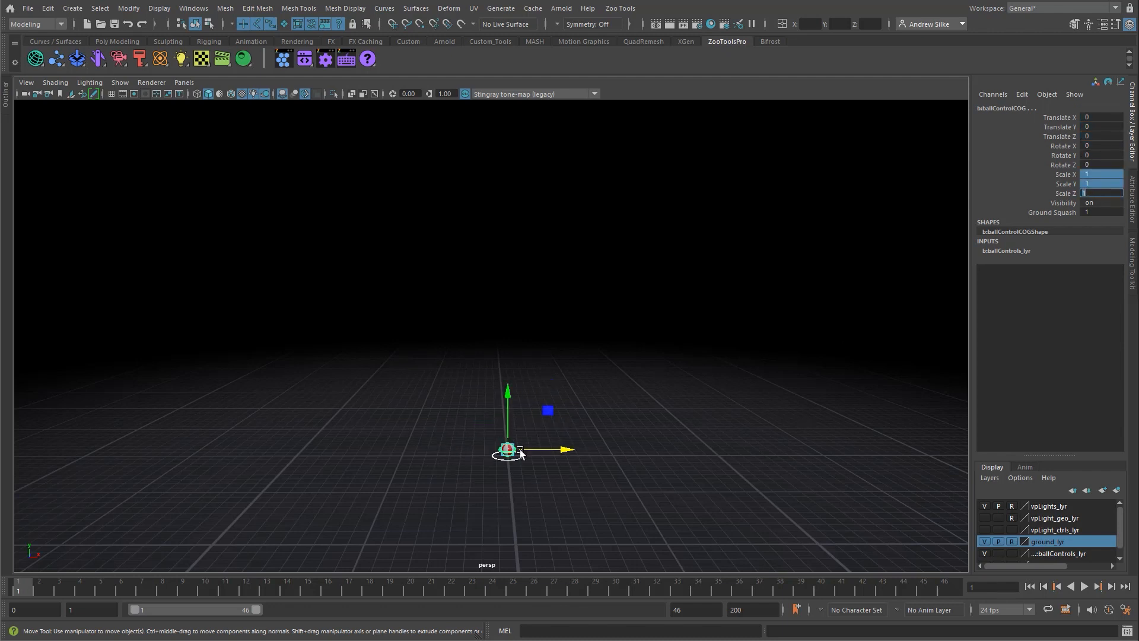
key(Return)
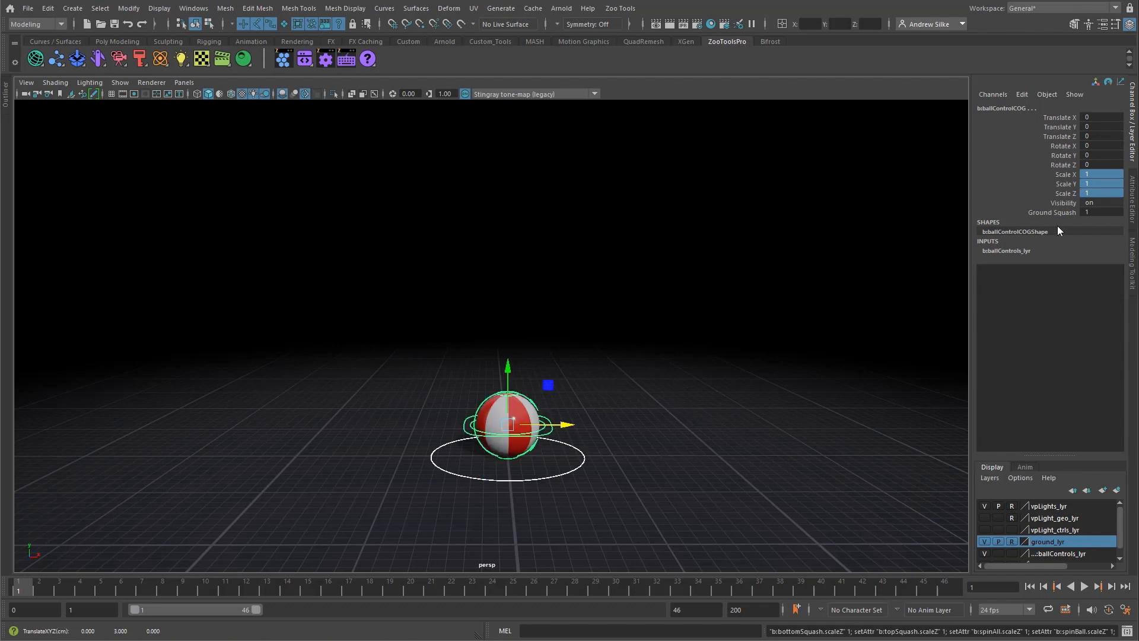
click(596, 393)
key(alt+v)
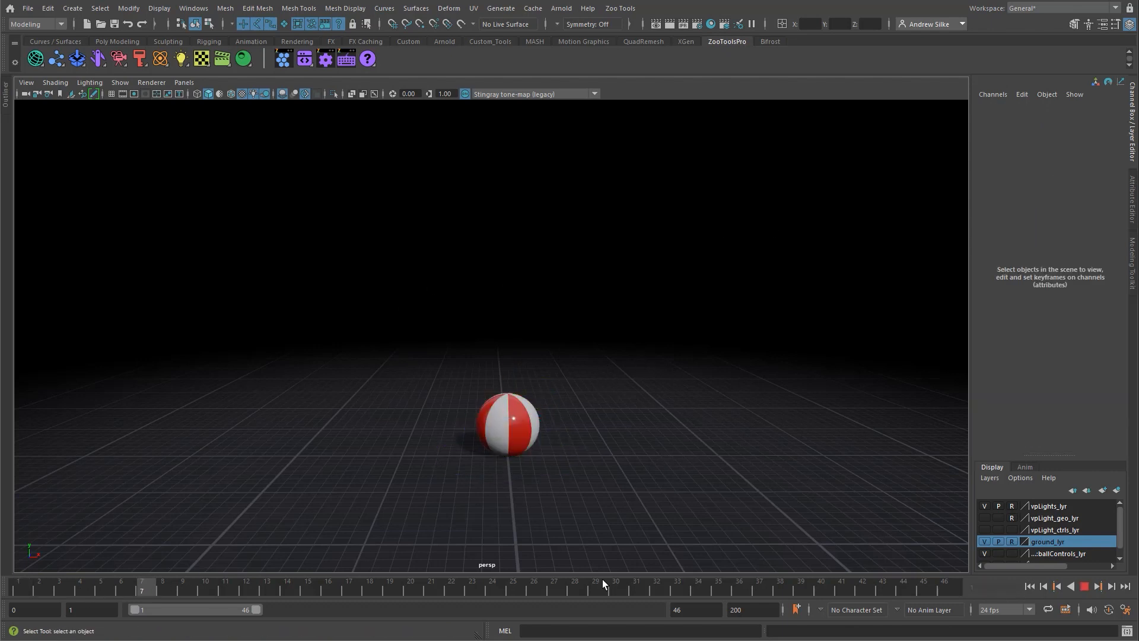
key(Escape)
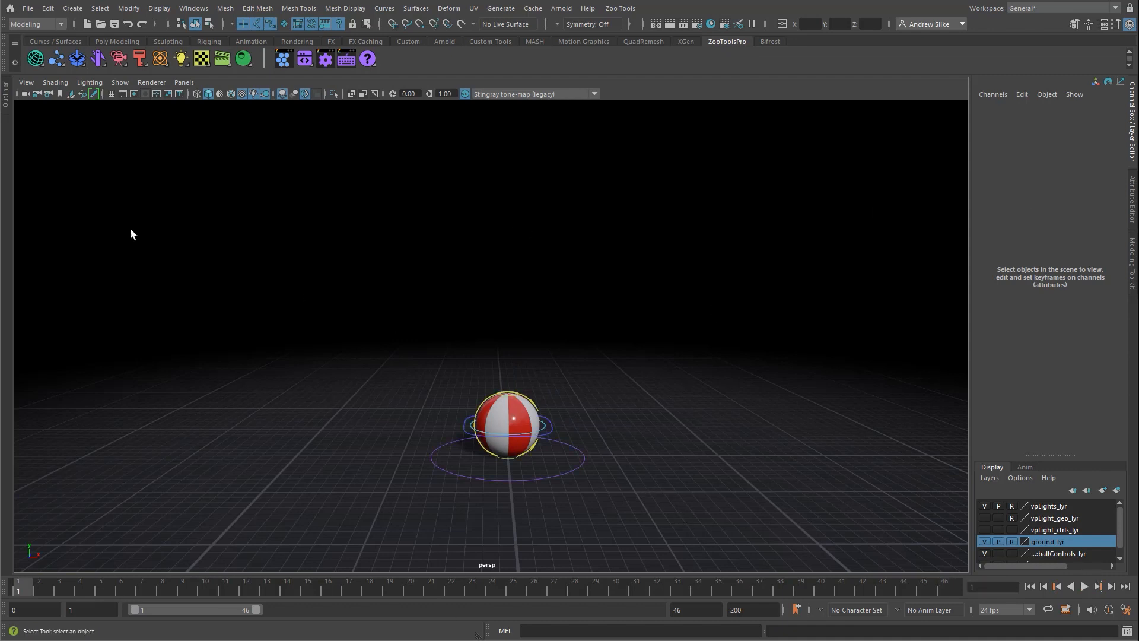
Step: Inspect which objects belong to b:ballRig_grp and to the ball's COG control, and clear the selection
click(11, 107)
click(64, 191)
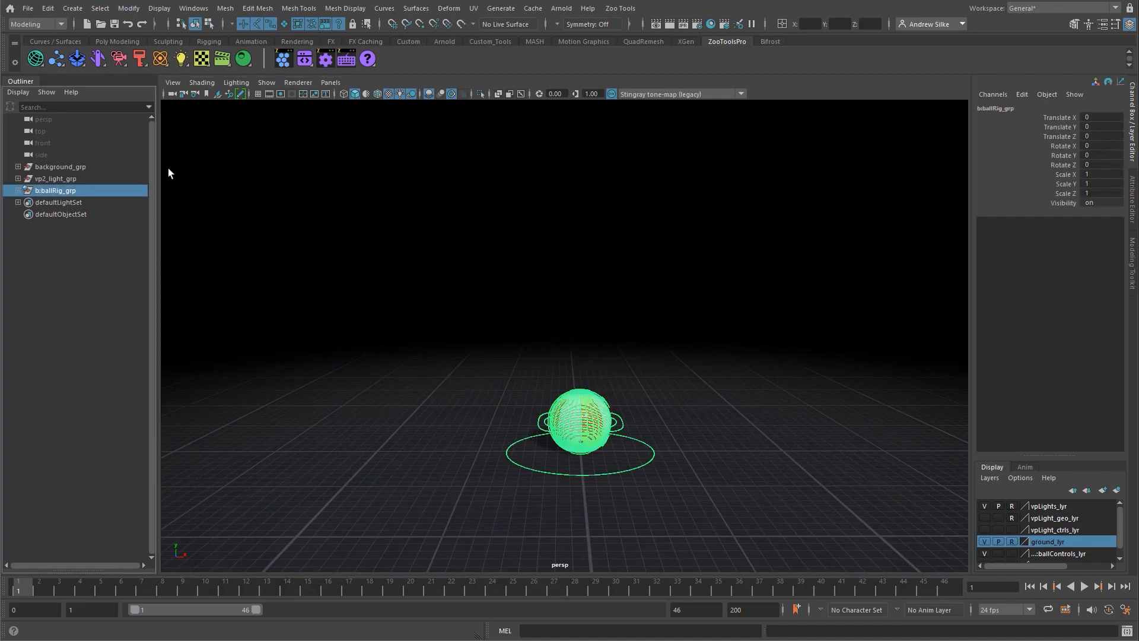
click(30, 82)
click(594, 305)
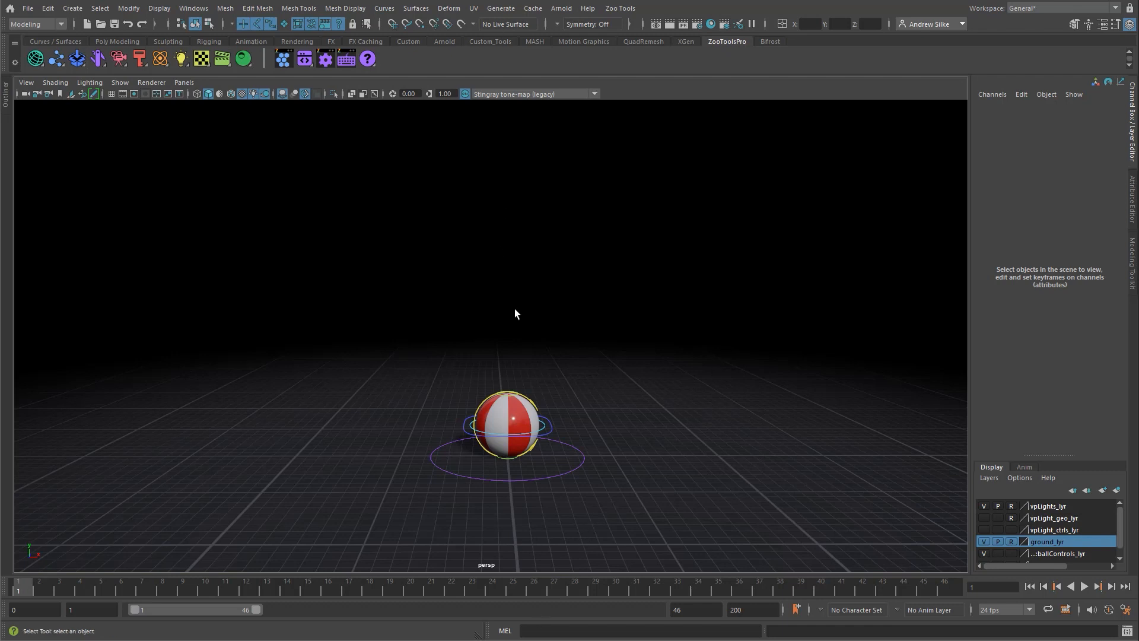
click(552, 433)
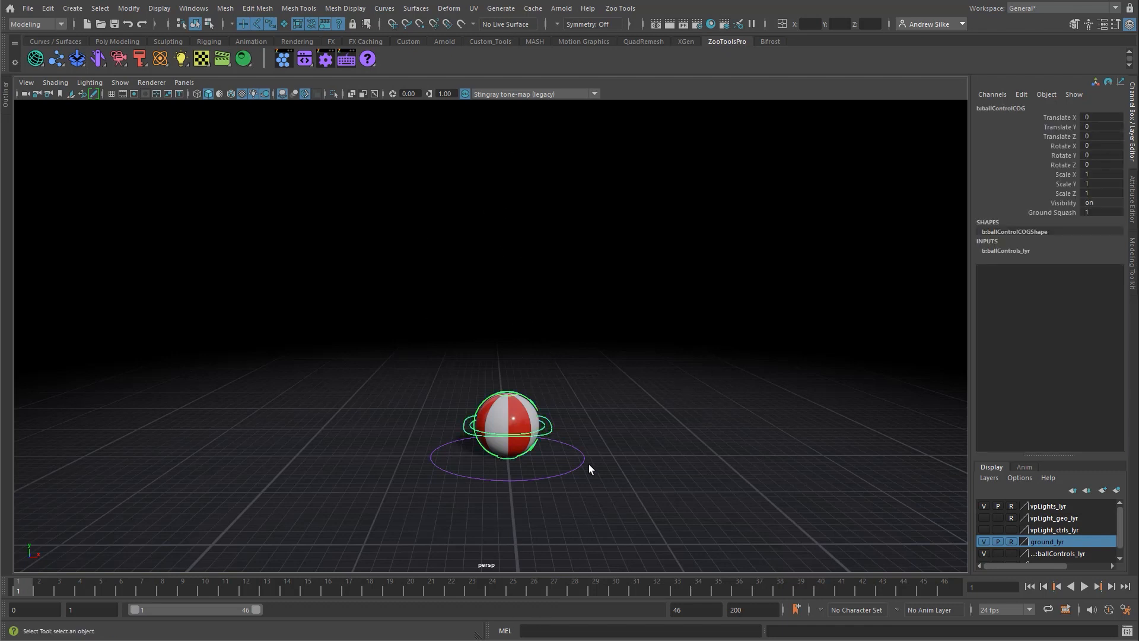
click(563, 316)
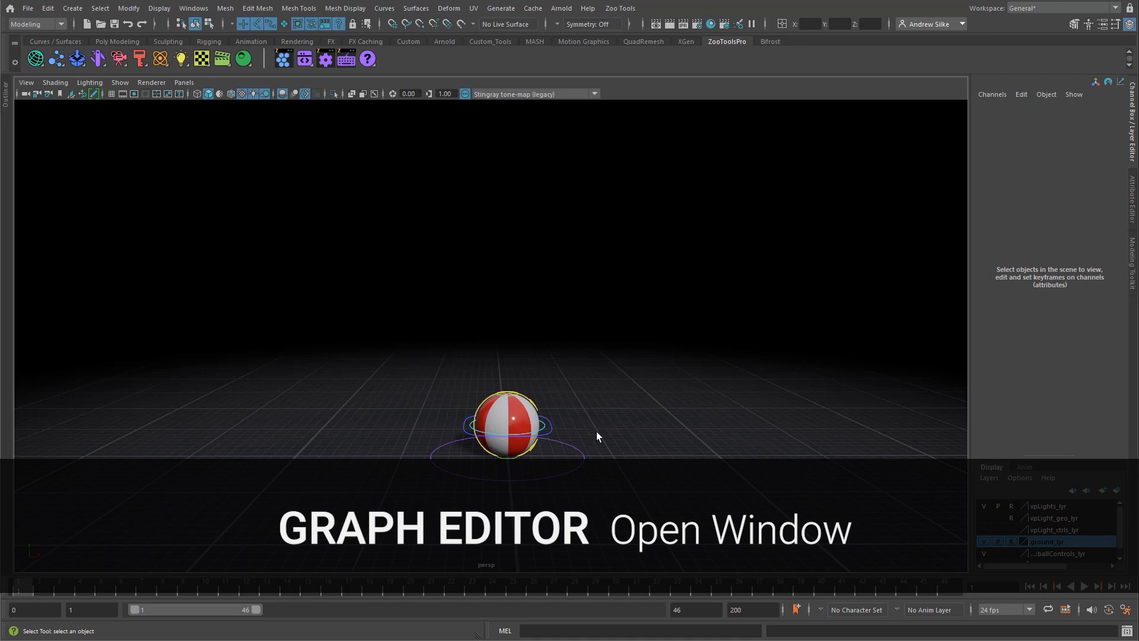
Step: Switch to the Persp/Graph layout, select the ball's COG control, and give the perspective view slightly more height
key(space)
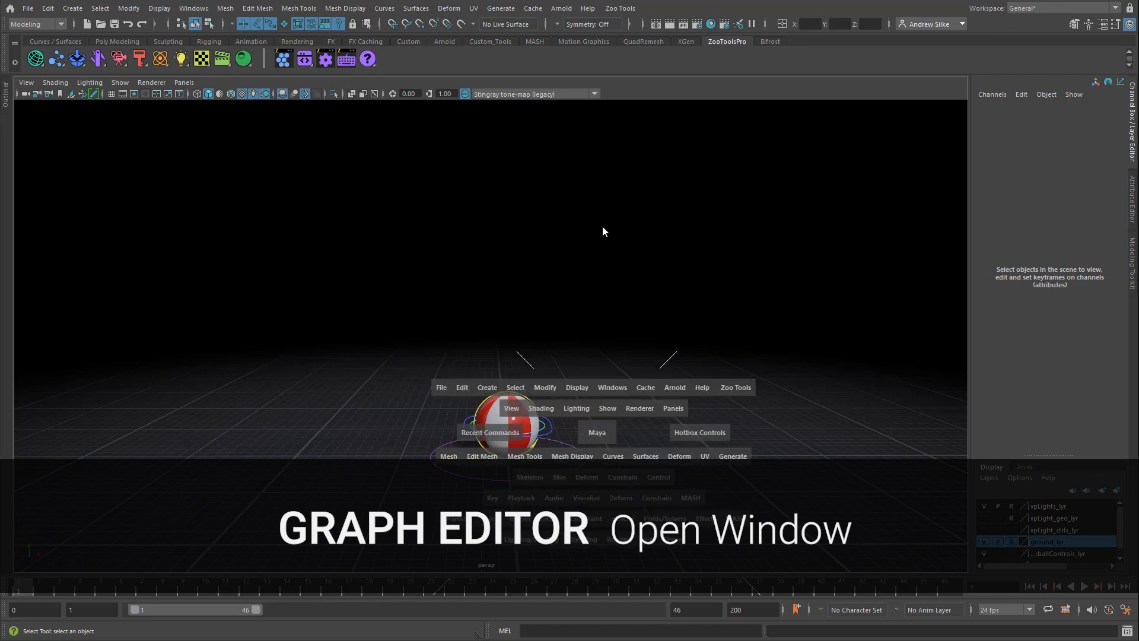
drag(591, 233, 591, 233)
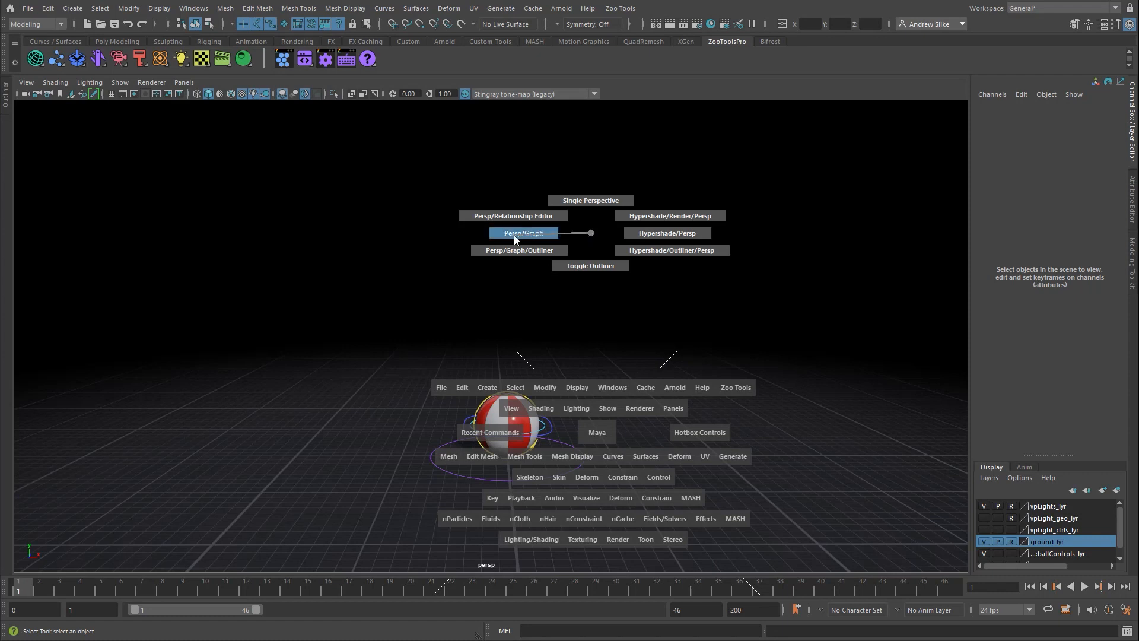
drag(514, 235, 514, 233)
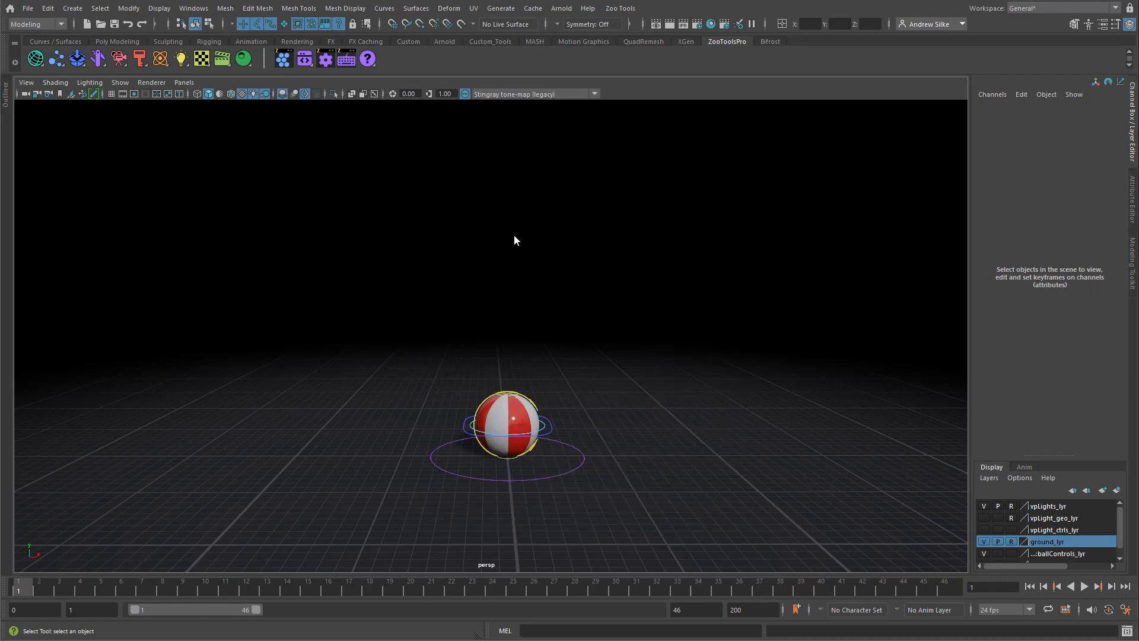
drag(540, 346, 540, 373)
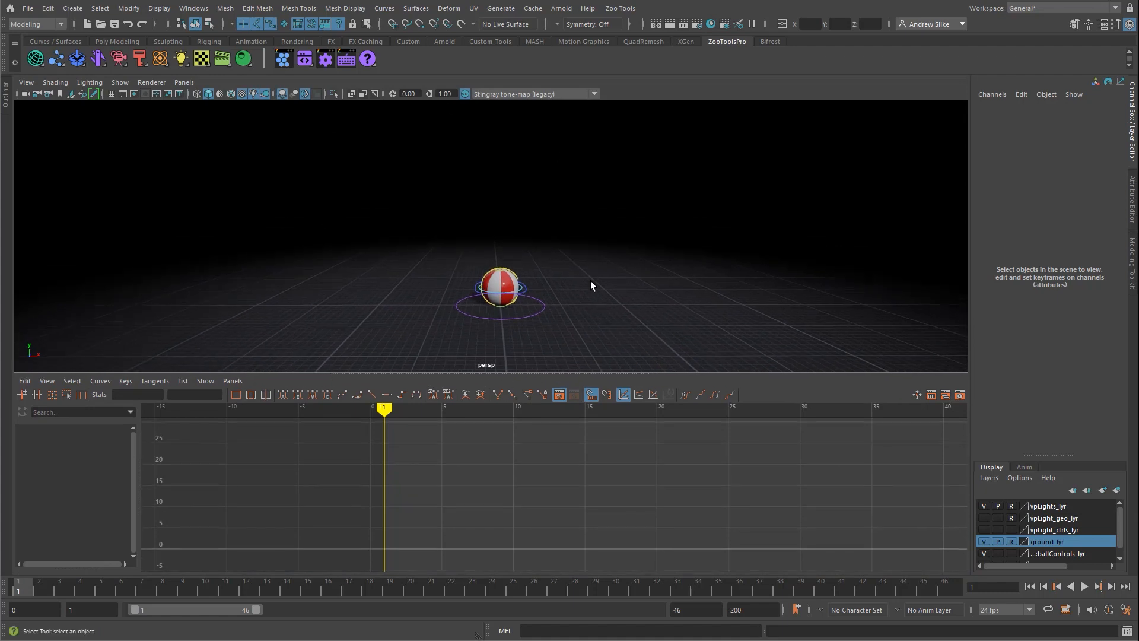
key(space)
drag(610, 179, 585, 183)
click(526, 292)
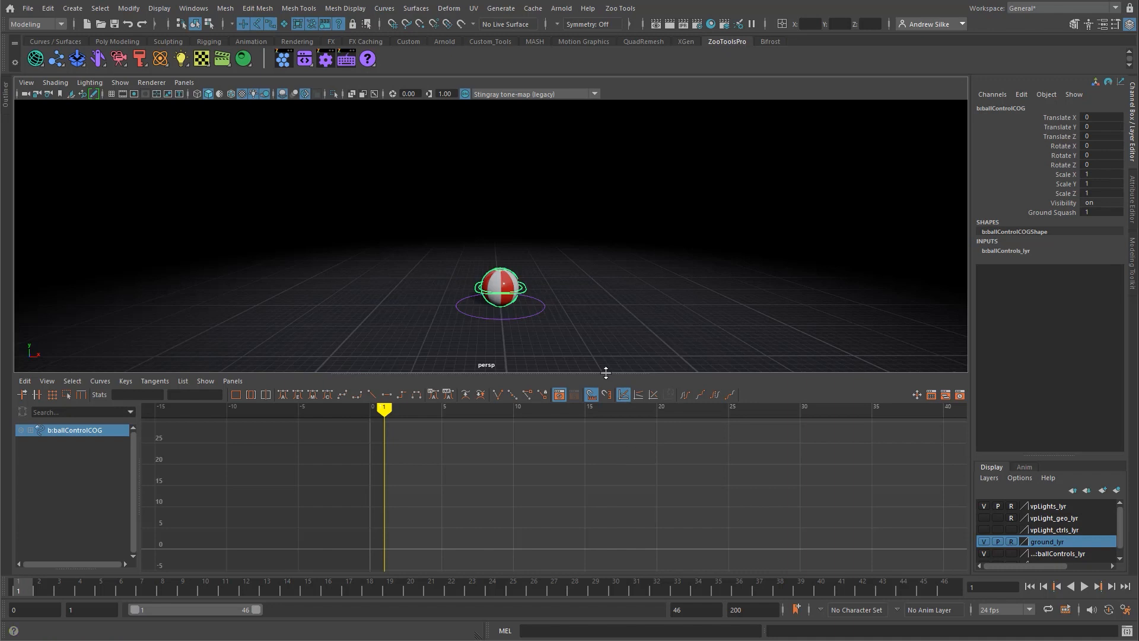
drag(605, 373, 606, 397)
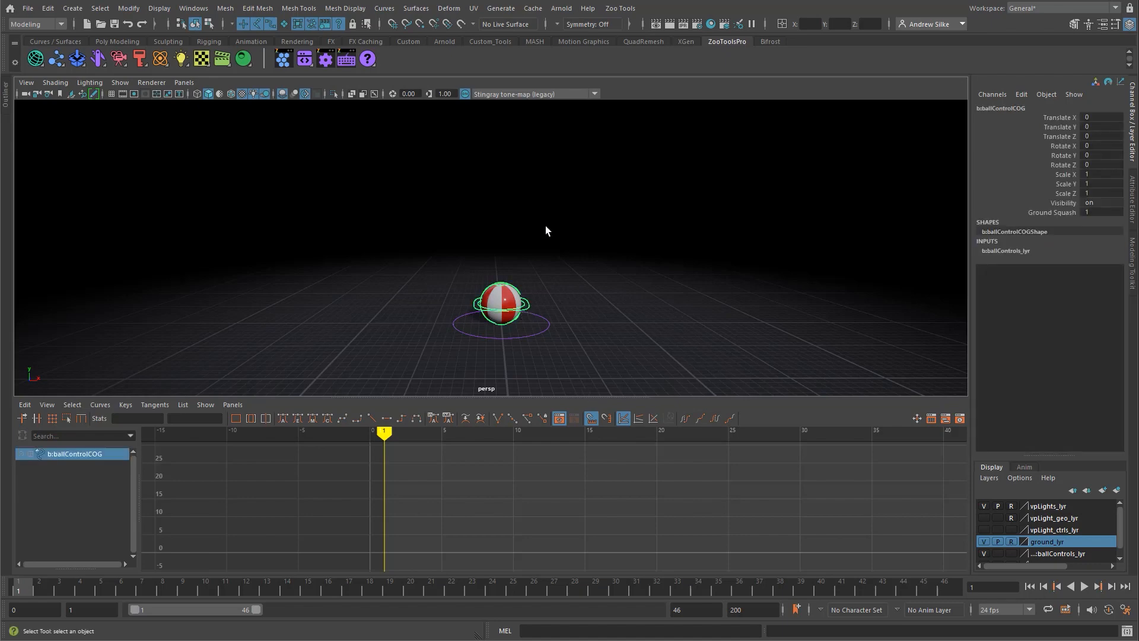
Step: Select the top squash control, try moving the whole ball with the COG control, and undo the move
click(551, 295)
alt+right_drag(551, 297, 643, 291)
alt+middle_drag(643, 292, 645, 175)
alt+drag(597, 272, 601, 260)
click(513, 187)
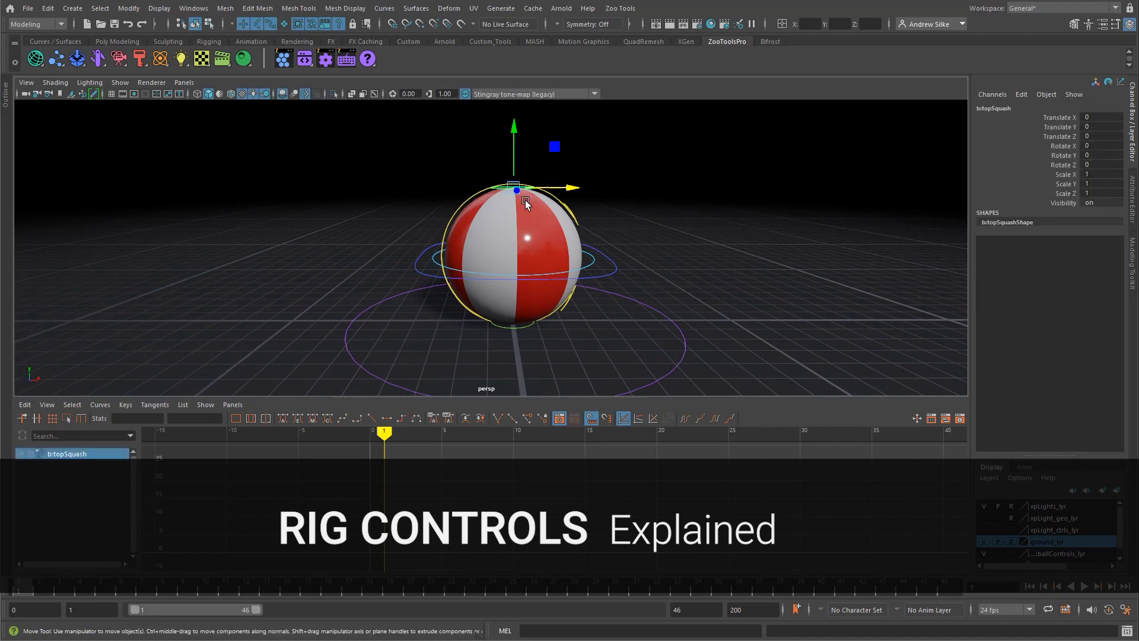
click(611, 271)
key(w)
drag(513, 255, 343, 196)
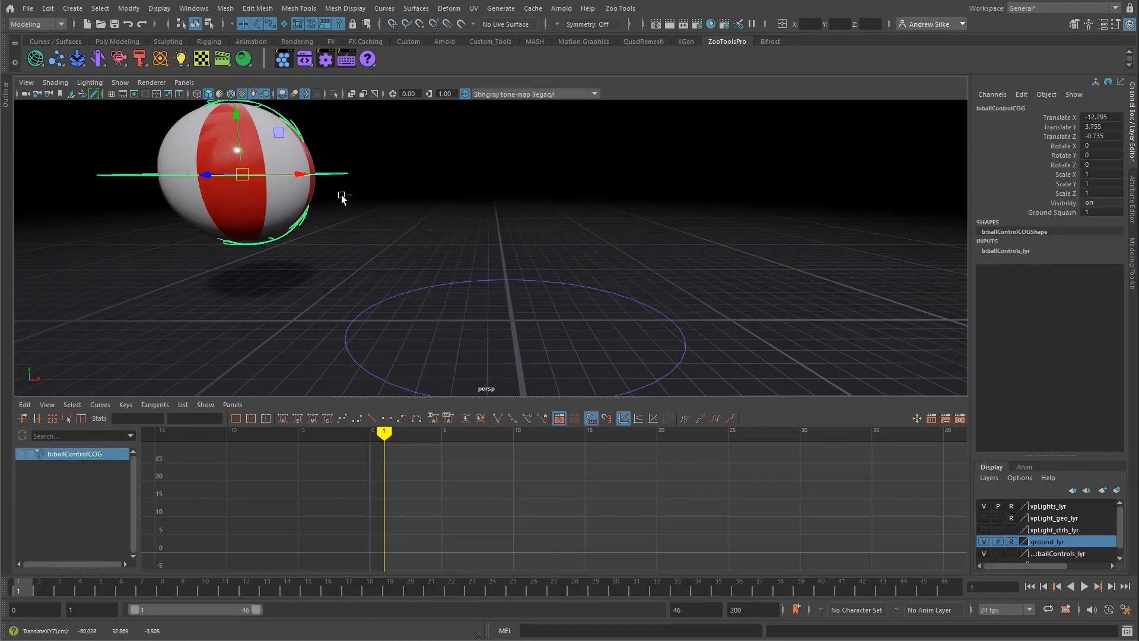
key(ctrl+z)
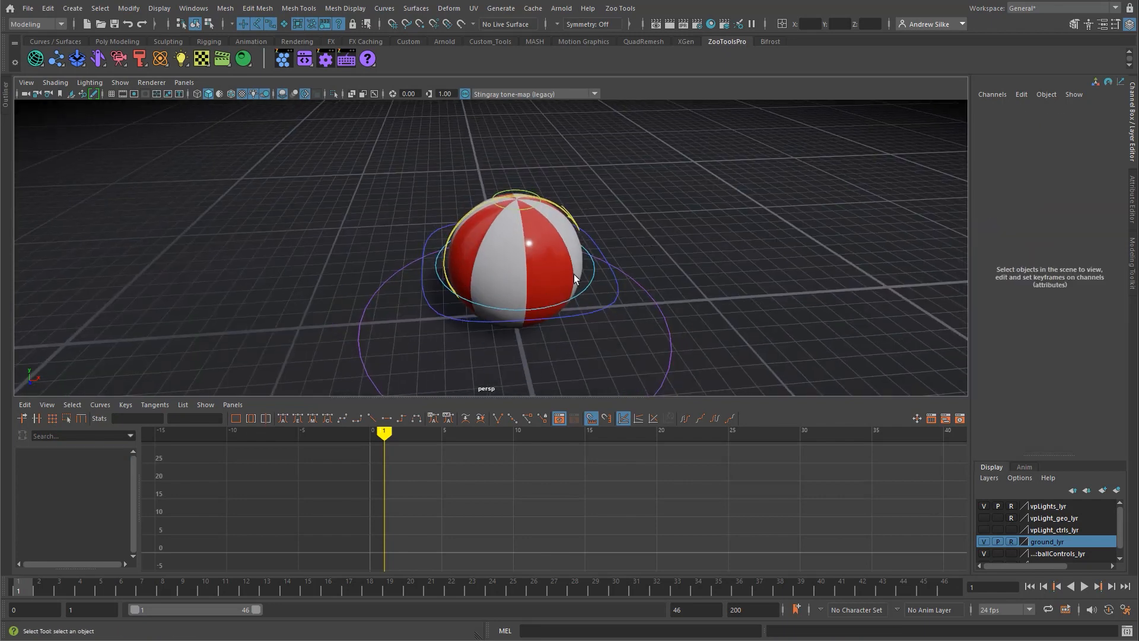
Step: Try moving the light-blue ring control around the ball's middle, undo the changes, and select the COG control
click(592, 272)
key(w)
mouse_move(515, 261)
mouse_down()
mouse_move(491, 255)
mouse_move(508, 286)
mouse_move(506, 265)
mouse_up()
key(ctrl+z)
key(q)
key(w)
key(ctrl+z)
key(q)
click(597, 243)
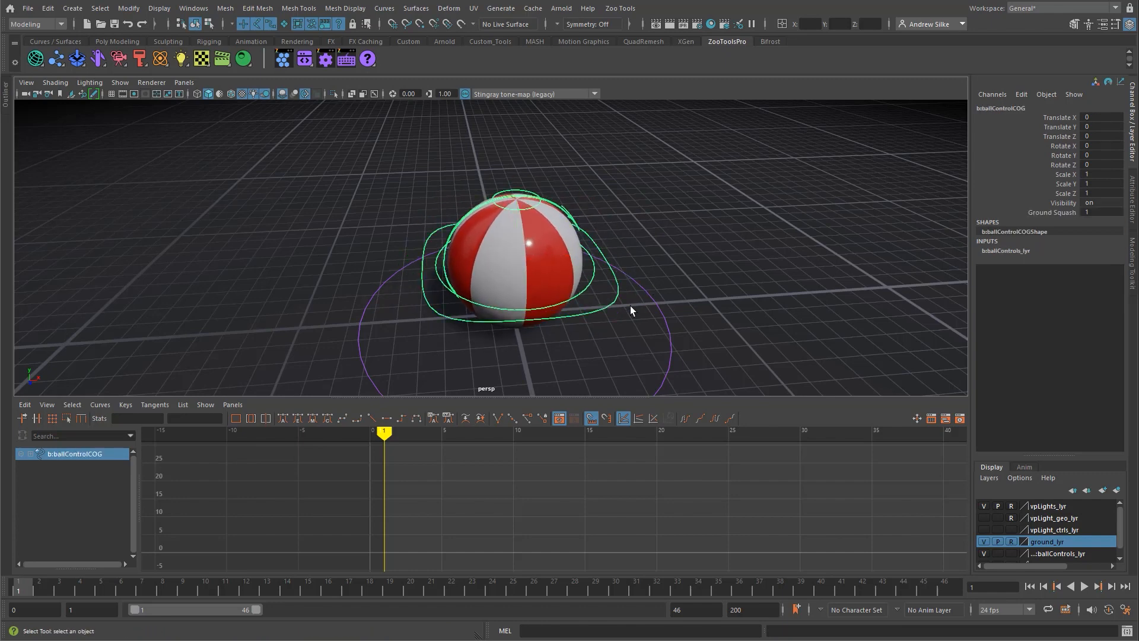
Step: Try moving the entire rig with b:moveAll_ctrl to about X 116, Z 90, undo the move, and frame the ball
click(658, 304)
scroll(657, 303, down, 5)
key(w)
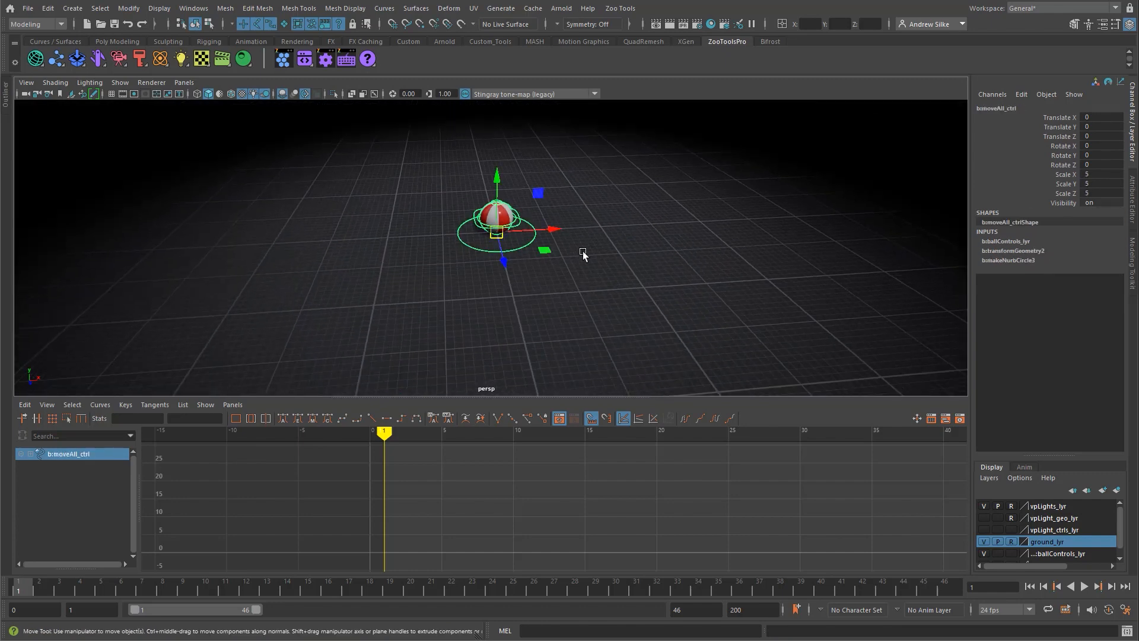
drag(546, 246, 724, 304)
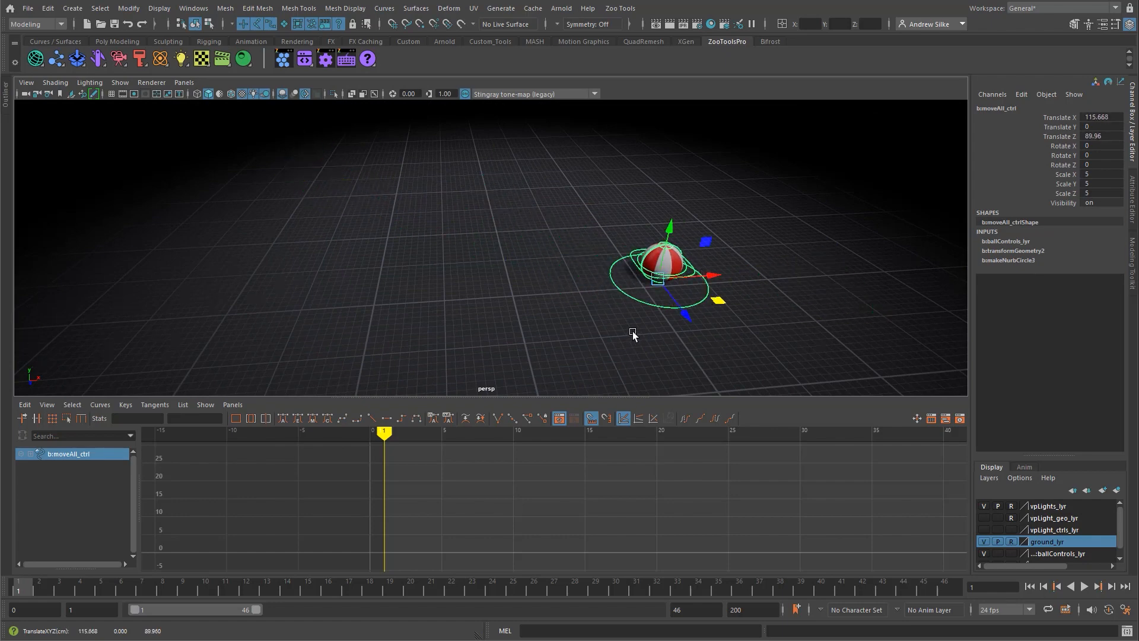
key(ctrl+z)
key(f)
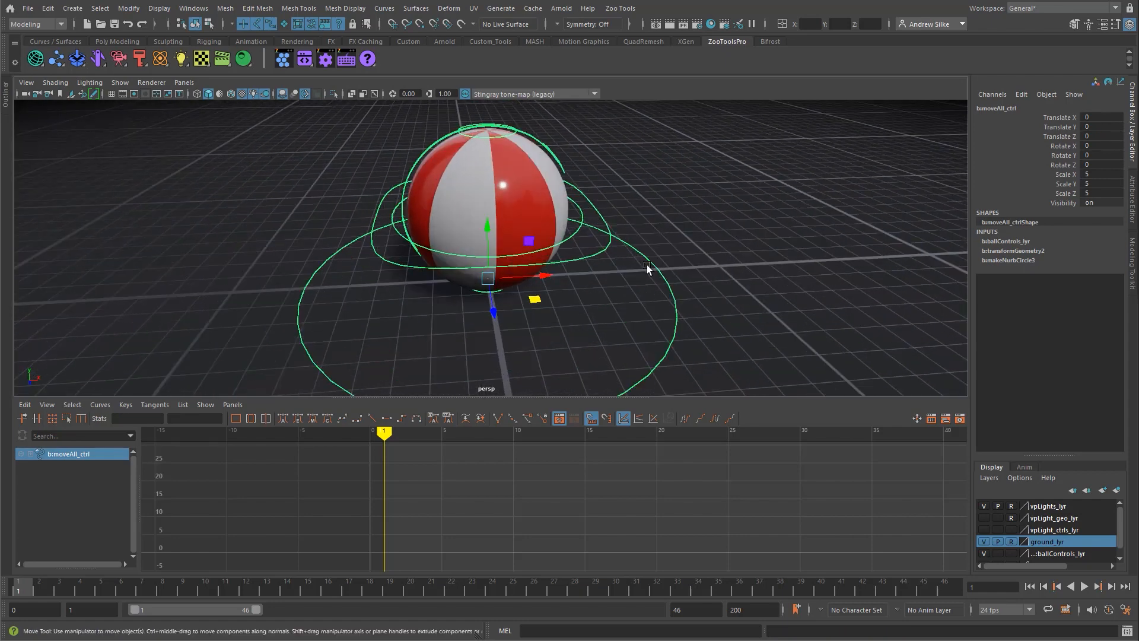
Step: Try rotating the ball with the yellow ring control, and undo the rotations
key(q)
click(555, 155)
key(e)
alt+drag(557, 159, 513, 274)
key(ctrl+z)
key(ctrl+z)
drag(502, 204, 494, 239)
key(ctrl+z)
Step: Select the top and bottom squash controls, try moving the top one vertically to deform the ball, and undo it
key(q)
click(515, 157)
key(w)
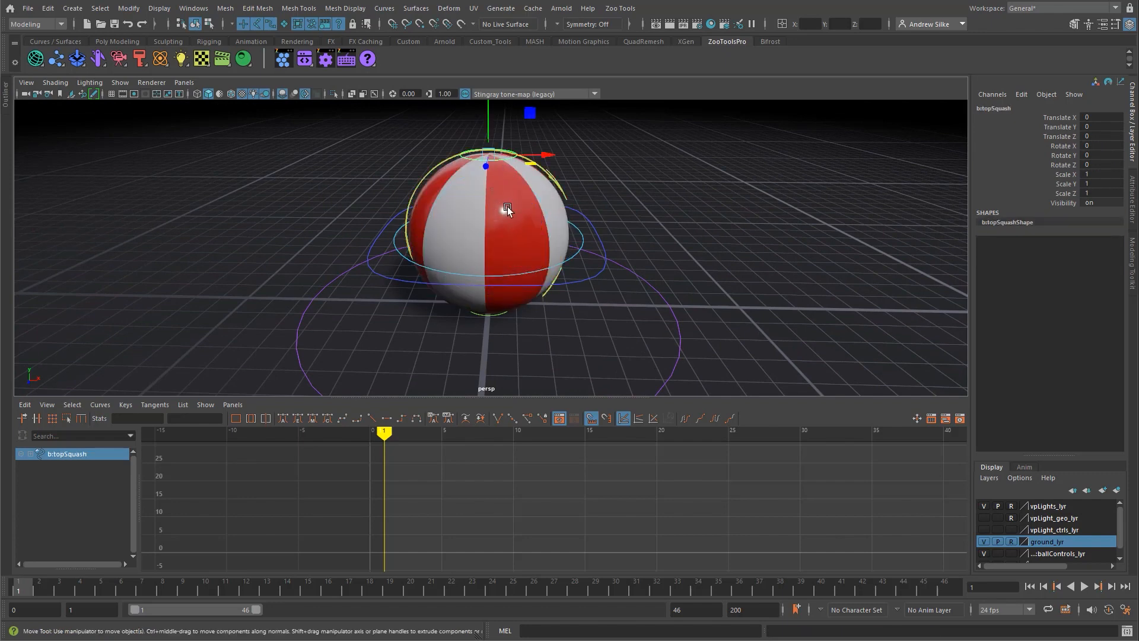
alt+drag(499, 322, 554, 316)
shift+click(495, 318)
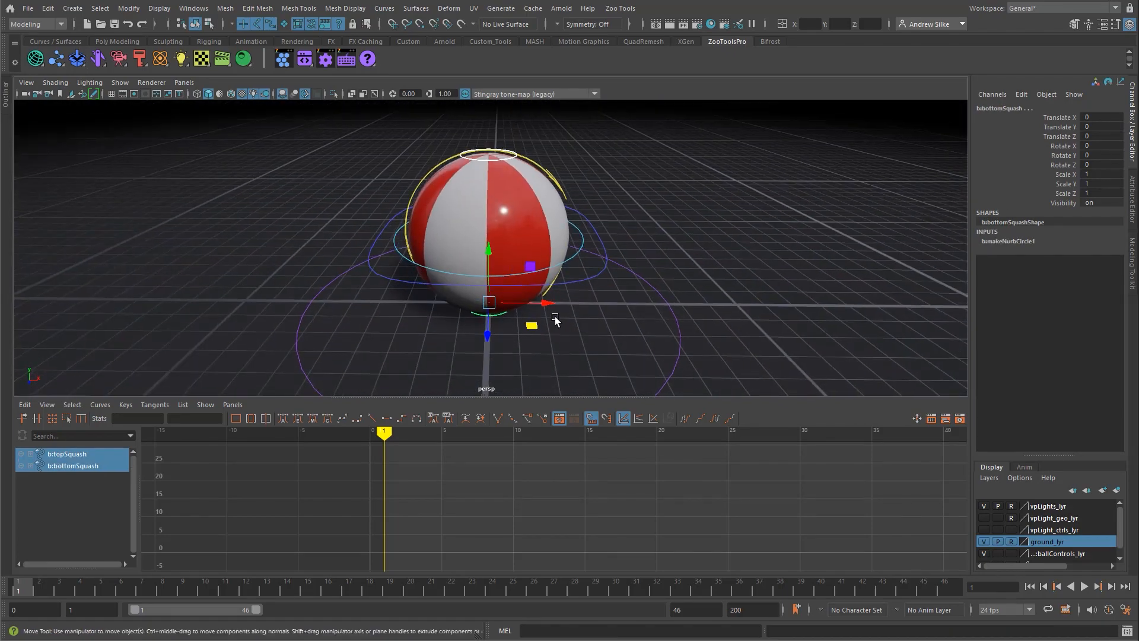
click(508, 159)
alt+drag(513, 213, 503, 122)
key(ctrl+z)
Step: Try moving the bottom squash control vertically to deform the ball, and undo the move
mouse_move(522, 302)
alt+middle_down()
mouse_move(517, 255)
mouse_move(518, 302)
alt+middle_up()
click(512, 280)
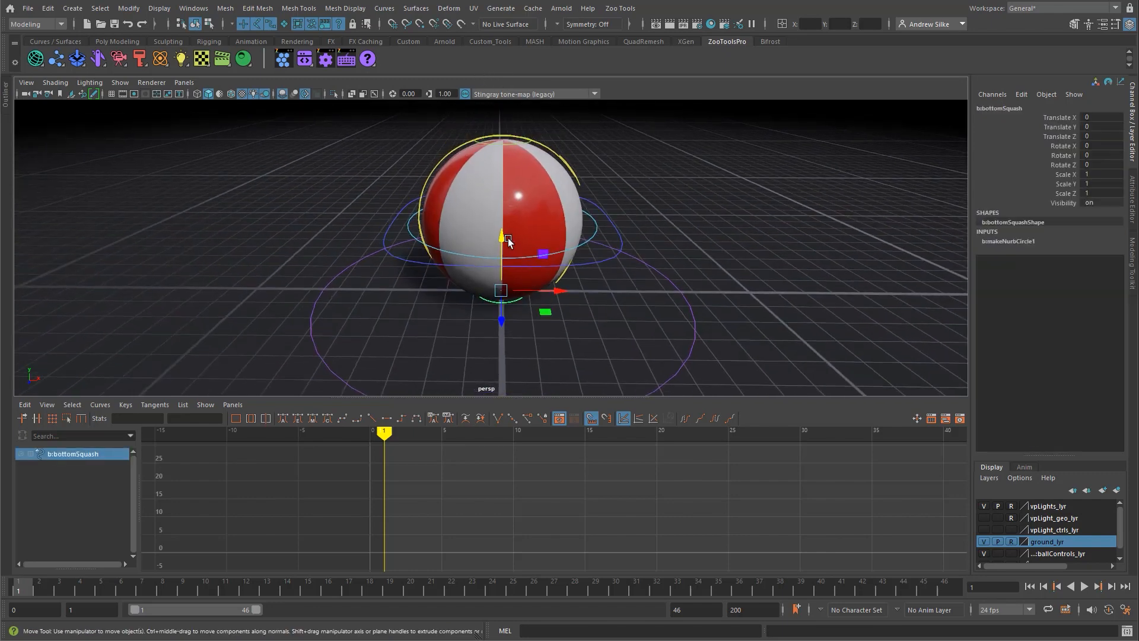
mouse_move(506, 242)
mouse_down()
mouse_move(497, 175)
mouse_move(504, 237)
mouse_move(499, 224)
mouse_up()
key(ctrl+z)
key(ctrl+z)
key(e)
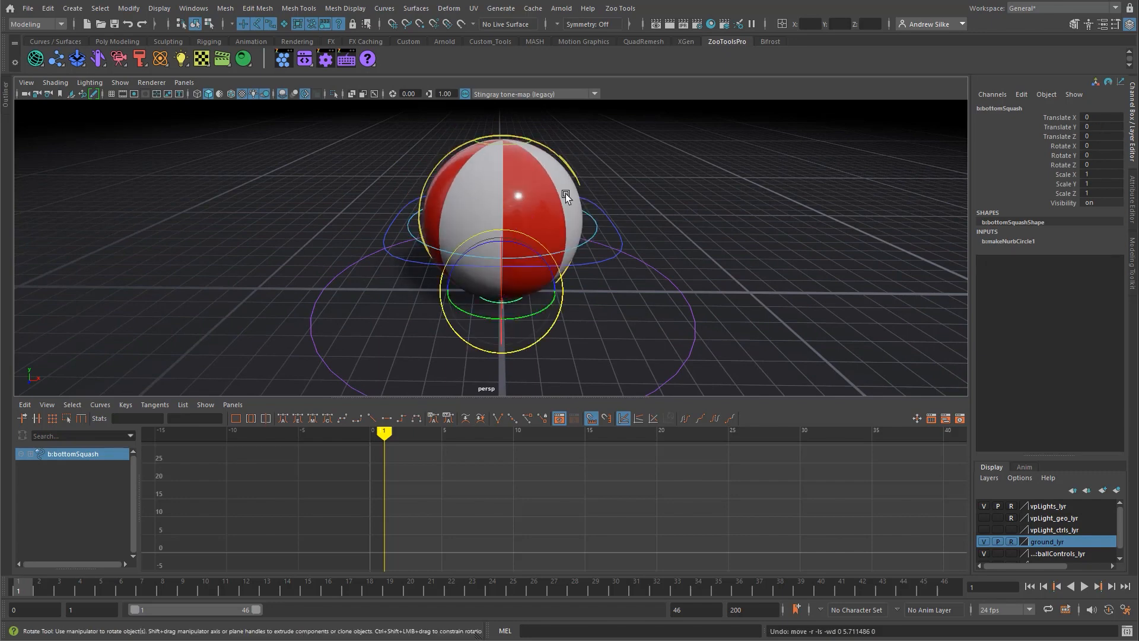
key(q)
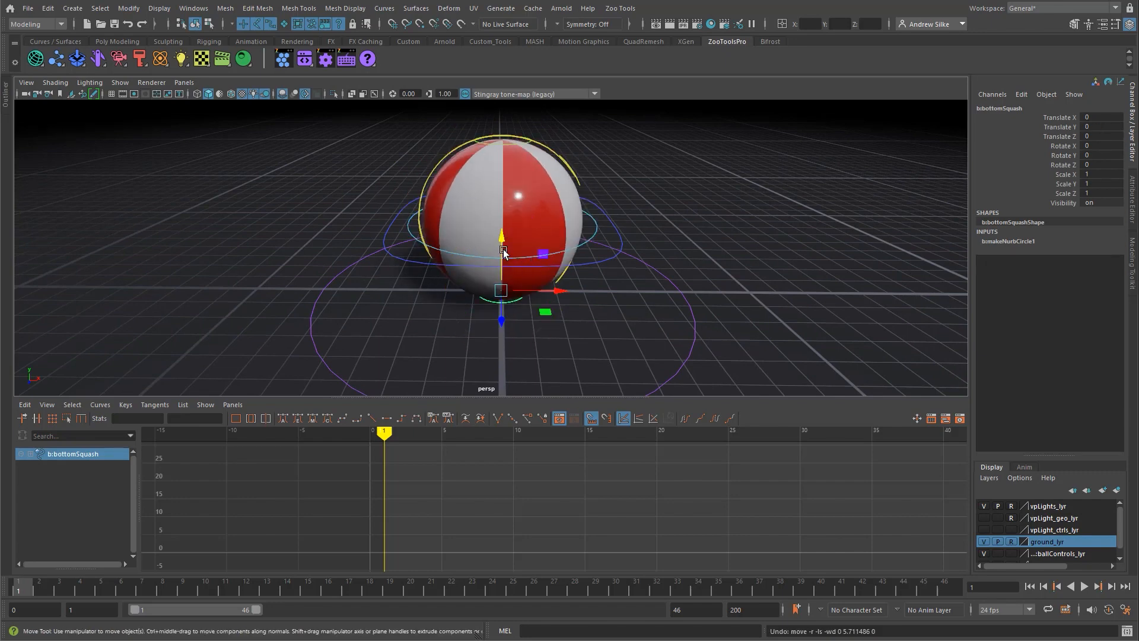
Step: Try lowering the top squash control to flatten the ball into a wide ellipsoid
click(522, 142)
key(w)
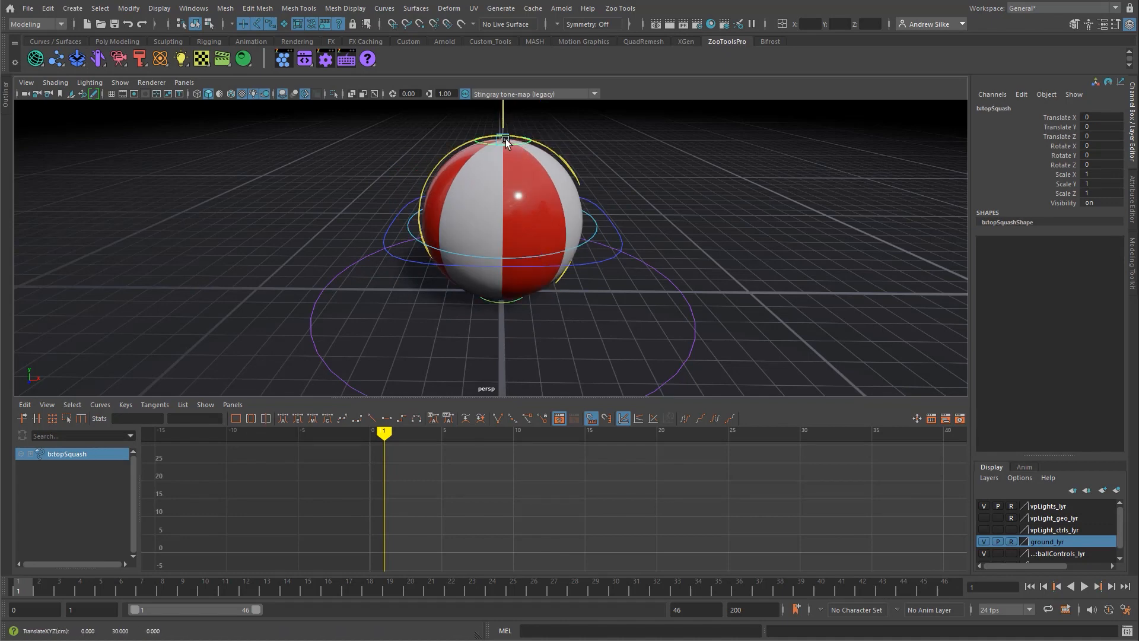
drag(505, 127, 482, 279)
key(ctrl+z)
key(q)
key(w)
key(q)
Step: Try spinning the flattened ball about Z with the b:spinBall control, and undo the rotation and the squash
click(533, 140)
click(533, 143)
key(e)
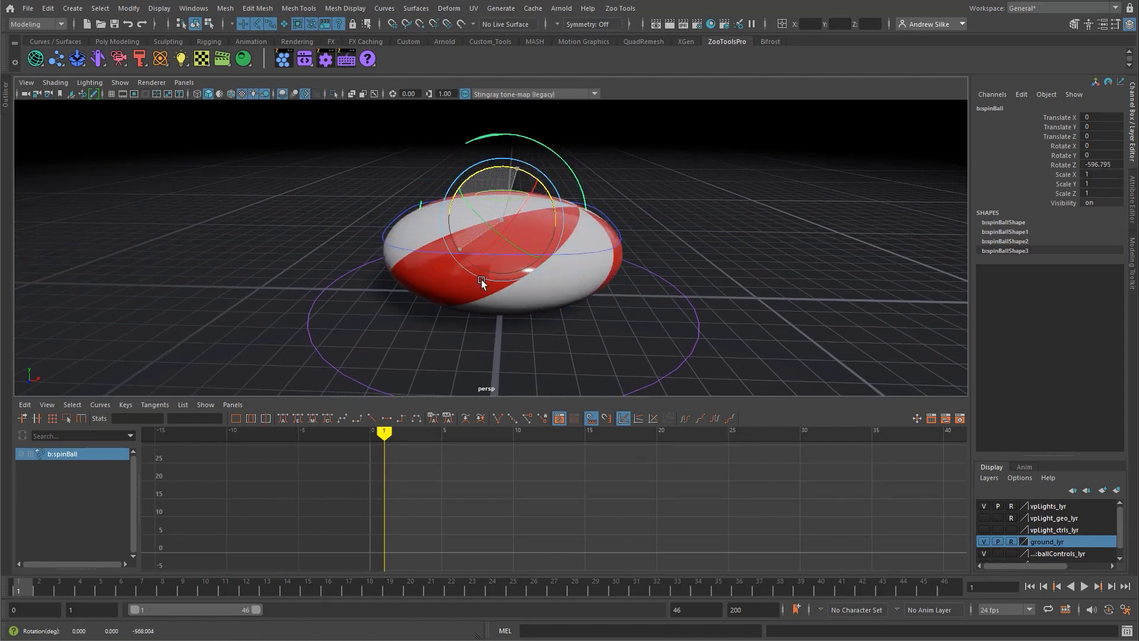
key(ctrl+z)
key(ctrl+z)
Step: Select the b:ballControlCOG control and set both the playback end and animation end times to frame 48
click(557, 200)
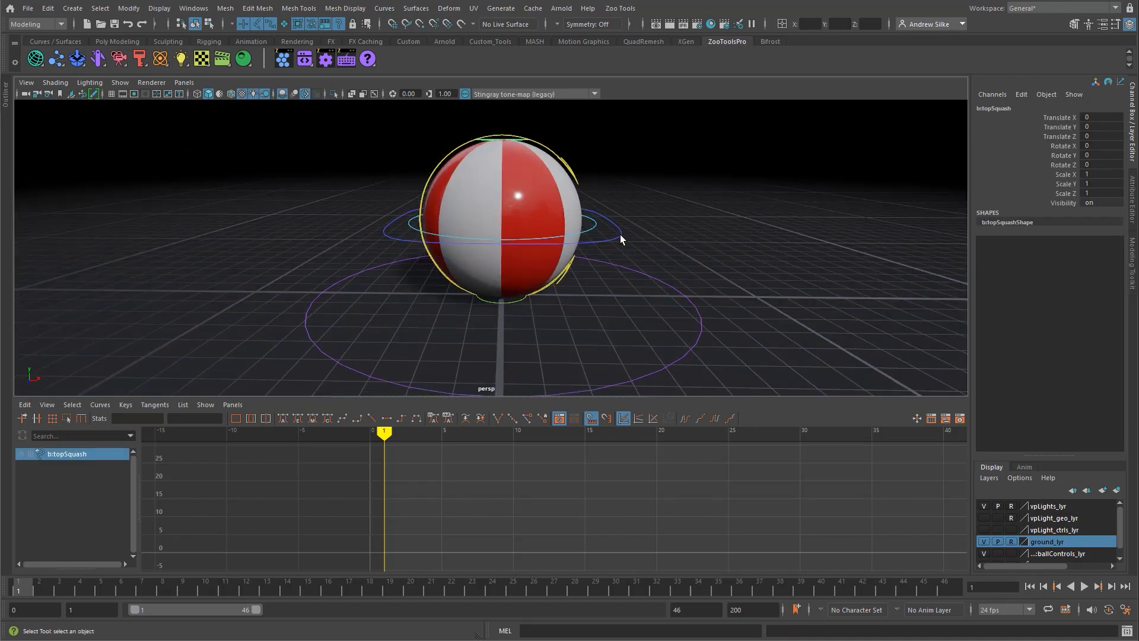
click(620, 235)
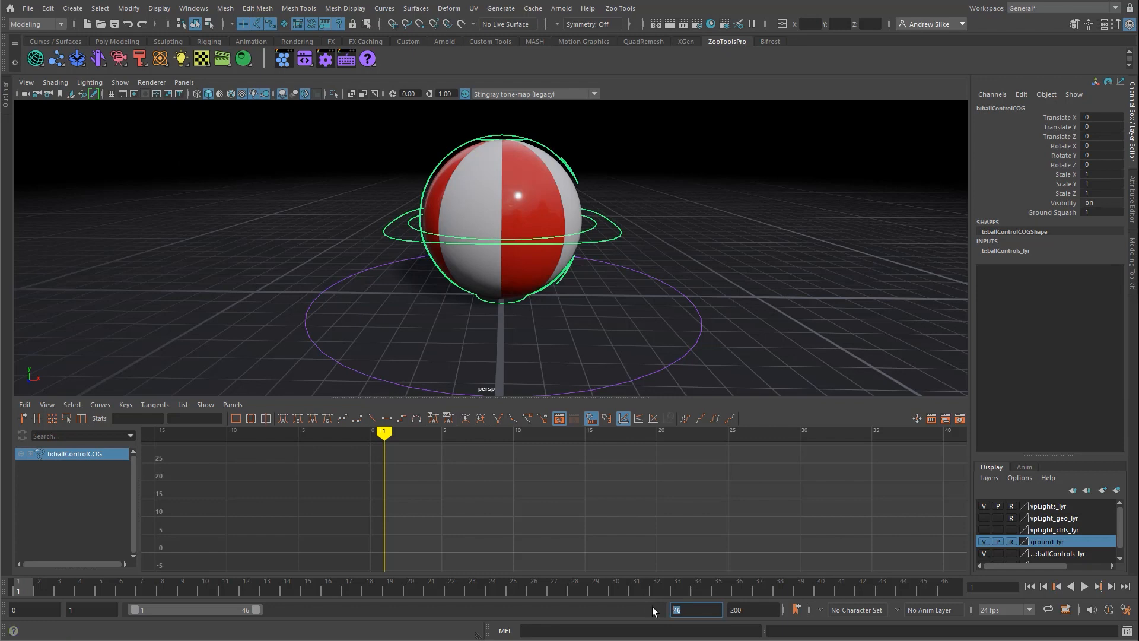
text(48)
key(Return)
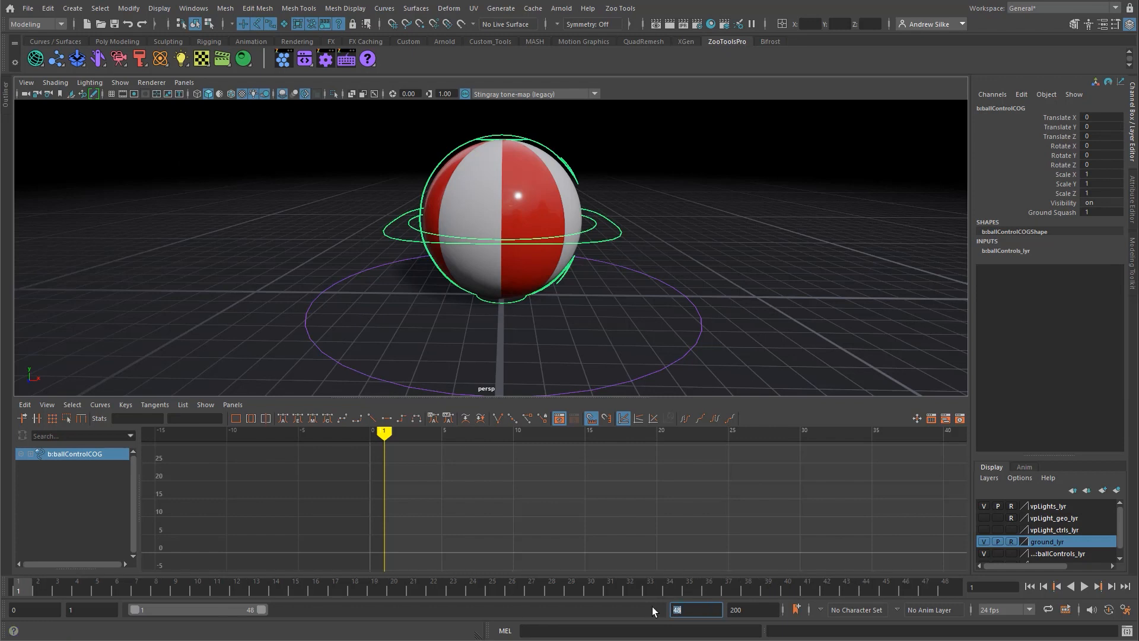
key(Tab)
text(48)
key(Return)
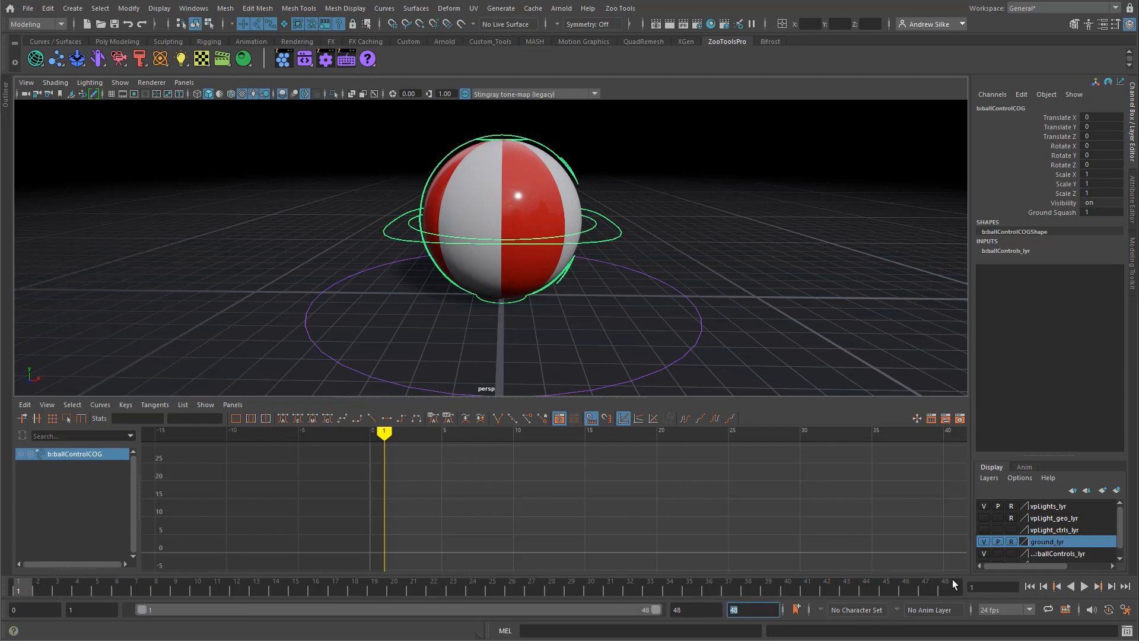
Step: Extend the playback range start to frame 0, play the empty timeline, return to frame 0 and reselect b:ballControlCOG
click(952, 581)
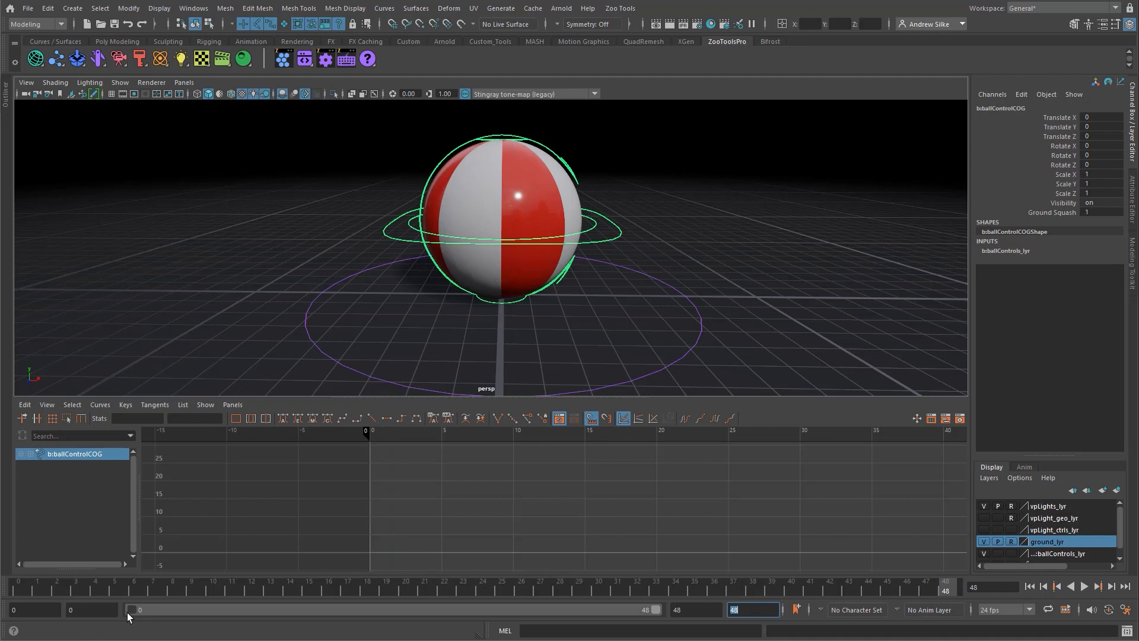
drag(140, 611, 131, 611)
click(702, 608)
key(alt+v)
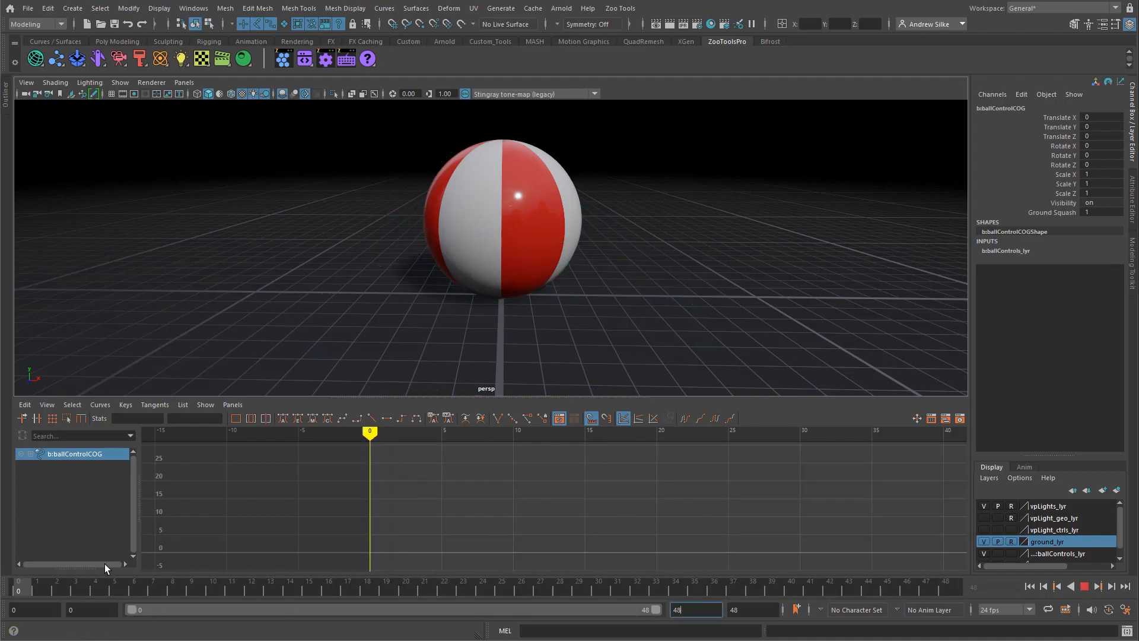
drag(70, 594, 5, 562)
click(362, 350)
click(617, 227)
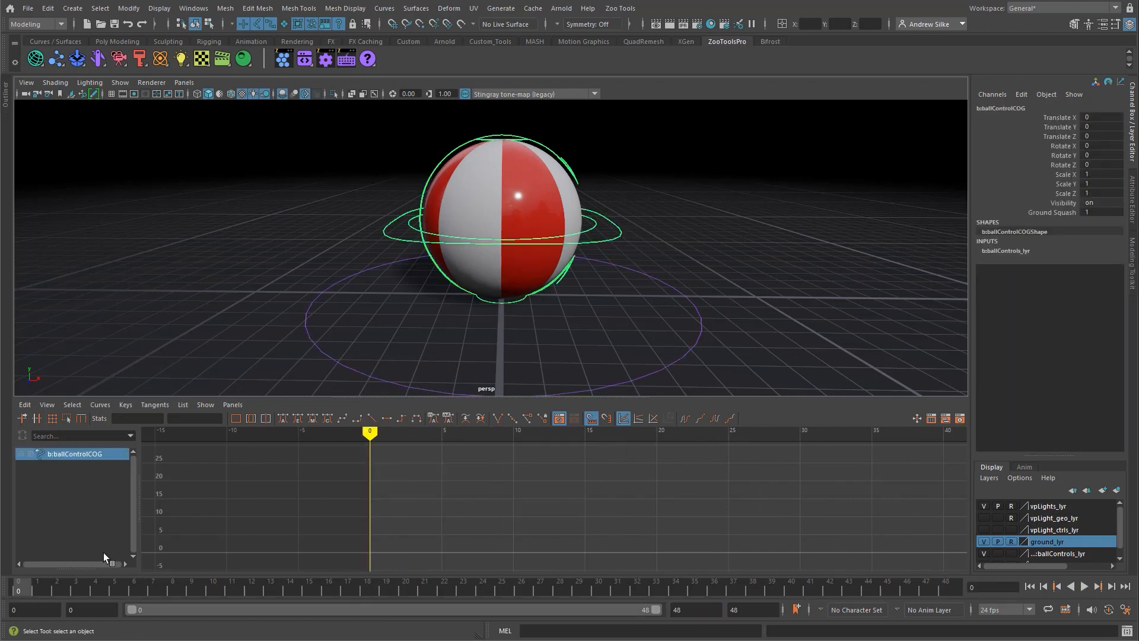
Step: Check frames 20 and 24, return to frame 0 and try setting a key on all channels of b:ballControlCOG
click(406, 588)
click(484, 589)
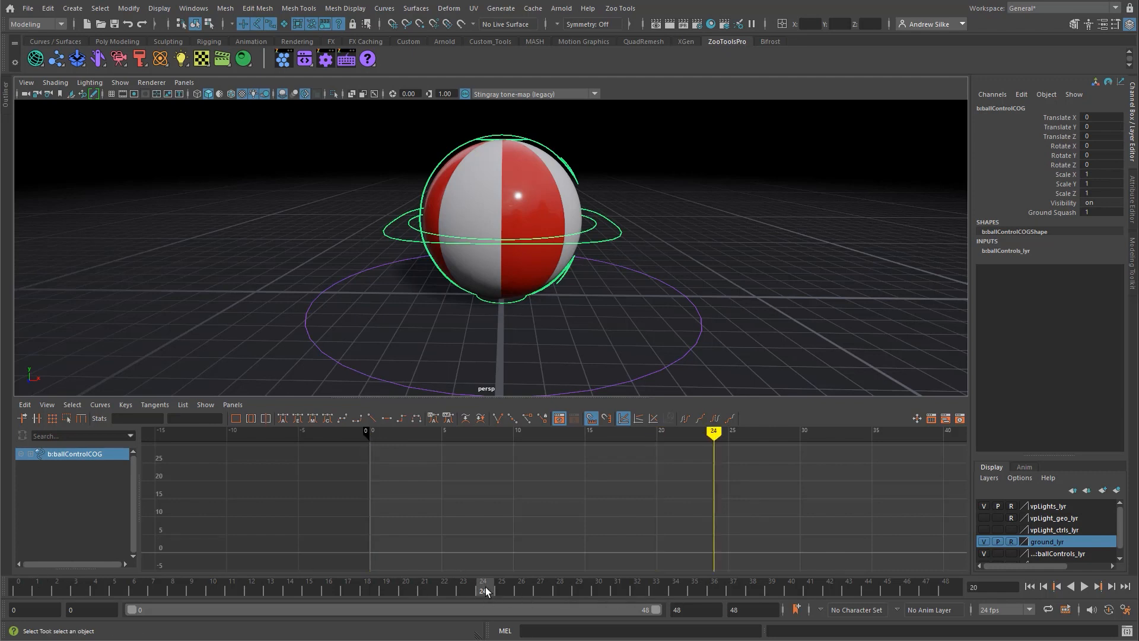
click(20, 591)
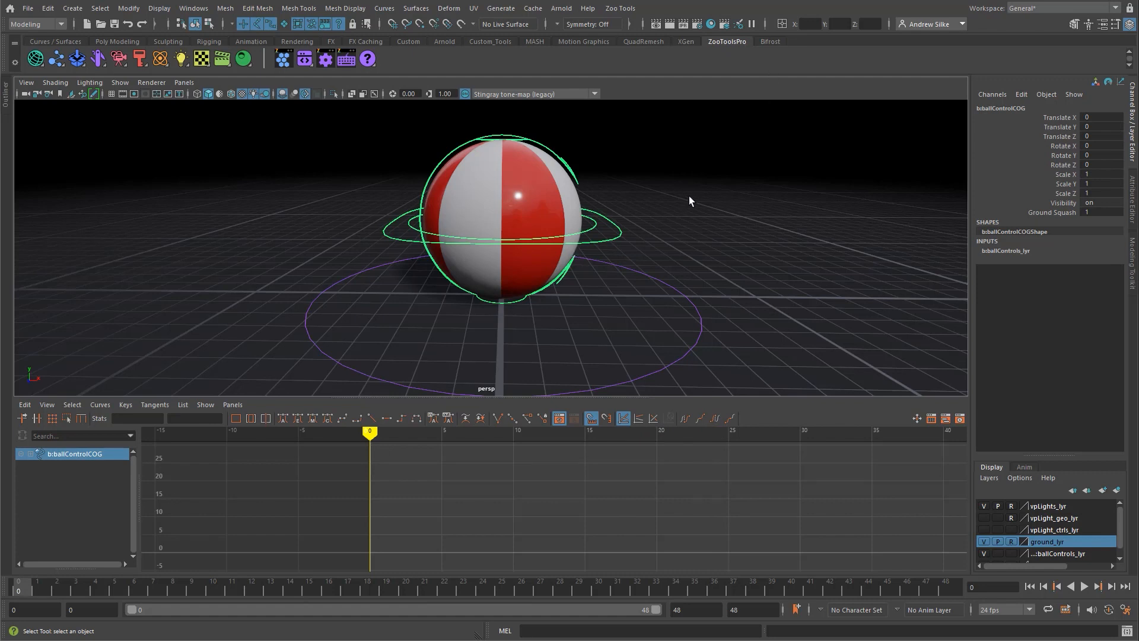
key(s)
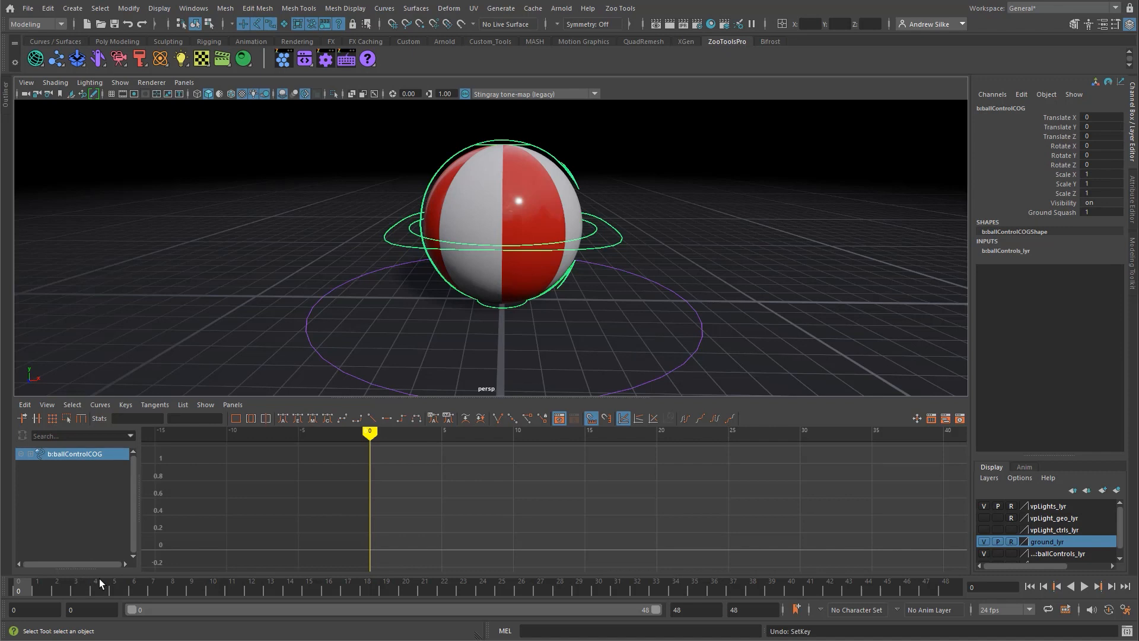
Step: Key only Translate X, Y and Z of b:ballControlCOG at frames 0, 20 and 24
key(shift+w)
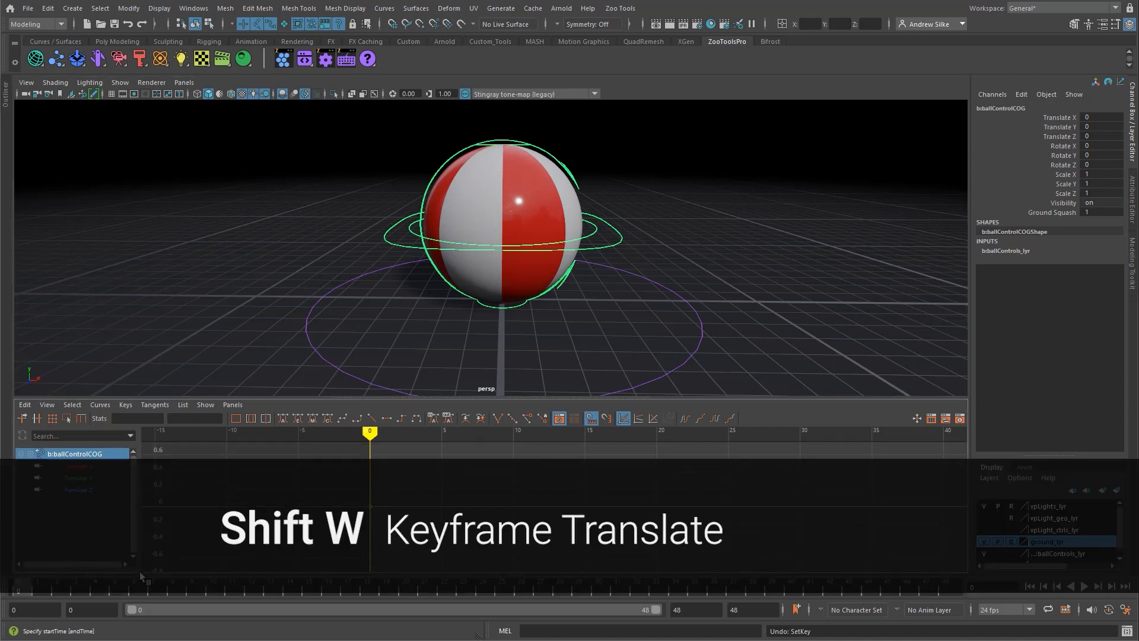
key(w)
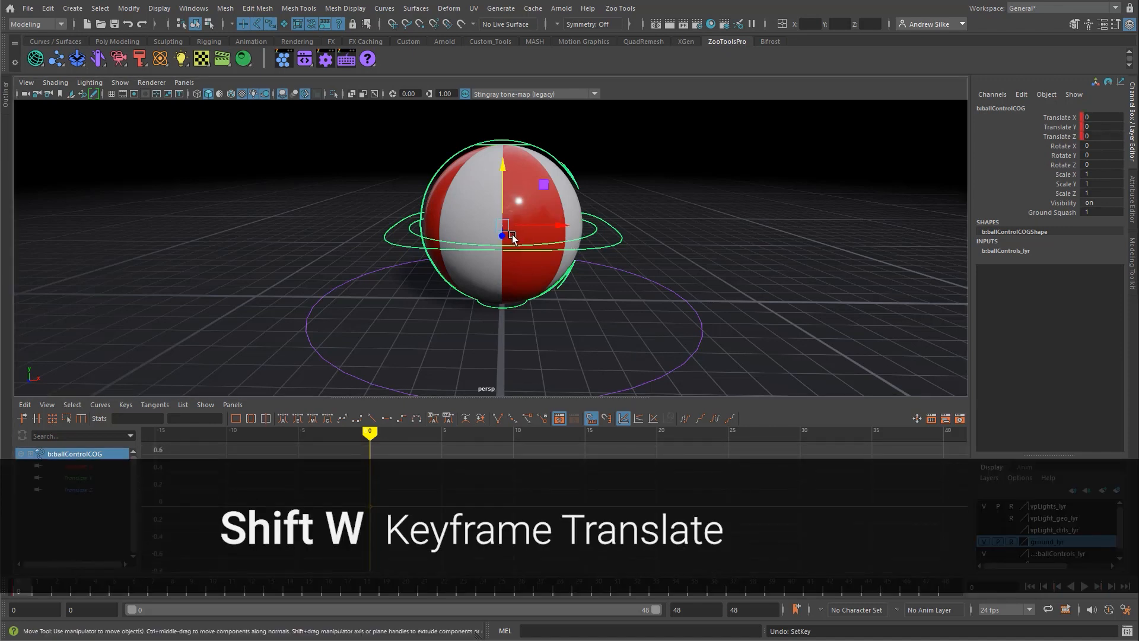
drag(1073, 119, 1068, 136)
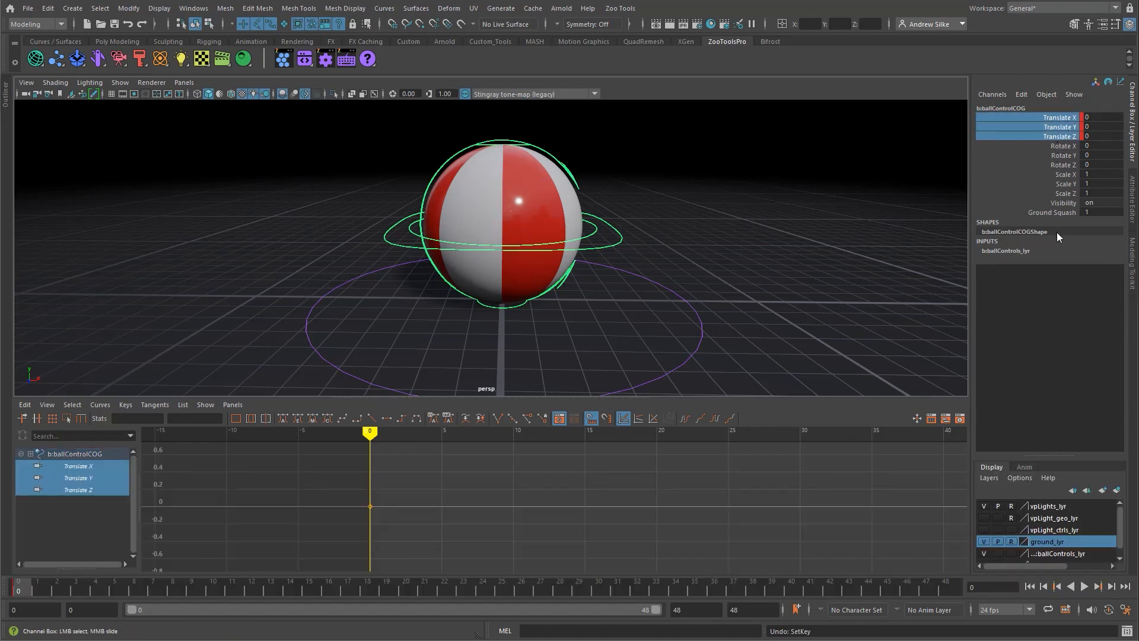
drag(30, 587, 486, 592)
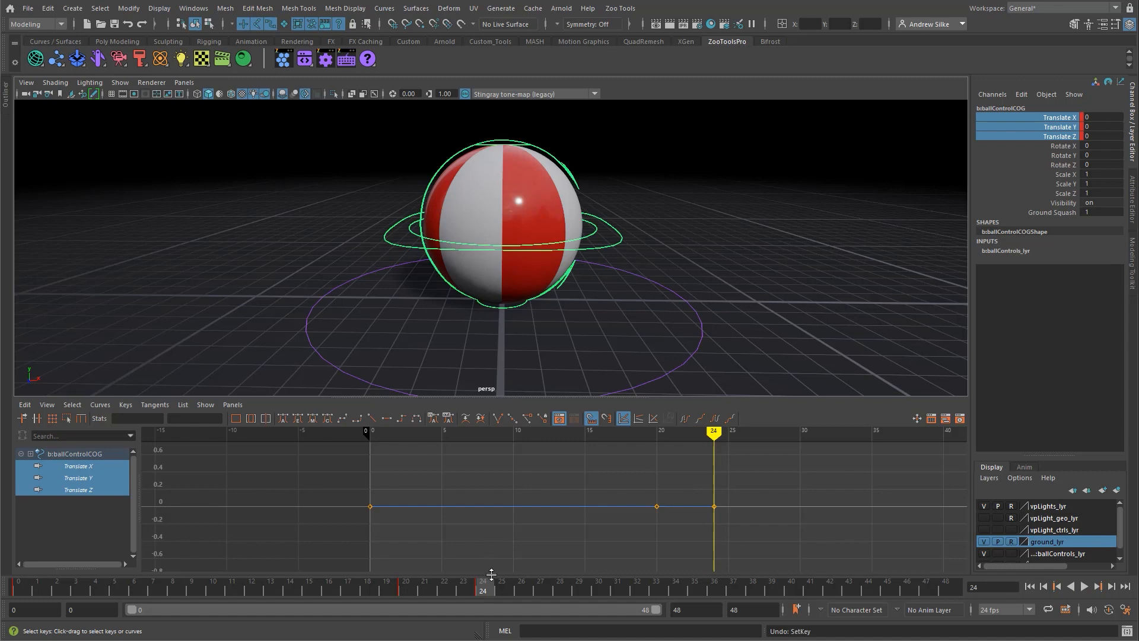
Step: Play the keyed animation, review frames 20 and 24, and scrub back to frame 10
key(alt+v)
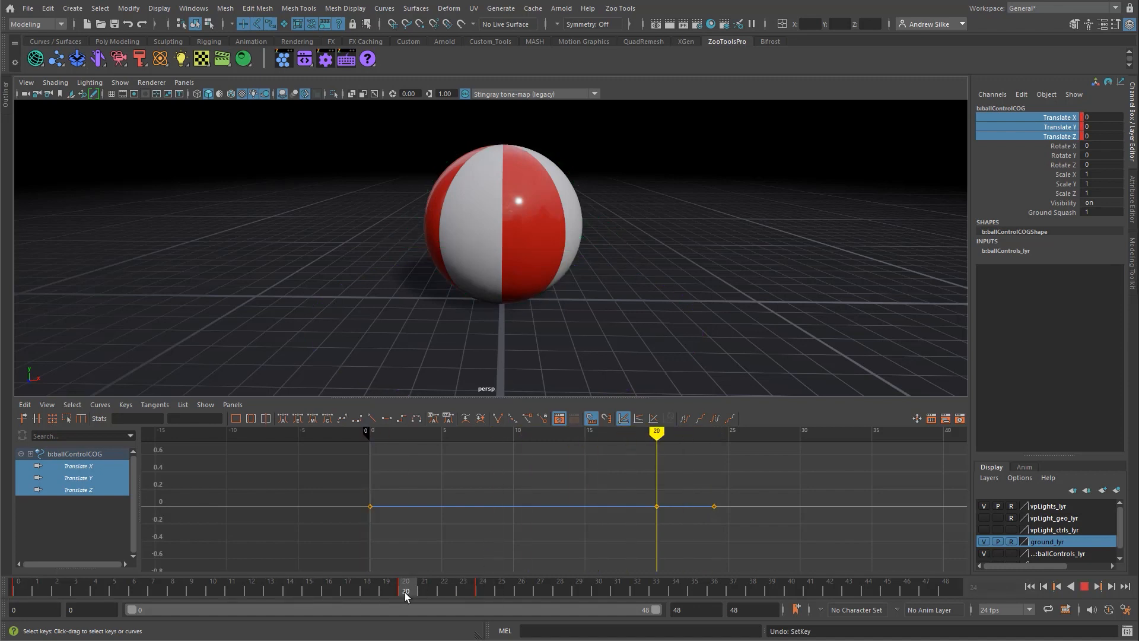
click(494, 593)
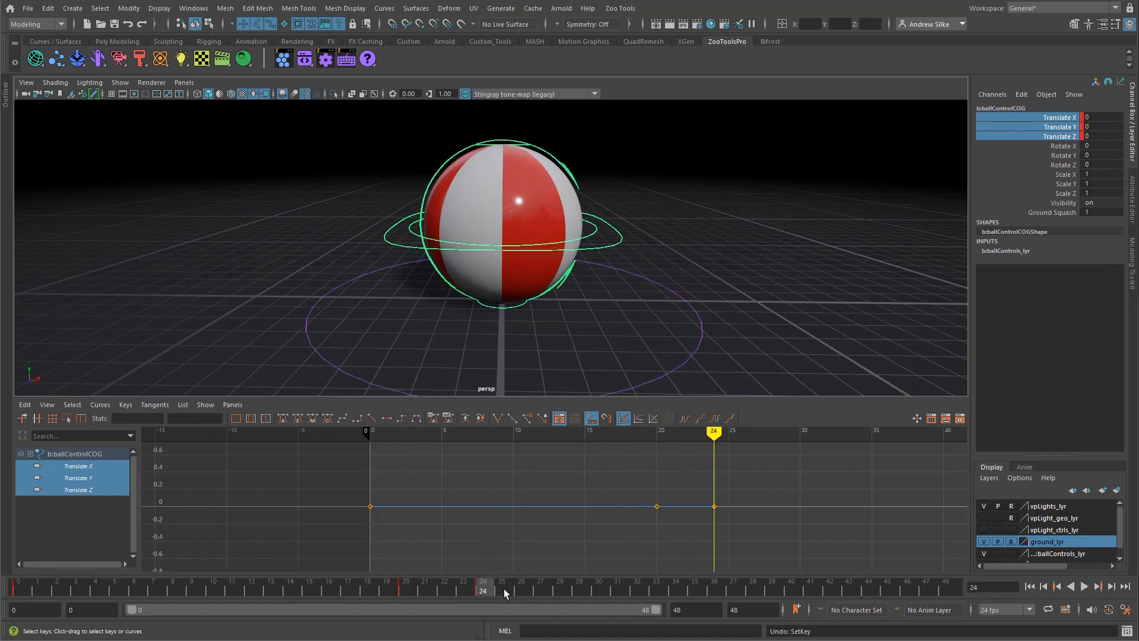
drag(503, 588, 213, 591)
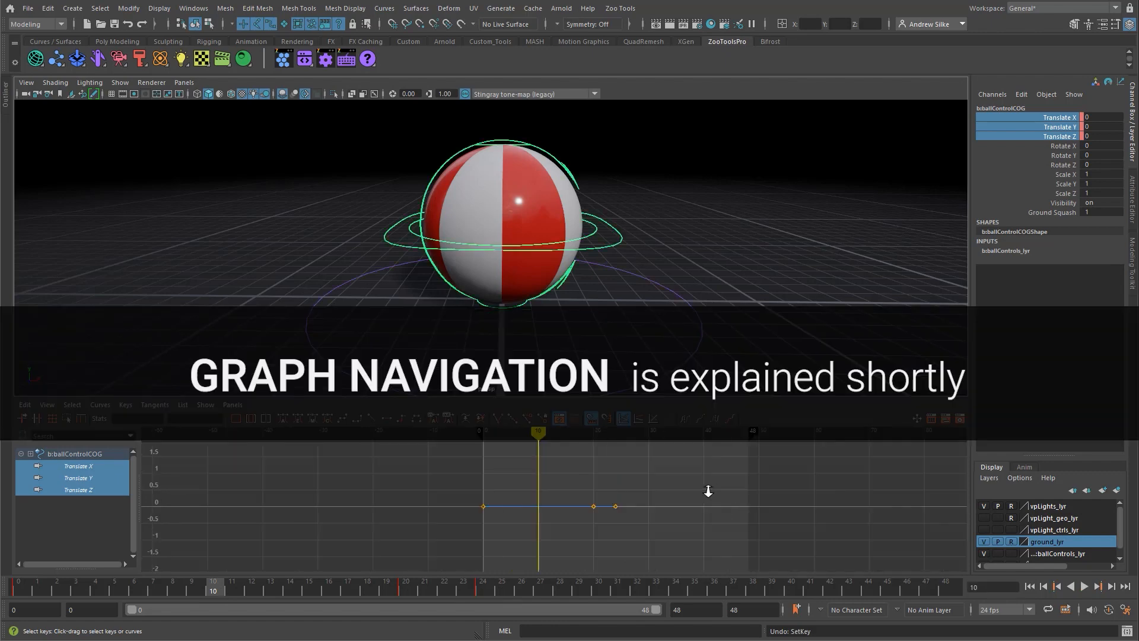
Step: Raise the ball to about Translate Y 16.254 at frame 10 and key its translation there
mouse_move(709, 491)
alt+right_down()
mouse_move(689, 485)
mouse_move(710, 492)
alt+right_up()
alt+middle_drag(653, 502, 647, 531)
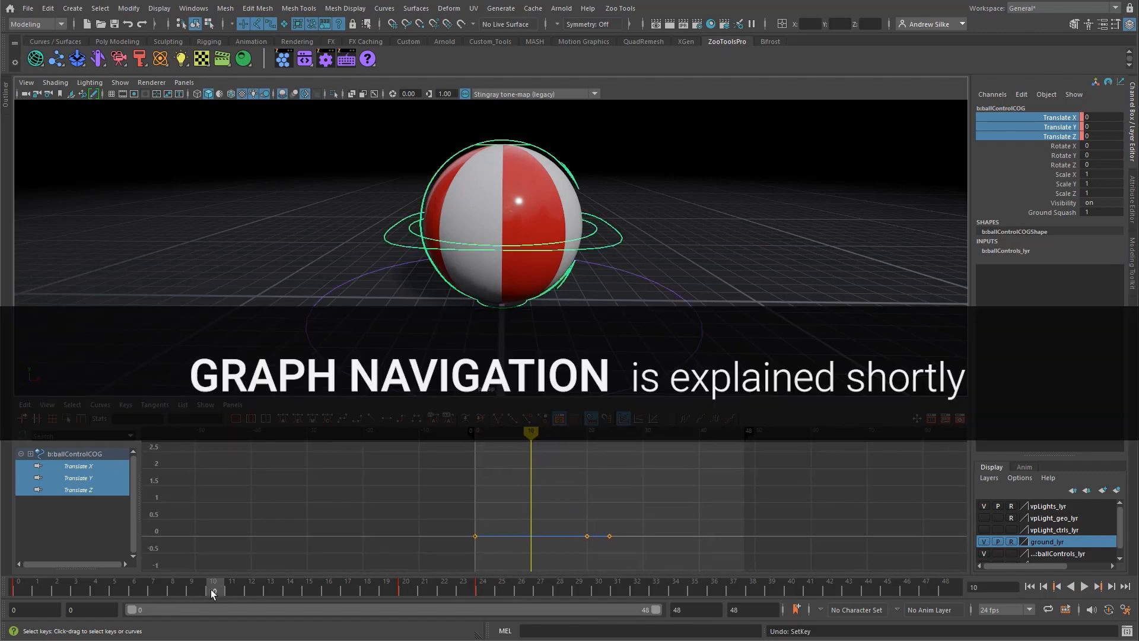
alt+middle_drag(654, 251, 651, 297)
alt+right_drag(652, 296, 420, 274)
alt+middle_drag(548, 256, 543, 274)
key(w)
alt+drag(523, 202, 524, 191)
alt+middle_drag(530, 233, 534, 267)
drag(501, 275, 502, 86)
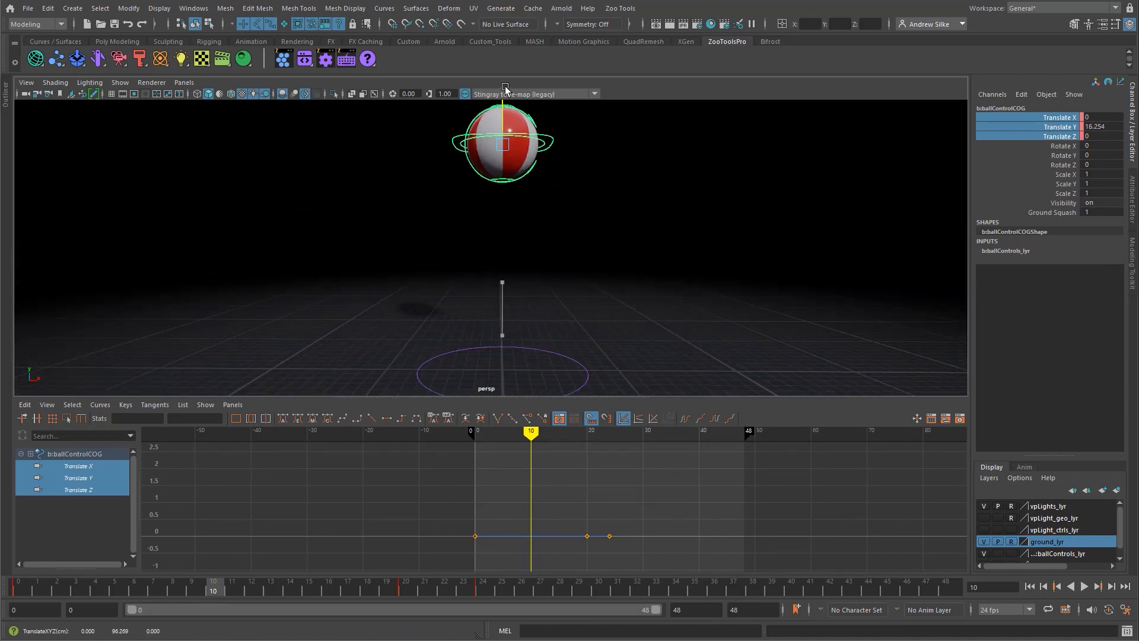
alt+right_drag(548, 209, 486, 215)
alt+middle_drag(523, 209, 522, 217)
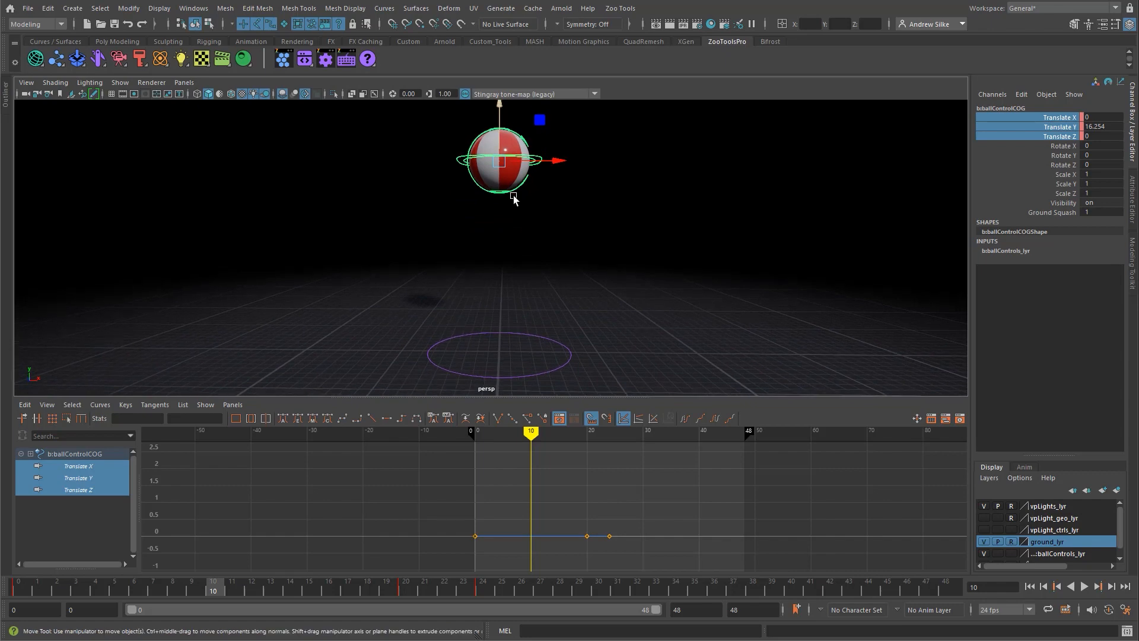
alt+middle_drag(600, 263, 592, 273)
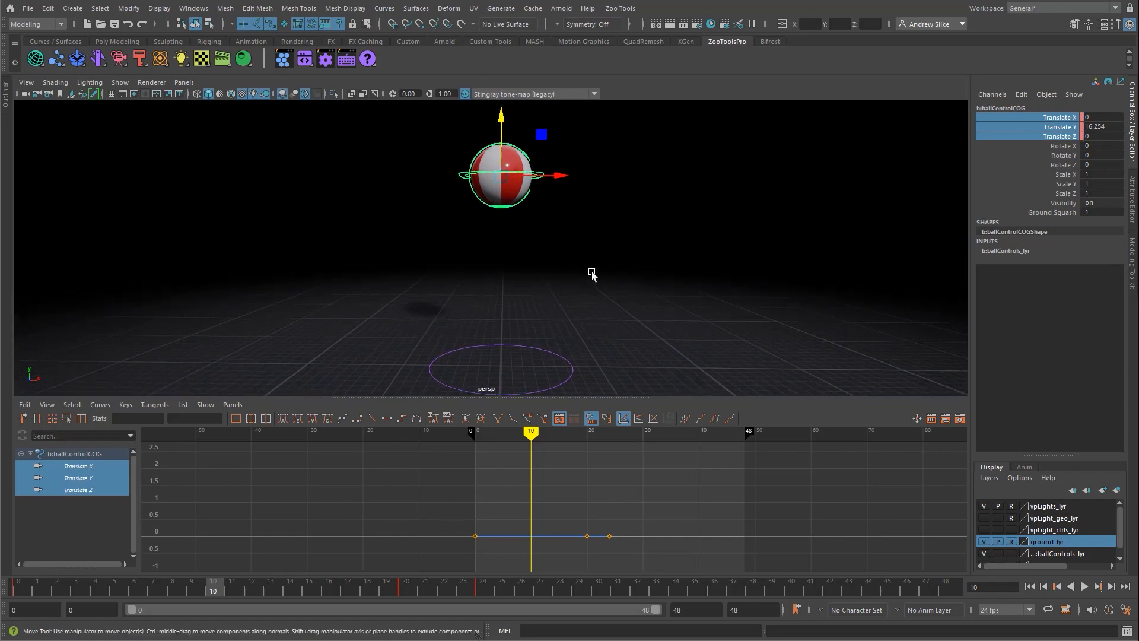
key(s)
Step: Scrub and play the bounce to review its motion, stop playback, and return to frame 10
drag(213, 591, 408, 590)
alt+shift+right_drag(607, 555, 616, 503)
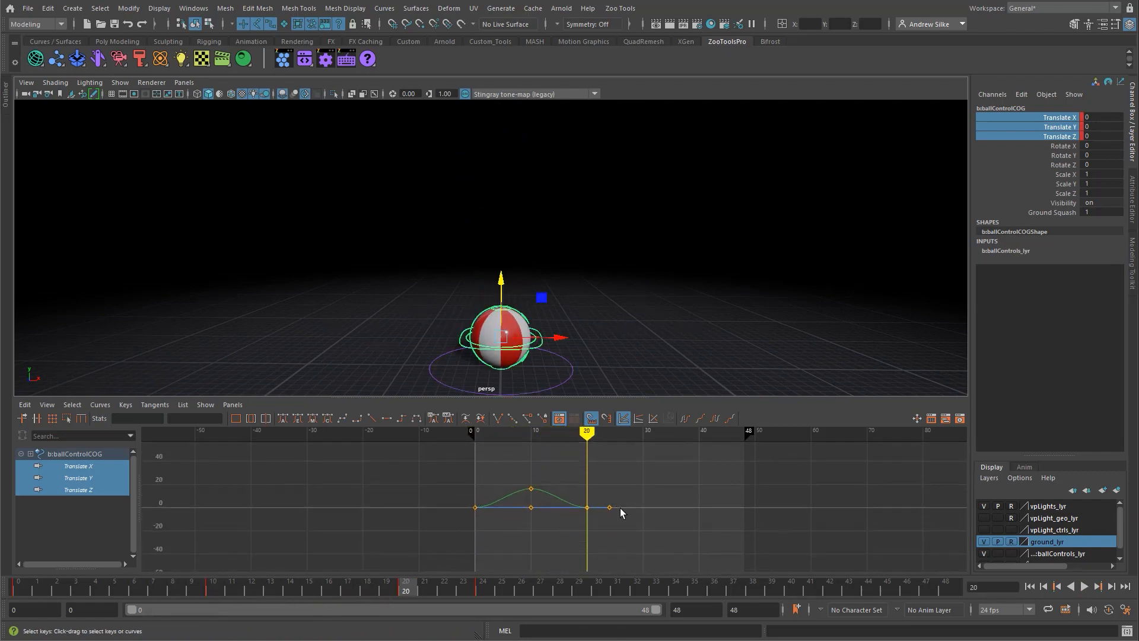
key(alt+v)
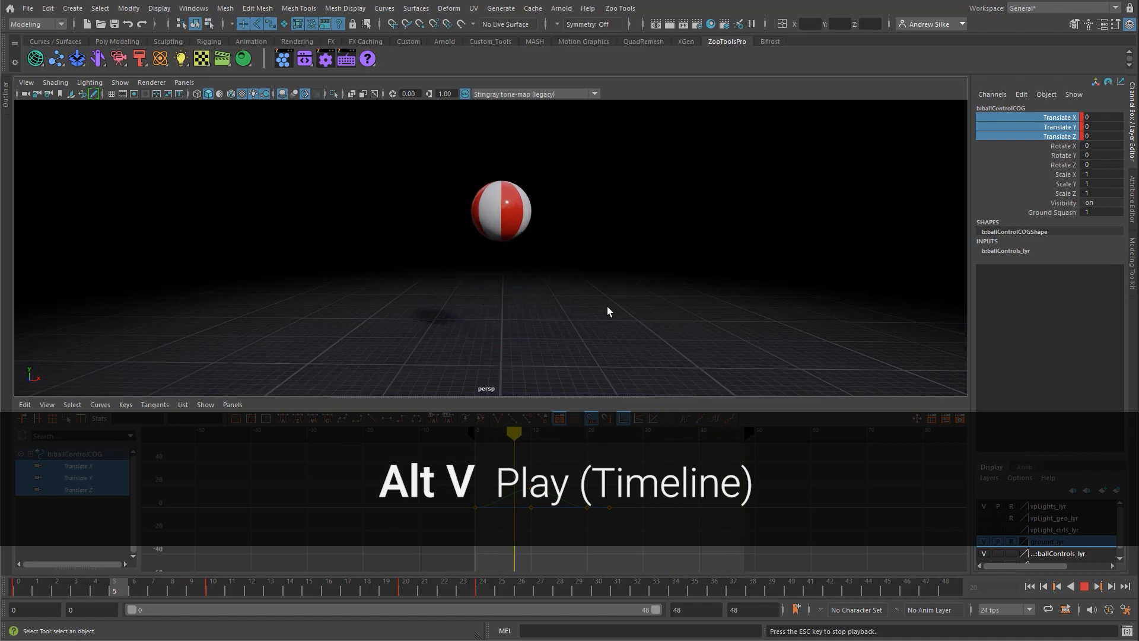
click(1083, 588)
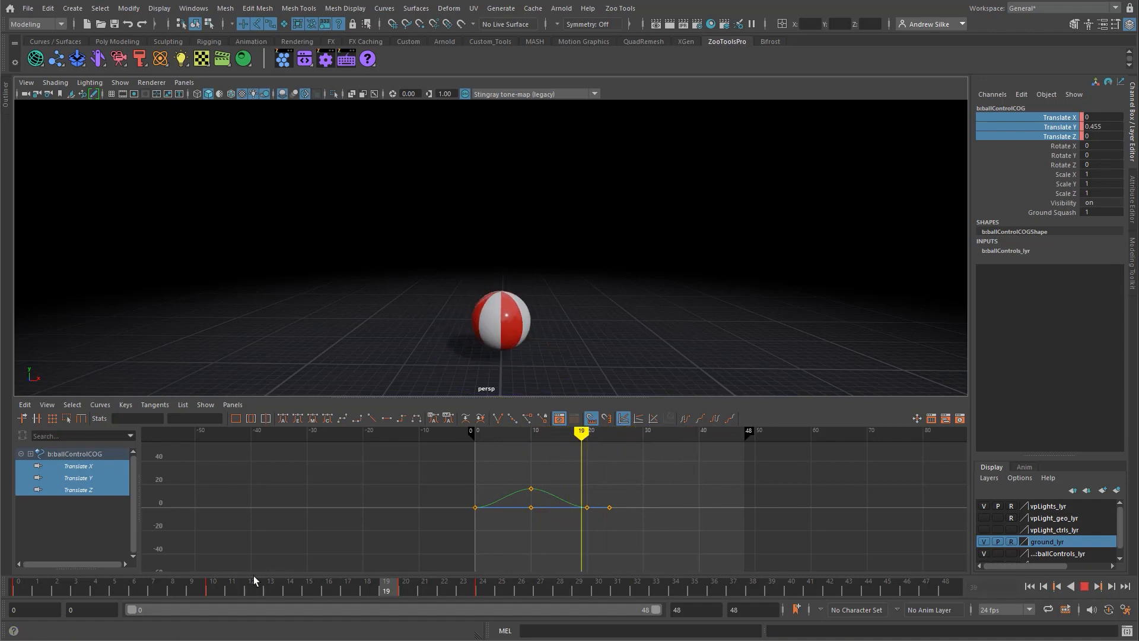
key(alt+shift+v)
drag(25, 589, 213, 589)
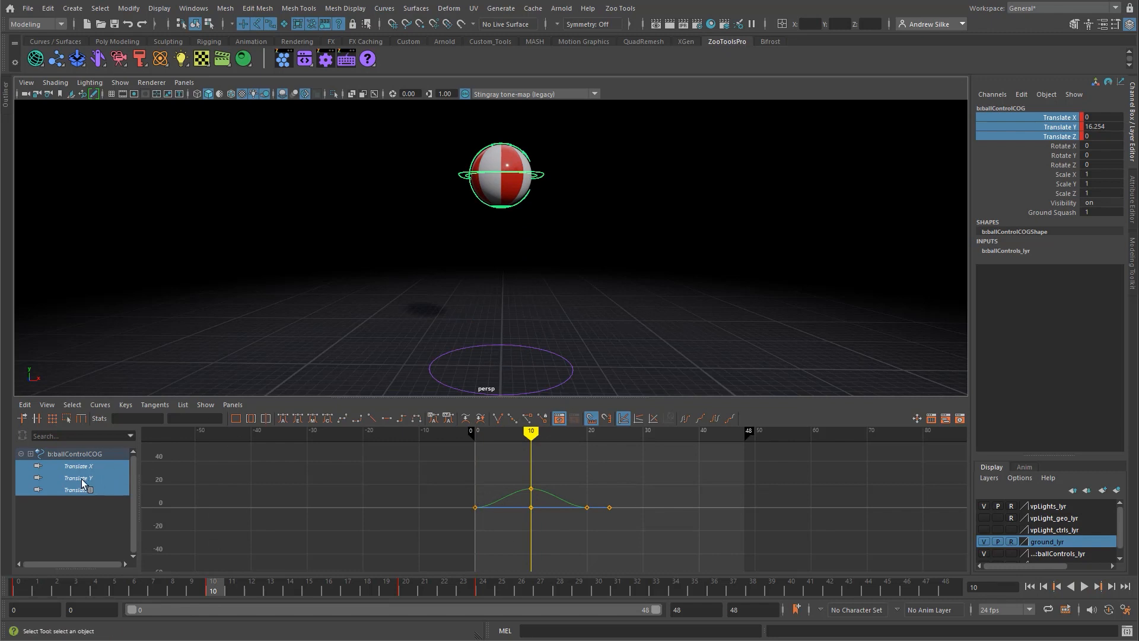
Step: Isolate the Translate Y curve, try moving its frame 10 key downward, and undo the move
click(60, 479)
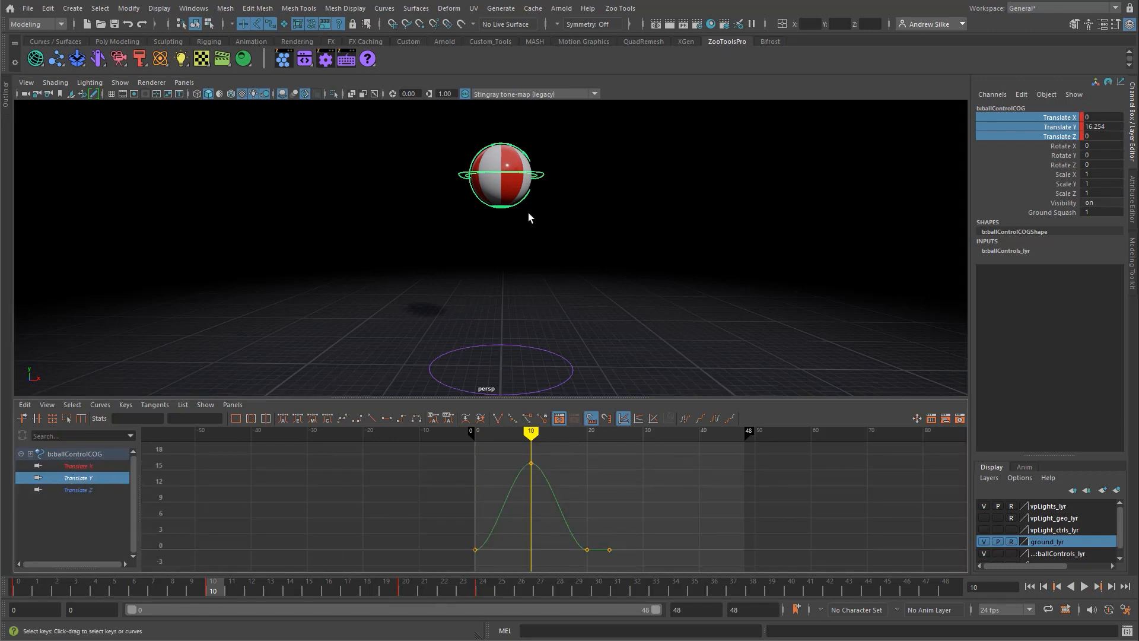
key(w)
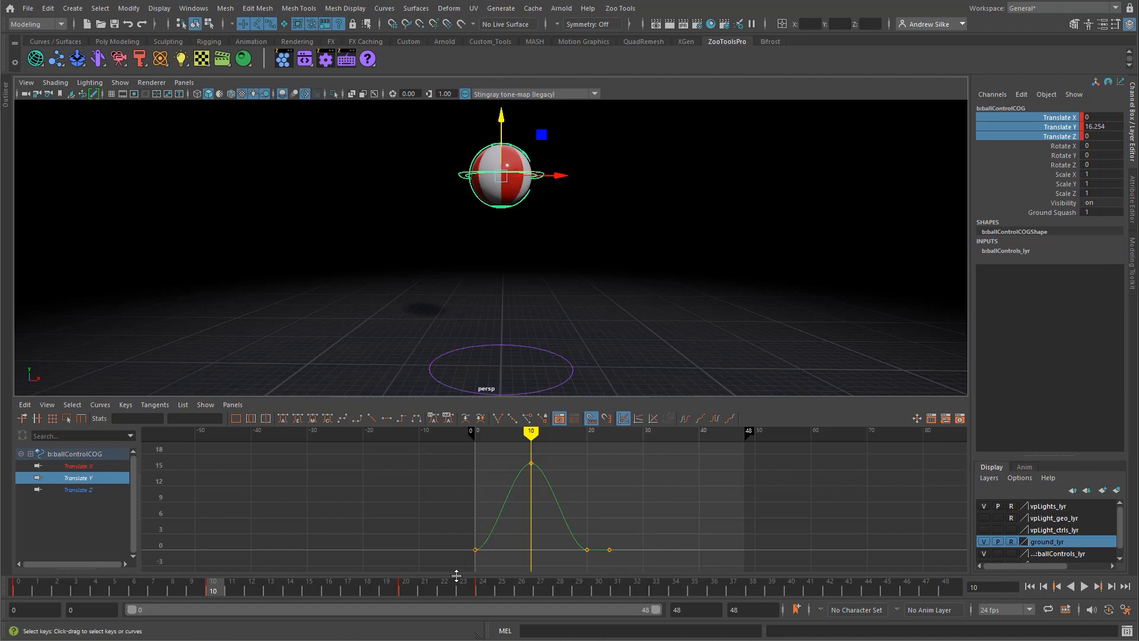
click(531, 463)
drag(533, 475, 549, 504)
key(ctrl+z)
click(597, 476)
drag(513, 455, 544, 483)
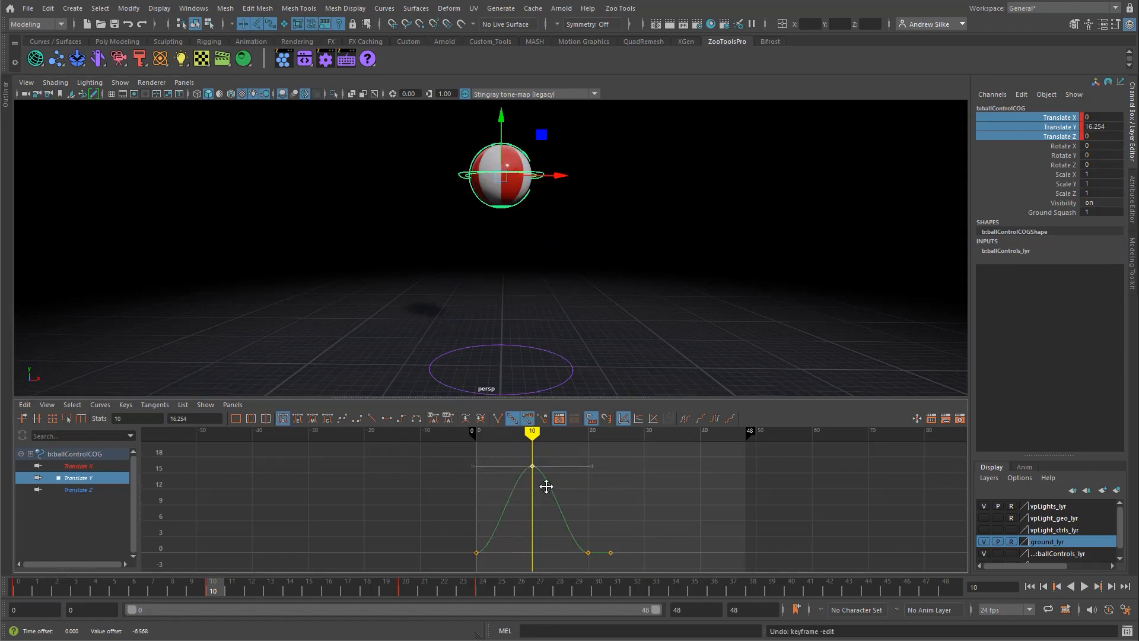
Step: Examine the Translate Y curve by framing, panning and zooming the graph on one axis and on both
key(f)
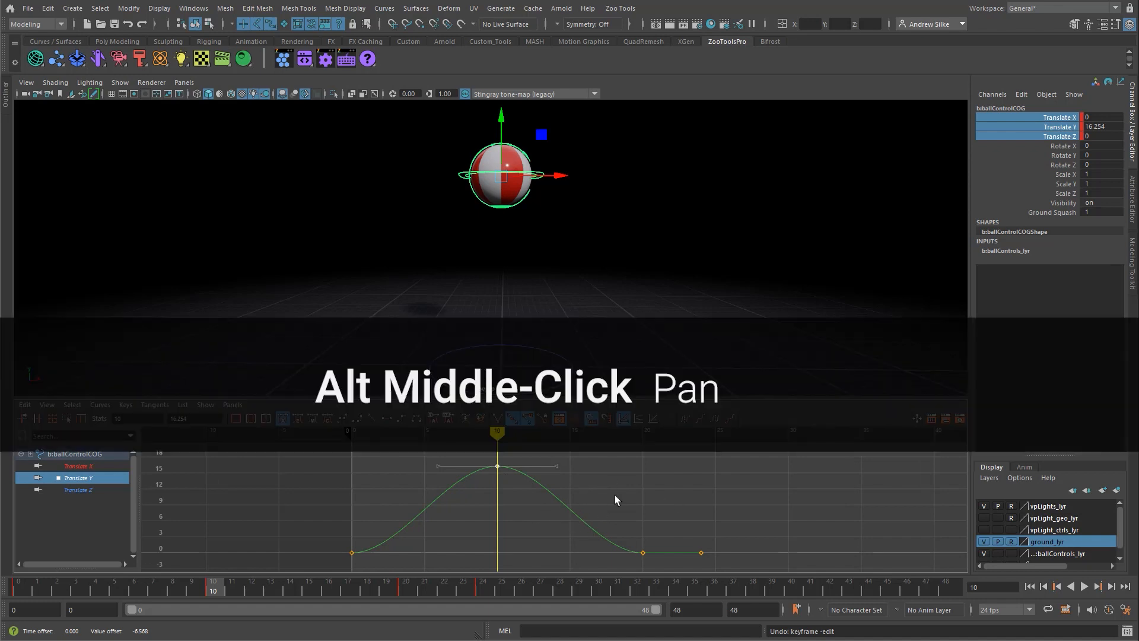
alt+middle_drag(543, 498, 691, 496)
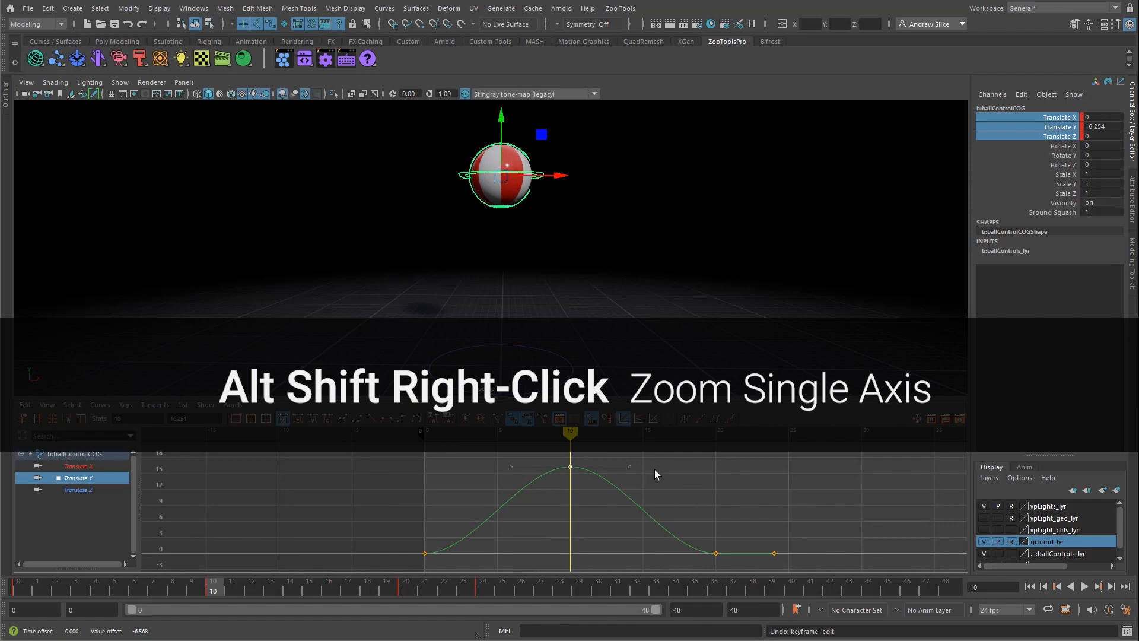
alt+shift+right_drag(655, 475, 739, 514)
alt+middle_drag(664, 515, 616, 512)
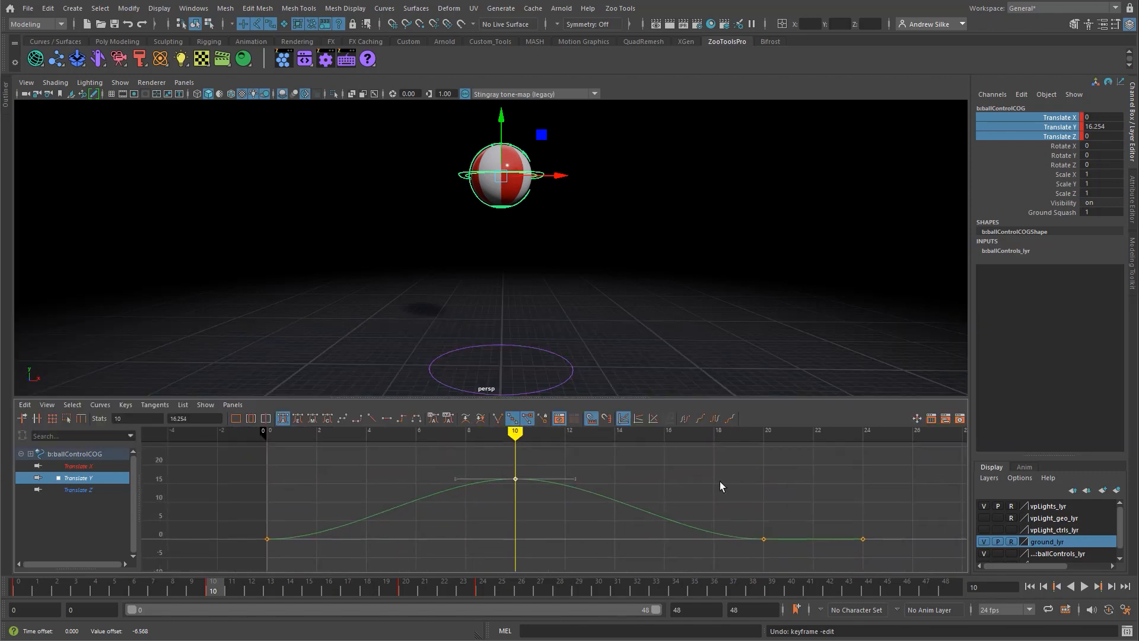
alt+shift+right_drag(722, 485, 698, 485)
alt+shift+right_drag(698, 484, 690, 484)
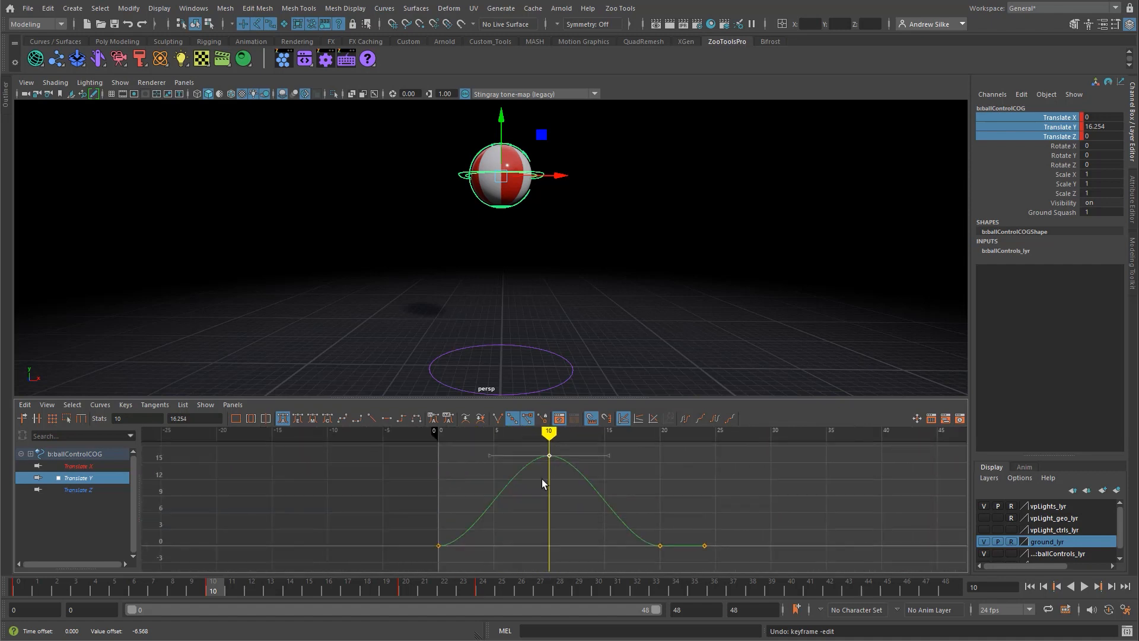
Step: Activate the Move tool and reselect the b:ballControlCOG control in the viewport
key(w)
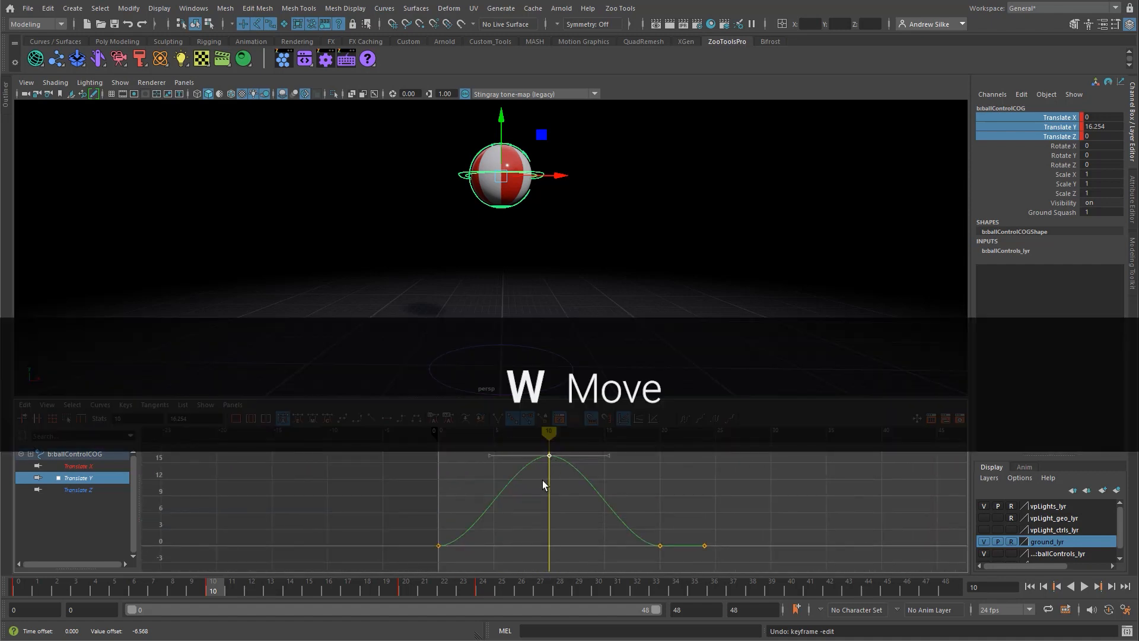
click(552, 184)
click(541, 174)
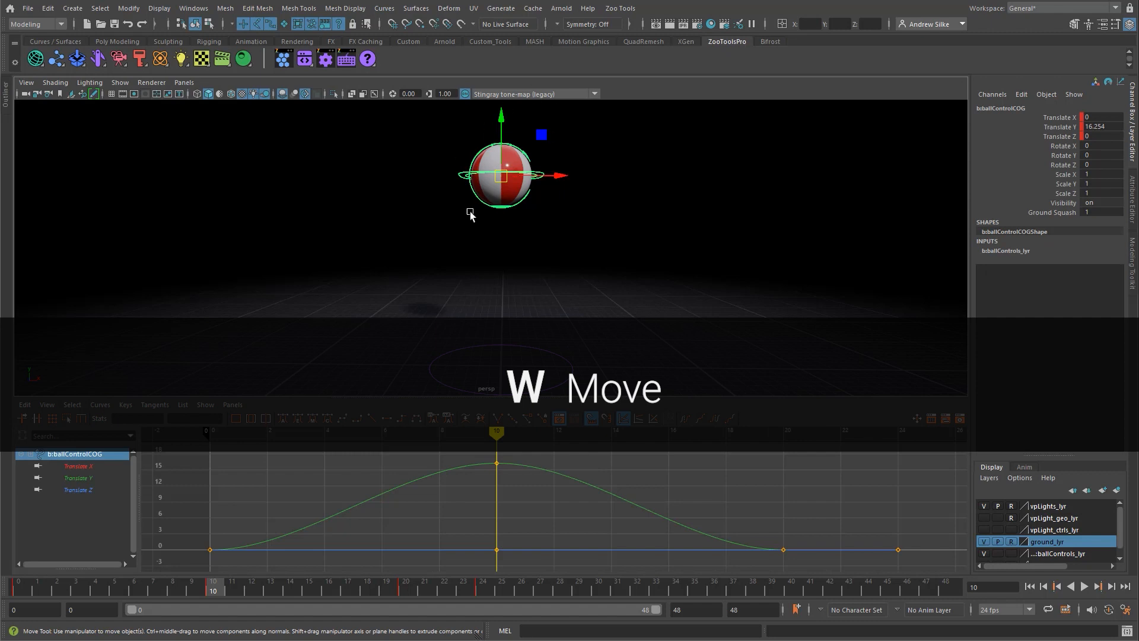
Step: Select the frame 10 Translate Y key, try moving it freely and along one axis, and undo each move
drag(522, 455, 498, 493)
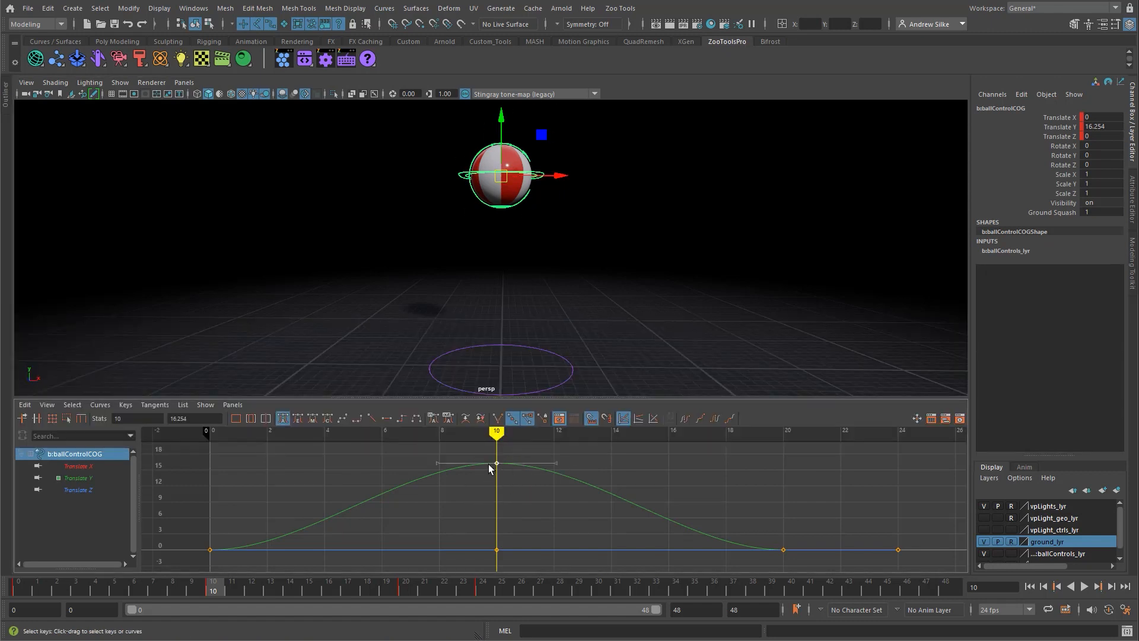
middle_drag(496, 467, 506, 443)
key(ctrl+z)
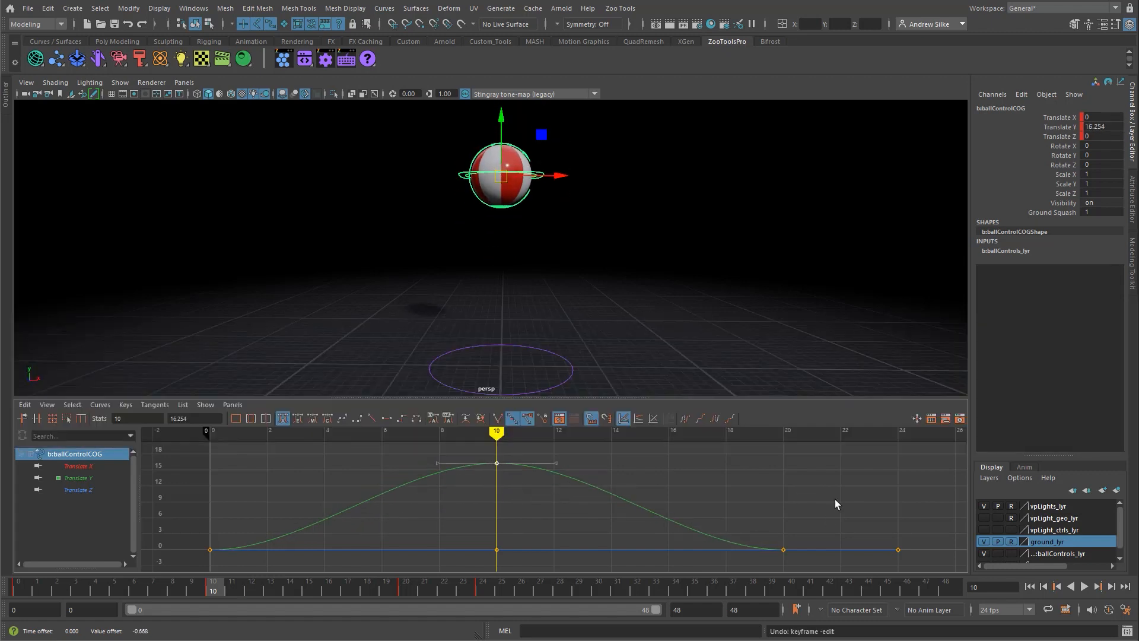
middle_drag(846, 475, 855, 503)
key(ctrl+z)
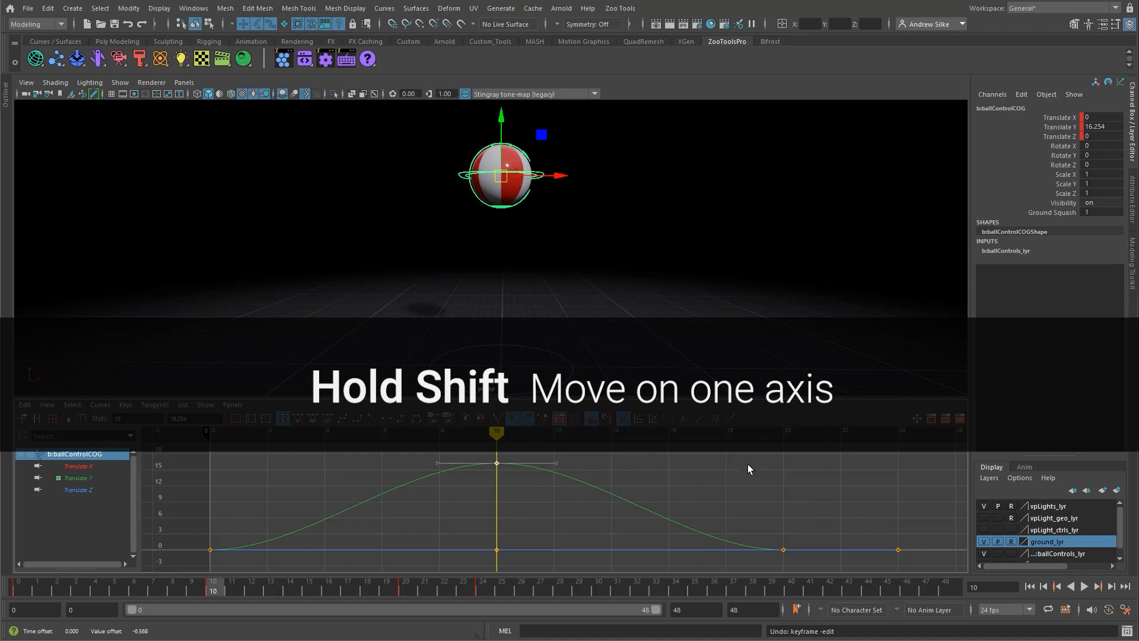
shift+middle_drag(763, 465, 752, 503)
key(ctrl+z)
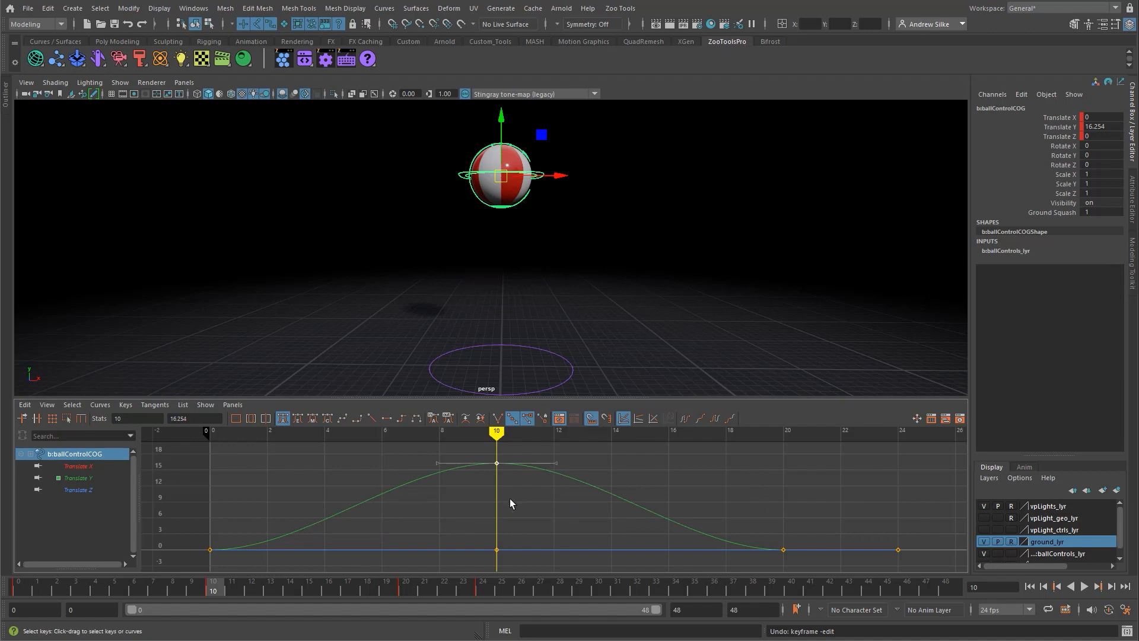
middle_drag(511, 501, 540, 506)
key(ctrl+z)
Step: Try shifting the Translate Y peak key horizontally to frame 11, and undo the shift
mouse_move(623, 478)
middle_down()
mouse_move(773, 483)
mouse_move(626, 495)
middle_up()
key(f)
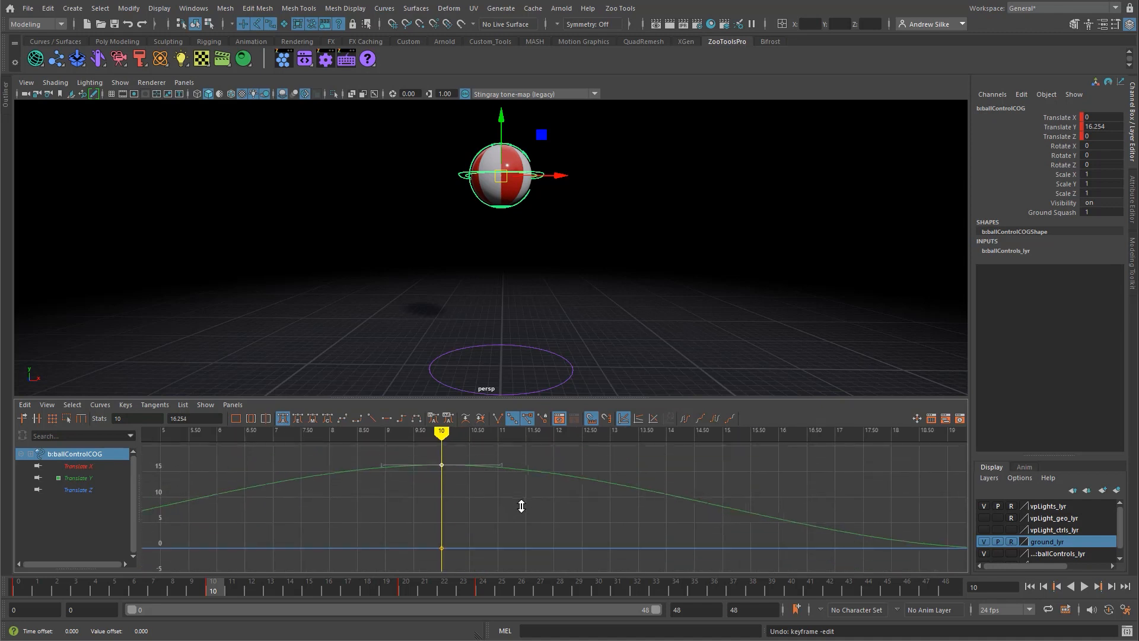
alt+shift+right_drag(521, 506, 574, 503)
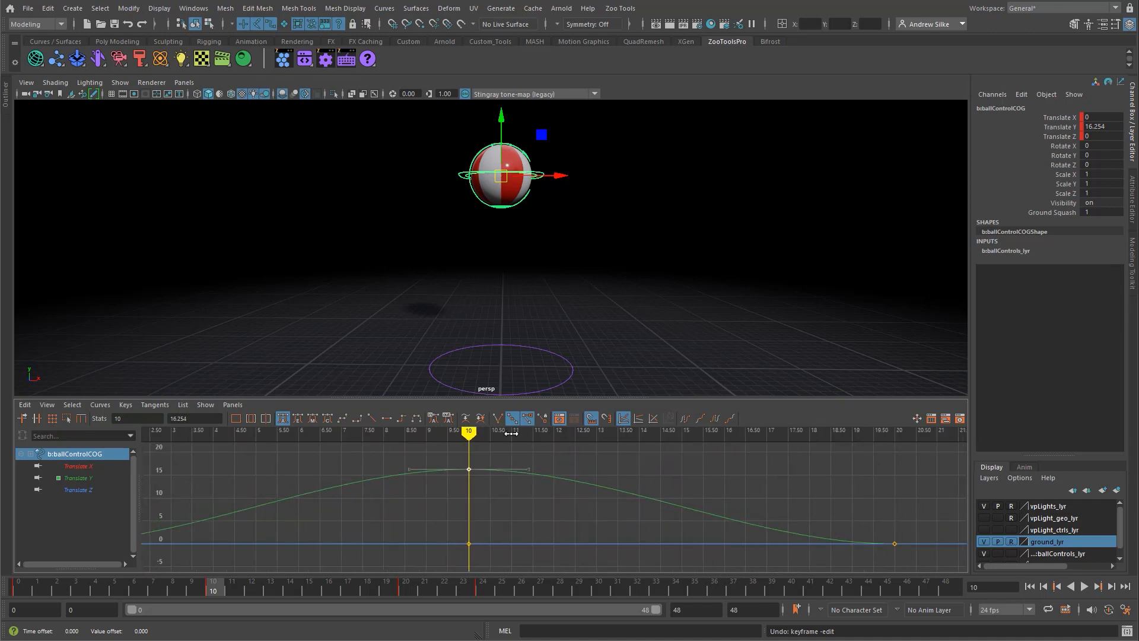
middle_drag(590, 527, 617, 524)
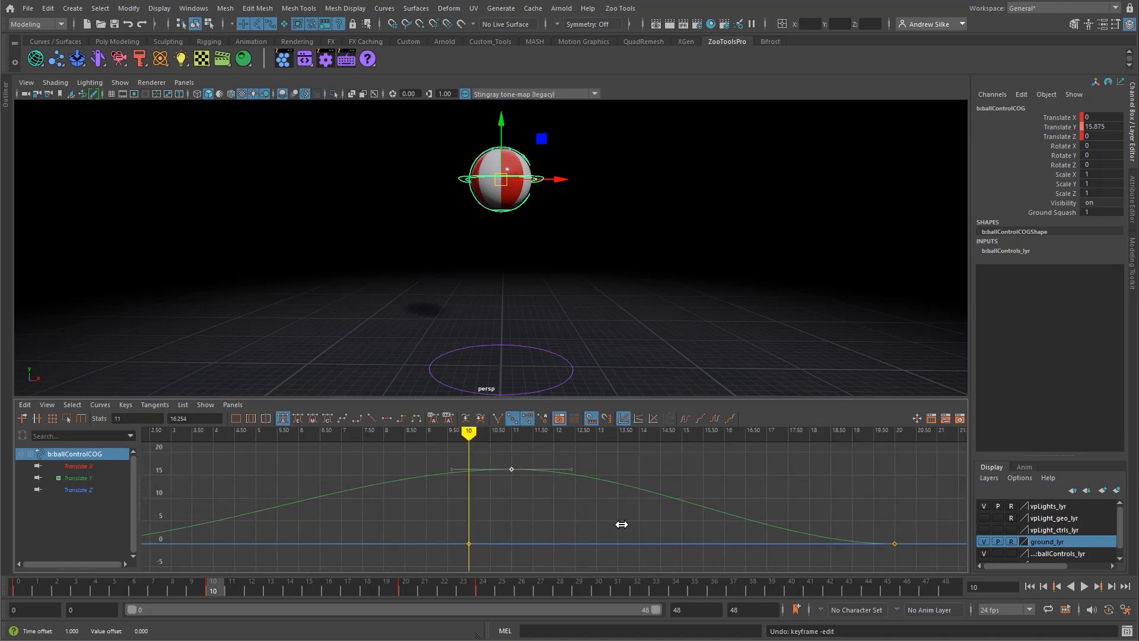
shift+middle_drag(599, 471, 605, 472)
key(ctrl+z)
key(ctrl+z)
Step: Raise the Translate Y key at frame 10 to 16.533
alt+middle_drag(521, 495, 558, 491)
alt+right_drag(559, 491, 545, 505)
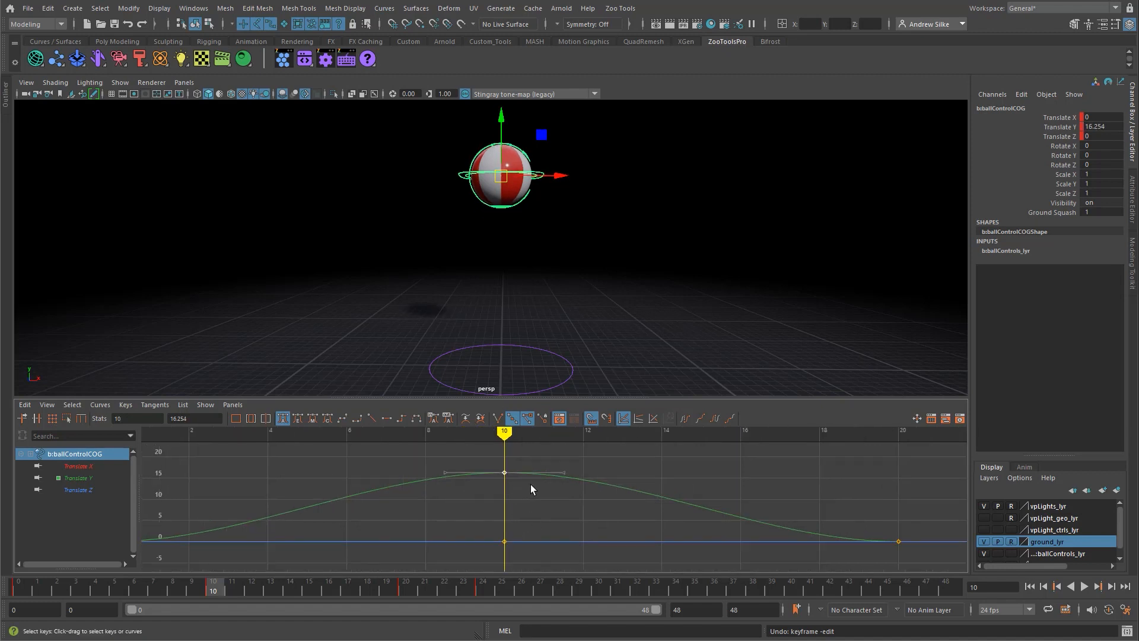
mouse_move(618, 465)
shift+middle_down()
mouse_move(620, 506)
mouse_move(613, 457)
mouse_move(600, 506)
mouse_move(605, 411)
mouse_move(605, 461)
shift+middle_up()
alt+shift+right_drag(711, 466, 697, 479)
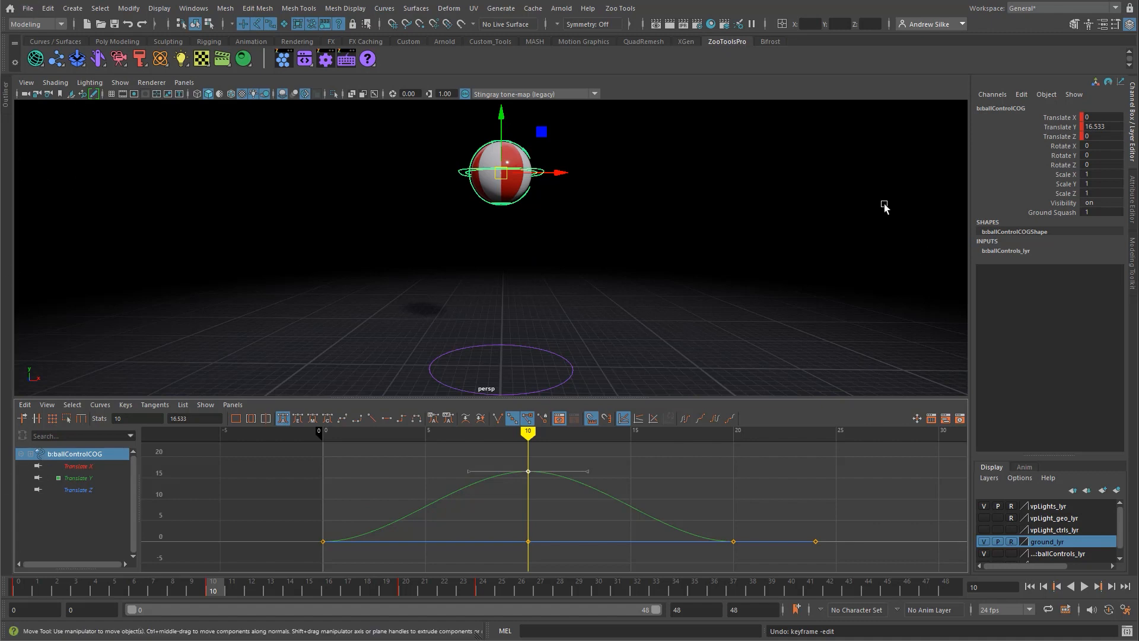
Step: Reset the current General workspace and collapse the Outliner
click(1111, 8)
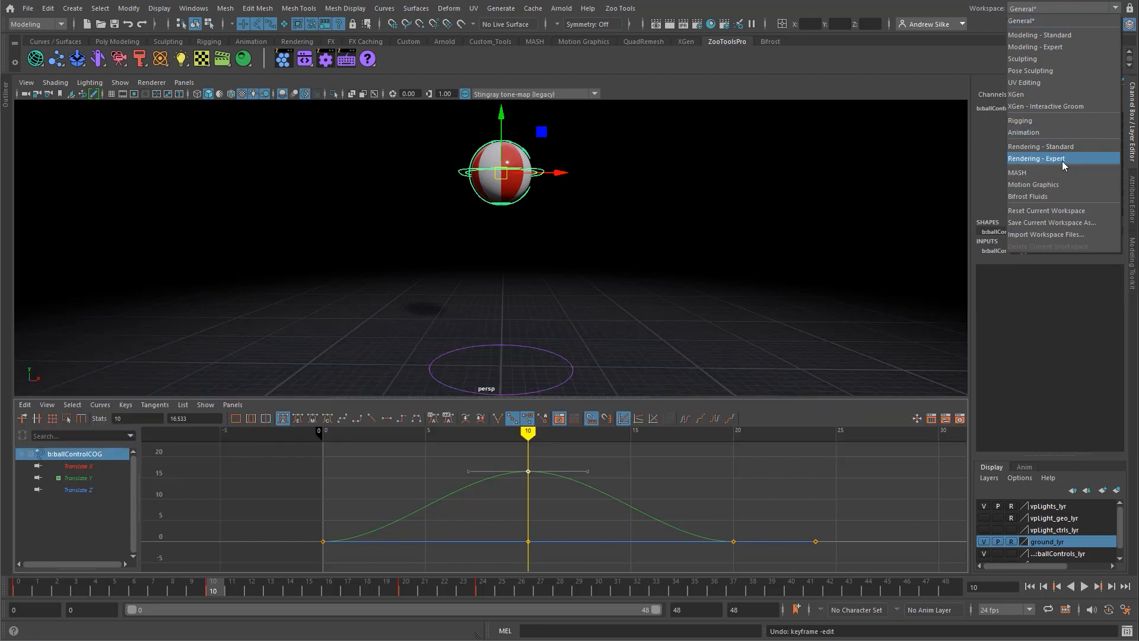
click(1049, 212)
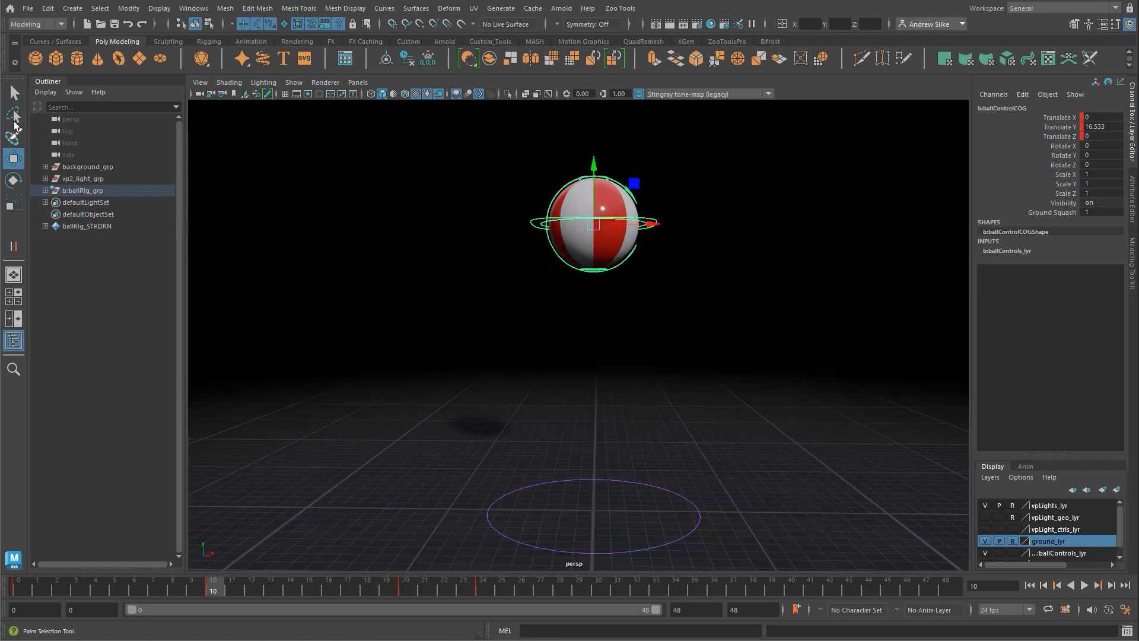
click(45, 80)
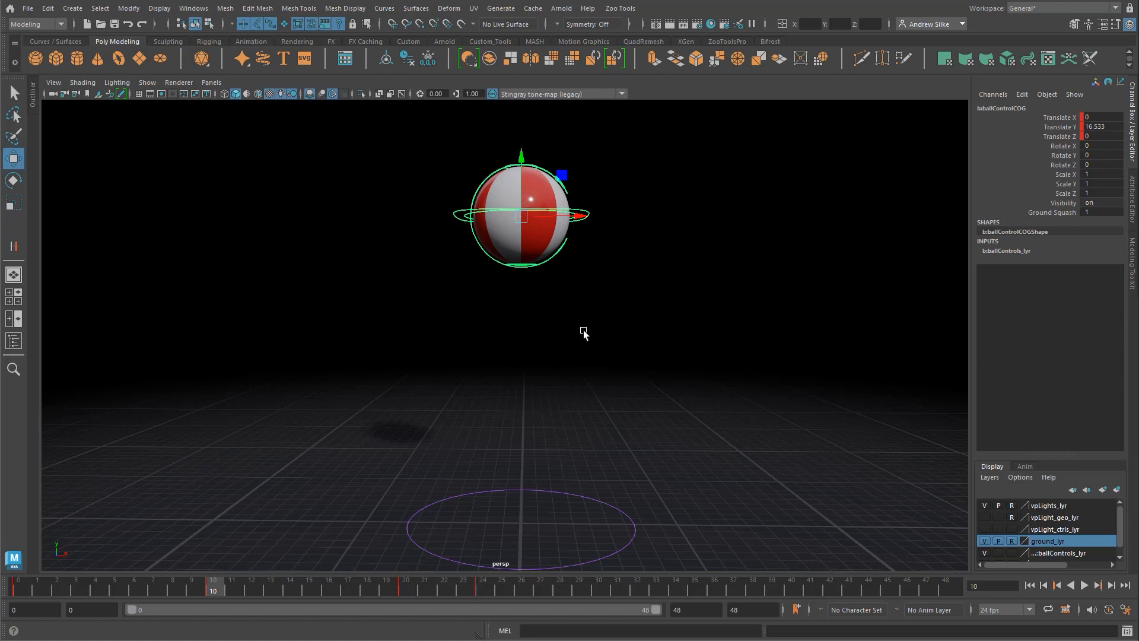
Step: Switch to a stacked two-pane layout with the perspective view above the Graph Editor
middle_click(568, 364)
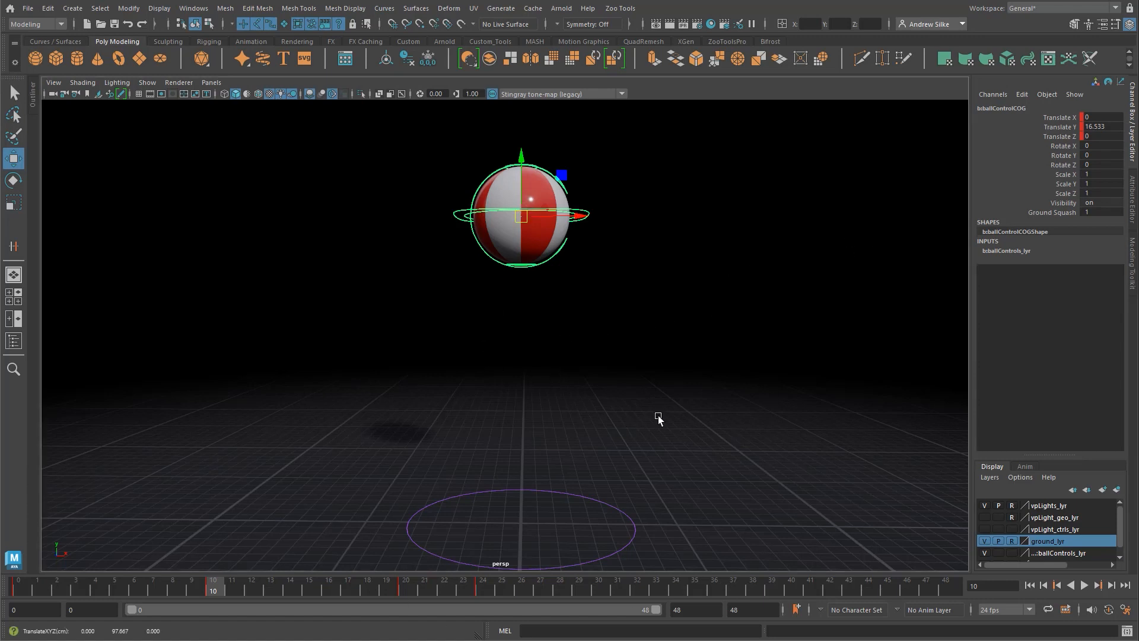
key(space)
drag(703, 291, 663, 337)
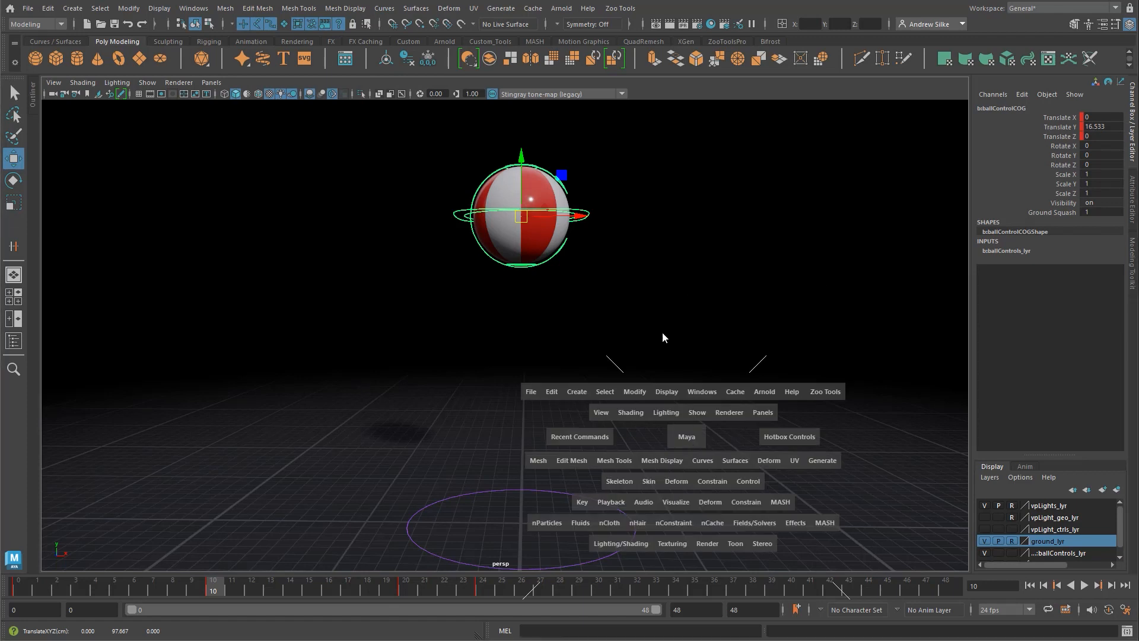
alt+middle_drag(621, 433, 614, 426)
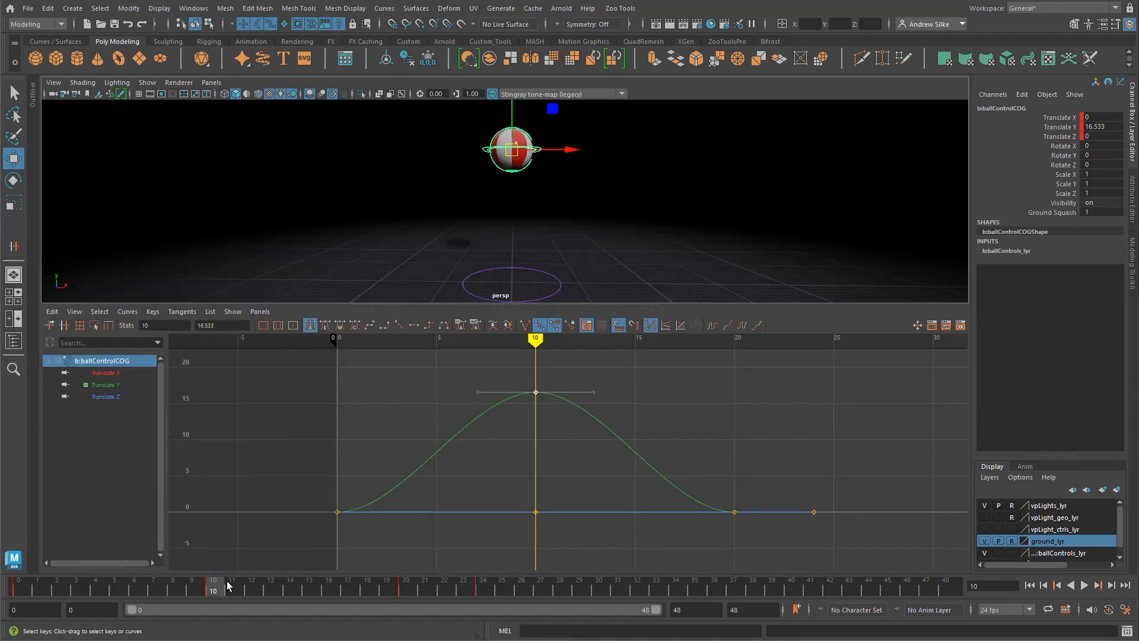
Step: Play the bounce, stop at frame 20, and isolate the Translate Y curve of b:ballControlCOG
key(alt+v)
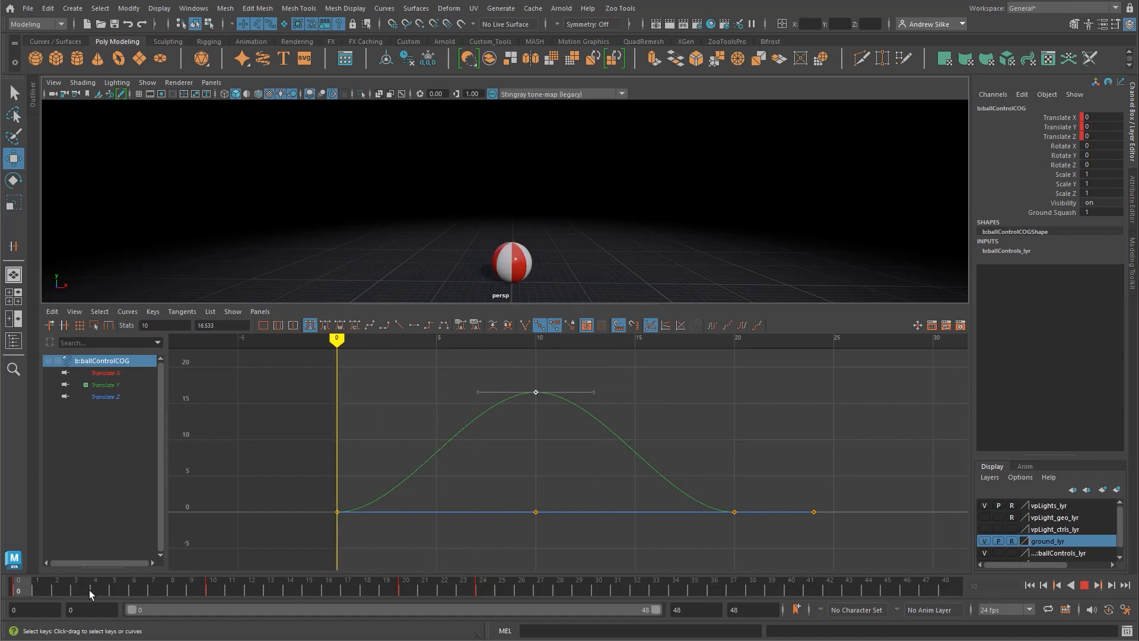
key(alt+v)
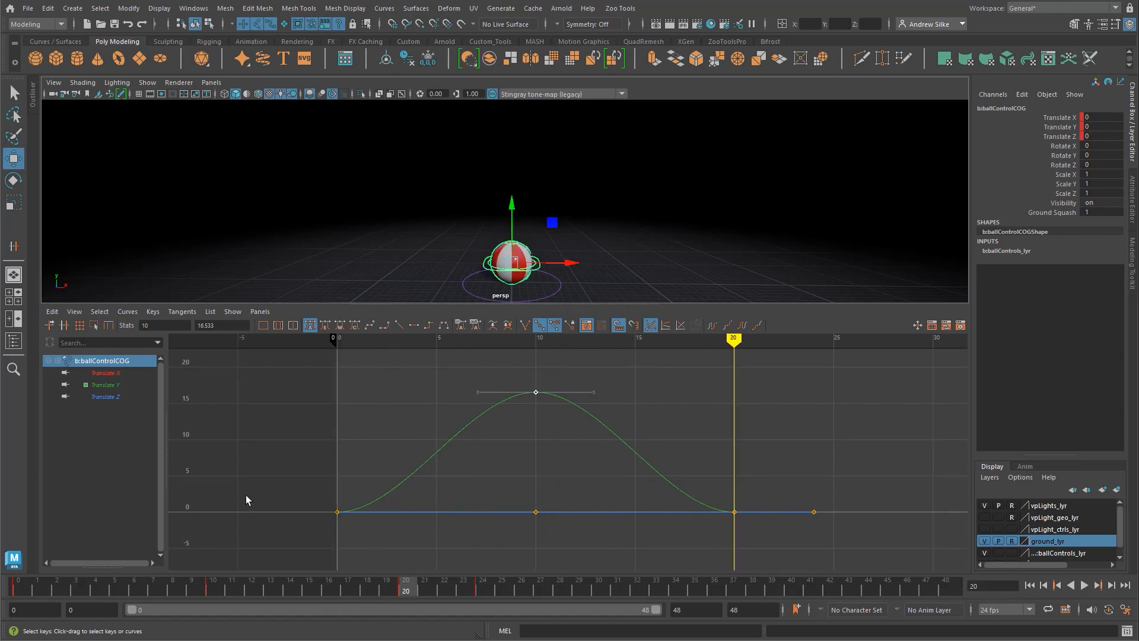
click(118, 387)
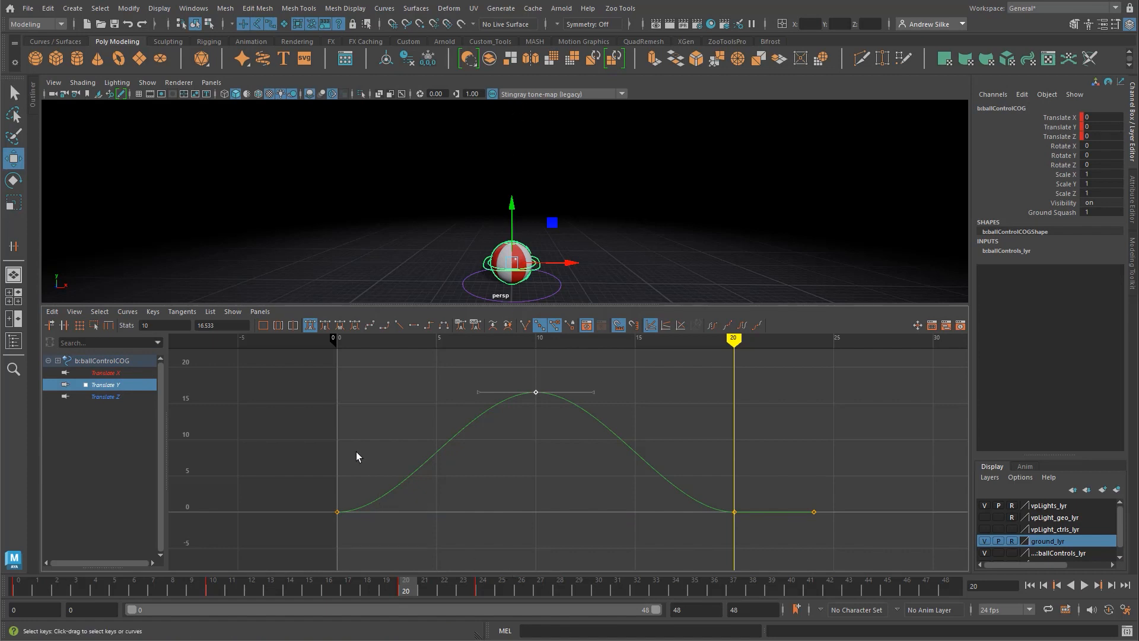
Step: Box-select the Translate Y key at frame 0 and add the frame 20 key to the selection
drag(322, 476, 348, 519)
drag(756, 493, 689, 550)
key(w)
drag(479, 455, 349, 516)
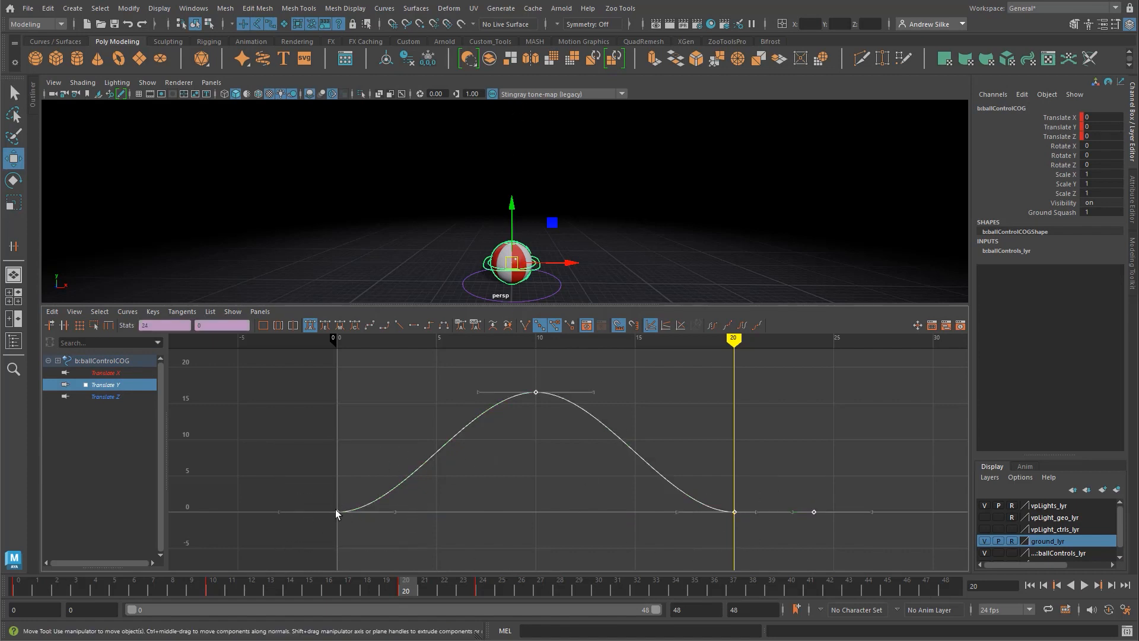
click(298, 459)
drag(296, 459, 373, 566)
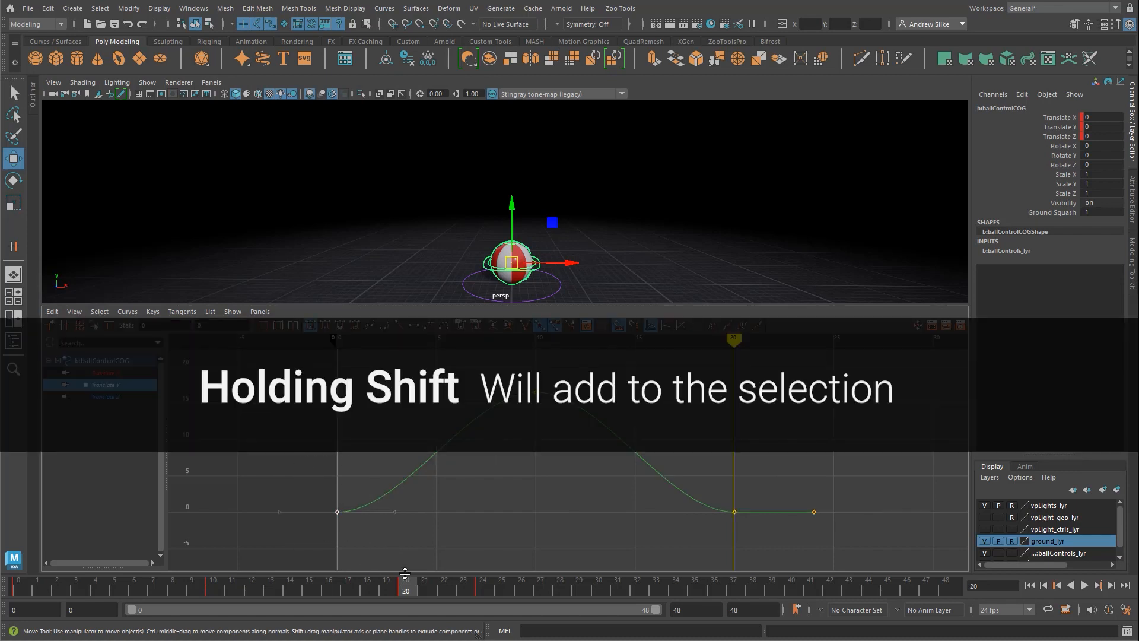
shift+drag(695, 463, 763, 541)
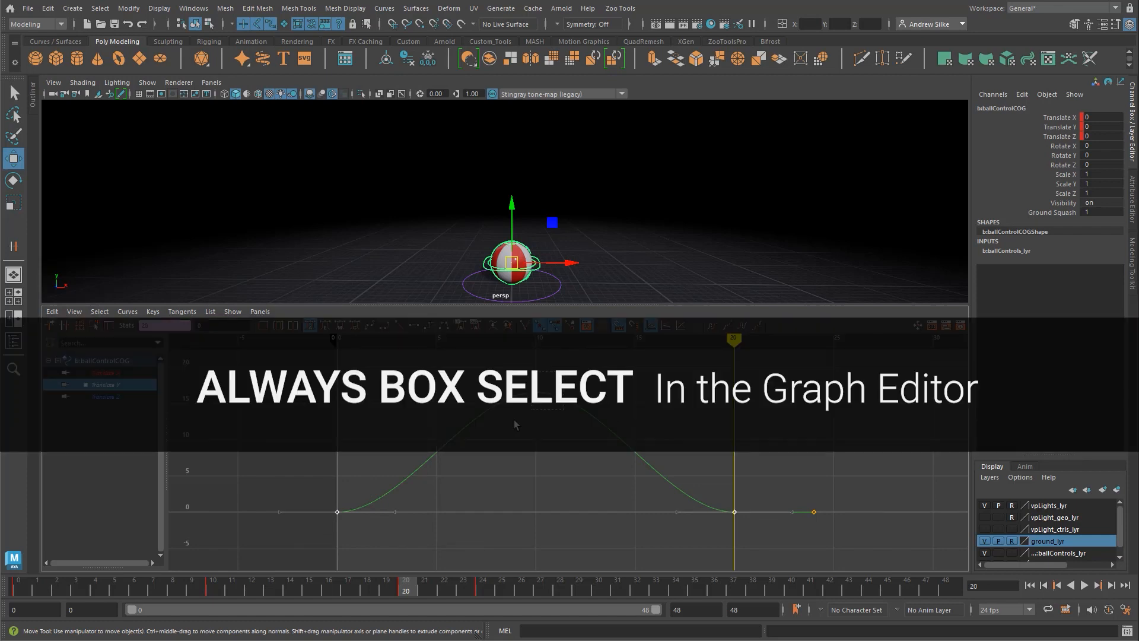
Step: Clear the key selection, try picking the frame 20 key on its own, and deselect it
drag(514, 420, 496, 433)
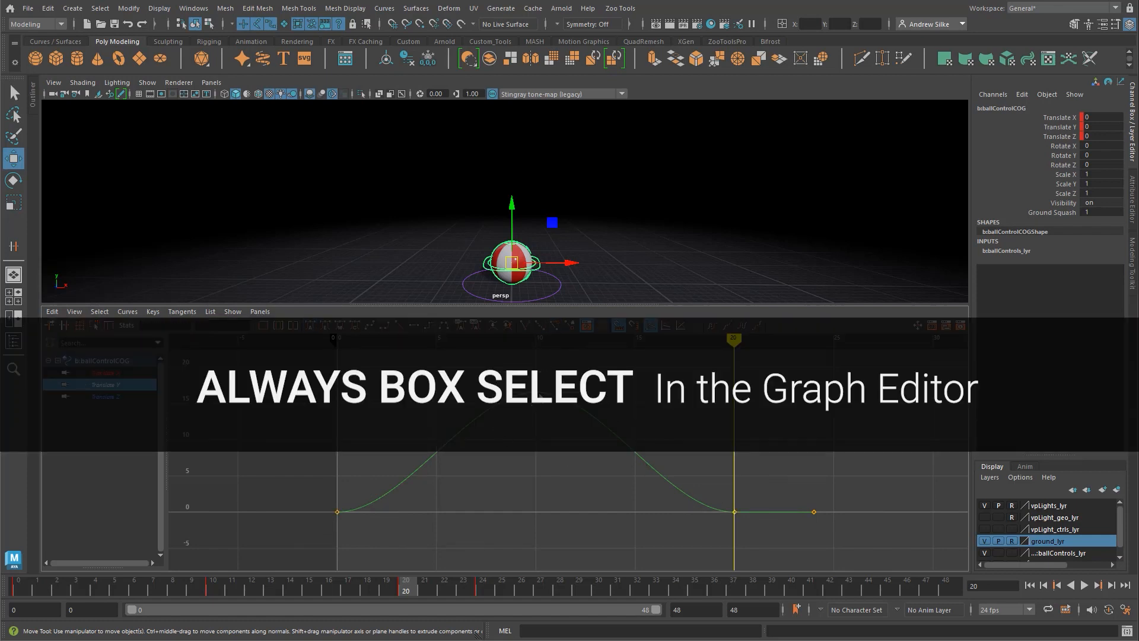
click(735, 513)
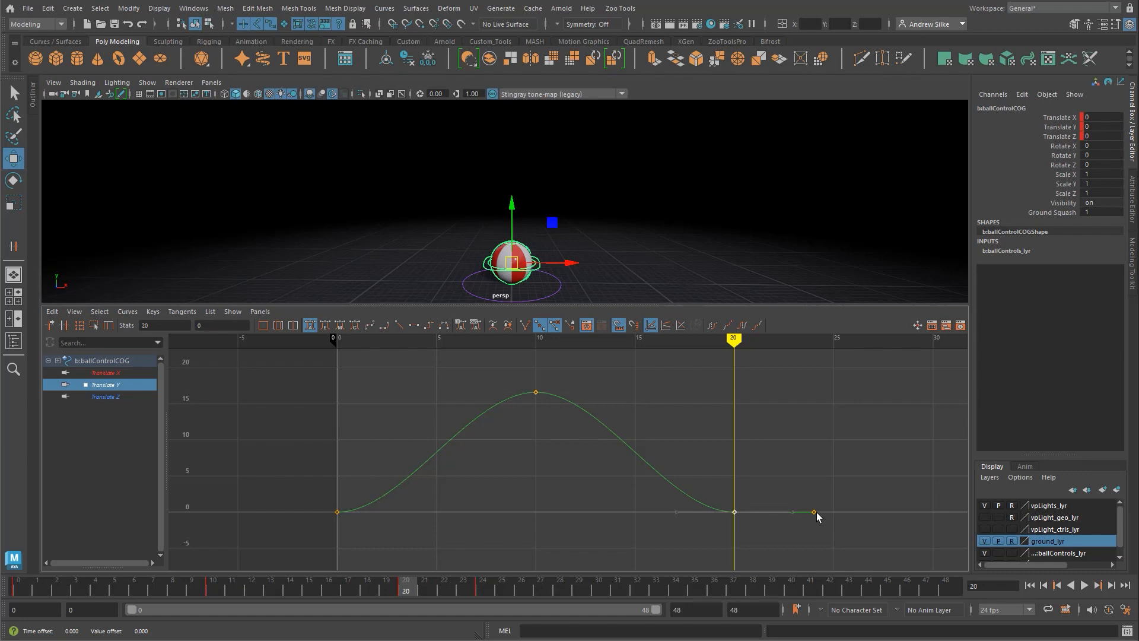
click(741, 453)
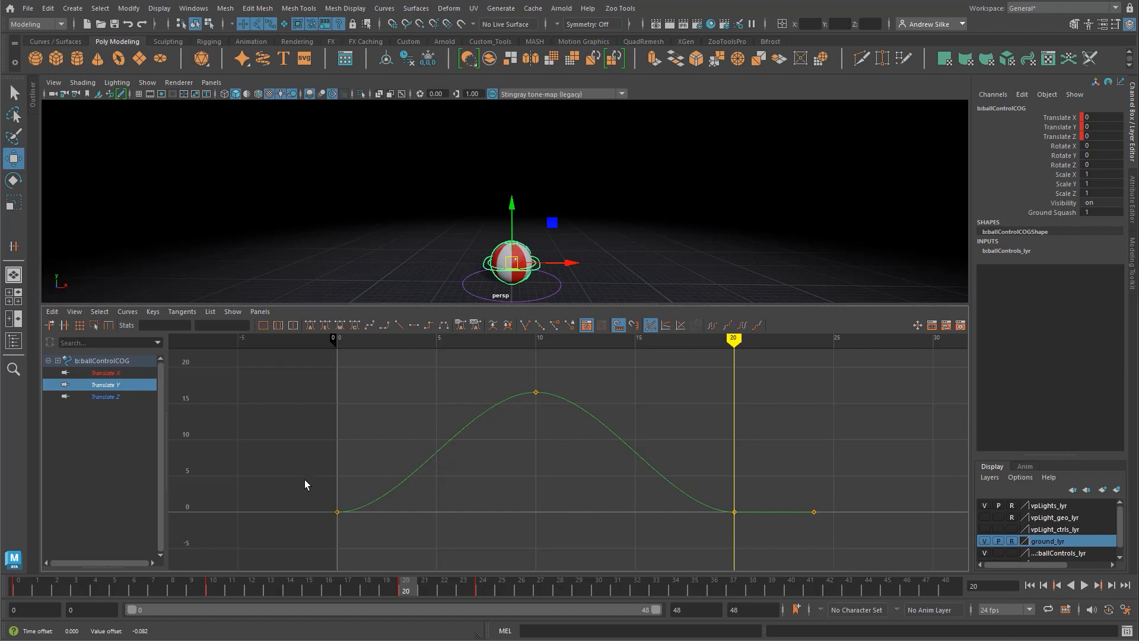
Step: Select the Translate Y keys at frames 0 and 20 together and break their tangents
click(333, 511)
drag(763, 546, 764, 561)
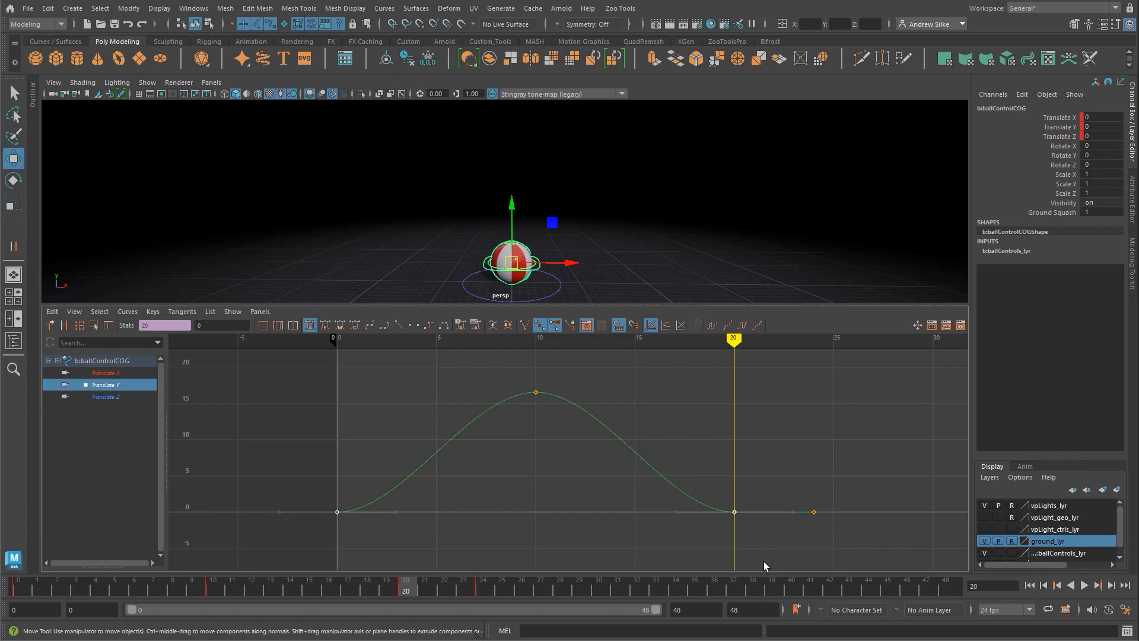
alt+middle_drag(746, 521, 741, 509)
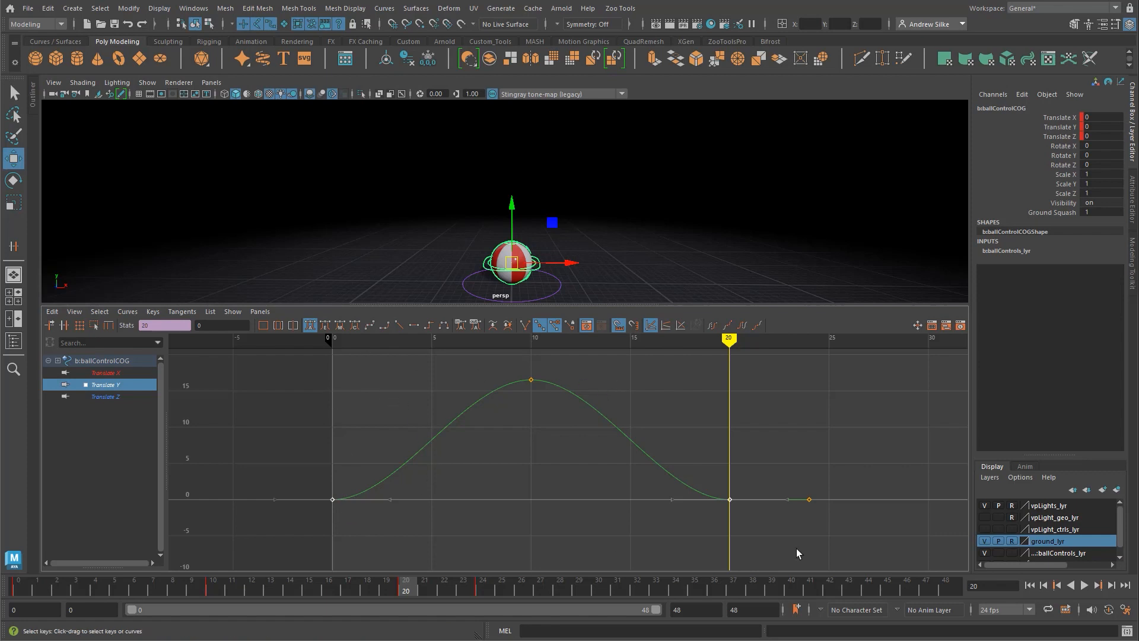
click(526, 327)
Step: Try raising only the incoming tangent handle of the frame 20 key, and undo the edit
drag(703, 541, 701, 536)
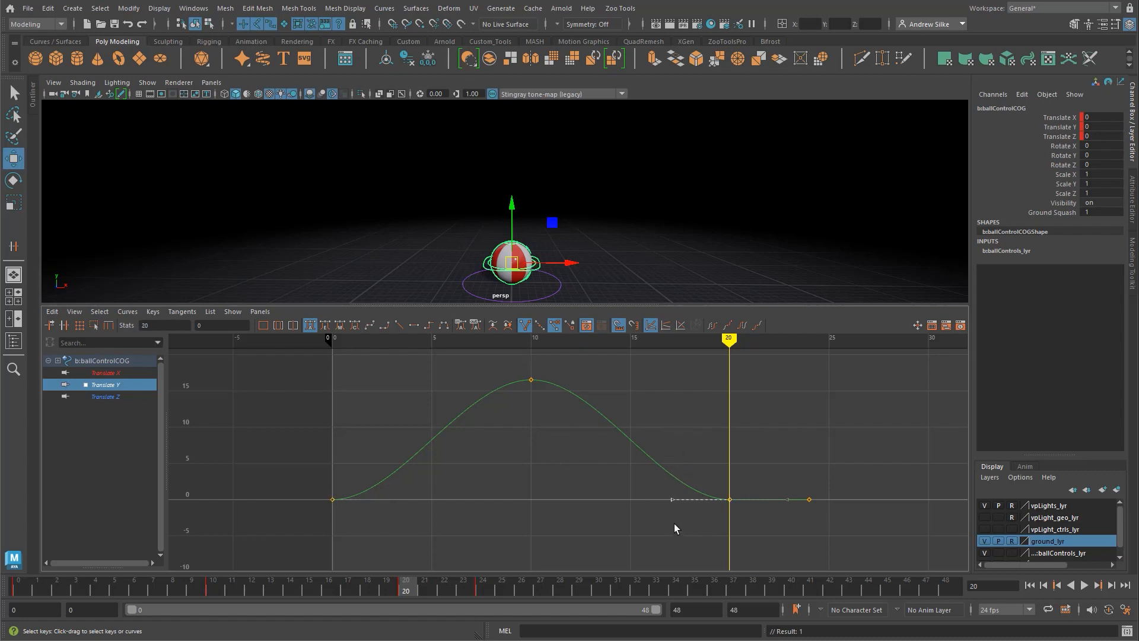
key(w)
middle_drag(656, 526, 678, 468)
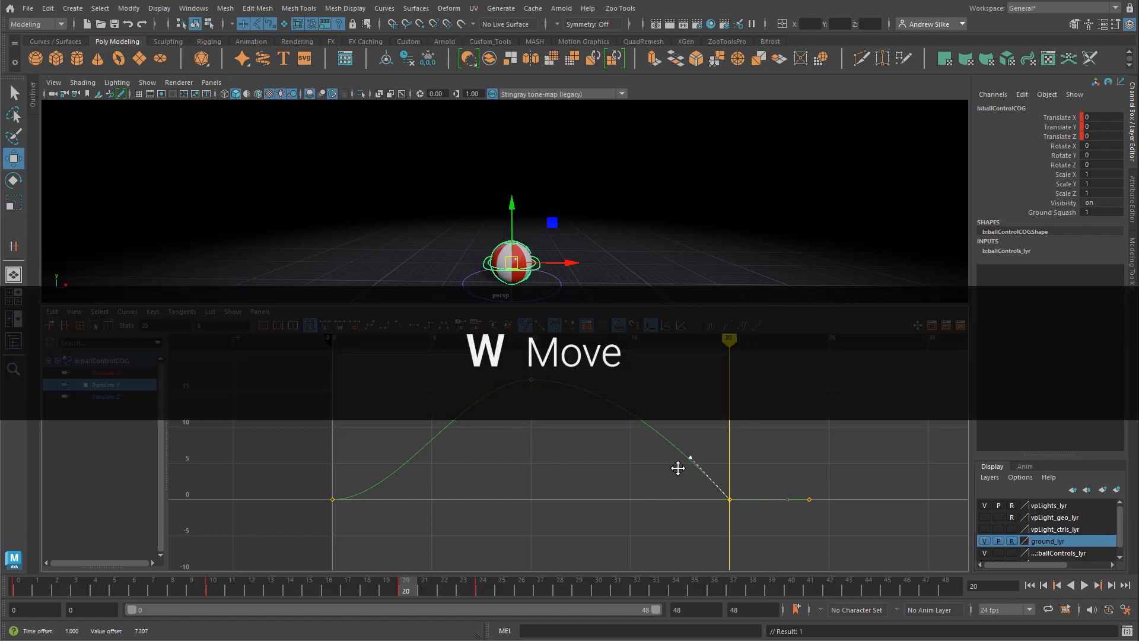
key(ctrl+z)
key(ctrl+z)
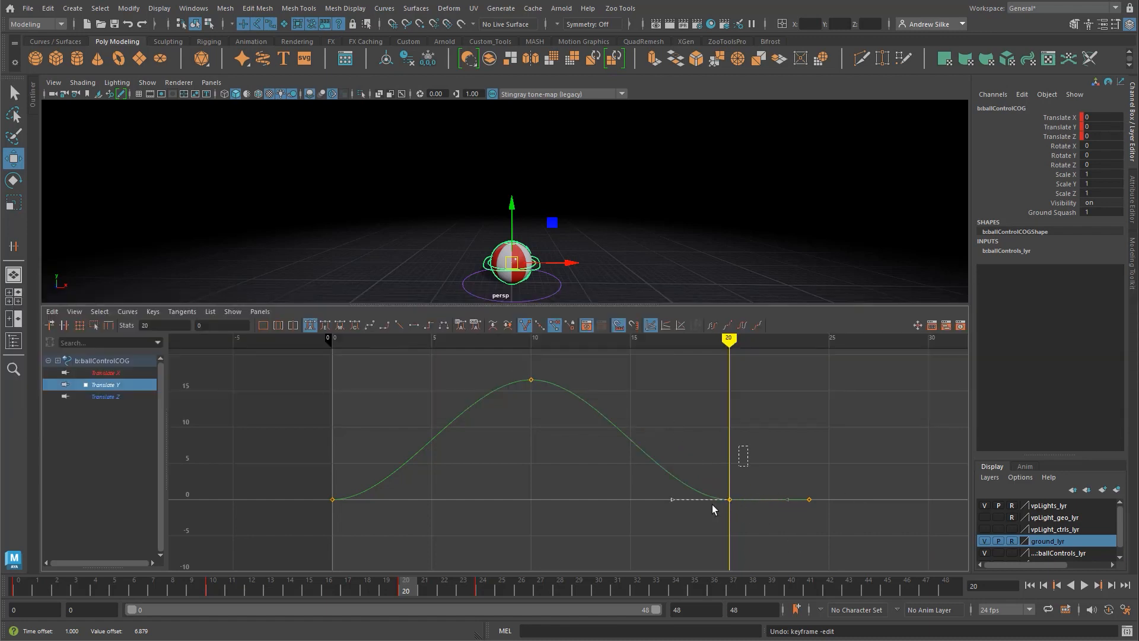
Step: Unify the tangents of the frame 0 and 20 keys, try tilting the frame 20 incoming handle, and undo the tilt
shift+drag(358, 471, 295, 541)
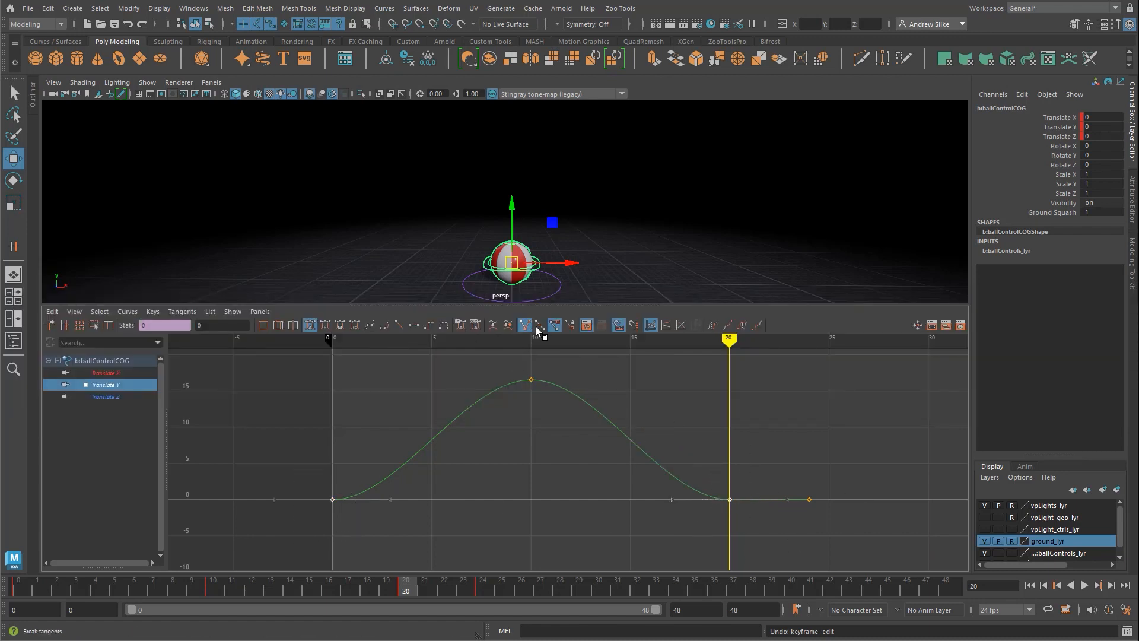
click(539, 325)
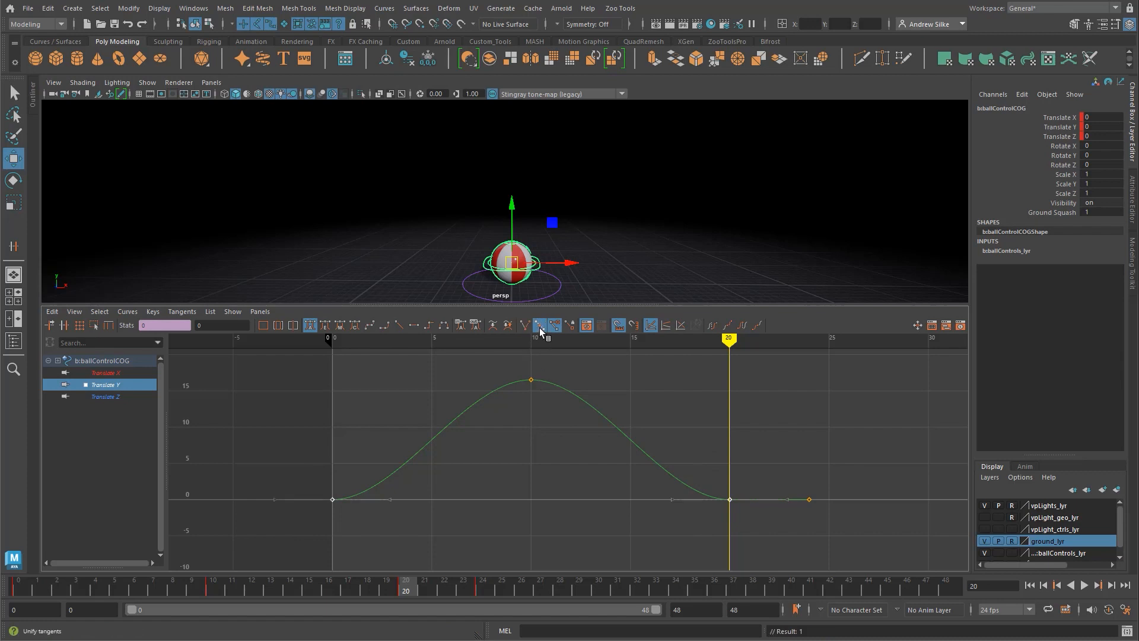
click(659, 491)
drag(763, 528, 763, 529)
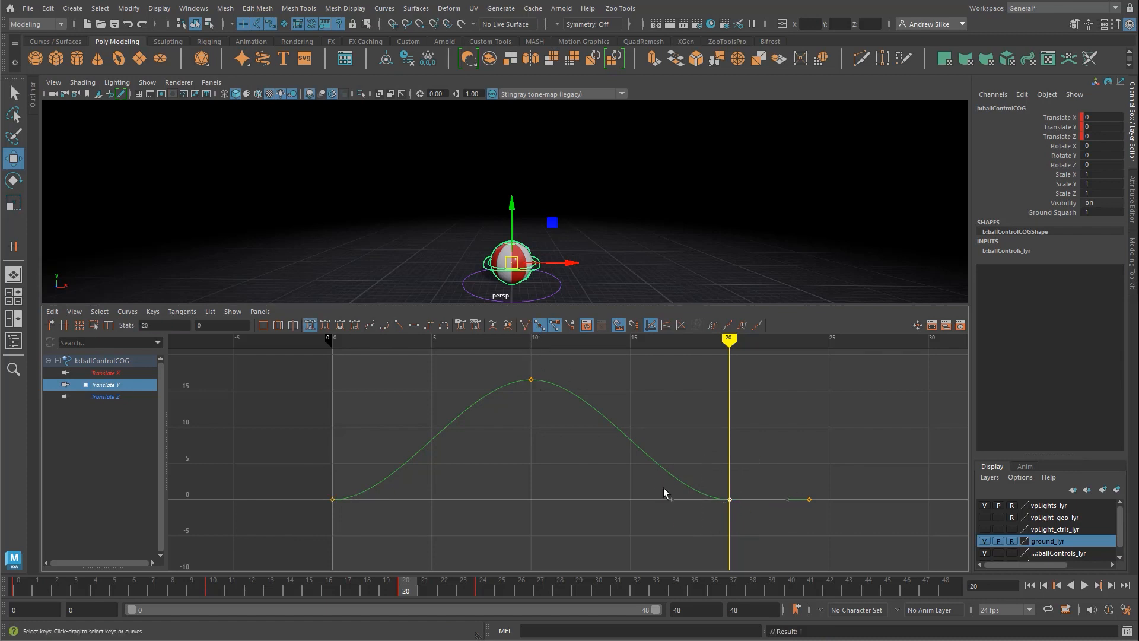
middle_drag(666, 530, 688, 463)
key(ctrl+z)
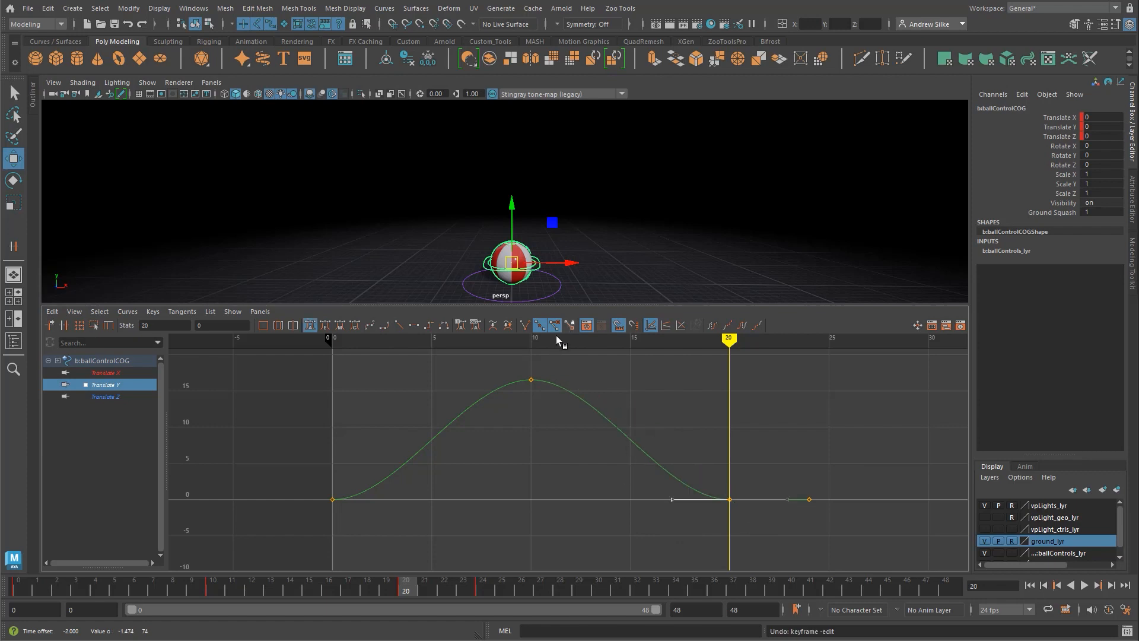
Step: Break the tangents of the Translate Y keys at frames 0 and 20 again, and select both keys
click(525, 325)
drag(295, 463, 366, 528)
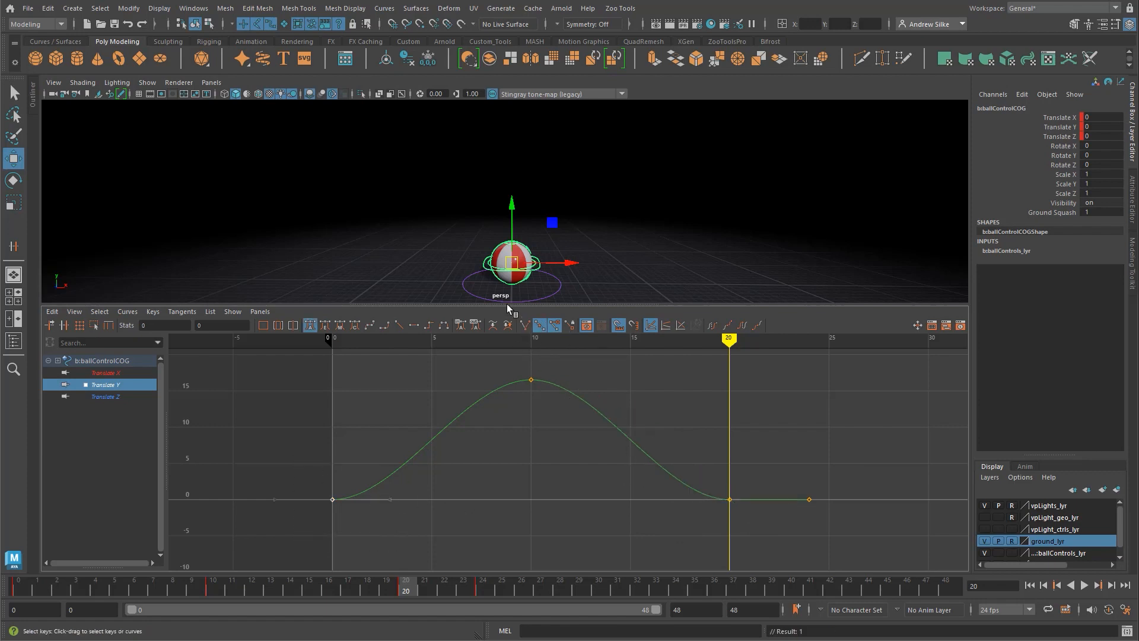
click(523, 328)
drag(365, 427, 401, 439)
drag(284, 473, 747, 542)
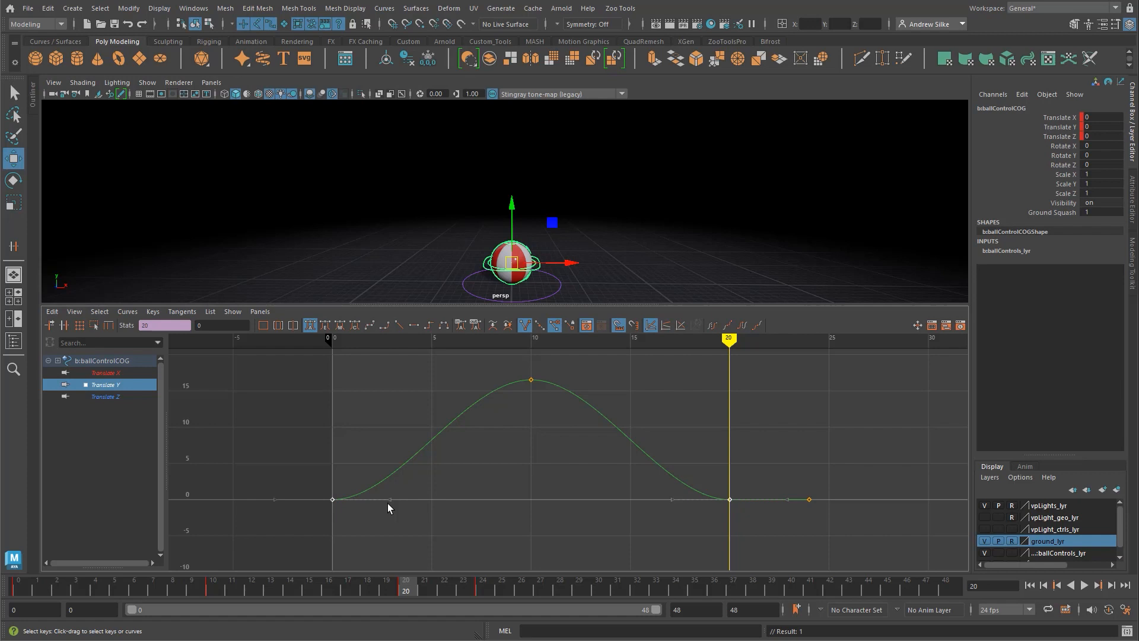
Step: Raise the outgoing tangent handle at frame 0 and the incoming handle at frame 20 together to round the Translate Y arc
drag(367, 438, 364, 547)
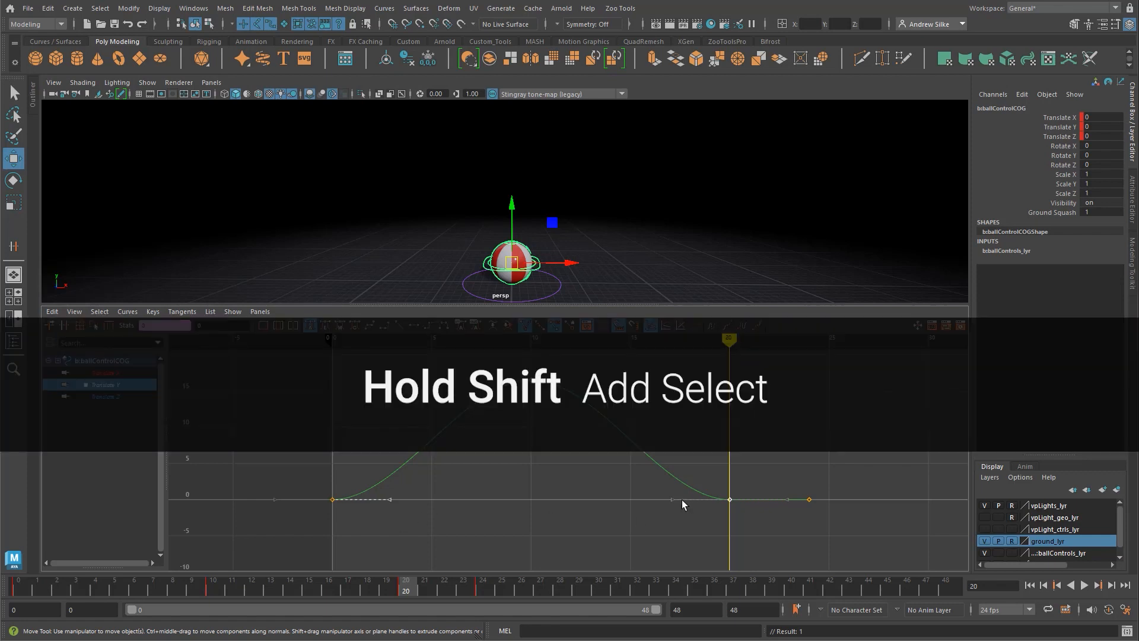
shift+drag(698, 444, 699, 554)
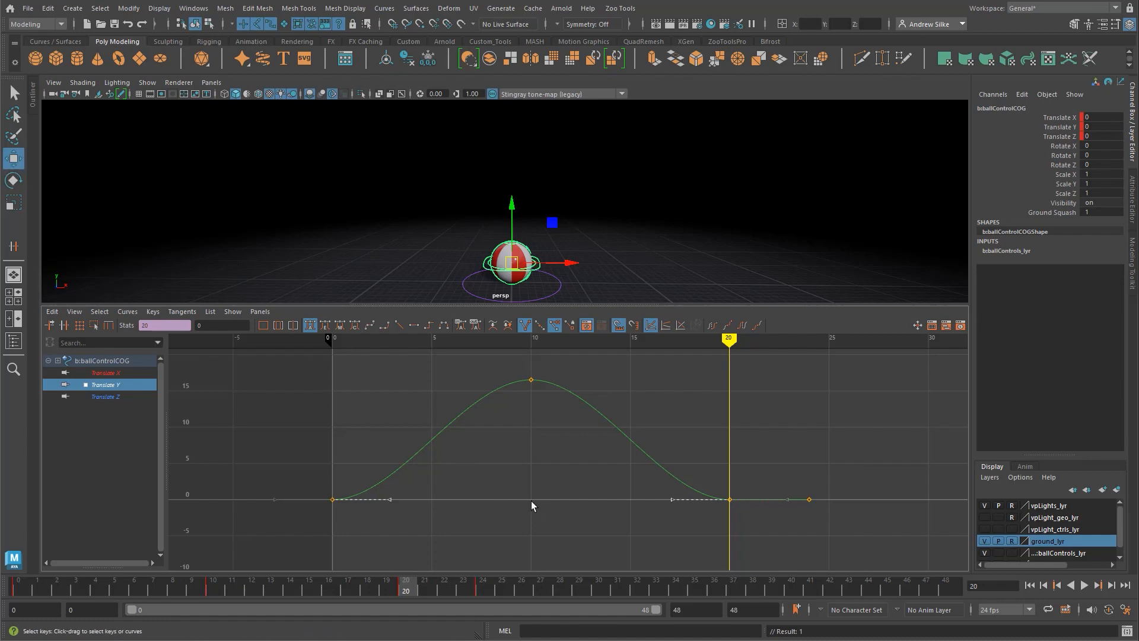
middle_drag(532, 500, 531, 406)
click(603, 471)
alt+middle_drag(594, 467, 594, 472)
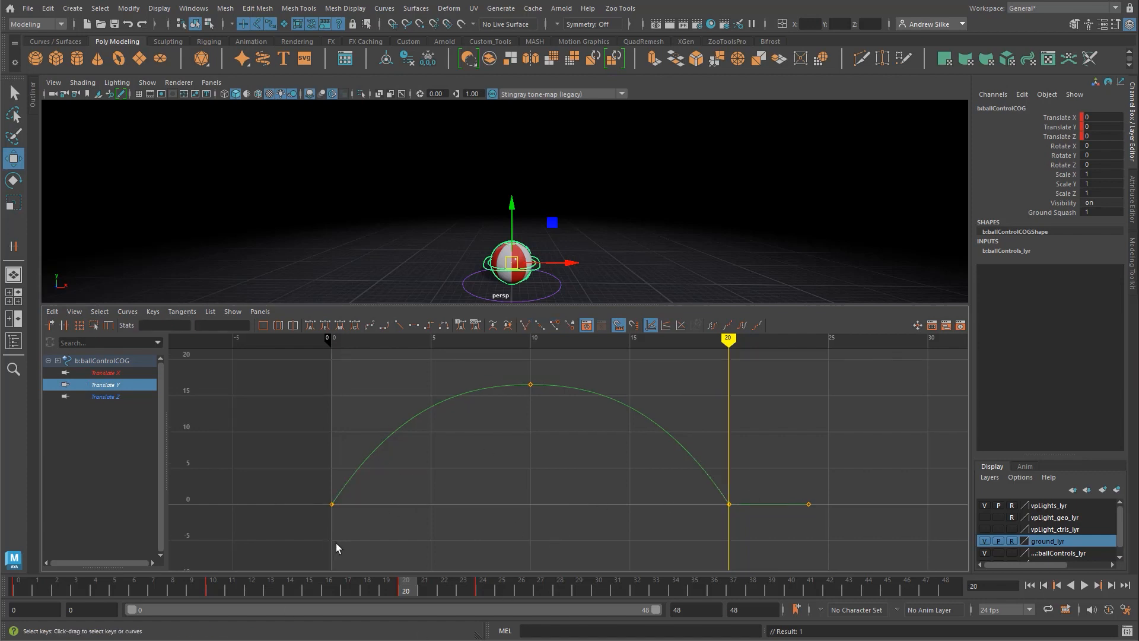
Step: Go back to frame 0 and play the animation to check the reshaped bounce
drag(237, 582, 18, 585)
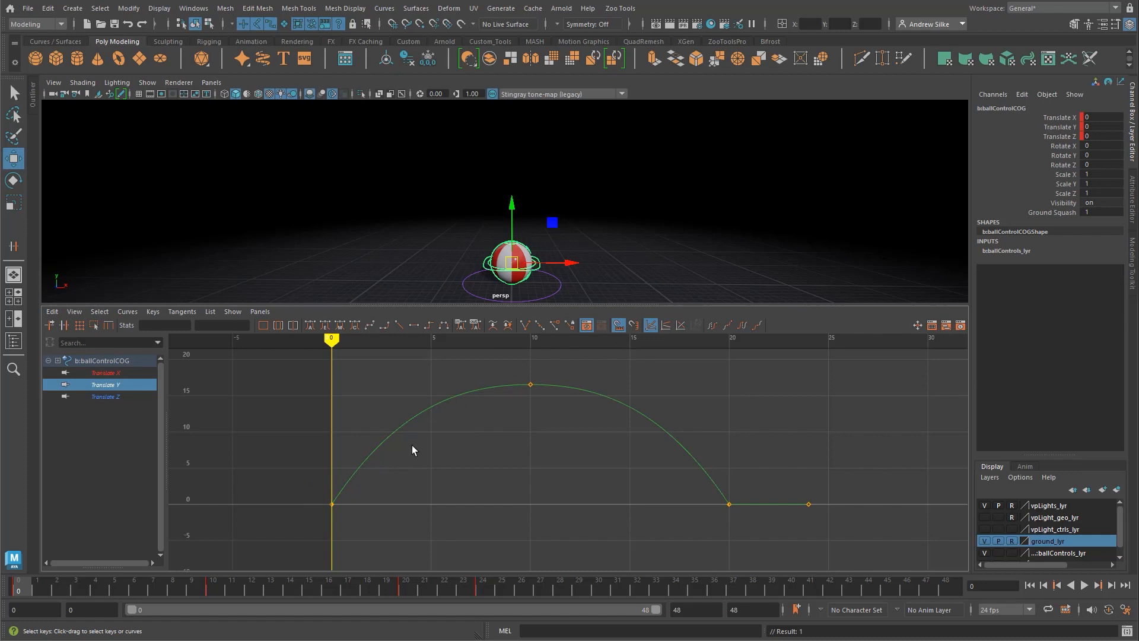
alt+middle_drag(558, 458, 559, 449)
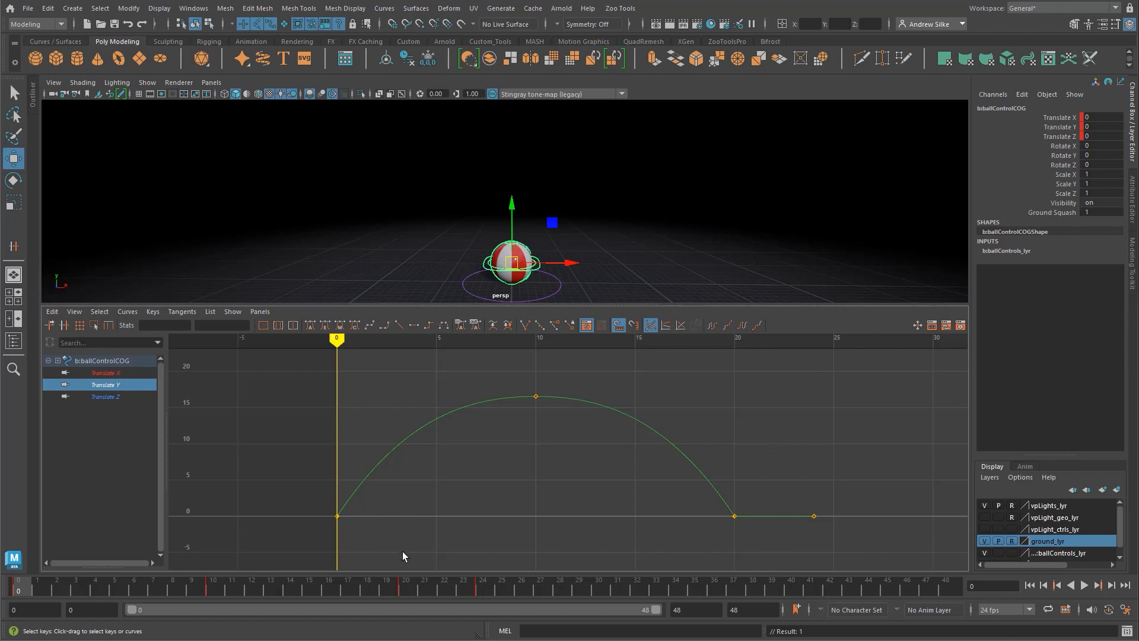
key(q)
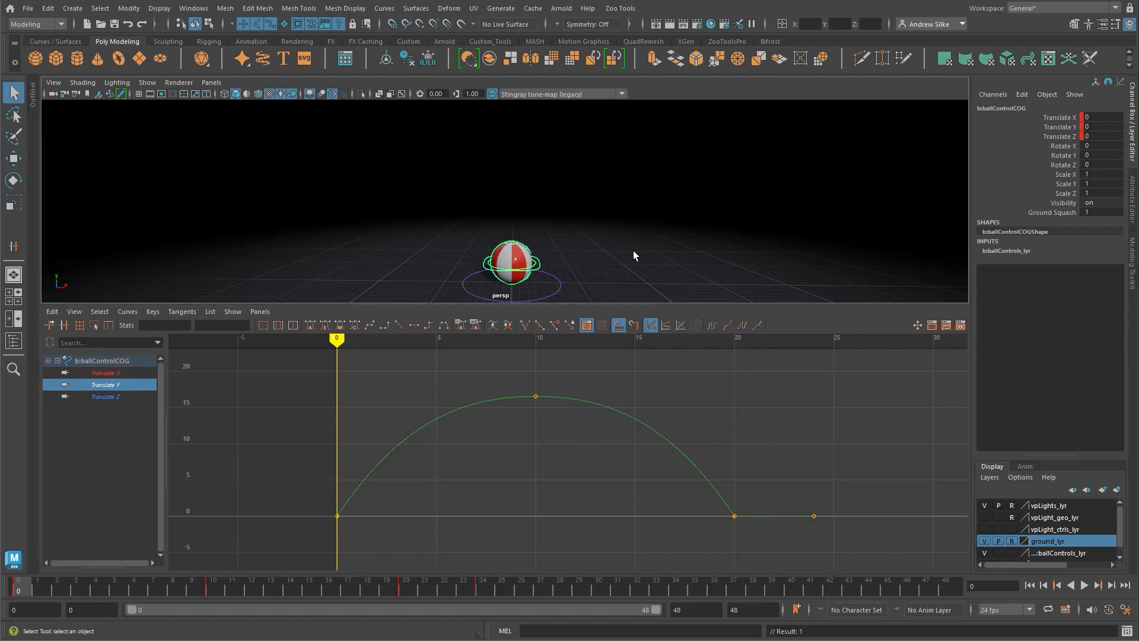
key(alt+v)
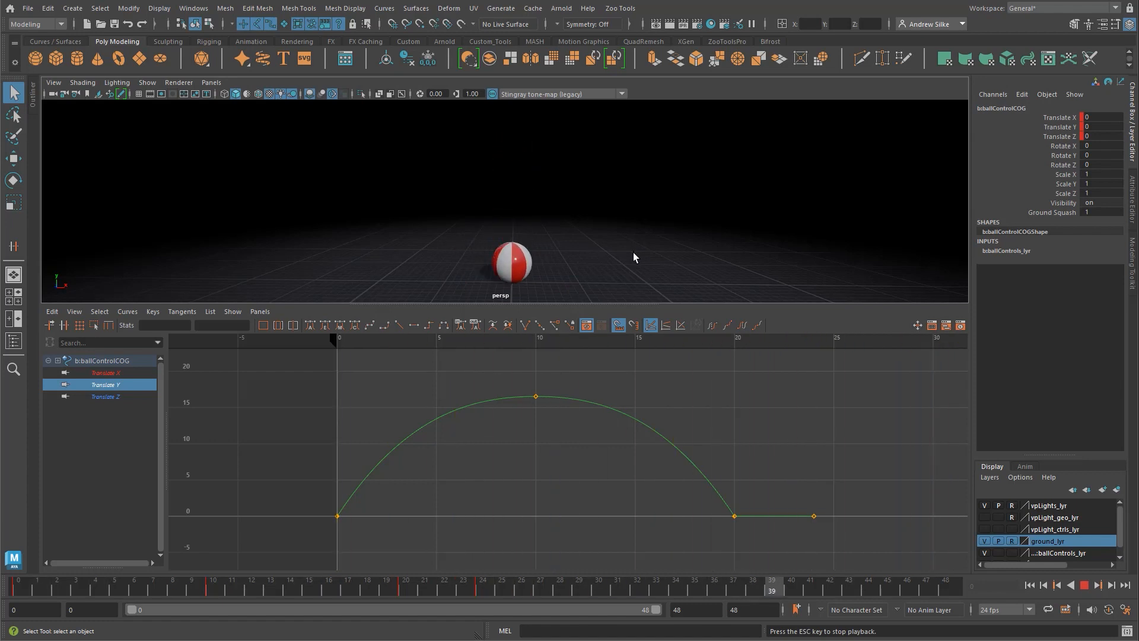
key(Escape)
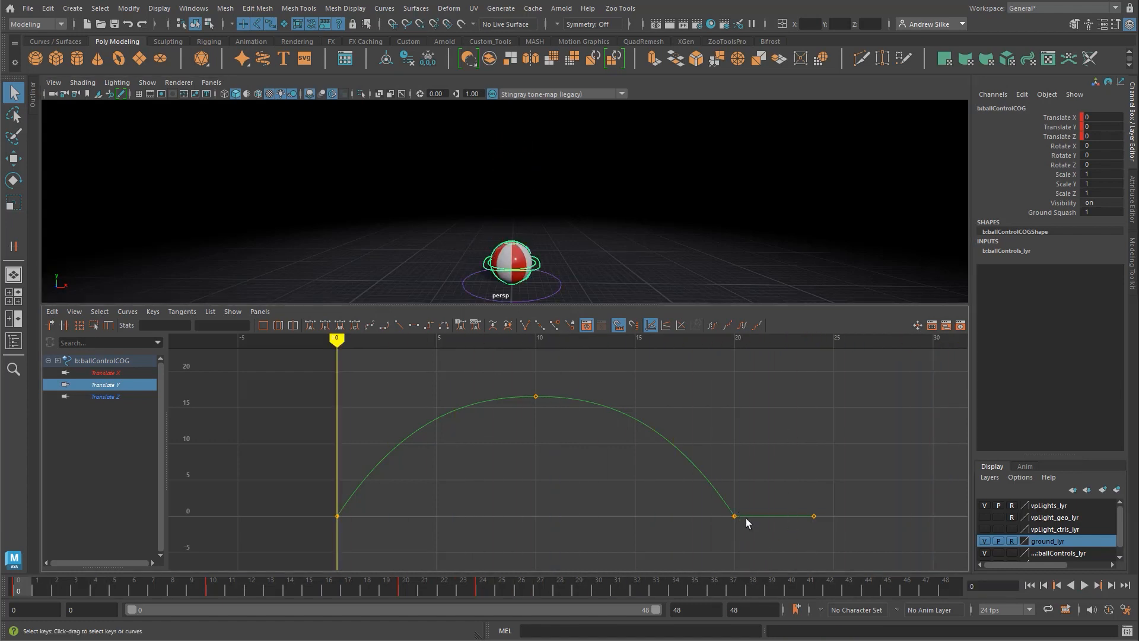
Step: Scrub between frames 20 and 24 to examine how long the ball stays on the ground
click(734, 518)
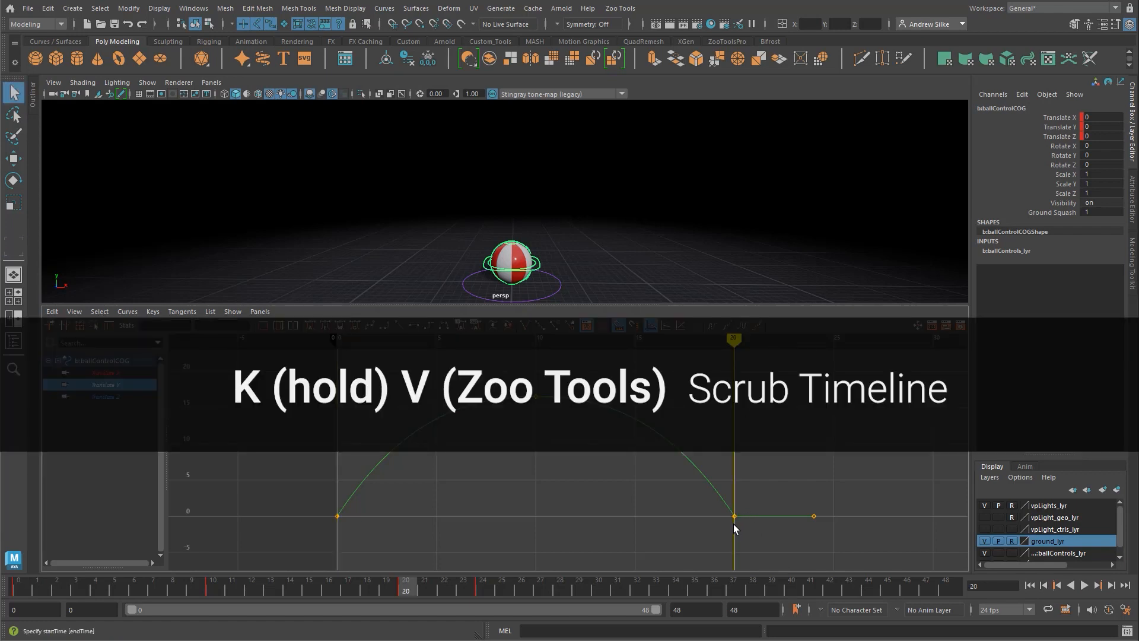
key(k)
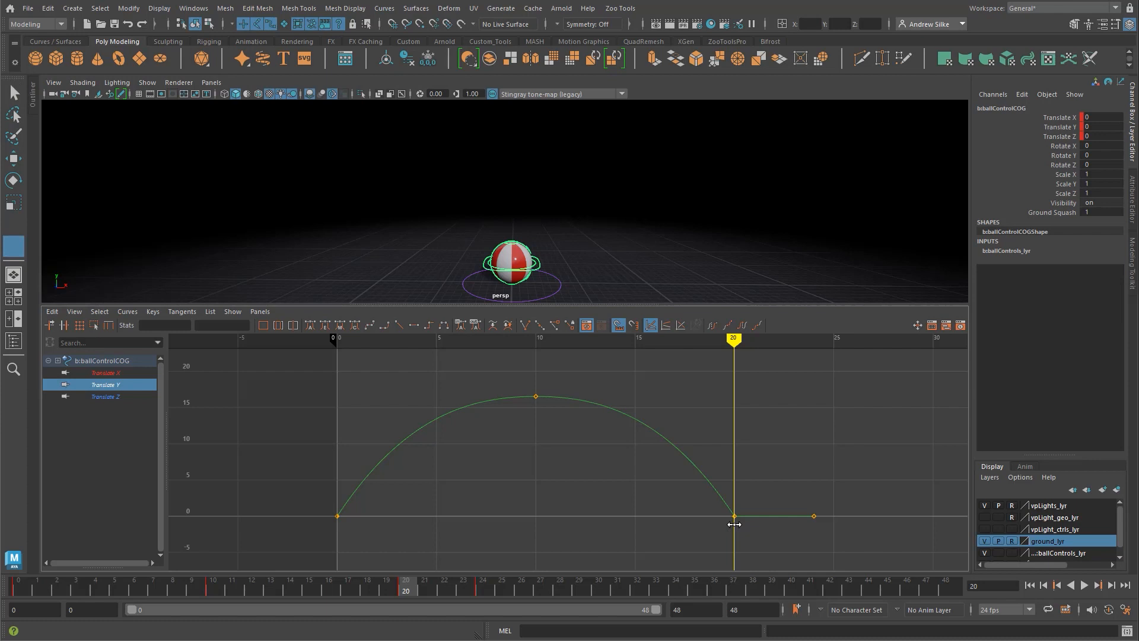
mouse_move(734, 524)
mouse_down()
mouse_move(815, 522)
mouse_move(734, 522)
mouse_up()
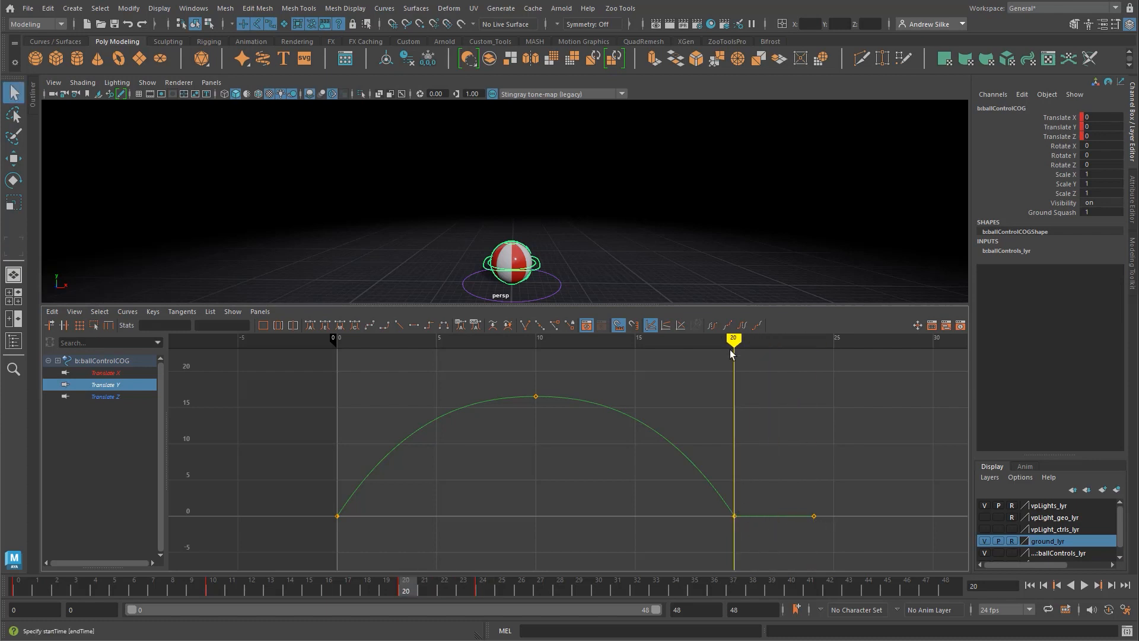
drag(734, 343, 815, 342)
key(k)
drag(460, 456, 818, 433)
drag(814, 336, 740, 340)
mouse_move(618, 536)
mouse_down()
mouse_move(664, 529)
mouse_move(638, 509)
mouse_move(630, 534)
mouse_up()
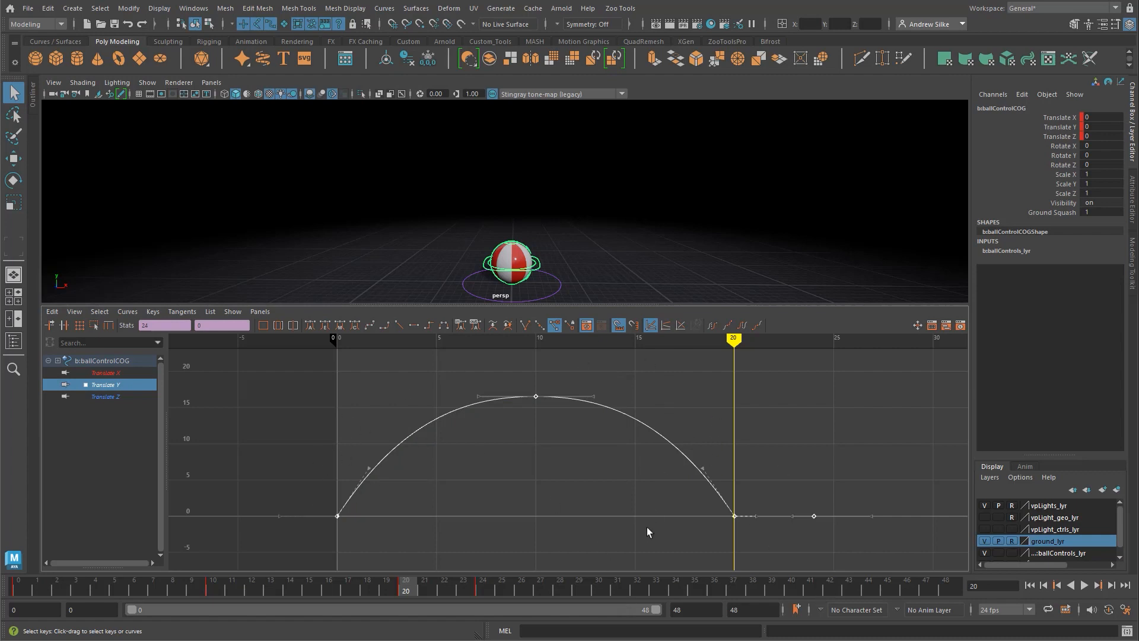
Step: Select the whole Translate Y curve and set its post-infinity to cycle
click(599, 445)
drag(557, 369, 514, 427)
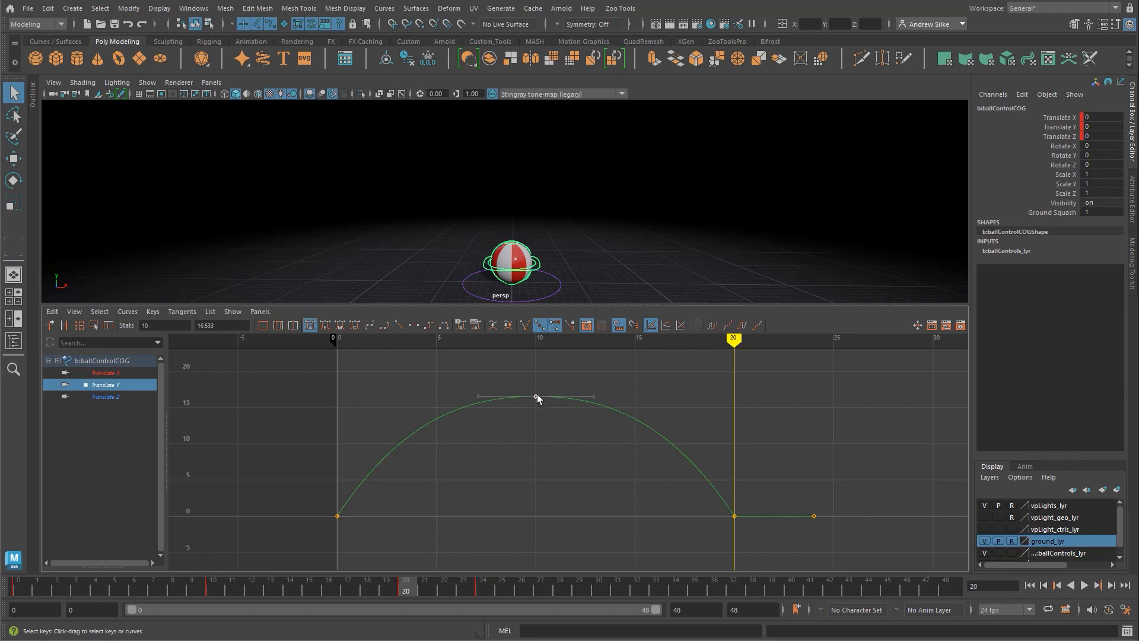
click(635, 432)
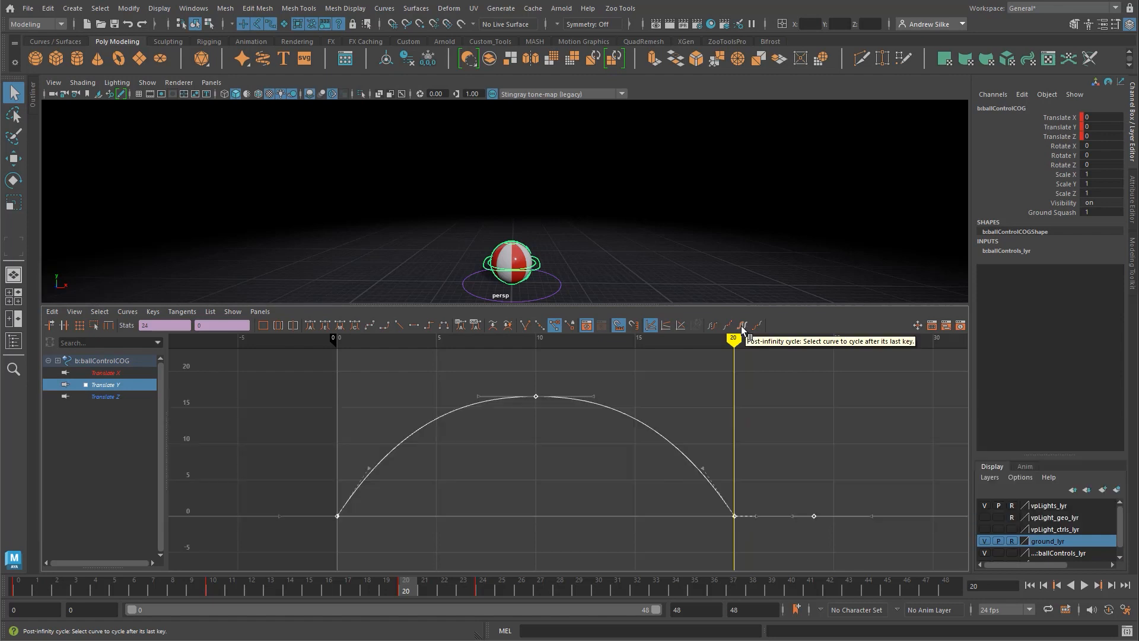
click(742, 330)
click(828, 407)
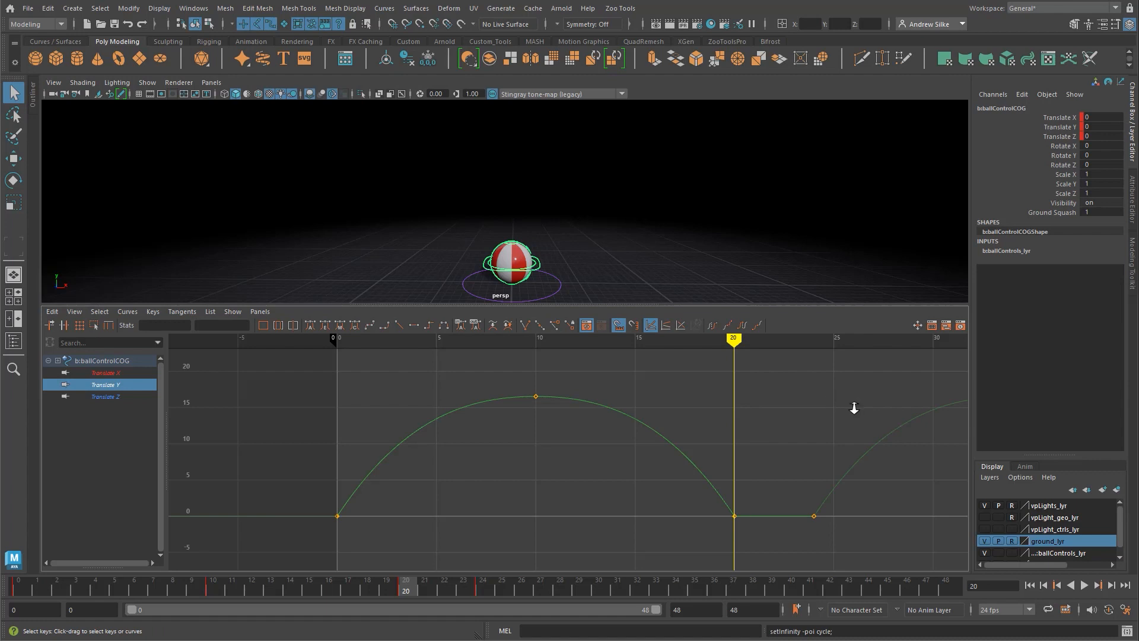
Step: Examine the cycled Translate Y curve up to frame 48 and play the looping bounce
key(a)
alt+middle_drag(771, 412, 680, 399)
scroll(579, 406, down, 1)
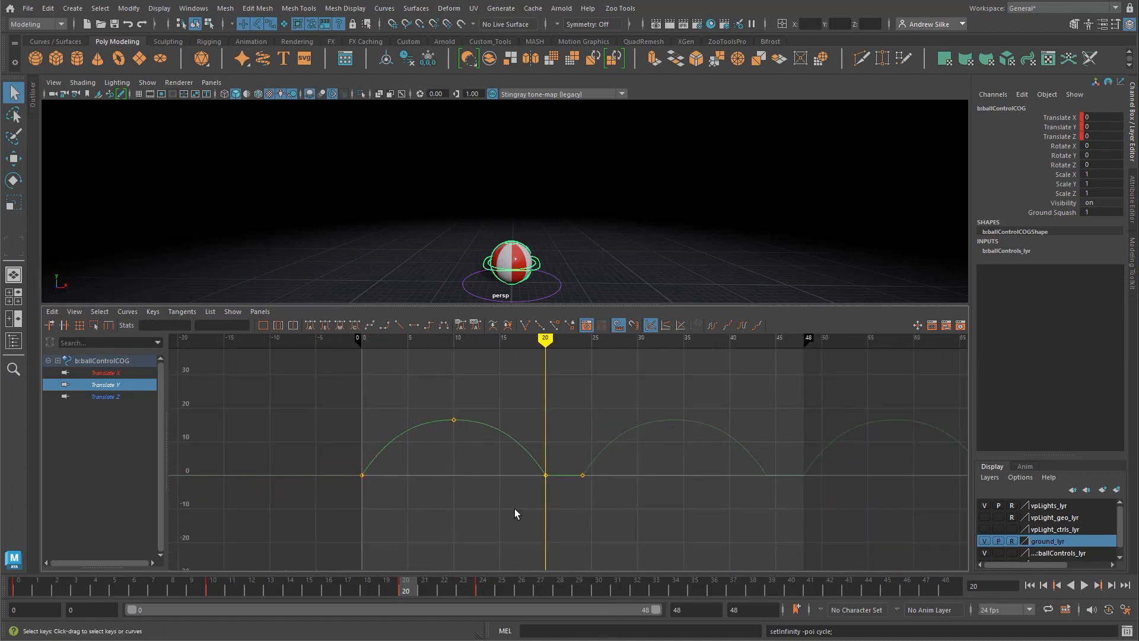
click(947, 587)
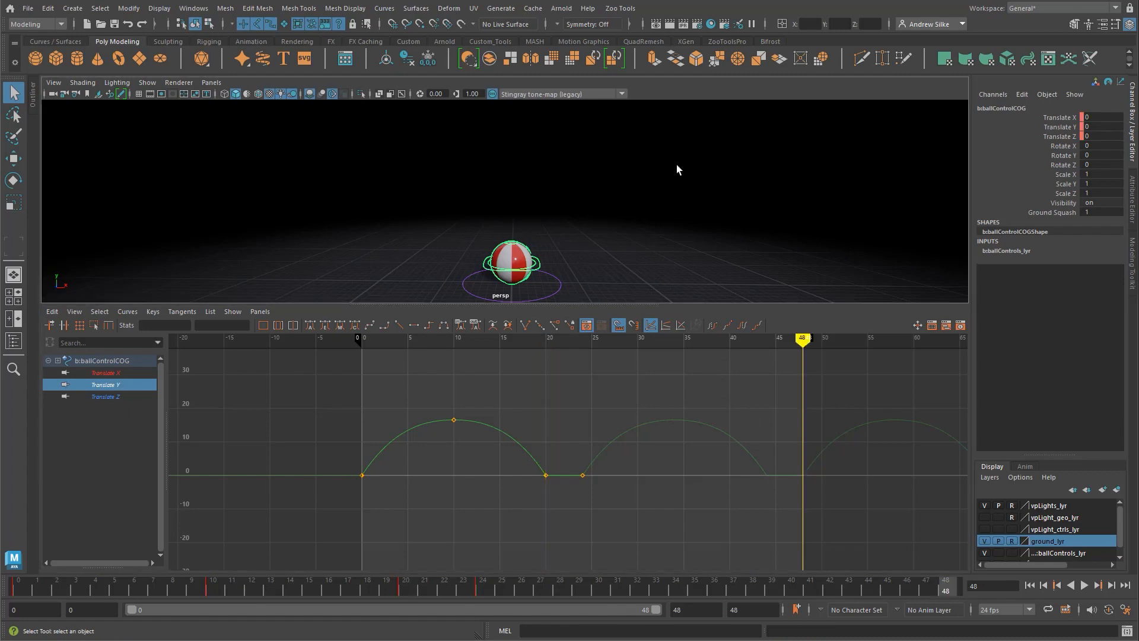
key(alt+v)
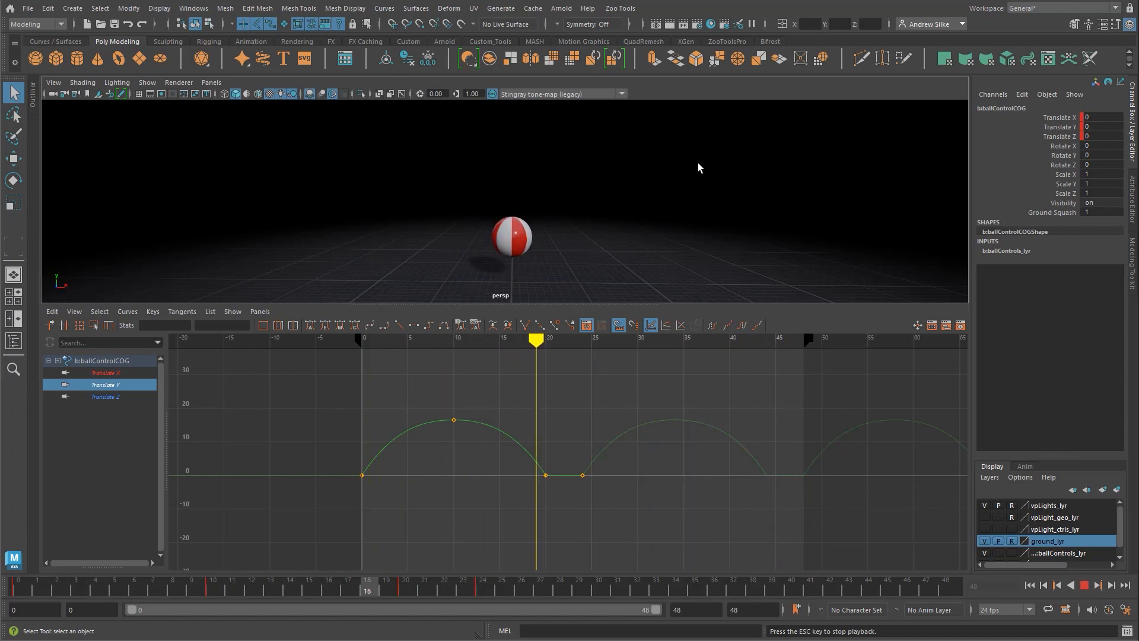
key(Escape)
Step: Reselect the ball's COG control and scrub its translation curves to the landing at frame 20
click(588, 243)
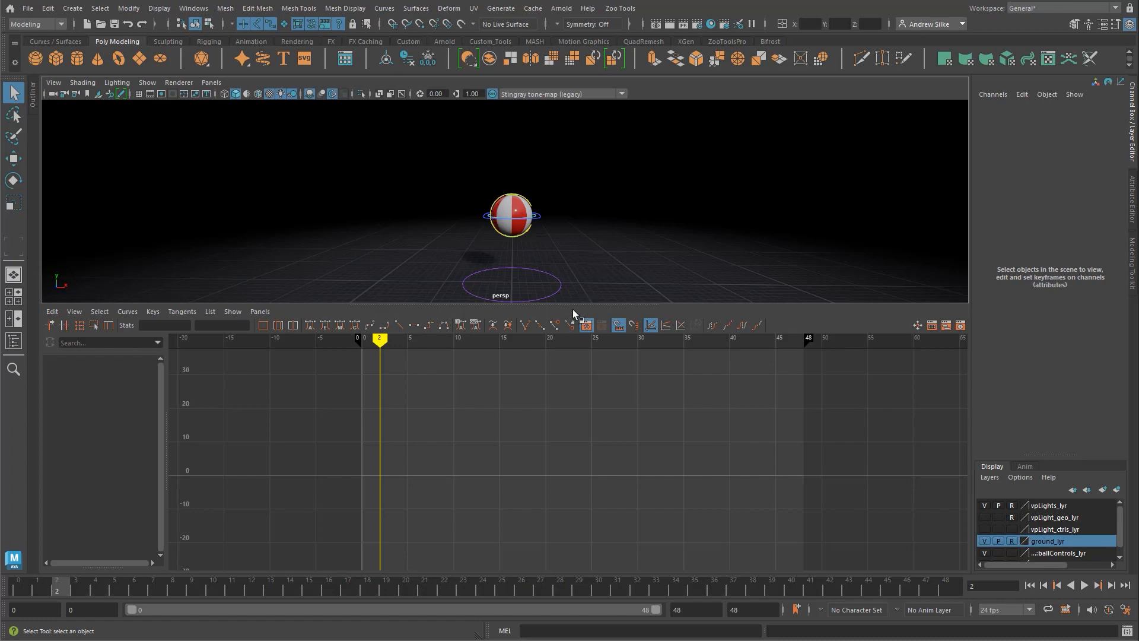
click(541, 217)
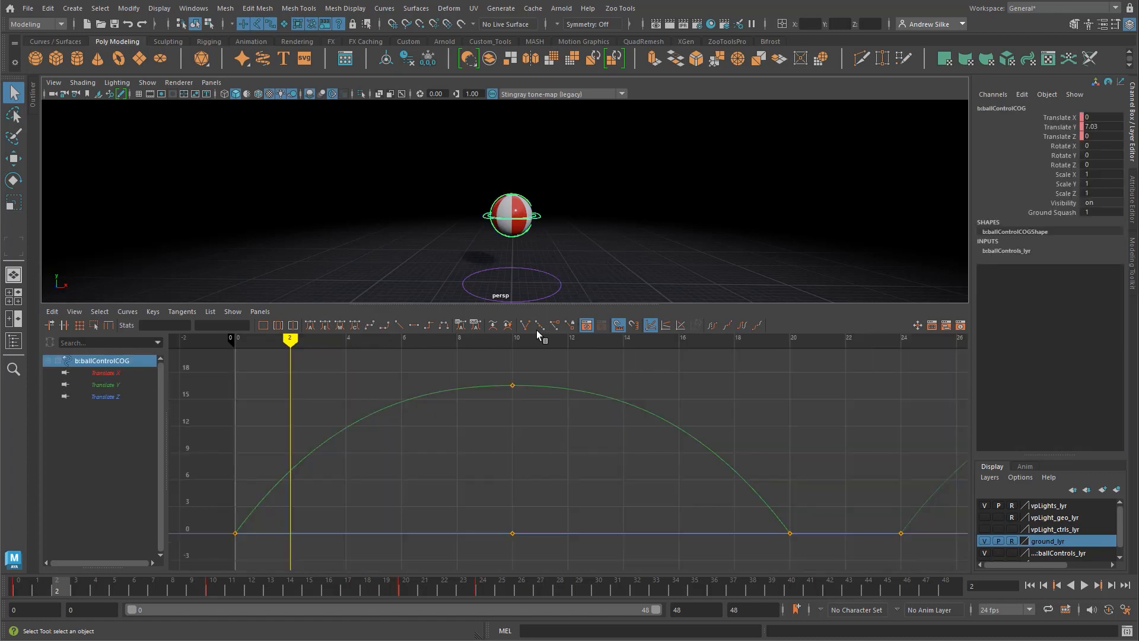
key(f)
alt+middle_drag(577, 470, 475, 466)
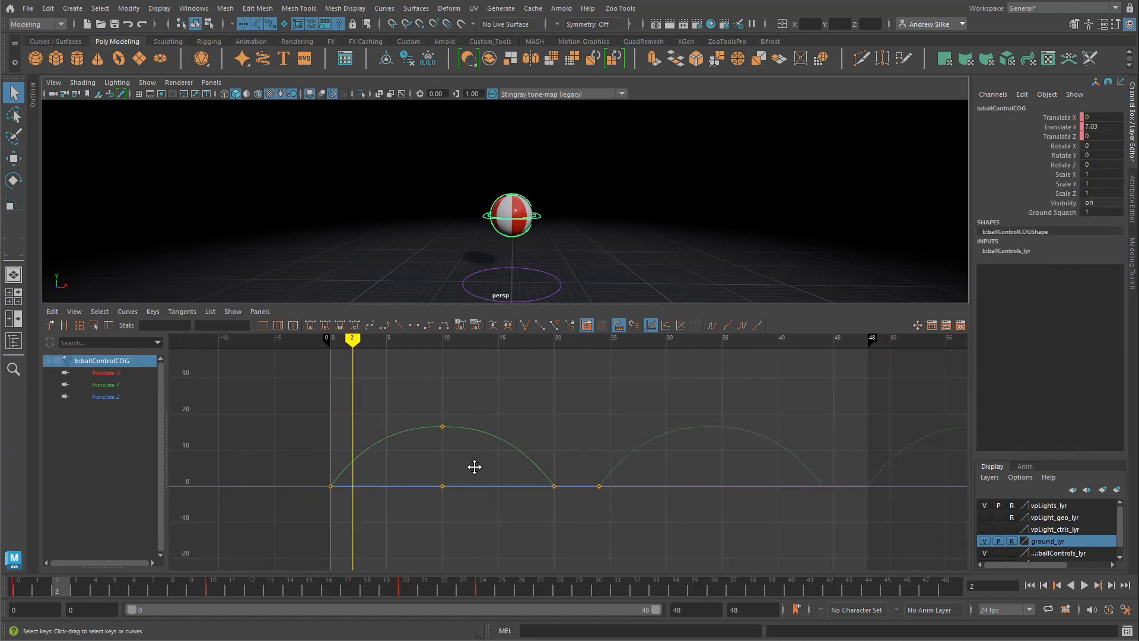
alt+right_drag(474, 466, 495, 458)
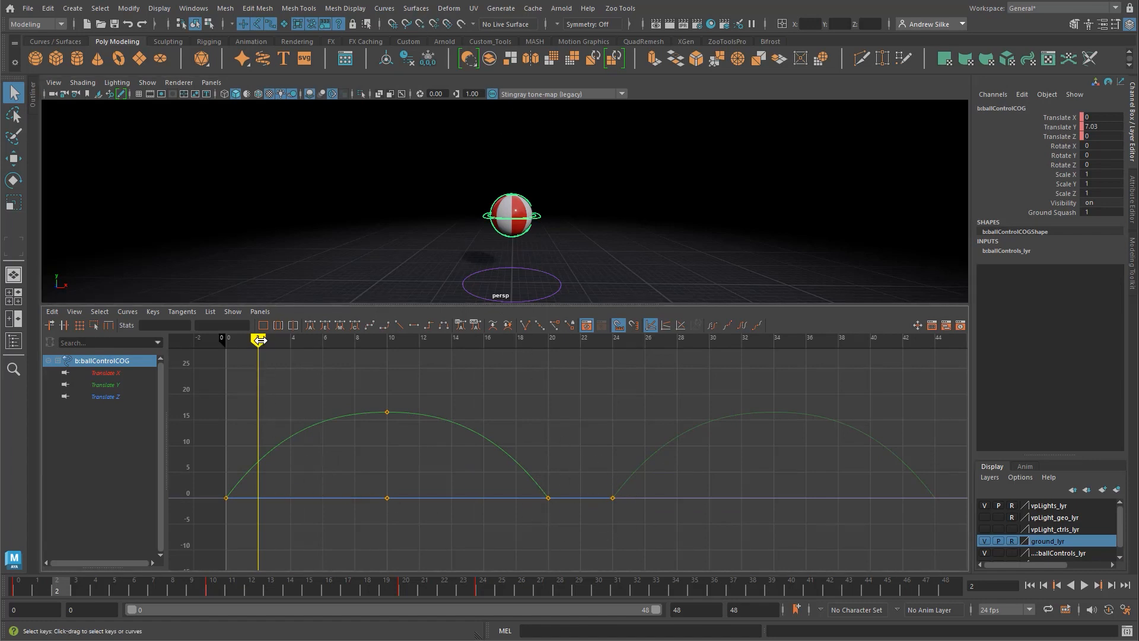
drag(259, 340, 551, 356)
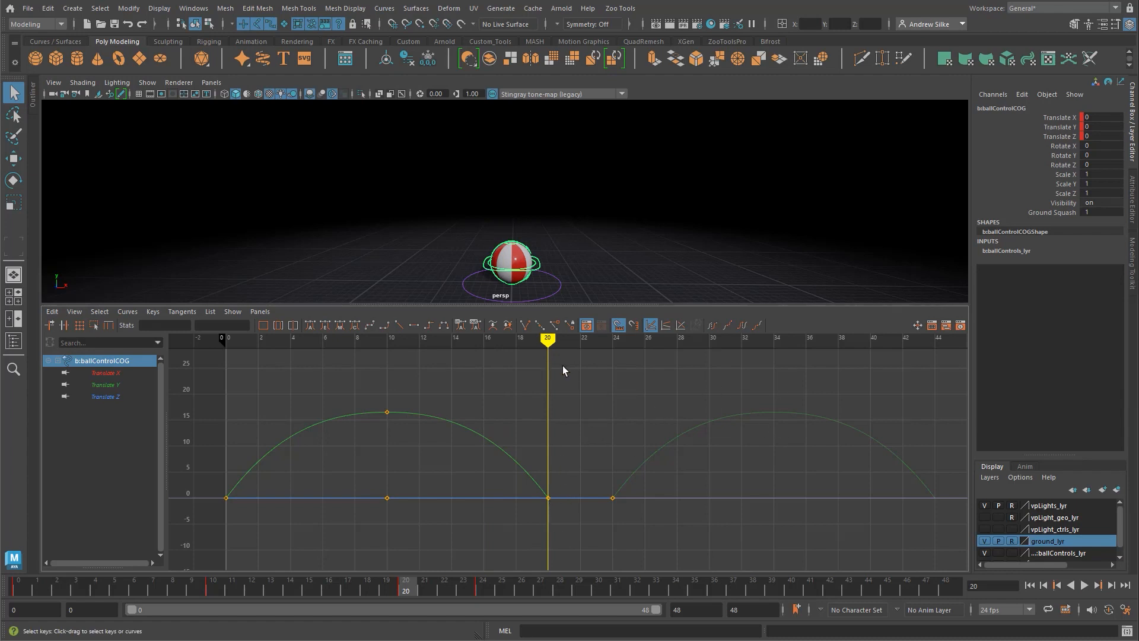
mouse_move(549, 347)
mouse_down()
mouse_move(287, 350)
mouse_move(946, 356)
mouse_move(218, 422)
mouse_move(545, 403)
mouse_up()
Step: Select the topSquash and bottomSquash controls of the ball together
click(576, 219)
click(514, 248)
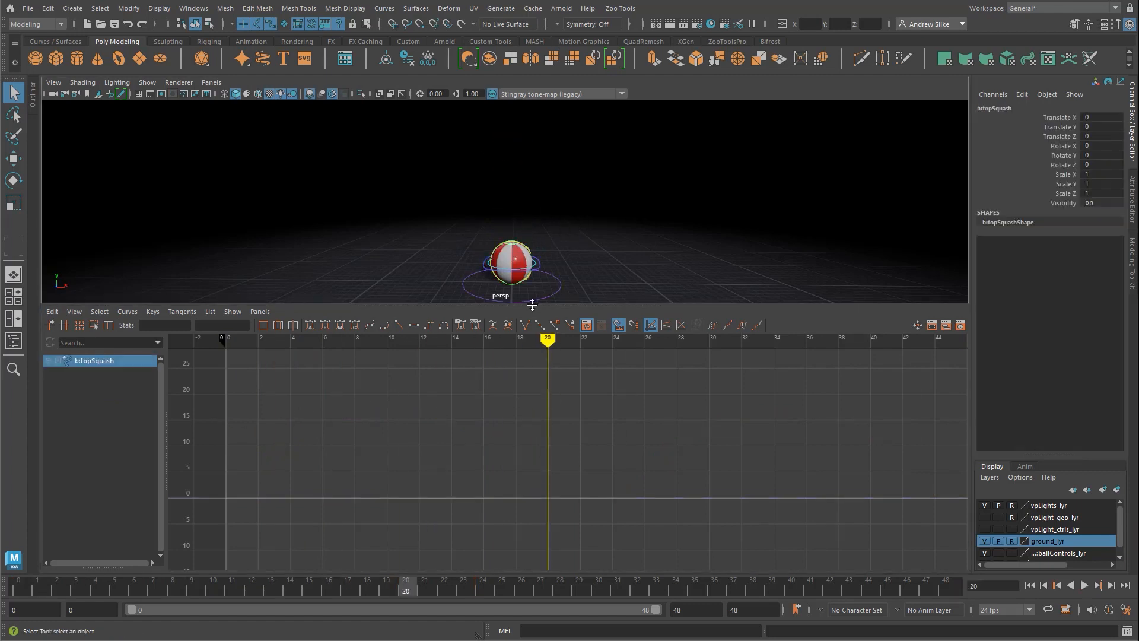
alt+drag(529, 301, 573, 229)
scroll(622, 241, up, 3)
shift+click(570, 286)
alt+middle_drag(561, 231, 524, 230)
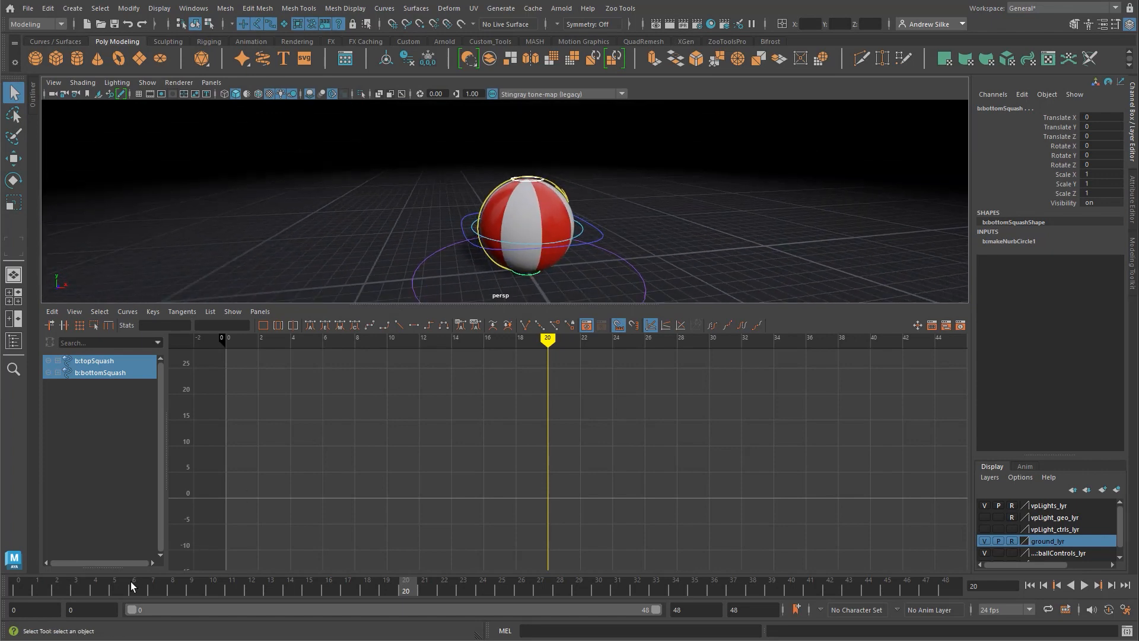
Step: Key Translate X, Y and Z of both squash controls at frames 0, 20 and 24
drag(89, 586, 8, 587)
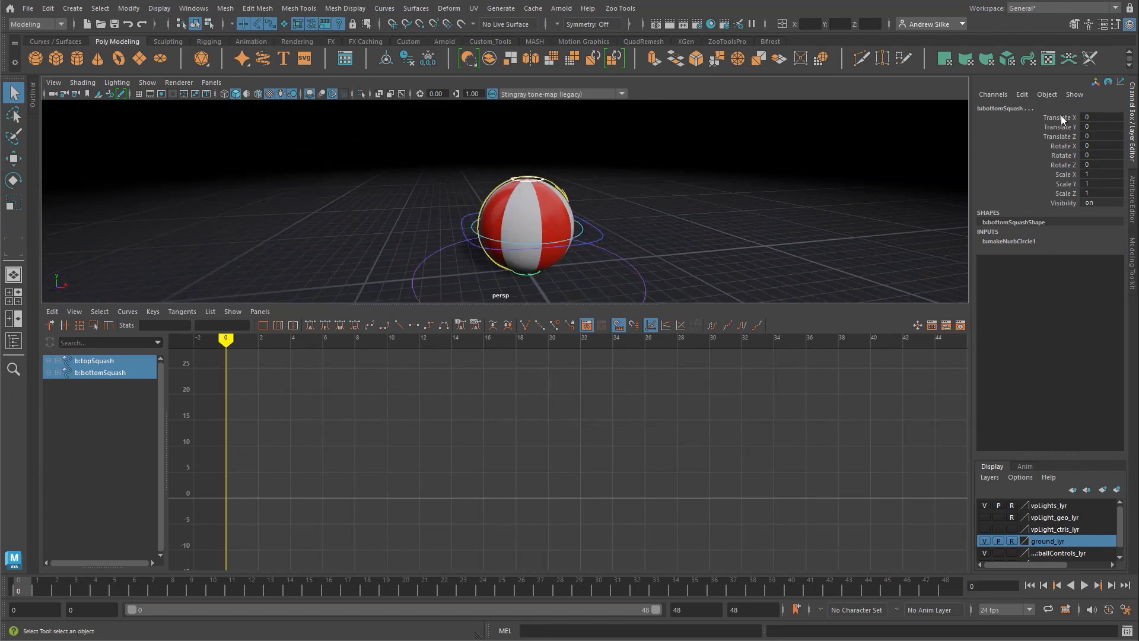
drag(1064, 117, 1064, 137)
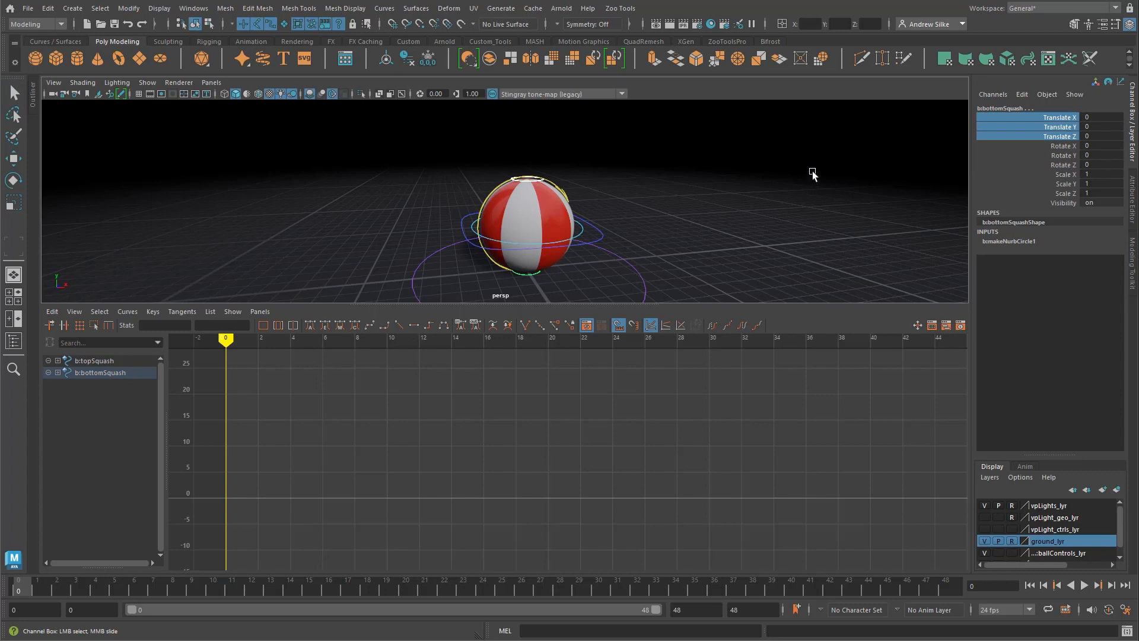
key(shift+w)
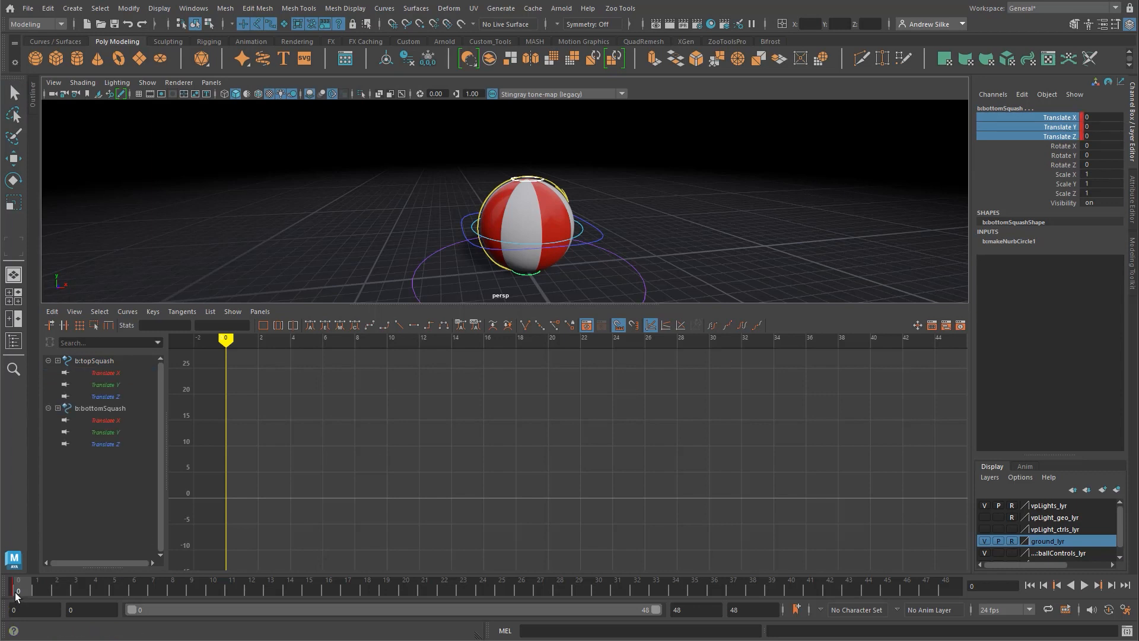
drag(15, 596, 482, 592)
key(s)
key(s)
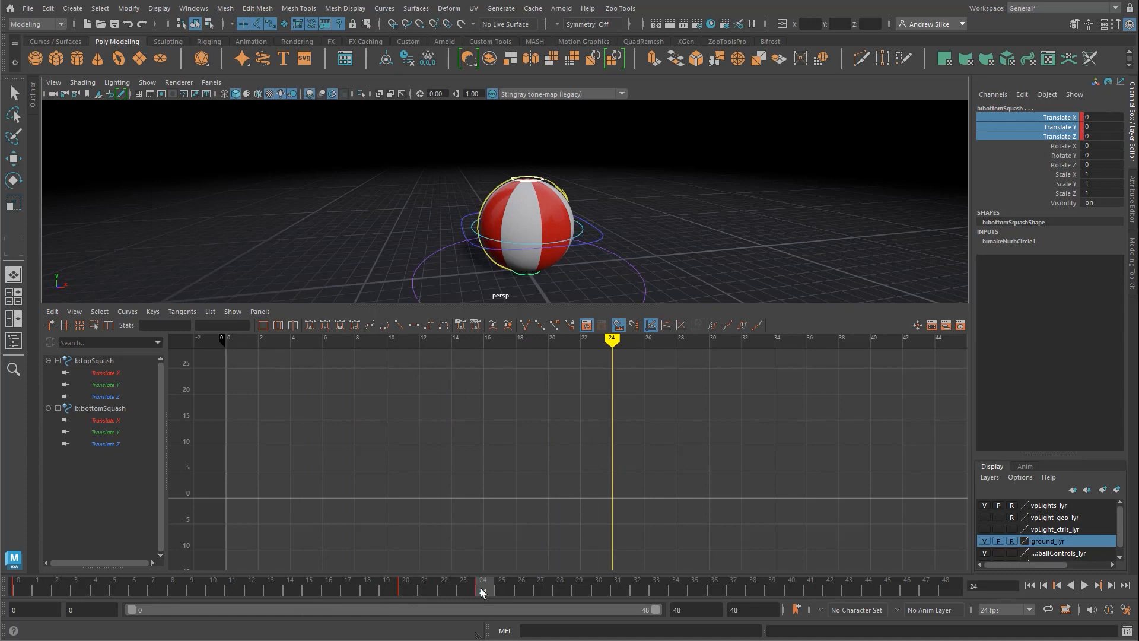
Step: Scrub through frames 0, 20 and 24 to check the squash controls' keys
drag(463, 592, 0, 596)
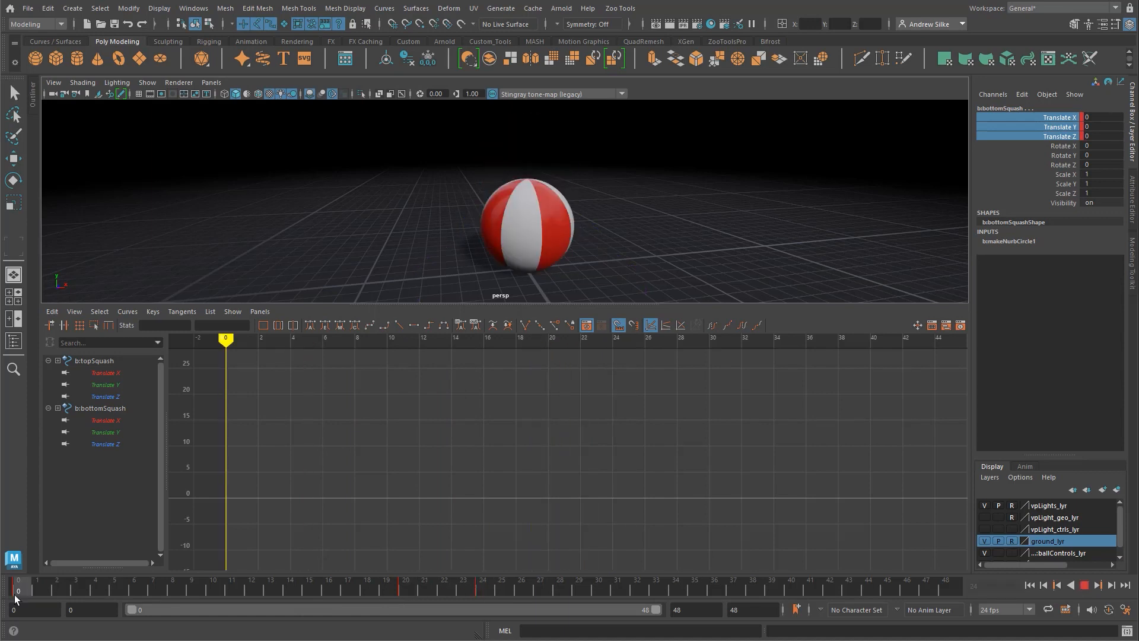
click(405, 589)
drag(406, 589, 483, 592)
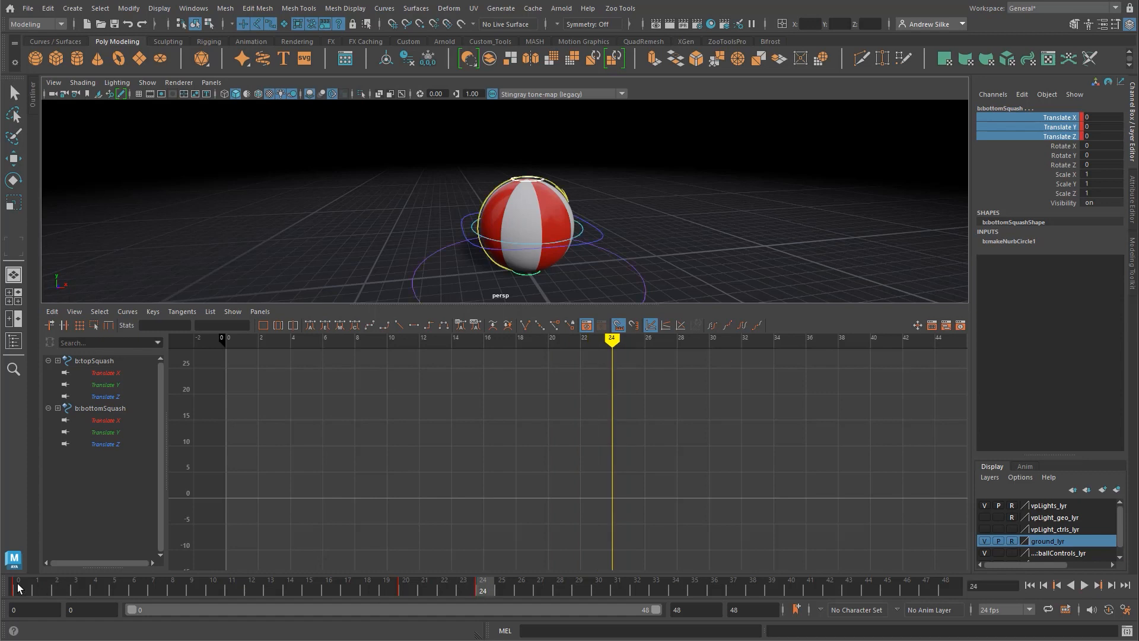
Step: At frame 1, stretch the ball downward by moving the bottomSquash control to Translate Y -3.795, and key its translation channels
drag(18, 587, 41, 591)
scroll(636, 274, down, 5)
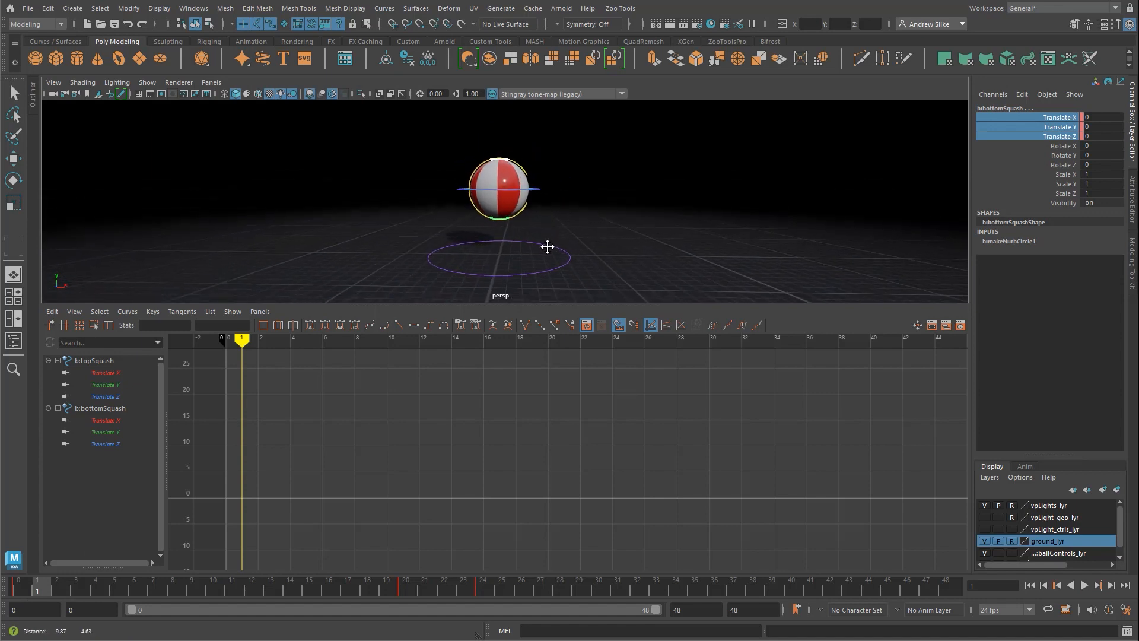
drag(548, 304, 548, 355)
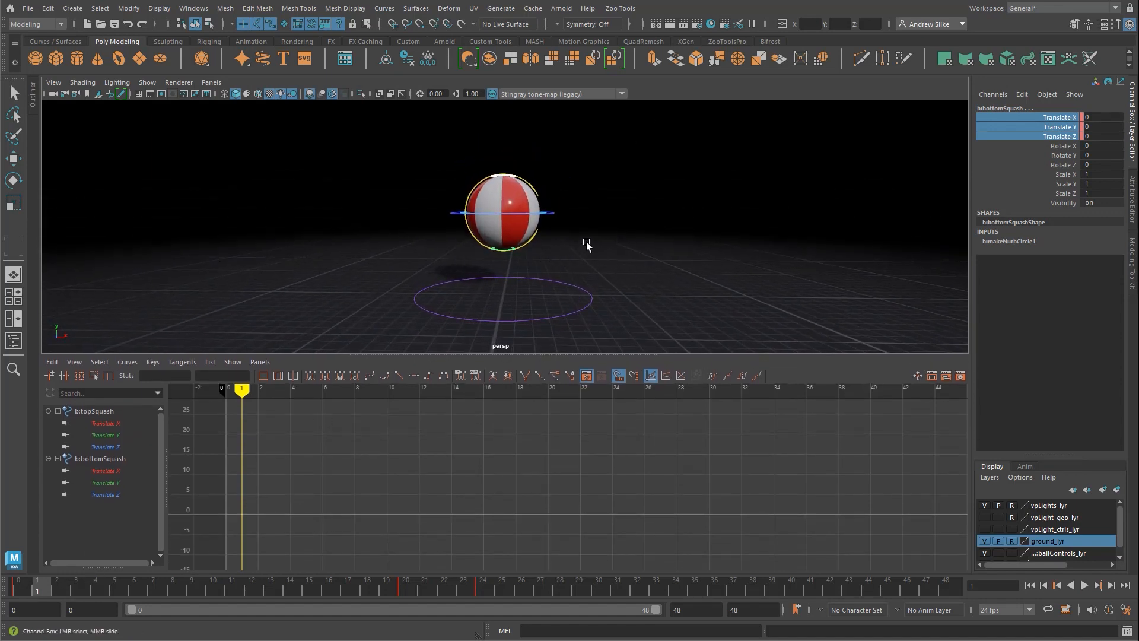
scroll(608, 261, up, 4)
alt+middle_drag(575, 221, 584, 166)
key(q)
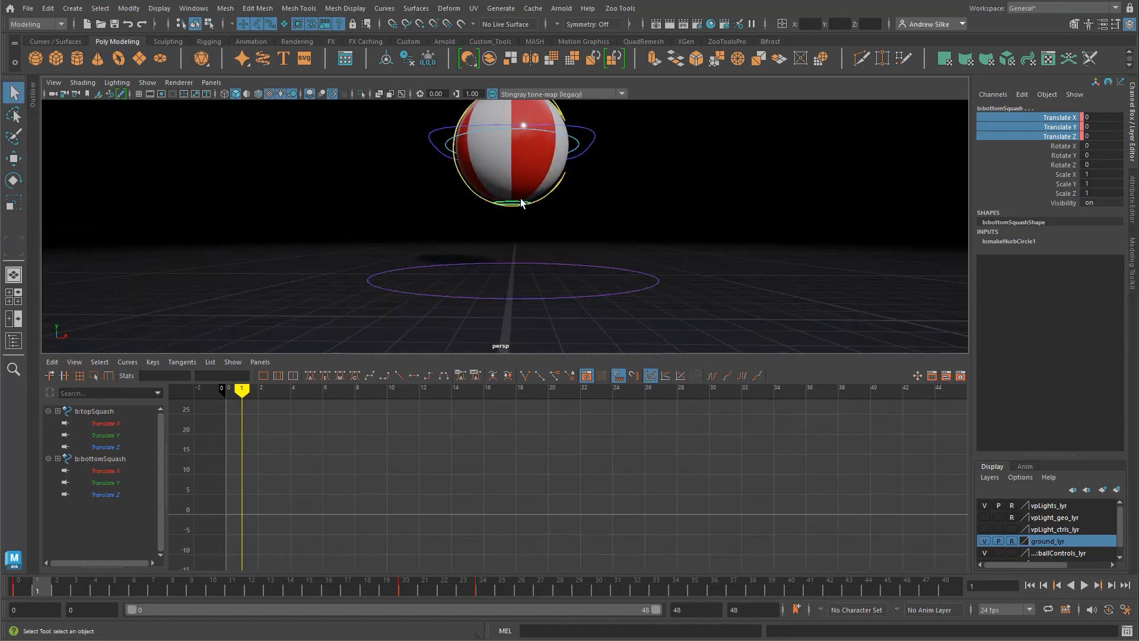
click(514, 205)
key(w)
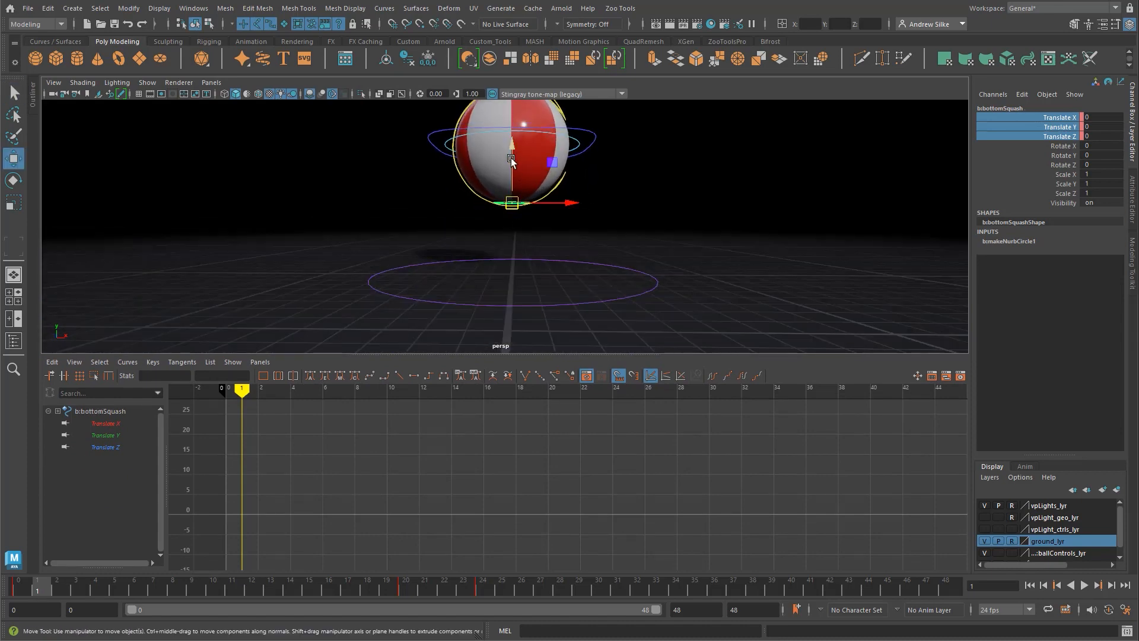
drag(510, 160, 582, 233)
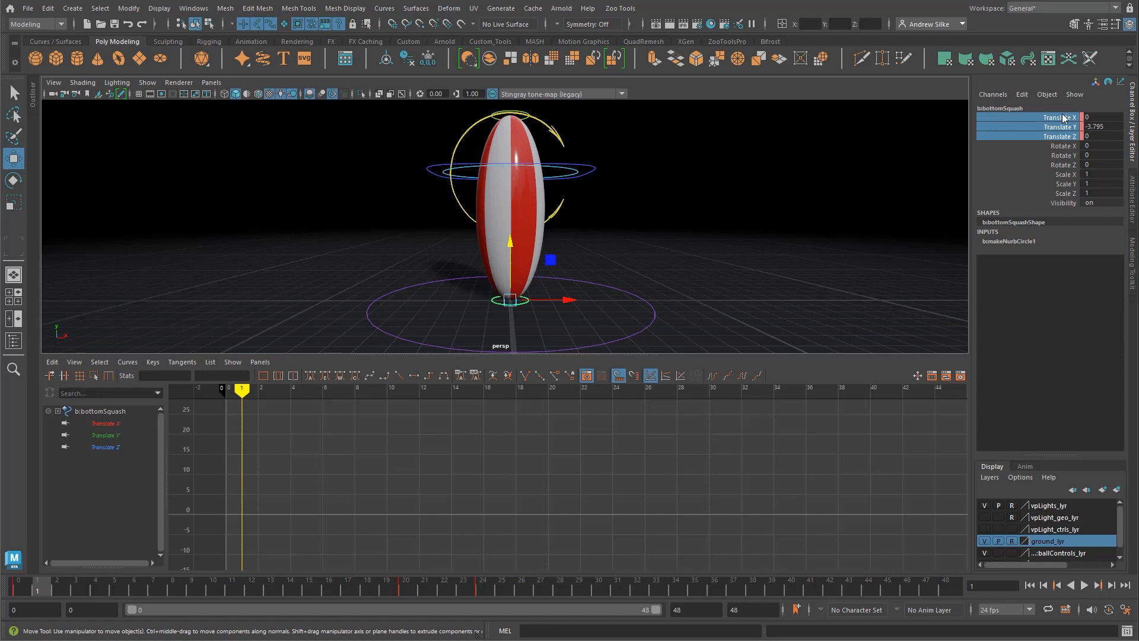
key(s)
mouse_move(37, 588)
mouse_down()
mouse_move(18, 589)
mouse_move(36, 589)
mouse_up()
click(22, 593)
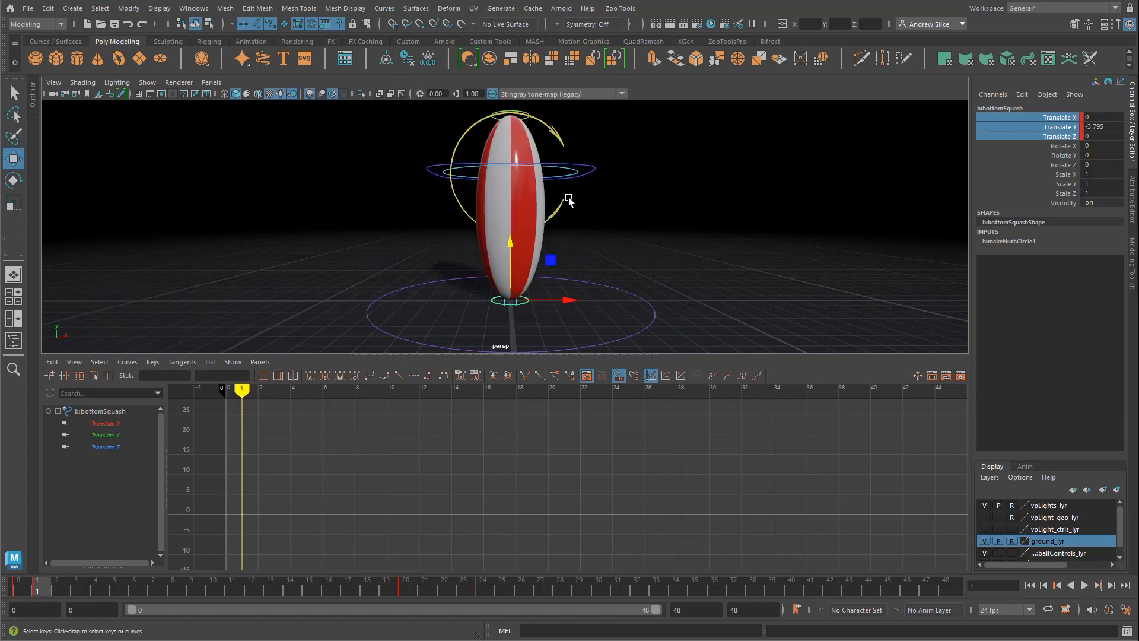
Step: Lower the topSquash control to Translate Y -1.633 at frame 1 and key its translation channels
alt+middle_drag(530, 120, 528, 137)
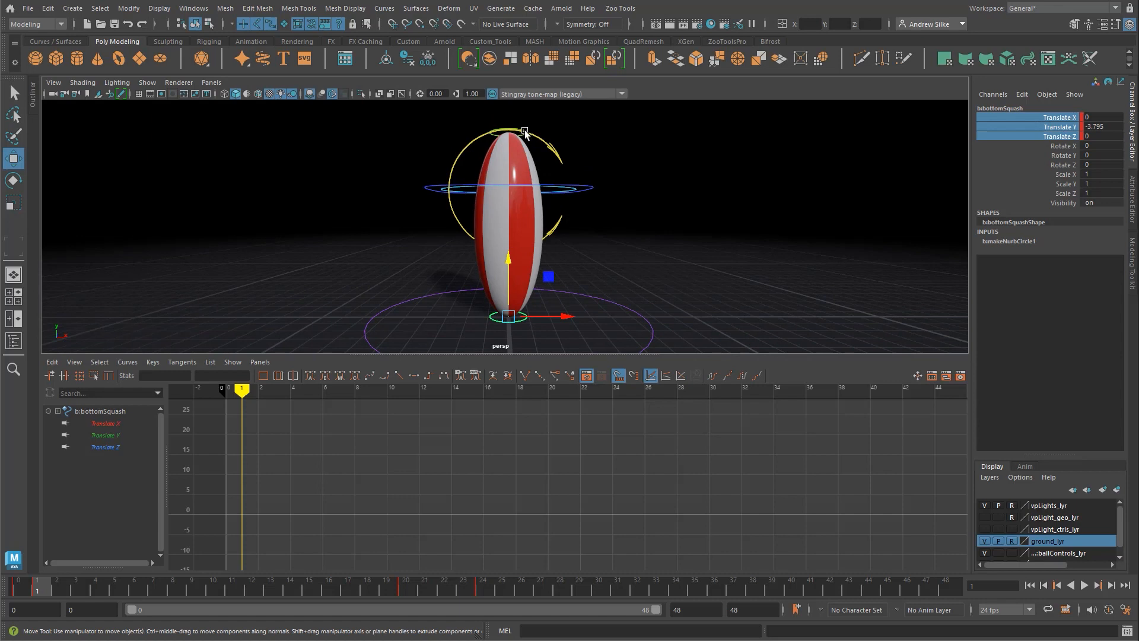
click(524, 127)
drag(512, 116, 513, 146)
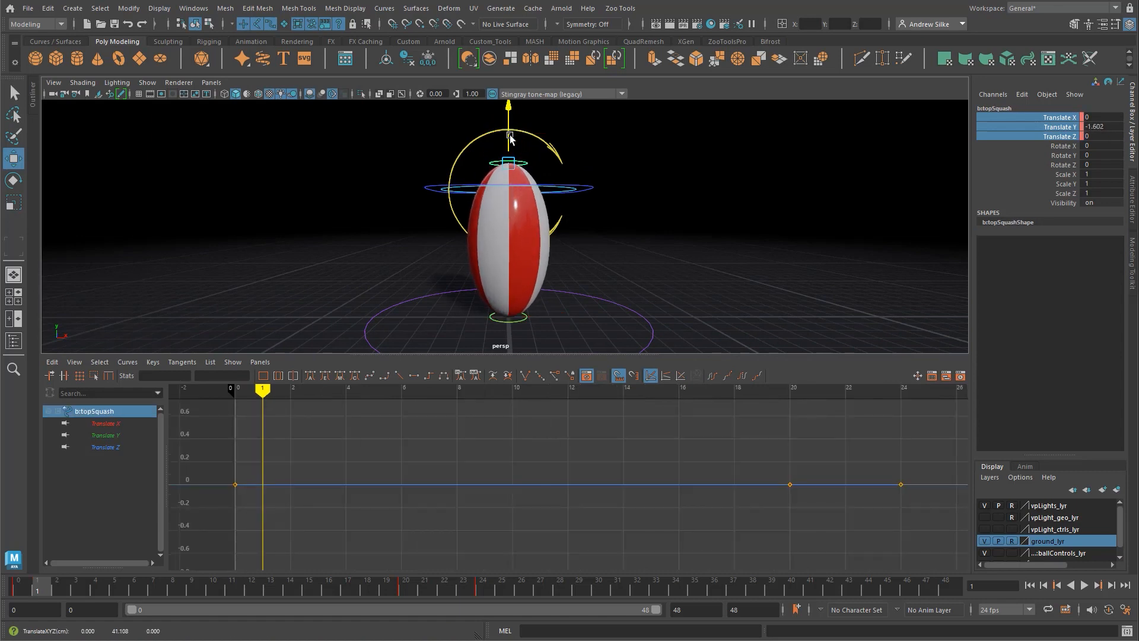
alt+middle_drag(586, 307, 564, 288)
alt+right_drag(565, 288, 531, 261)
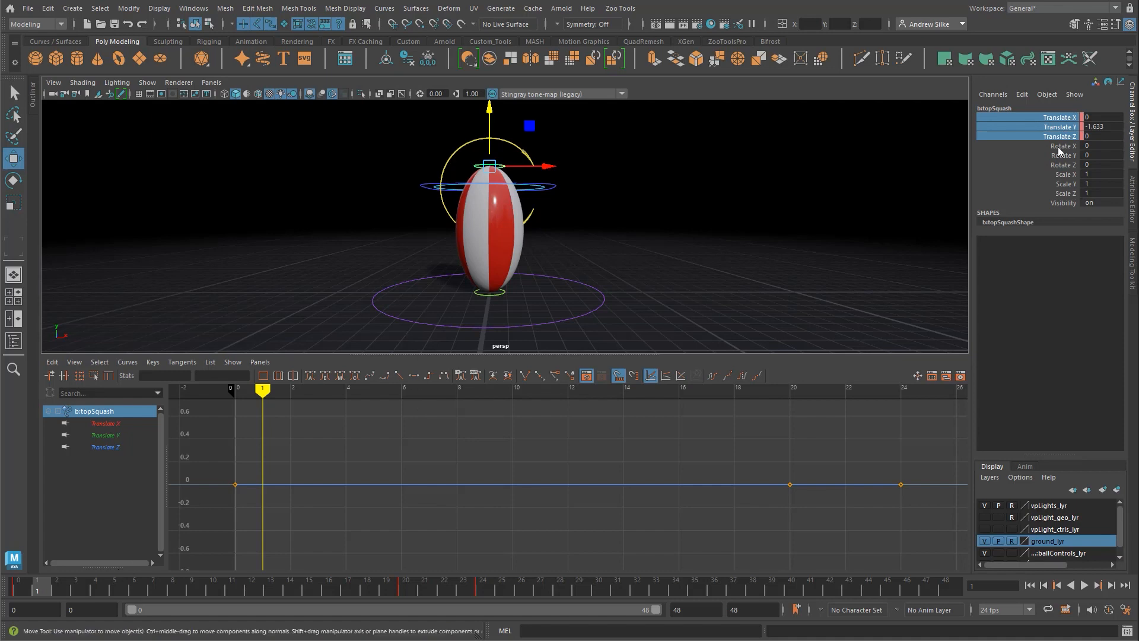
key(s)
Step: At frame 4, set Translate X, Y and Z of both squash controls to 0 and key them
click(501, 295)
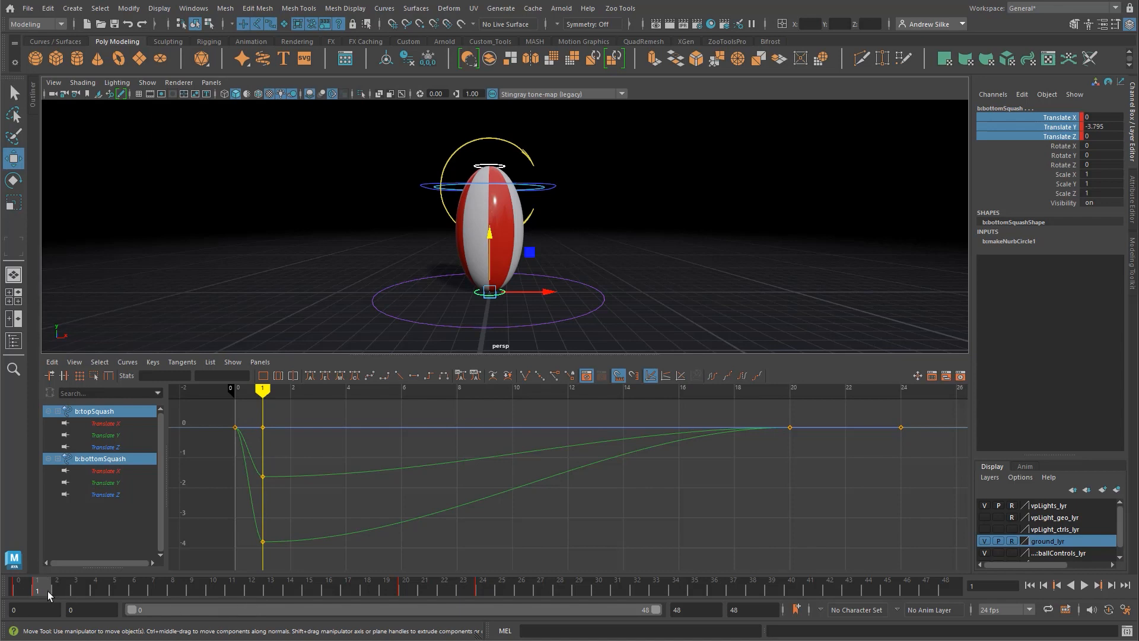
drag(48, 592, 94, 592)
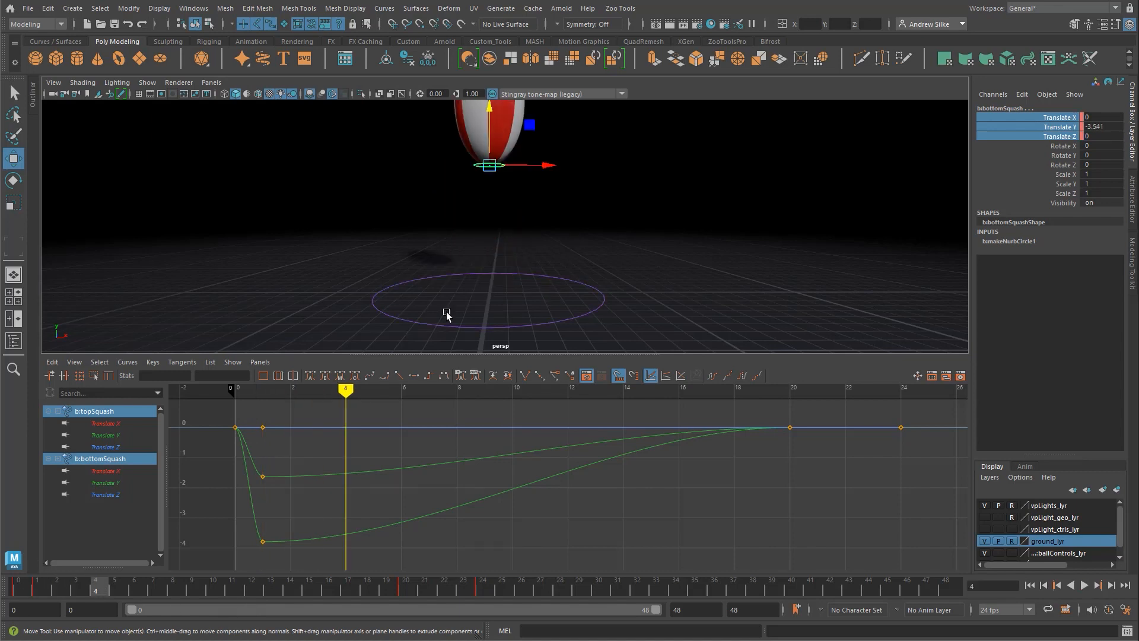
key(f)
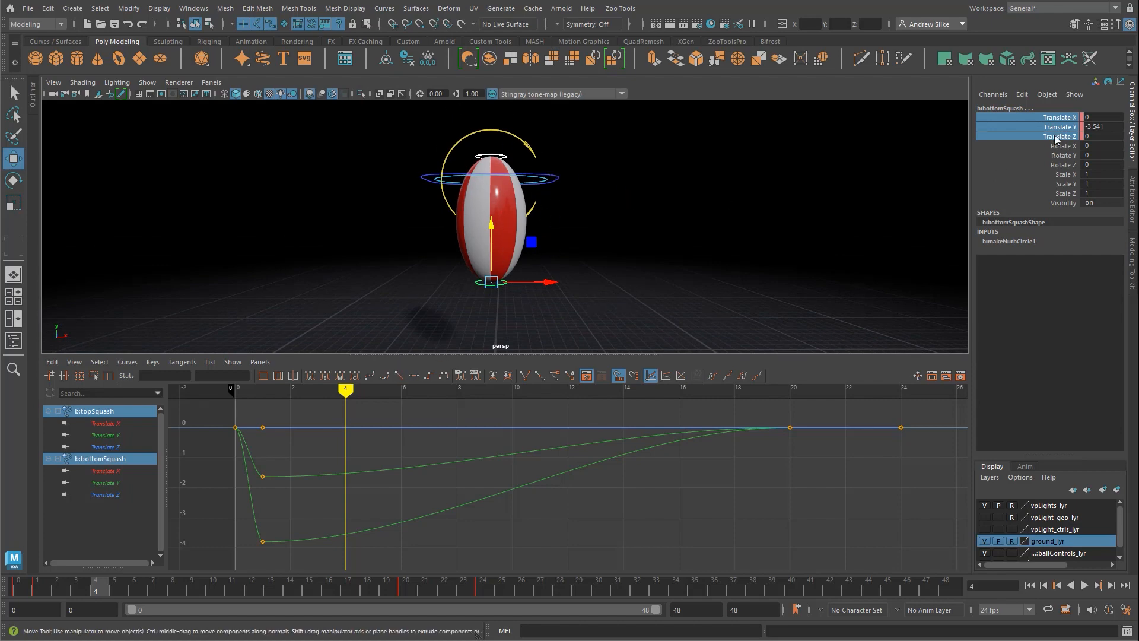
click(651, 189)
key(q)
click(503, 156)
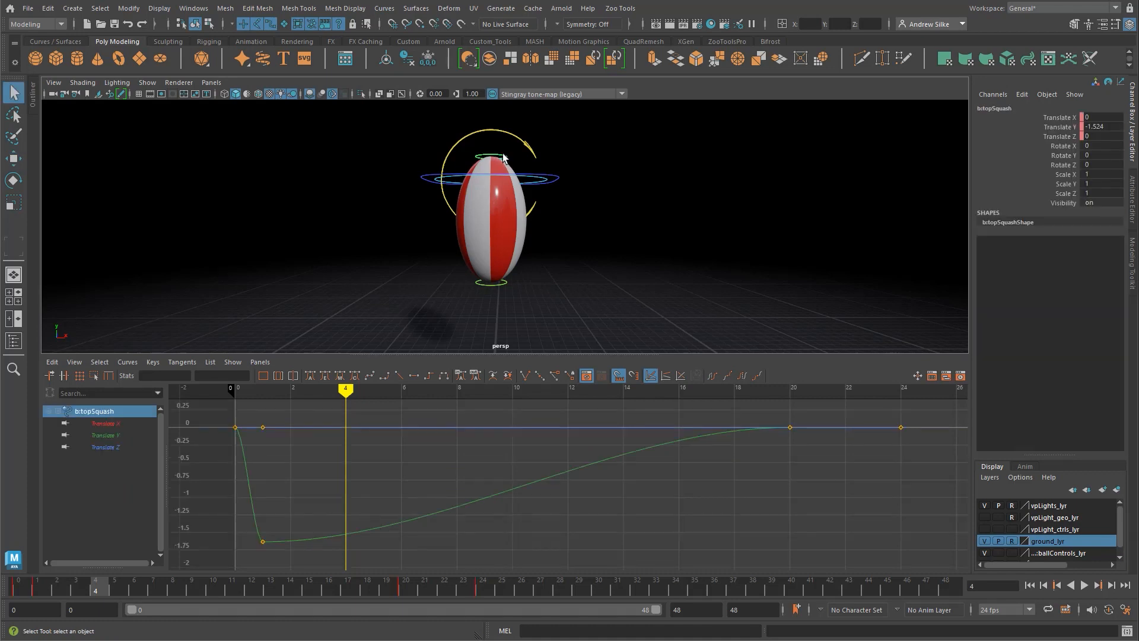
shift+click(504, 286)
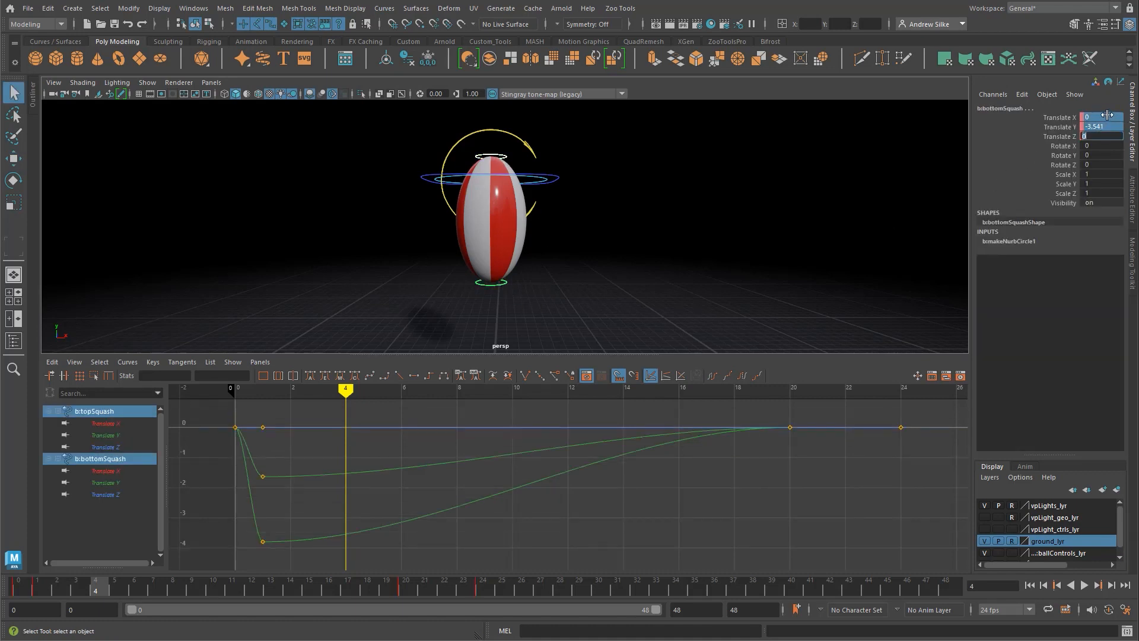
double_click(1107, 136)
key(Return)
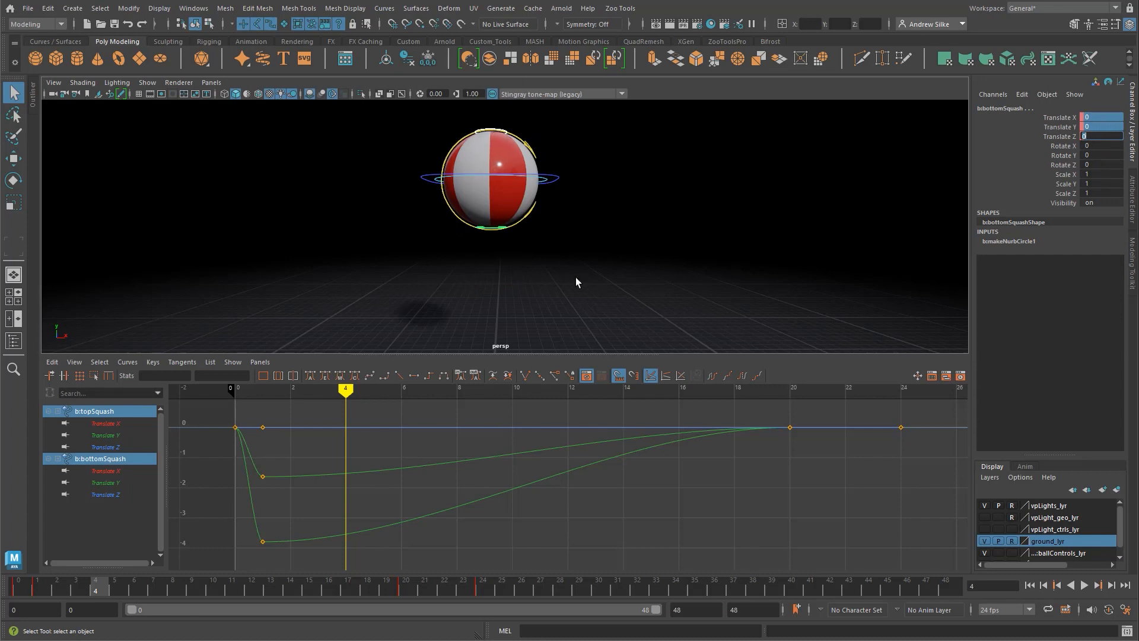
alt+middle_drag(578, 504, 573, 505)
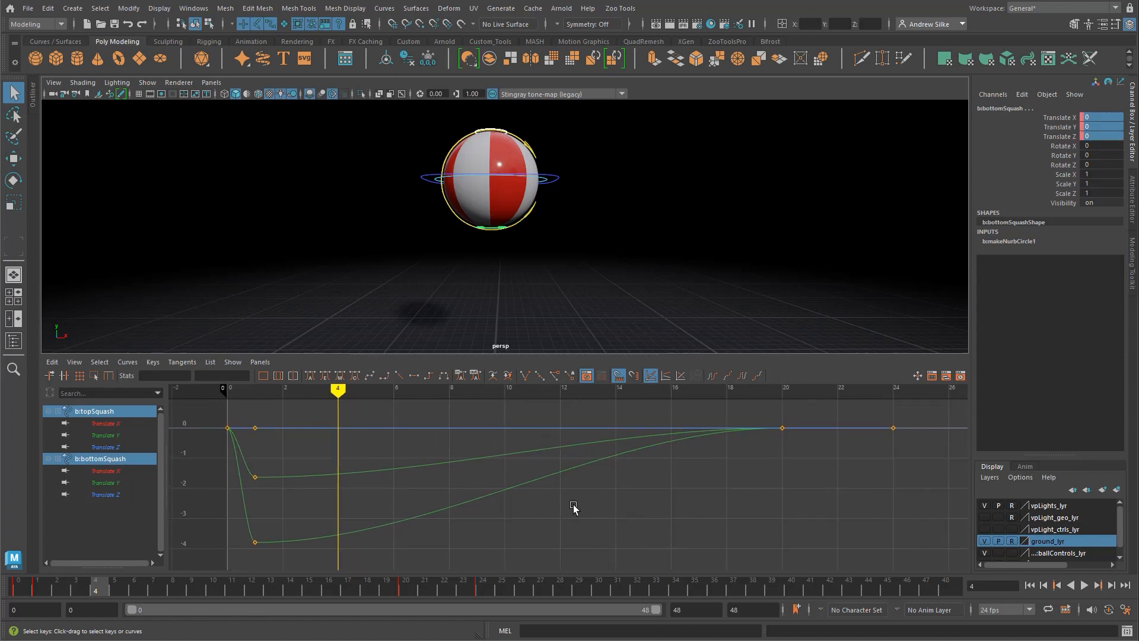
key(s)
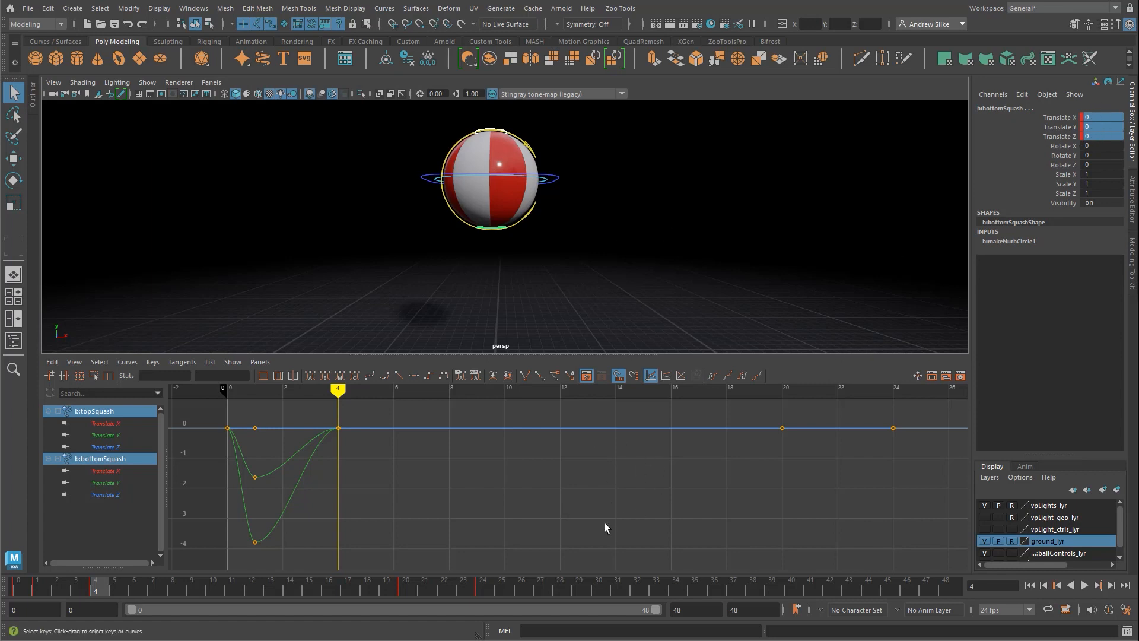
Step: Scrub between frames 0 and 19 to compare the stretched ball at frame 1 with its shape at frame 19
alt+middle_drag(478, 472, 477, 475)
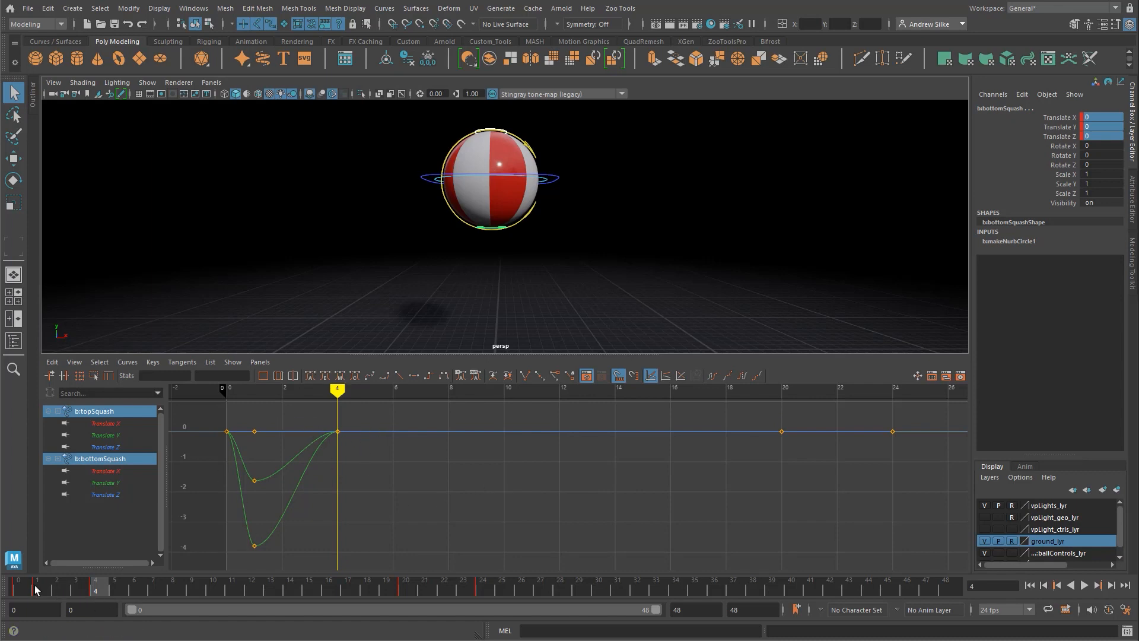
click(17, 591)
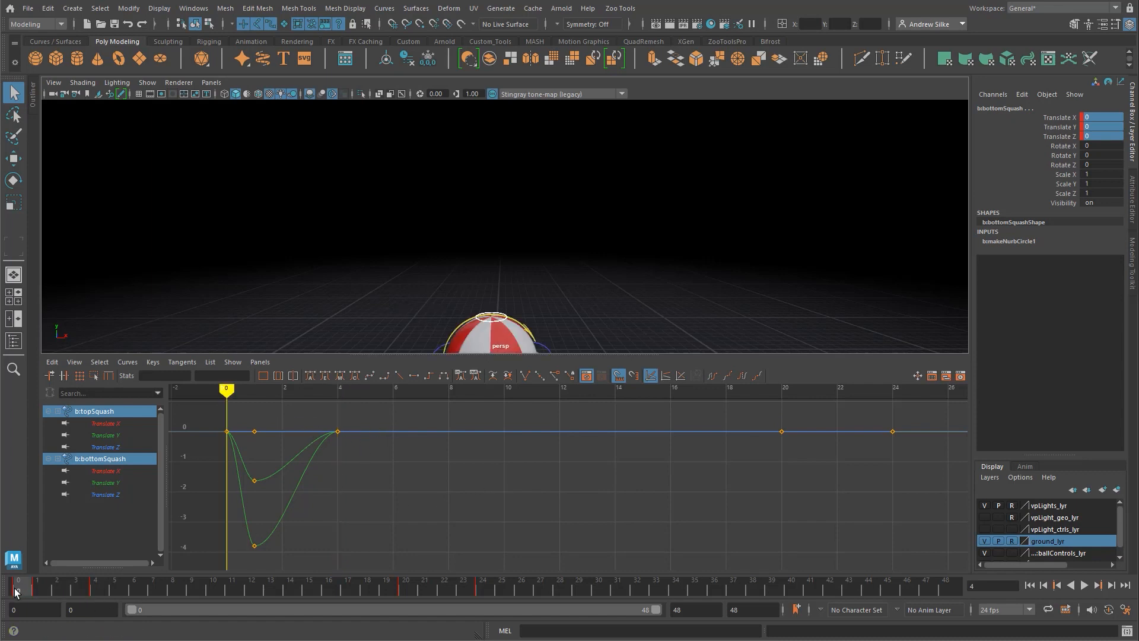
key(f)
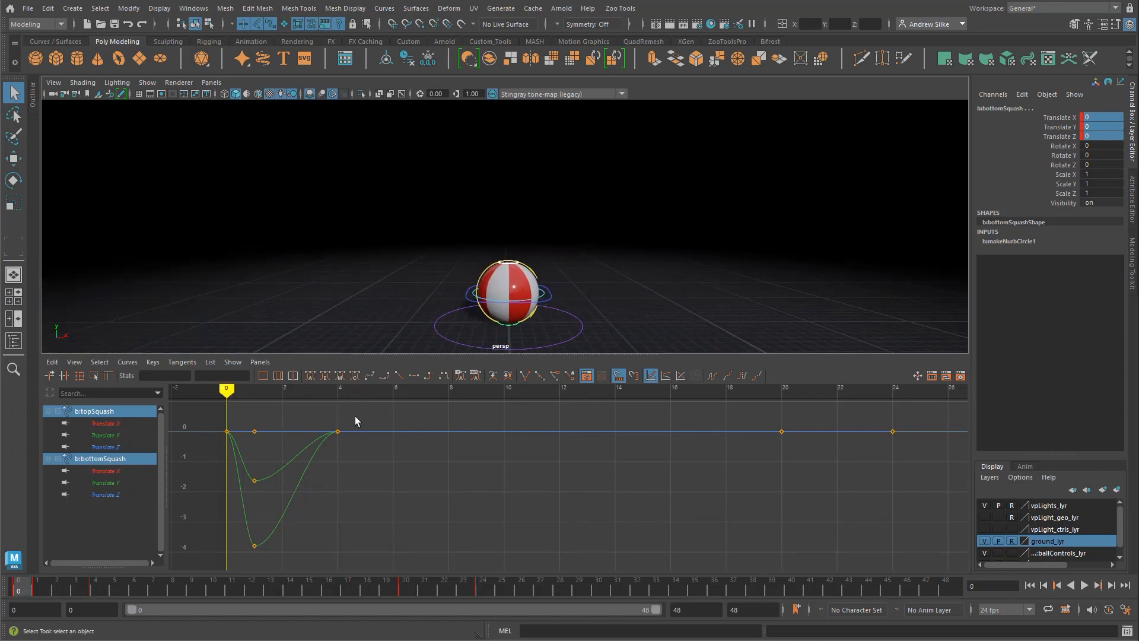
key(alt+v)
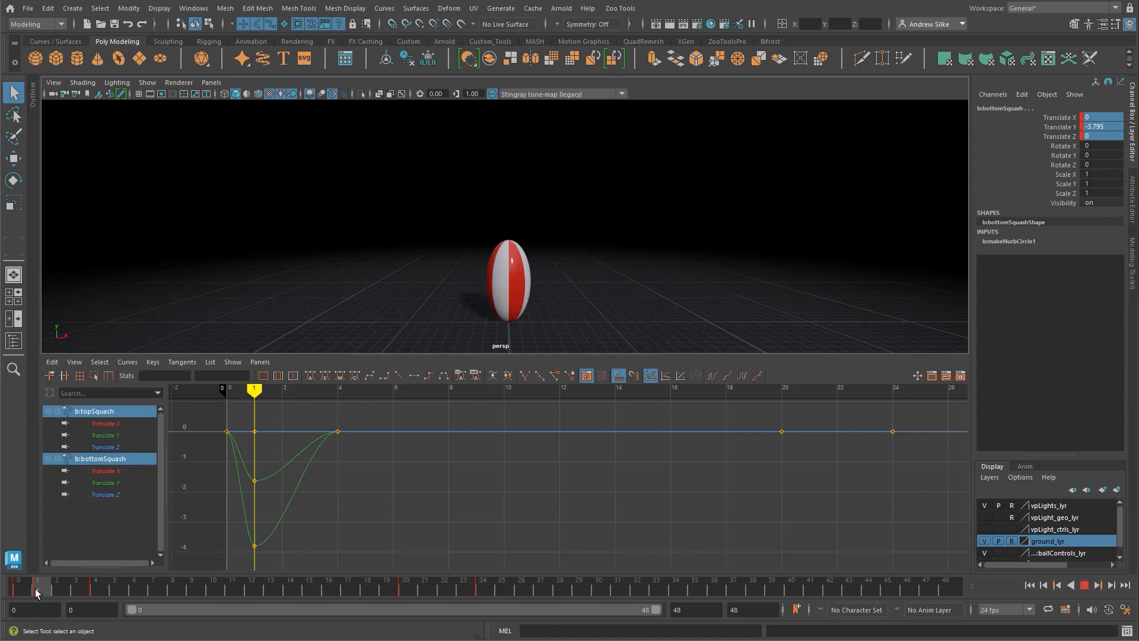
drag(48, 589, 392, 590)
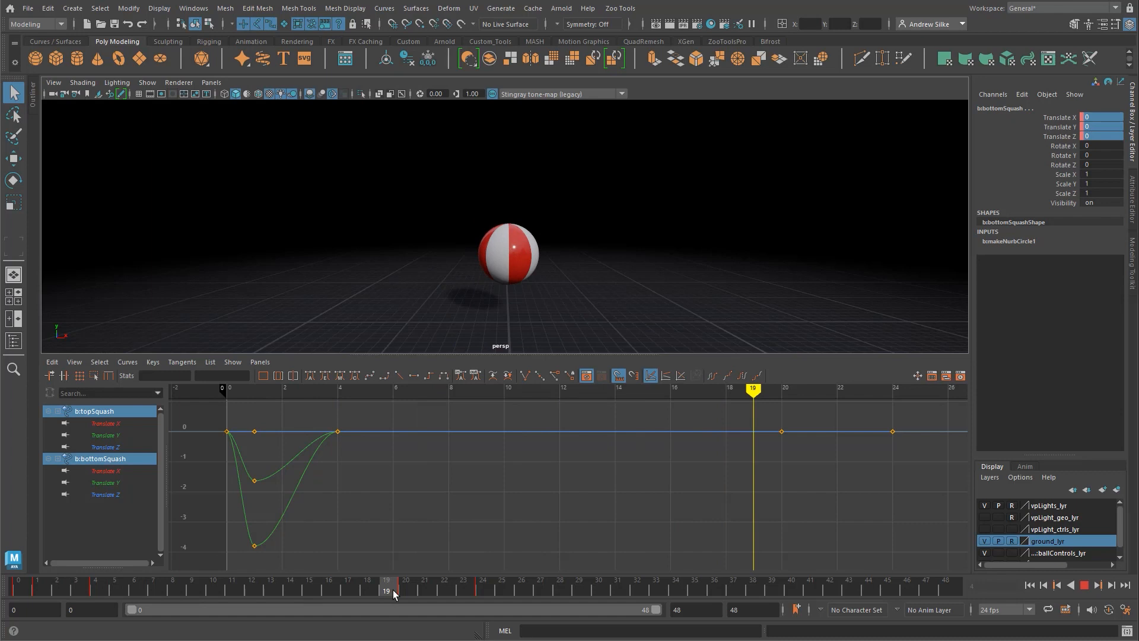
alt+middle_drag(836, 453, 809, 463)
alt+right_drag(808, 463, 801, 463)
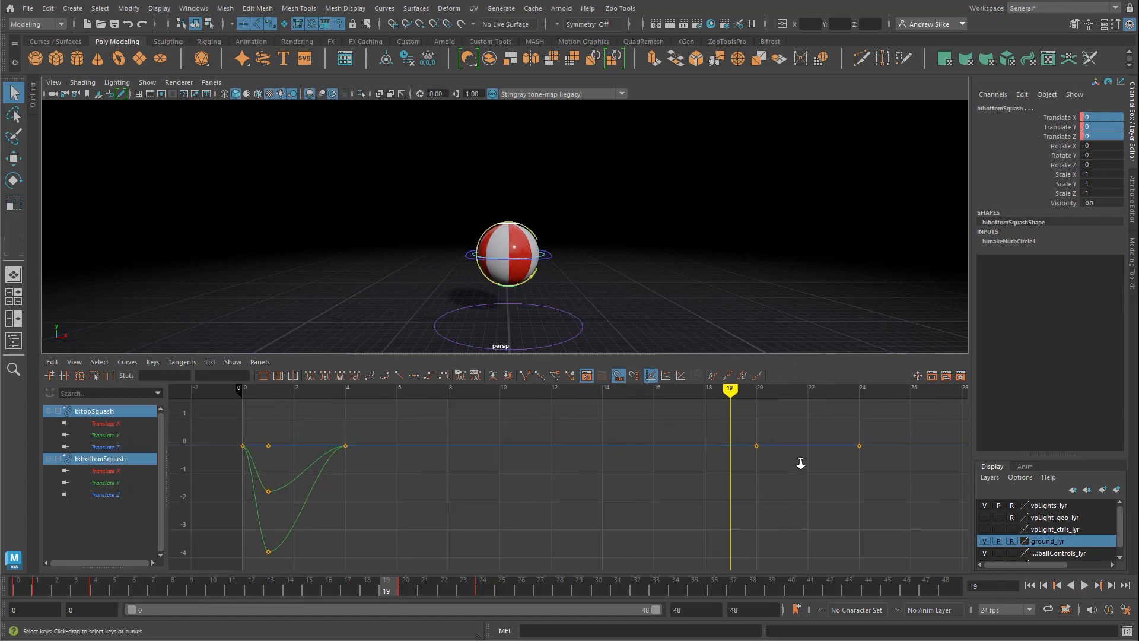
alt+middle_drag(756, 454, 750, 437)
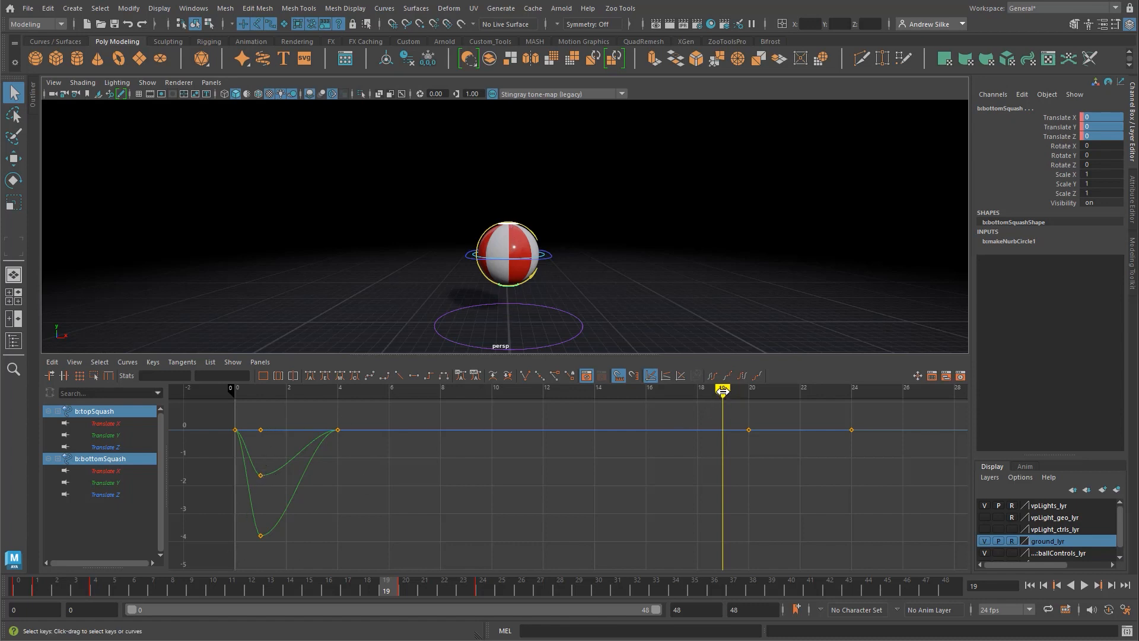
drag(719, 392, 269, 436)
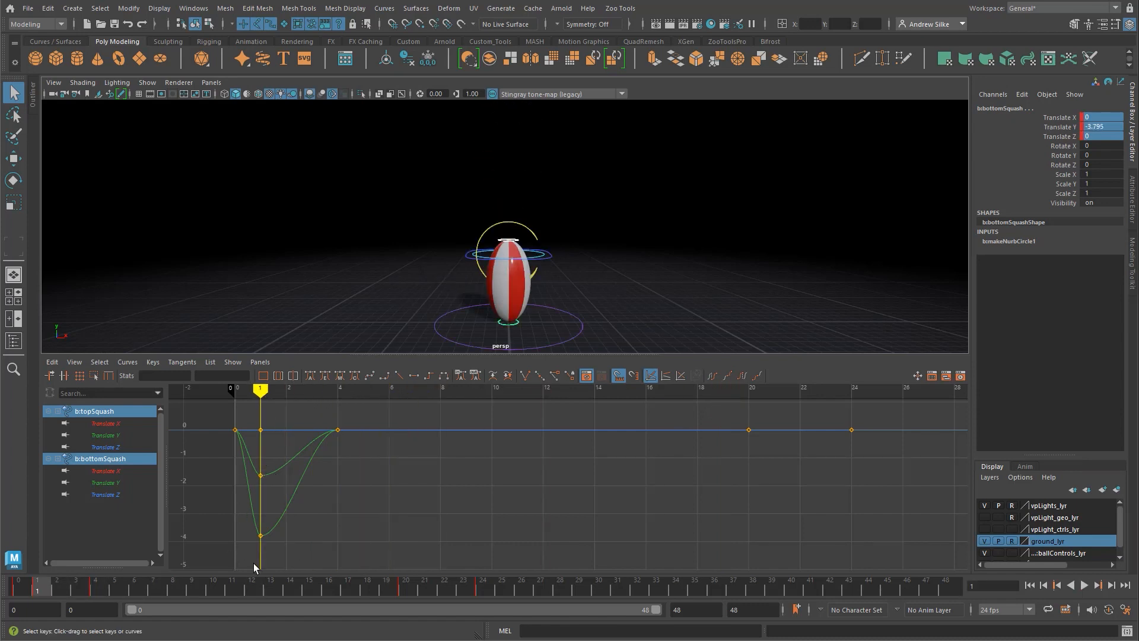
mouse_move(260, 391)
mouse_down()
mouse_move(235, 390)
mouse_move(259, 390)
mouse_up()
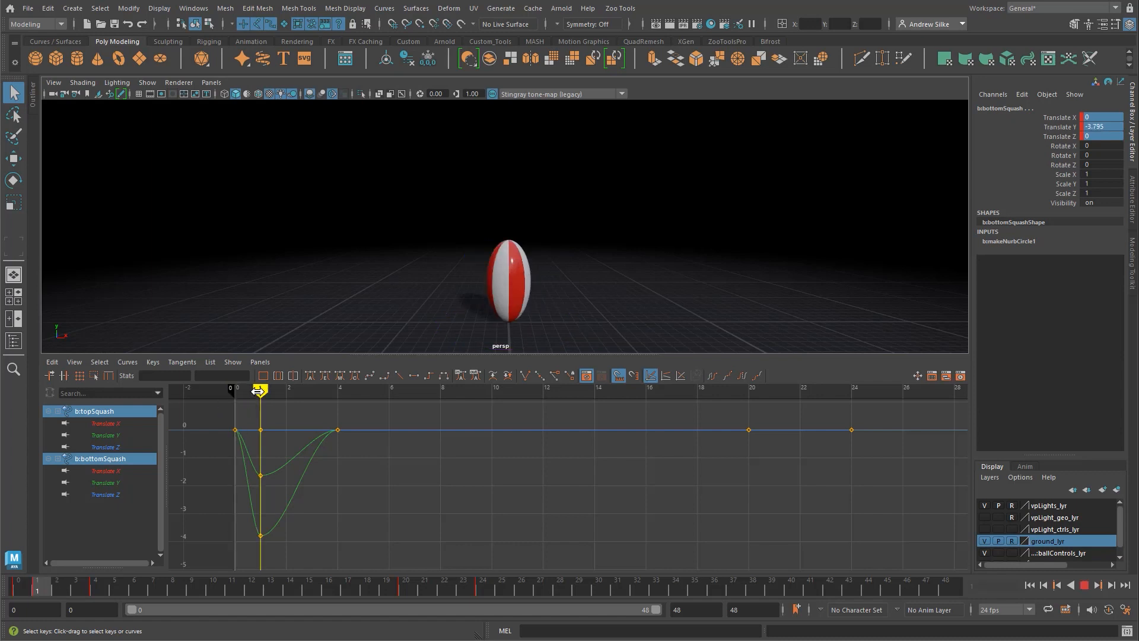
drag(259, 390, 723, 410)
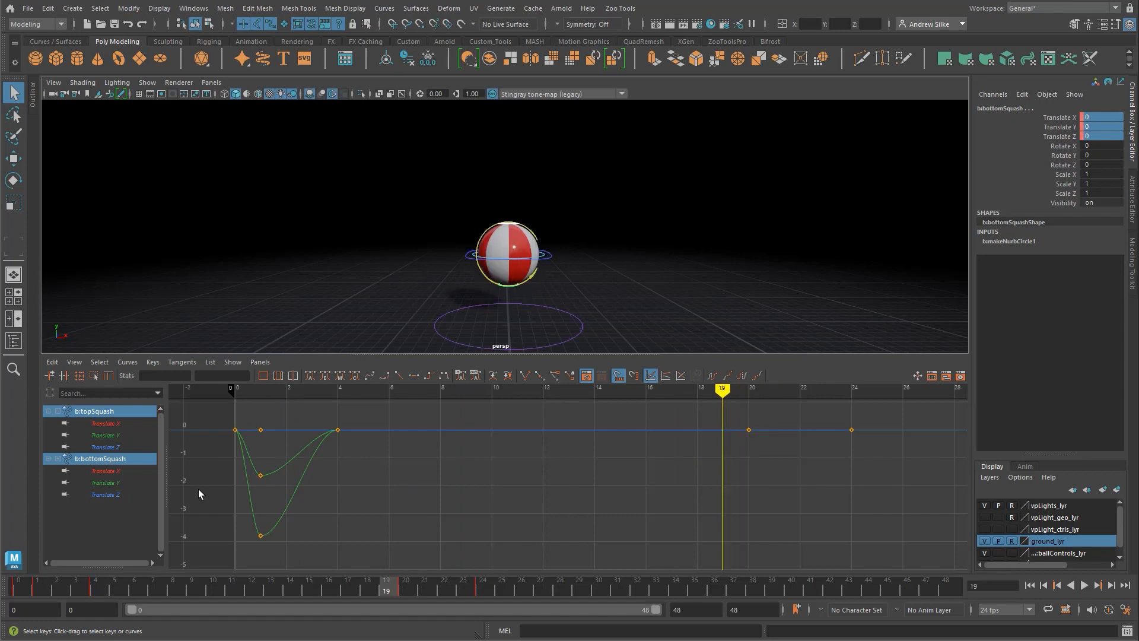
Step: Try copying the frame 1 keys of both squash controls and pasting them at frame 19
drag(262, 565, 258, 566)
alt+middle_drag(453, 528, 429, 525)
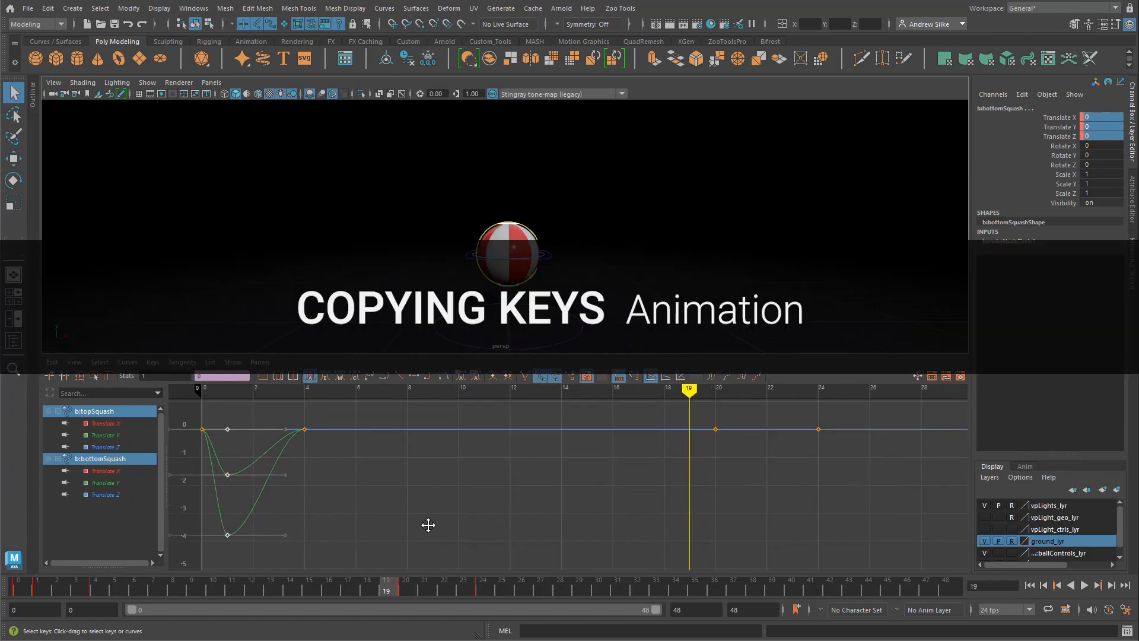
key(ctrl+c)
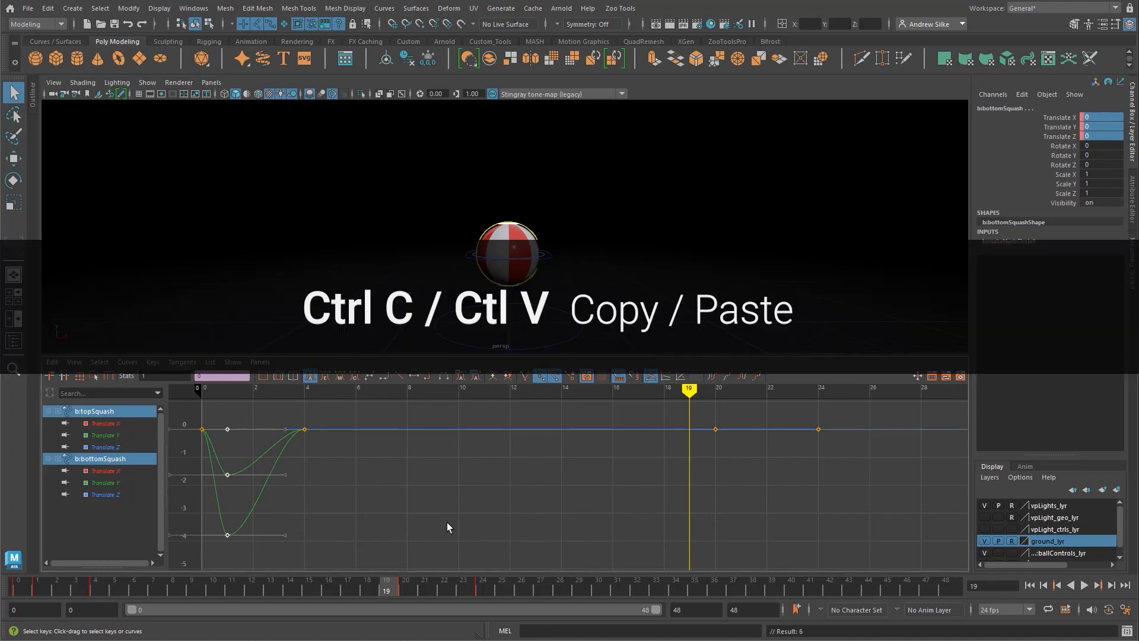
key(ctrl+v)
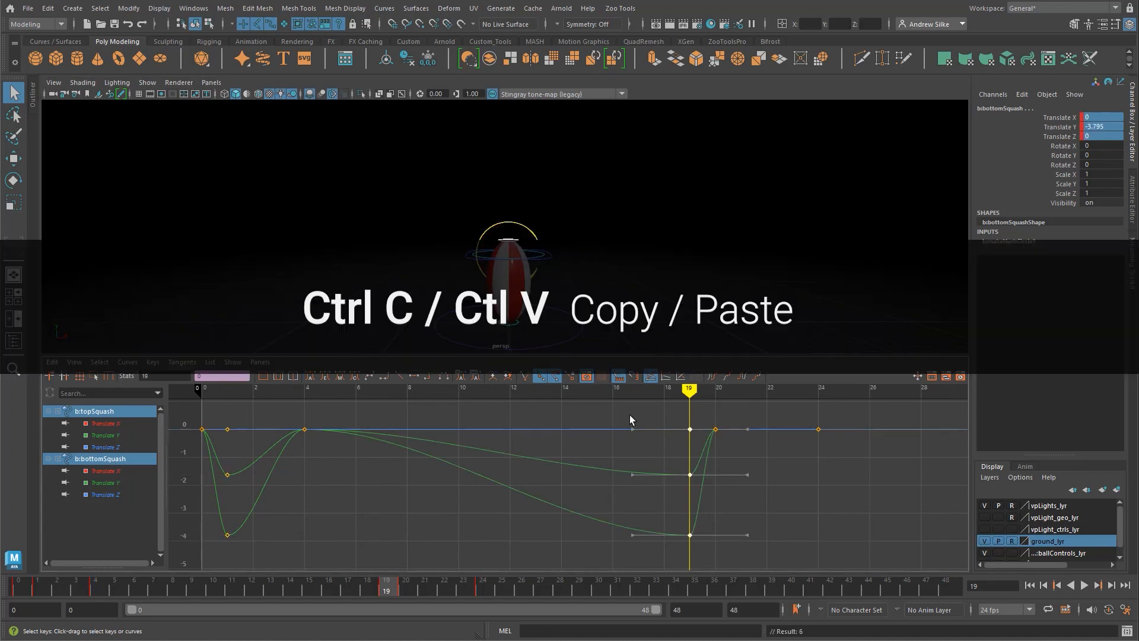
alt+middle_drag(649, 489, 658, 491)
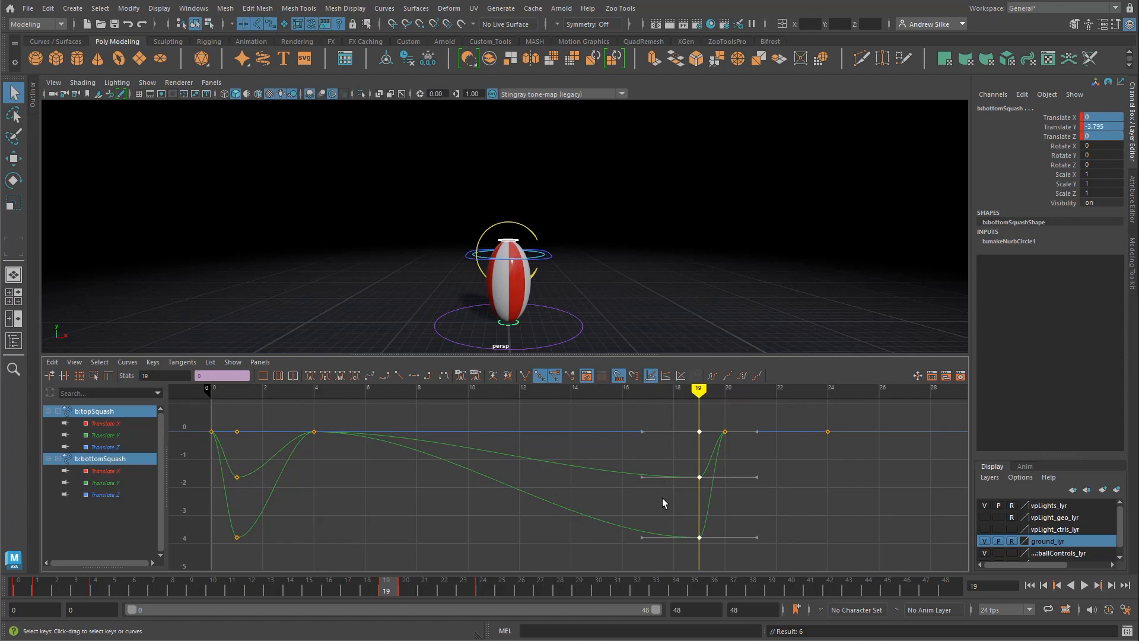
key(ctrl+z)
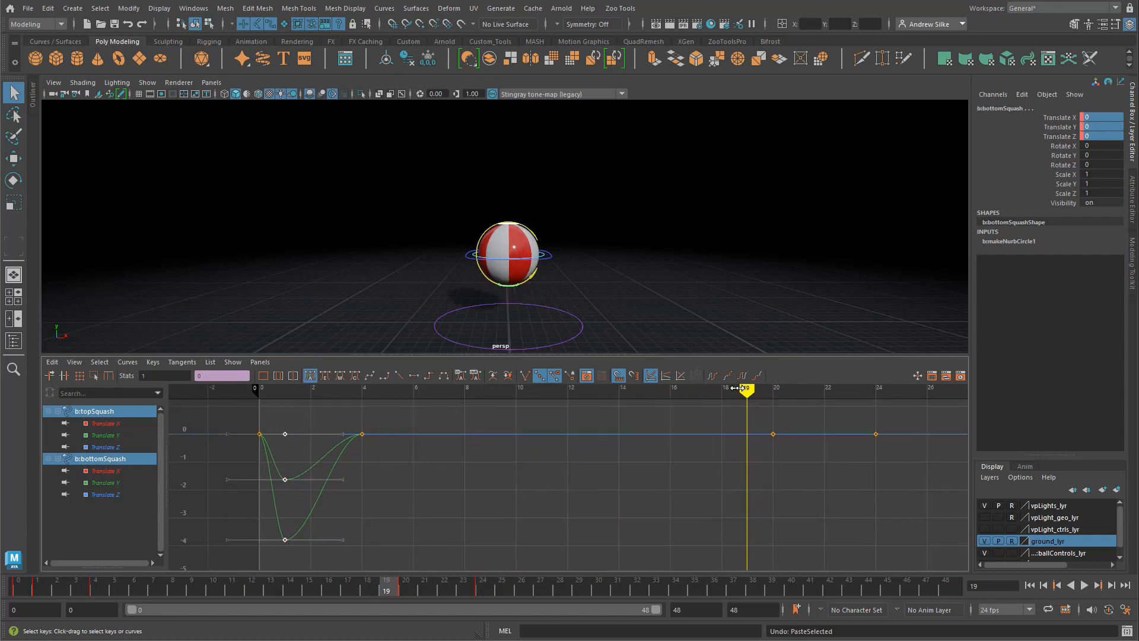
drag(741, 389, 286, 390)
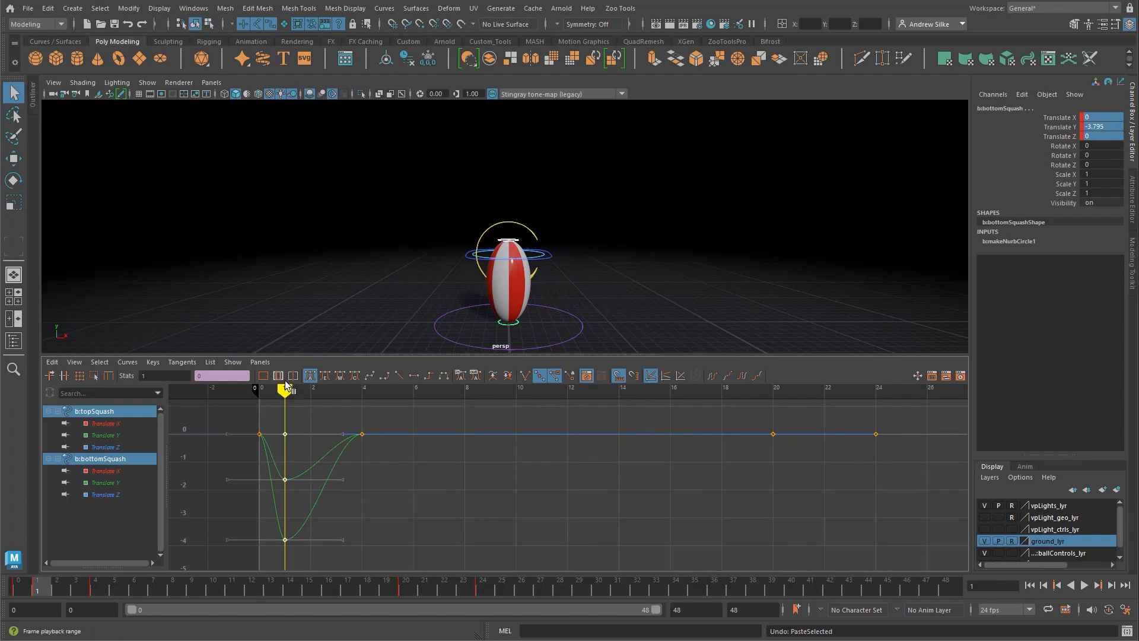
key(ctrl+z)
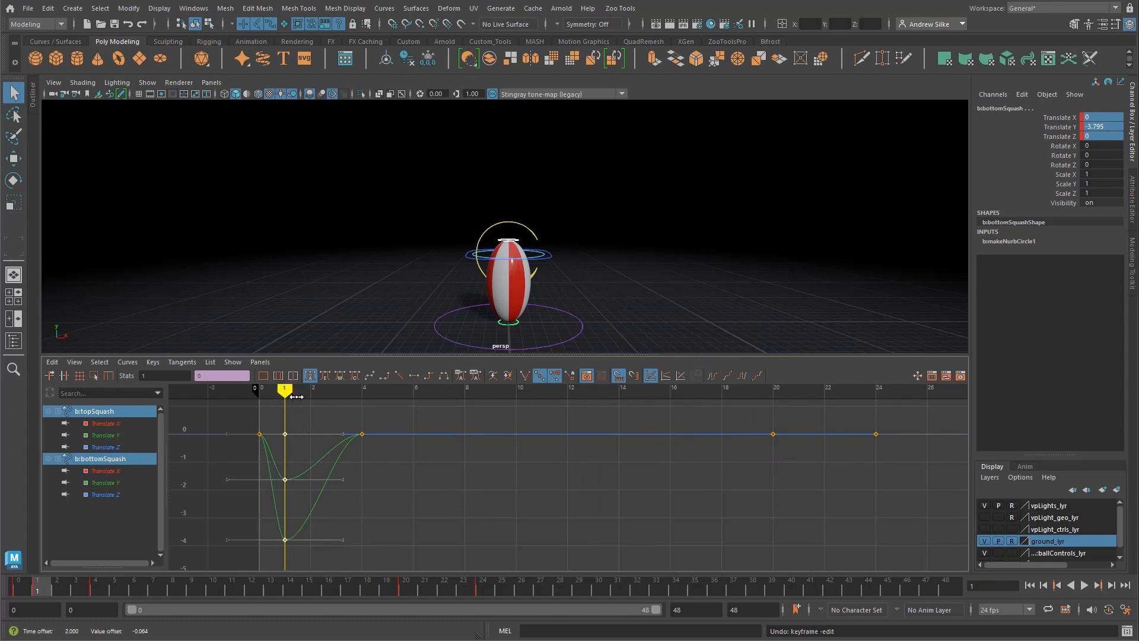
key(k)
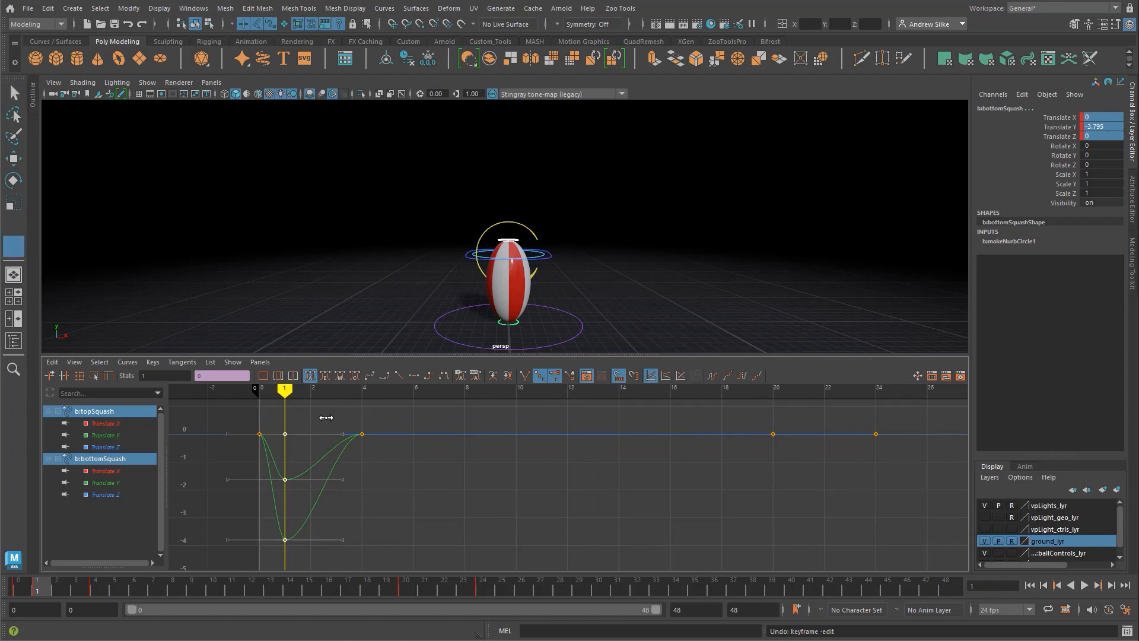
middle_drag(310, 418, 415, 422)
drag(60, 584, 46, 590)
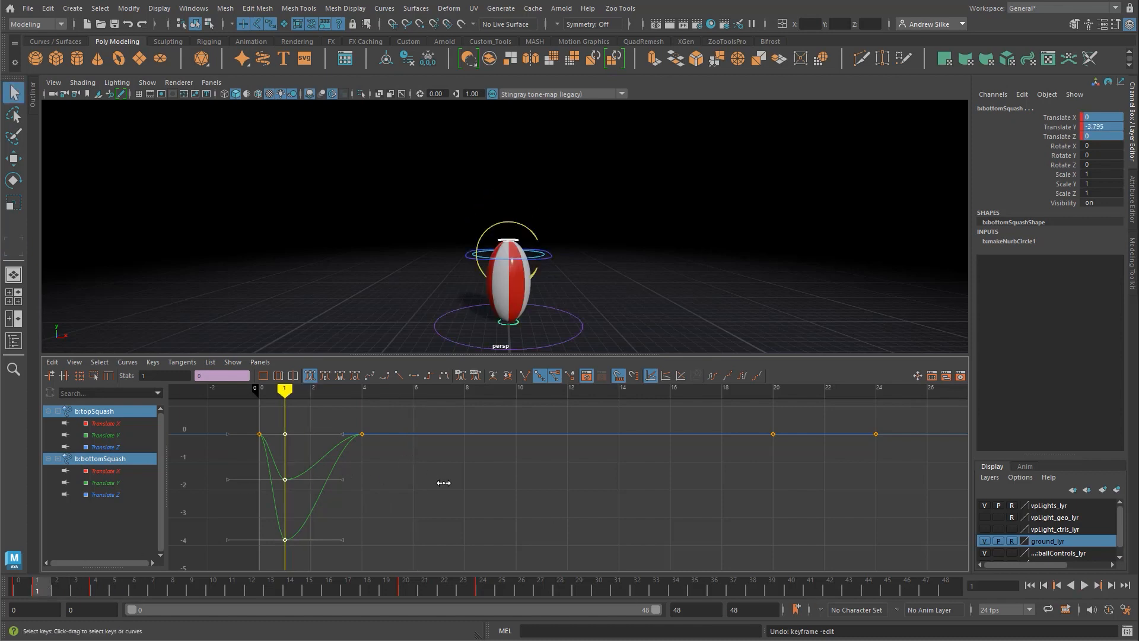
key(k)
key(k)
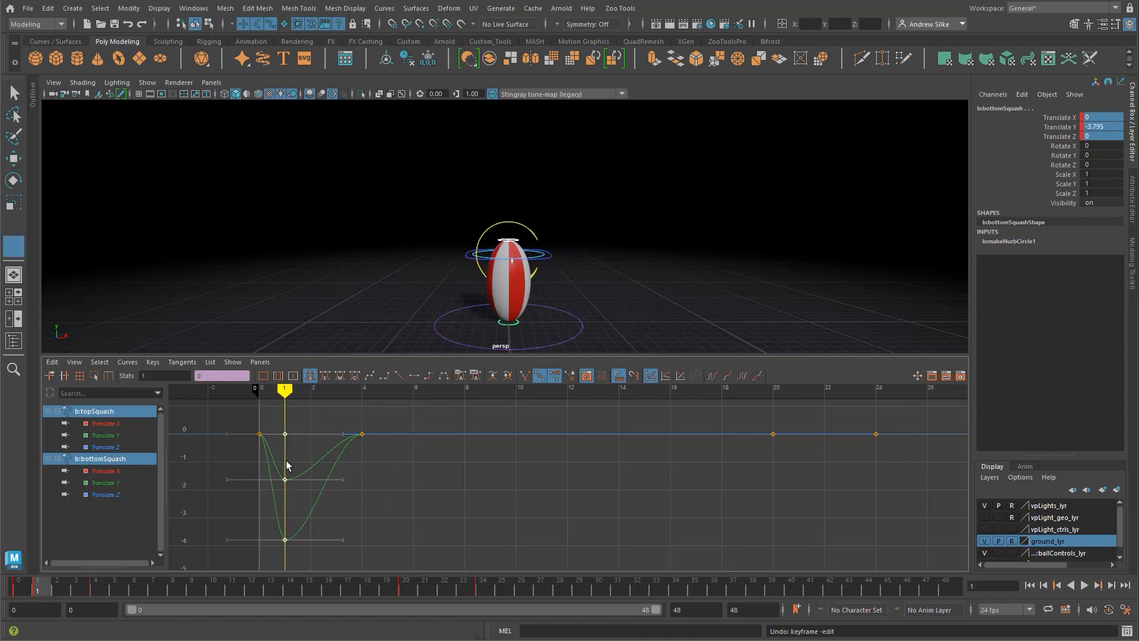
Step: Carry the frame 1 stretch pose of both squash controls over to frame 19 and key their translation channels
mouse_move(286, 461)
middle_down()
mouse_move(751, 492)
mouse_move(746, 510)
middle_up()
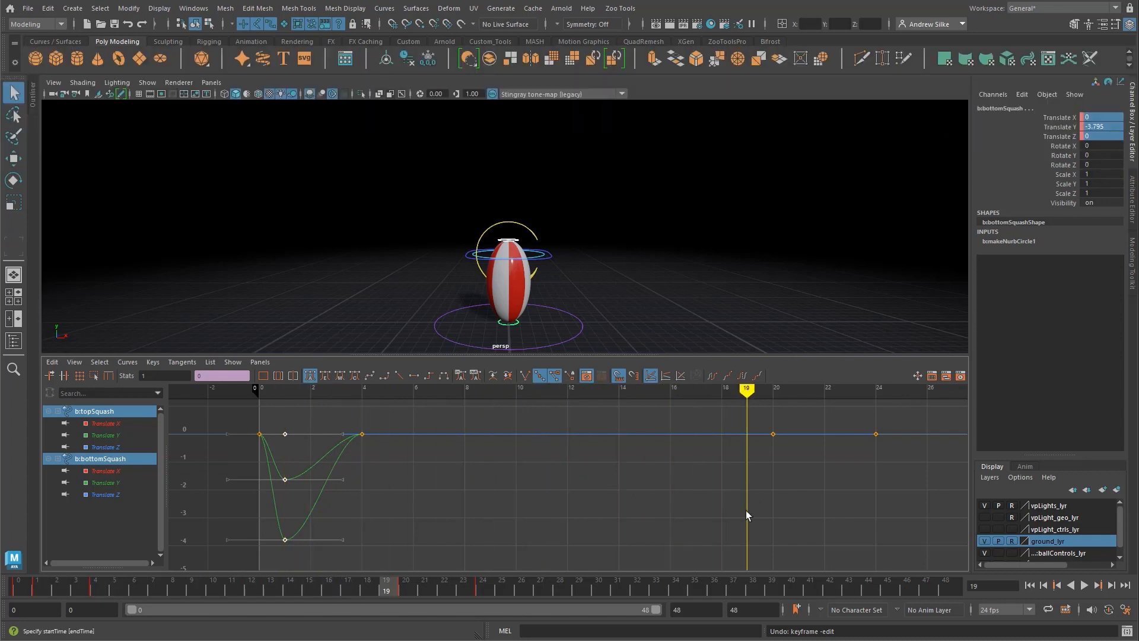
key(shift+w)
key(k)
mouse_move(333, 460)
middle_down()
mouse_move(259, 468)
mouse_move(478, 473)
mouse_move(428, 499)
mouse_move(564, 528)
mouse_move(310, 548)
mouse_move(292, 424)
middle_up()
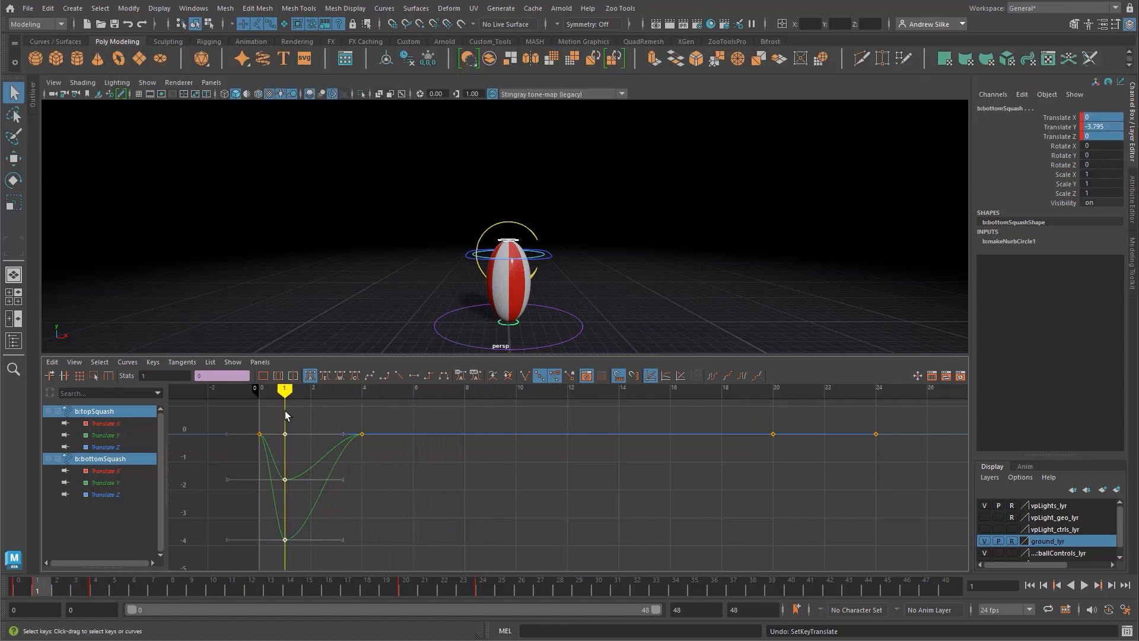
mouse_move(284, 415)
middle_down()
mouse_move(760, 454)
mouse_move(747, 454)
middle_up()
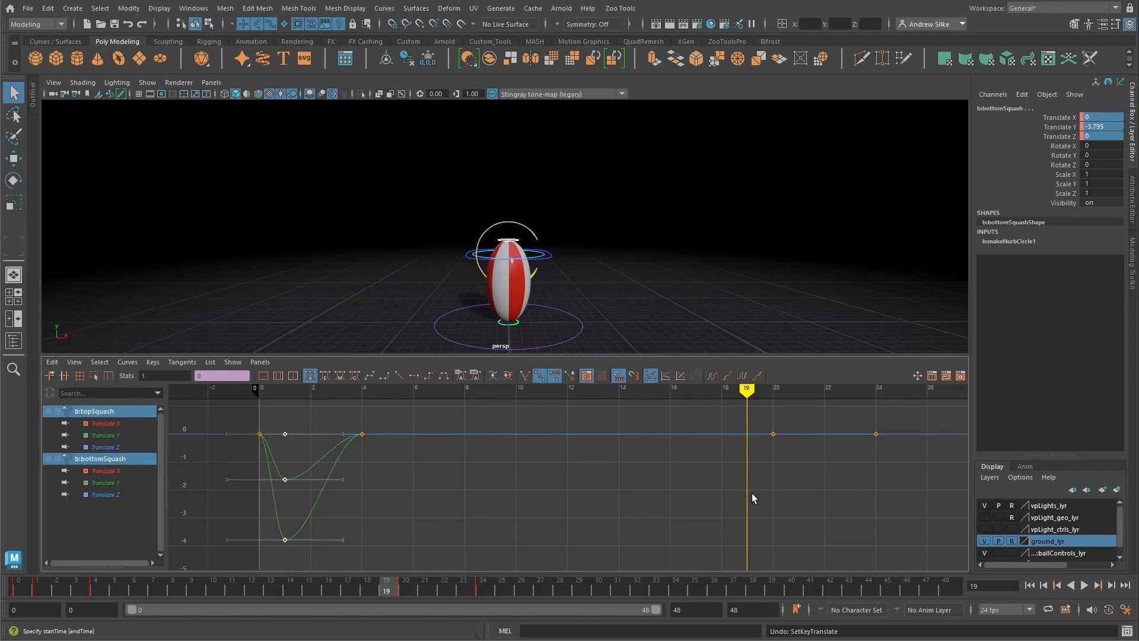
key(shift+w)
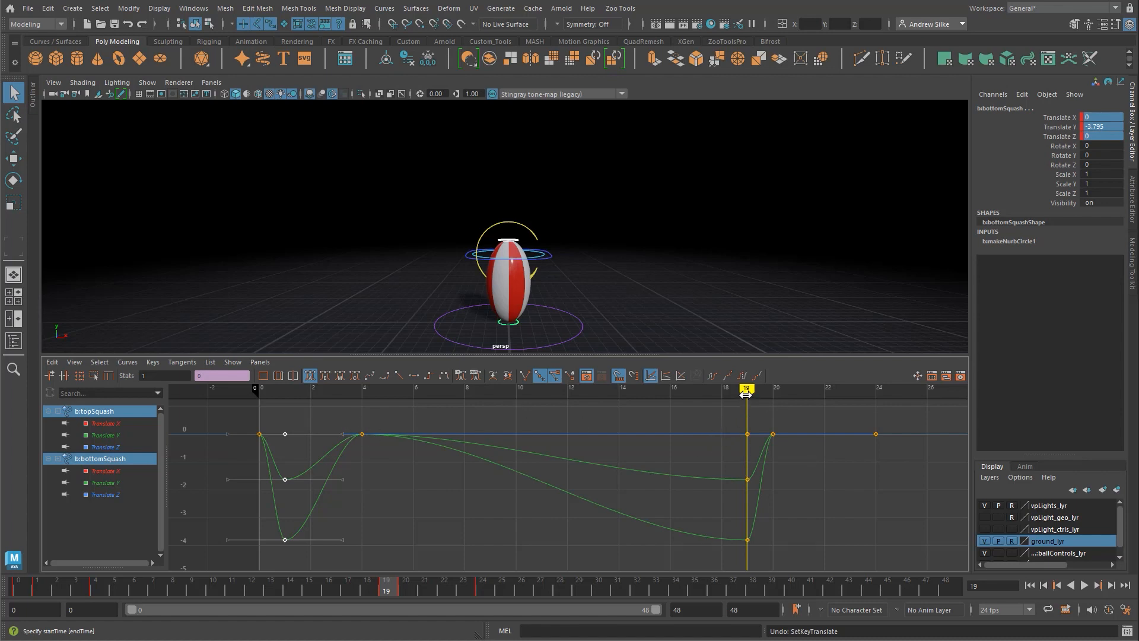
Step: At frame 16, try zeroing the translation of both squash controls and keying it
drag(745, 395, 669, 394)
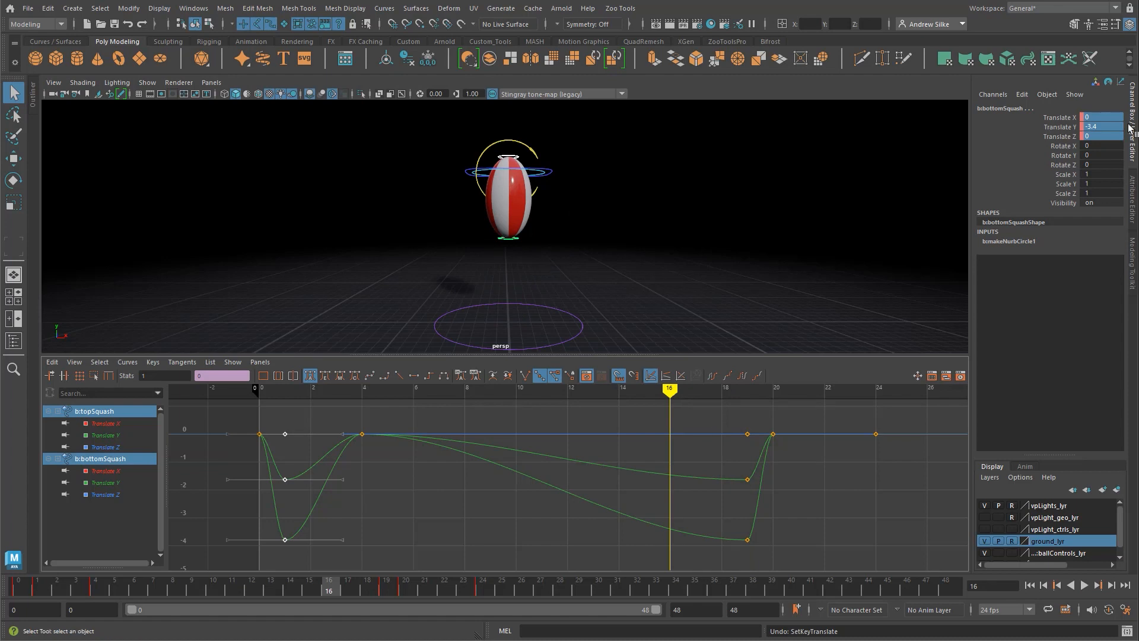
double_click(1109, 139)
key(Return)
mouse_move(591, 513)
alt+middle_down()
mouse_move(580, 519)
mouse_move(610, 488)
mouse_move(608, 498)
alt+middle_up()
key(shift+w)
key(ctrl+z)
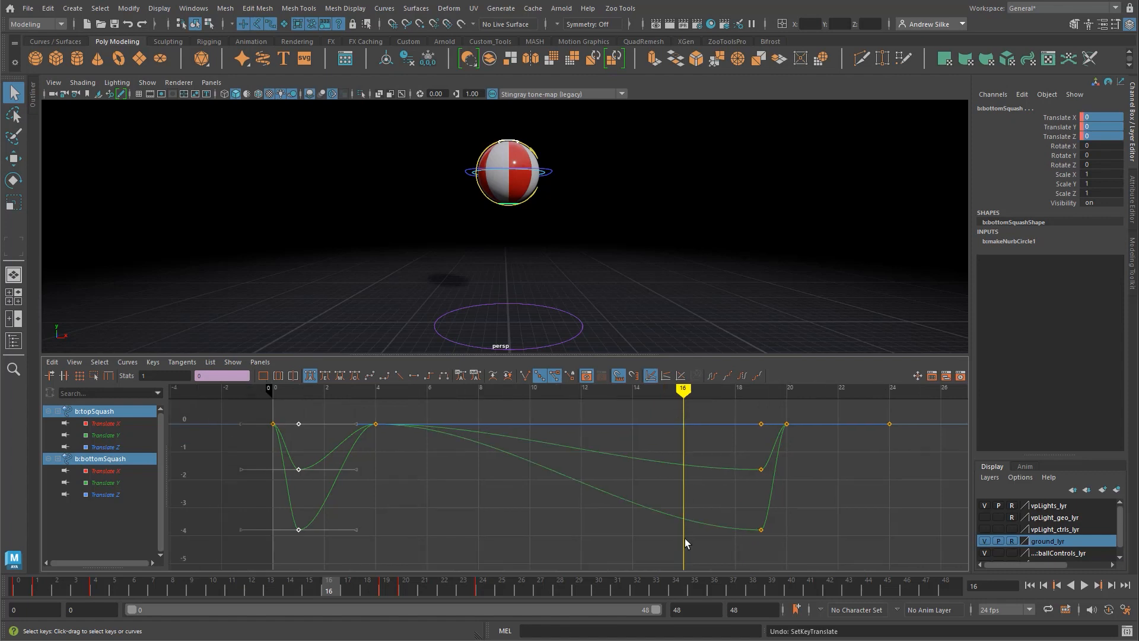
alt+middle_drag(663, 475, 655, 494)
key(alt+a)
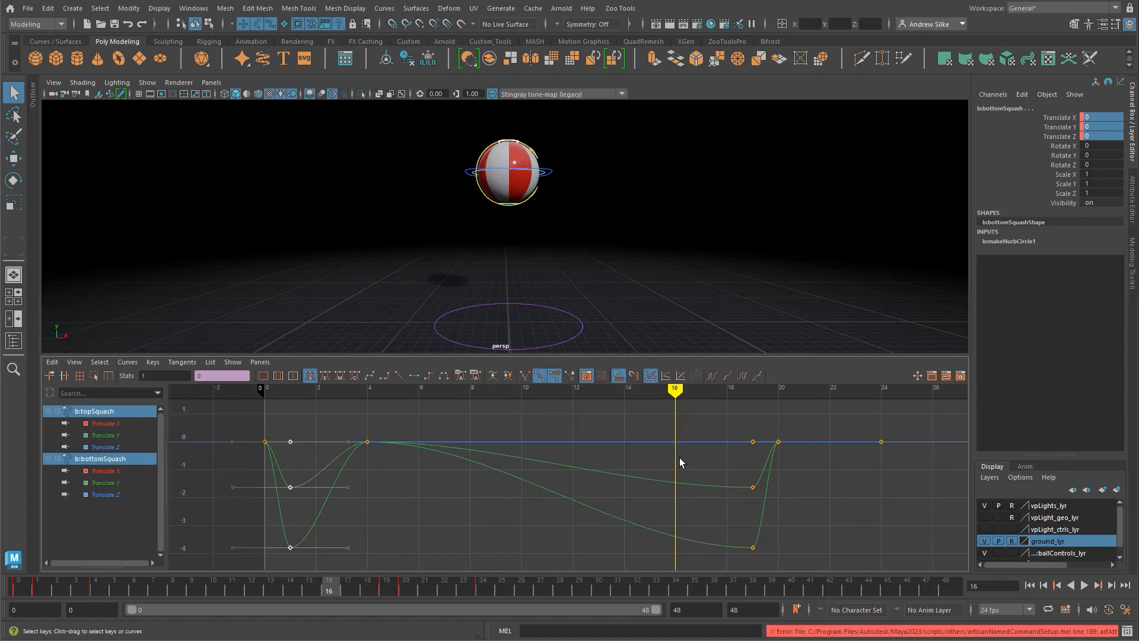
middle_drag(765, 452, 763, 454)
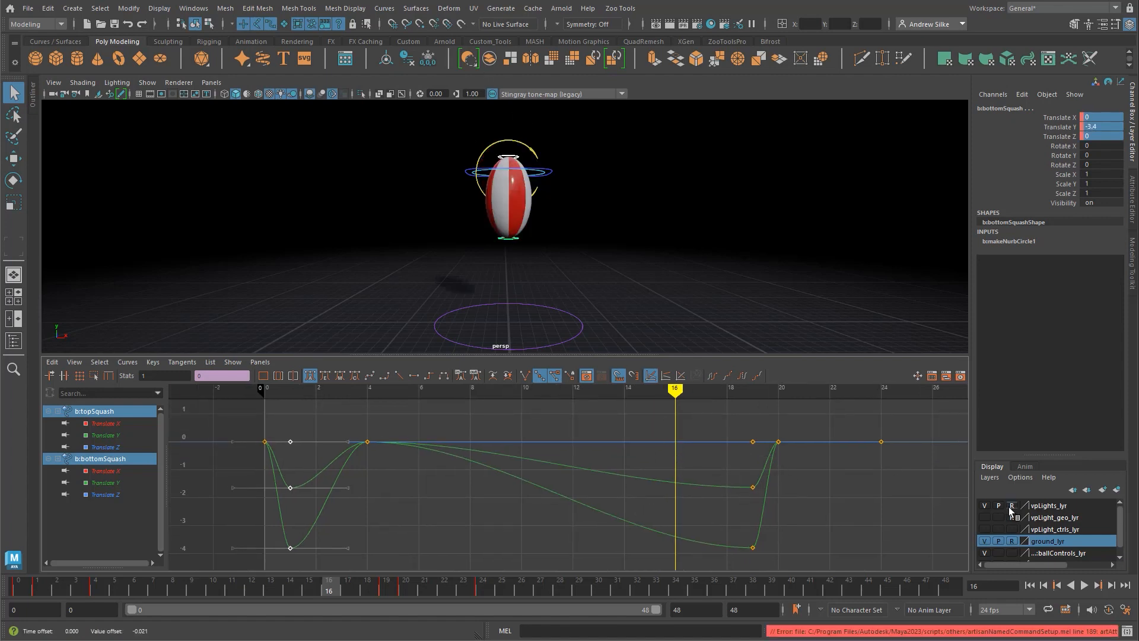
mouse_move(676, 392)
mouse_down()
mouse_move(694, 393)
mouse_move(674, 391)
mouse_up()
Step: Try copying the frame 4 keys of both squash controls and pasting them at frame 16
click(446, 498)
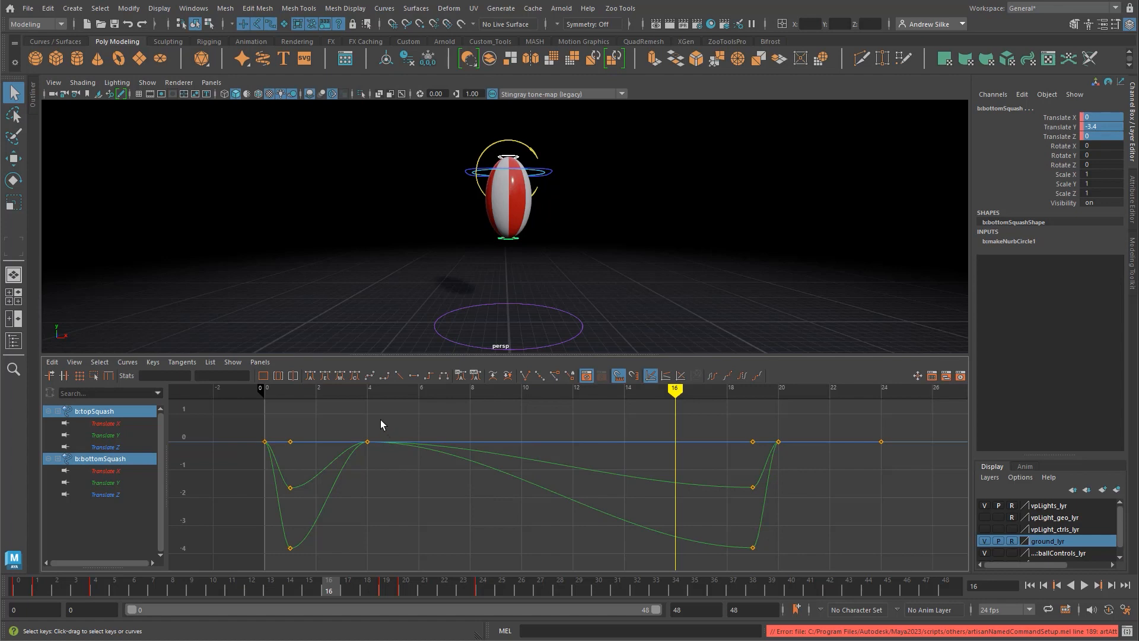
drag(356, 473, 356, 473)
key(ctrl+c)
key(ctrl+v)
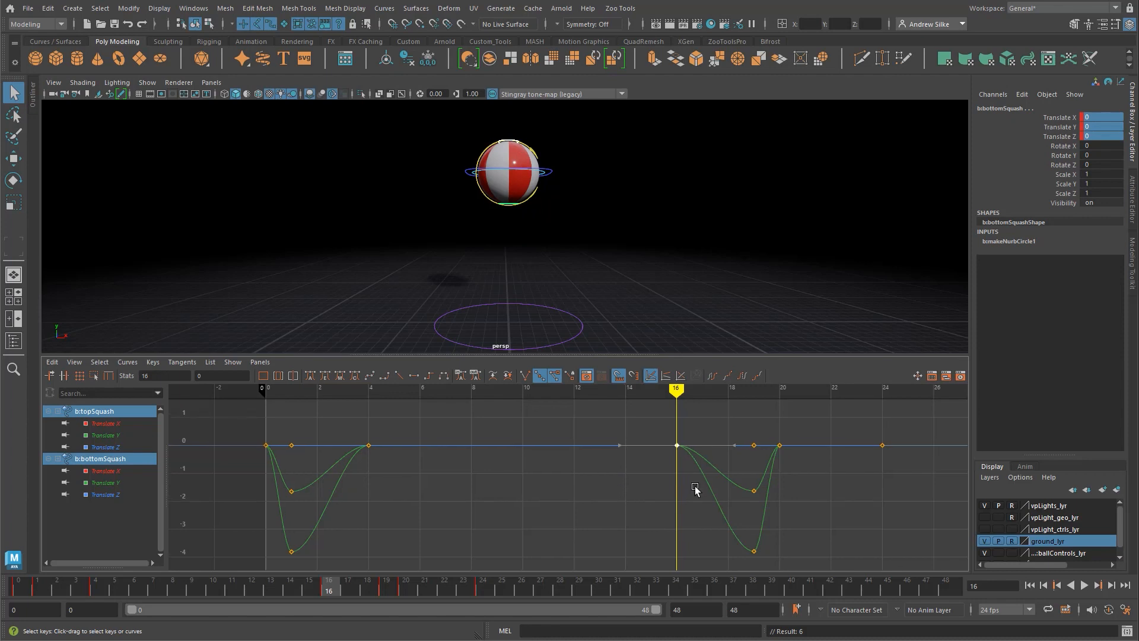
key(ctrl+z)
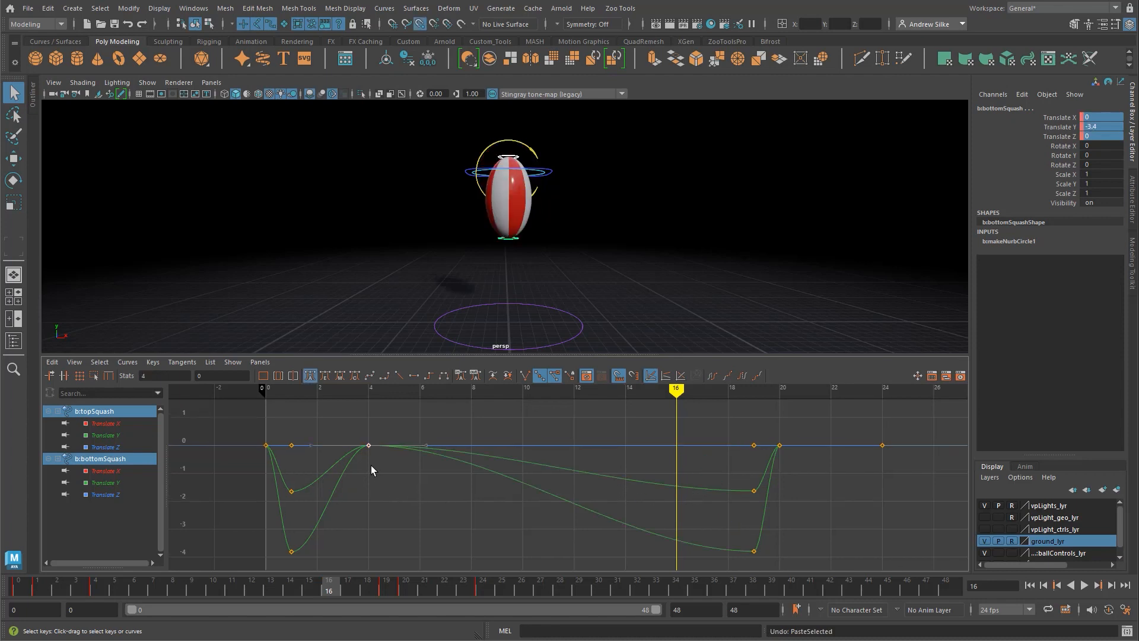
Step: Carry the unstretched frame 4 pose of both squash controls over to frame 16 and key it
drag(681, 394, 369, 393)
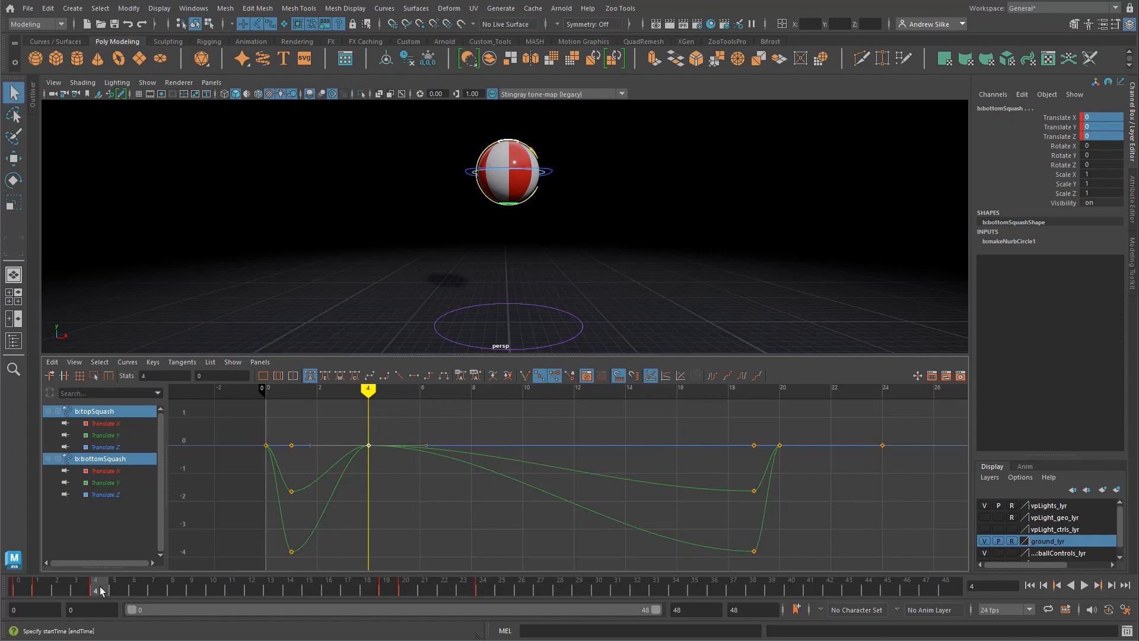
mouse_move(98, 587)
mouse_down()
mouse_move(388, 593)
mouse_move(328, 585)
mouse_up()
key(s)
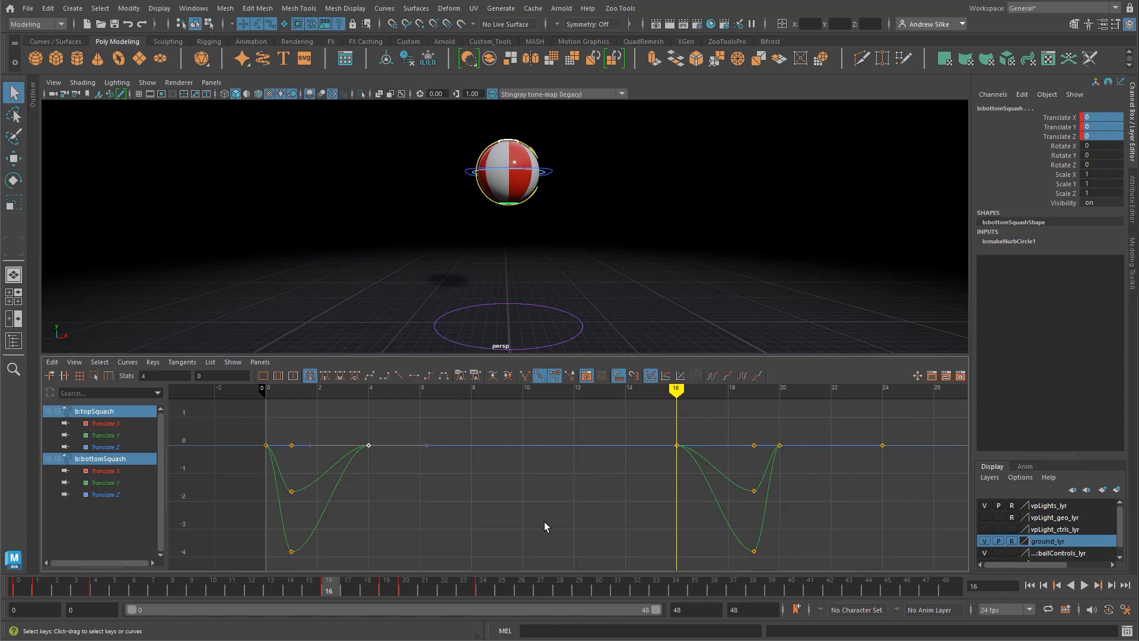
alt+middle_drag(627, 502, 627, 498)
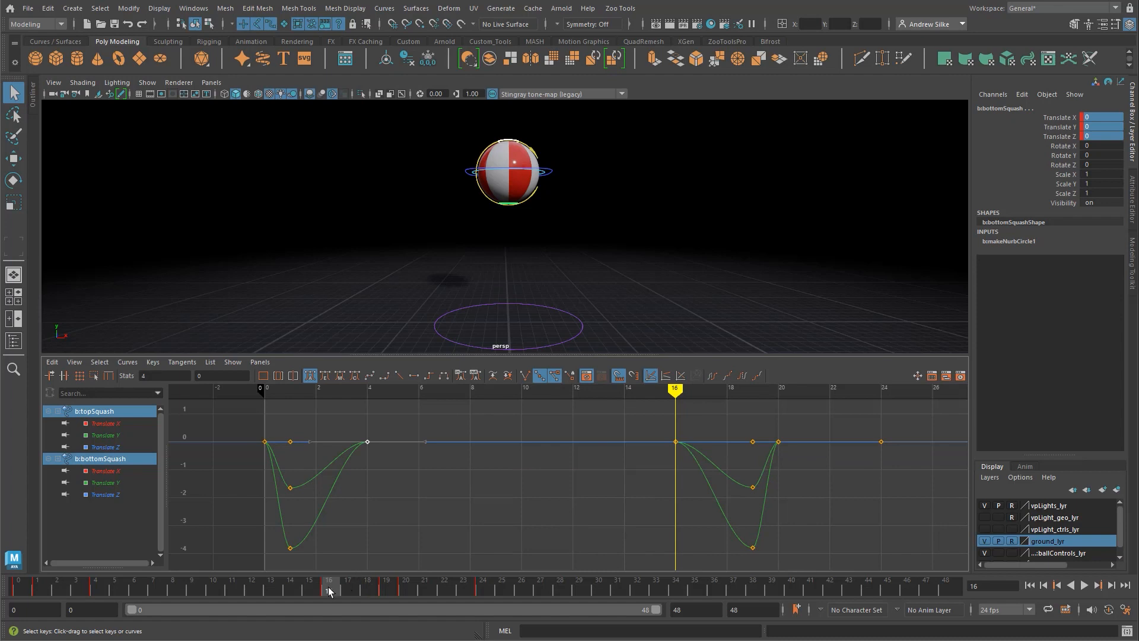
Step: Play back the bounce to check the stretch, enlarging the perspective view above the Graph Editor
key(alt+v)
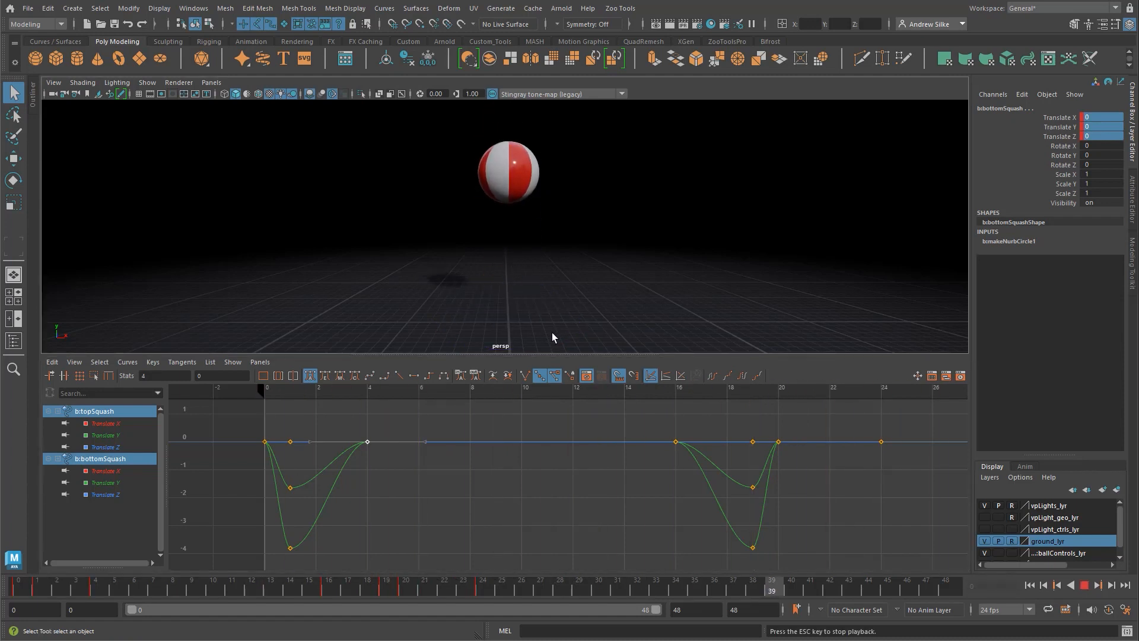
key(Escape)
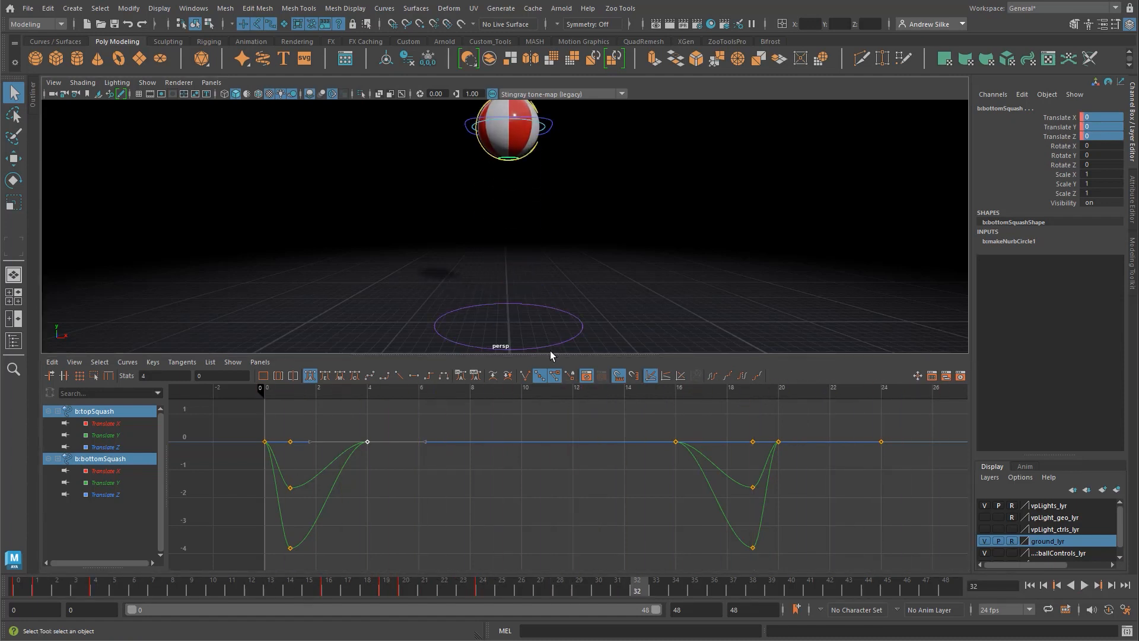
drag(550, 355, 555, 431)
key(alt+v)
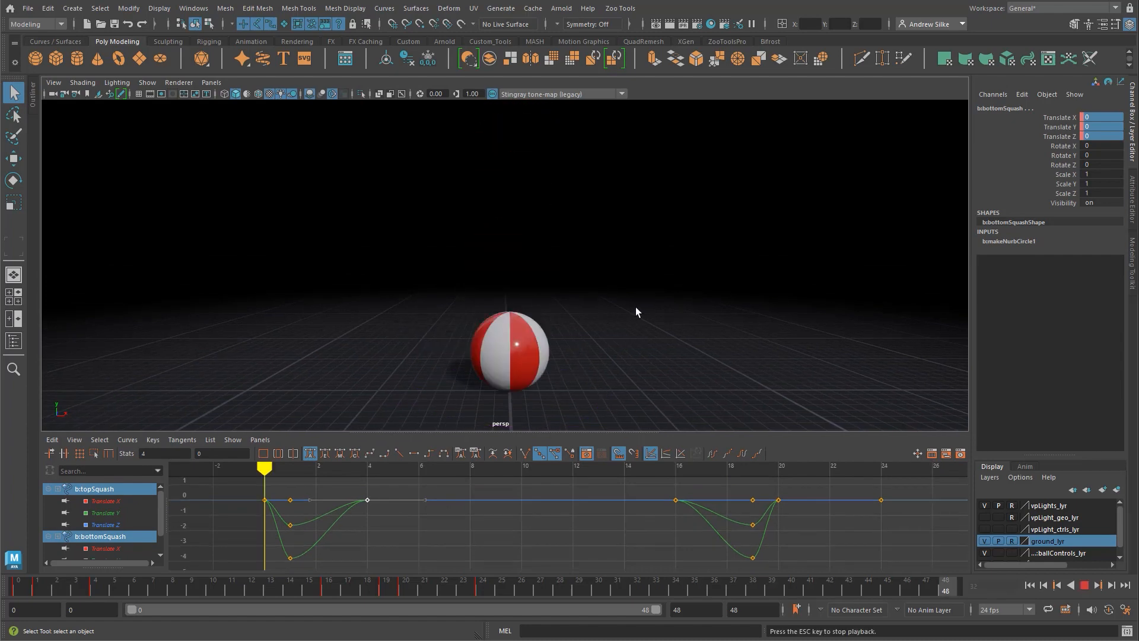
key(Escape)
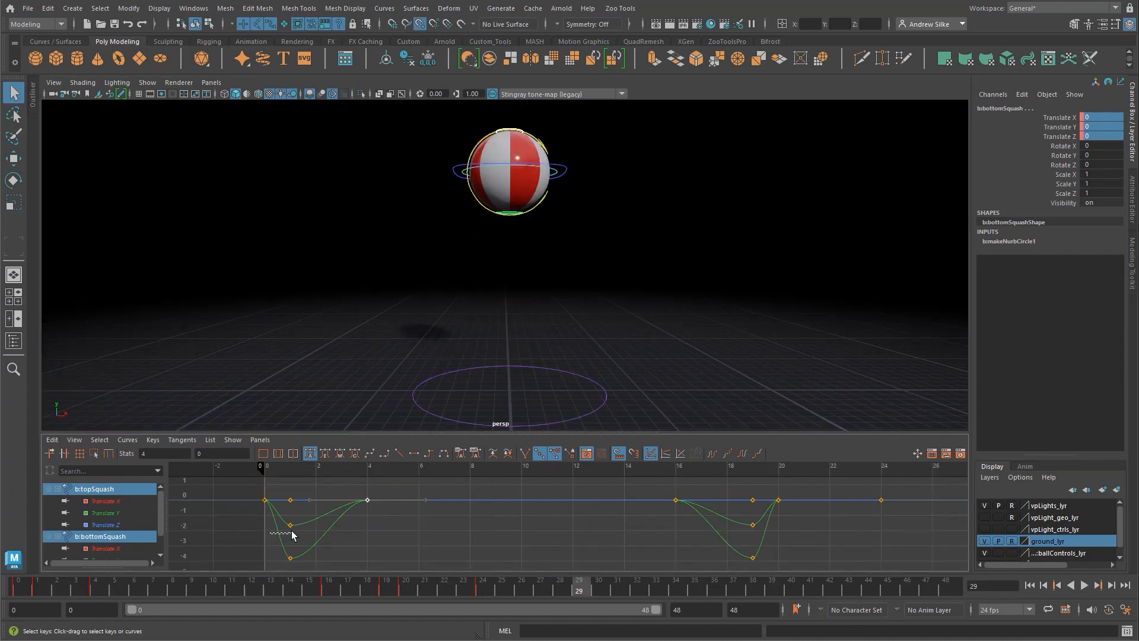
Step: Scrub from the frame 1 stretch to the ground contact at frame 20 and examine the squash control curves
drag(291, 531, 297, 535)
mouse_move(45, 588)
mouse_down()
mouse_move(26, 587)
mouse_move(203, 588)
mouse_move(18, 588)
mouse_move(410, 588)
mouse_up()
alt+middle_drag(811, 534, 659, 540)
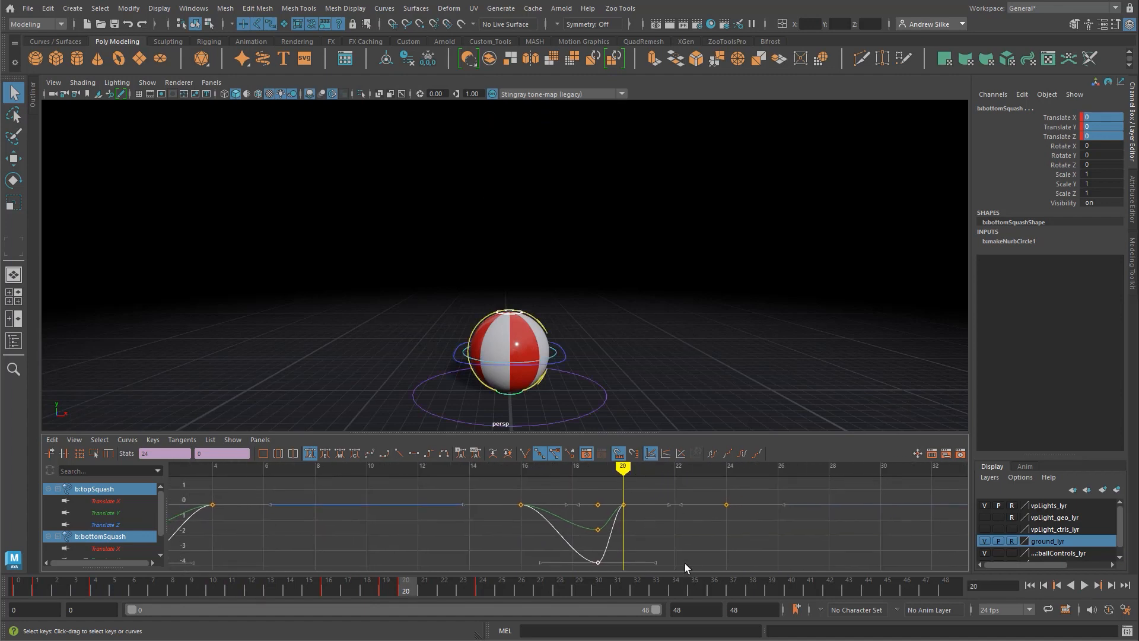
click(661, 483)
Step: At frame 22, lower the topSquash control to Translate Y -2.772 and key its translation channels
mouse_move(624, 469)
mouse_down()
mouse_move(713, 469)
mouse_move(625, 475)
mouse_move(676, 476)
mouse_up()
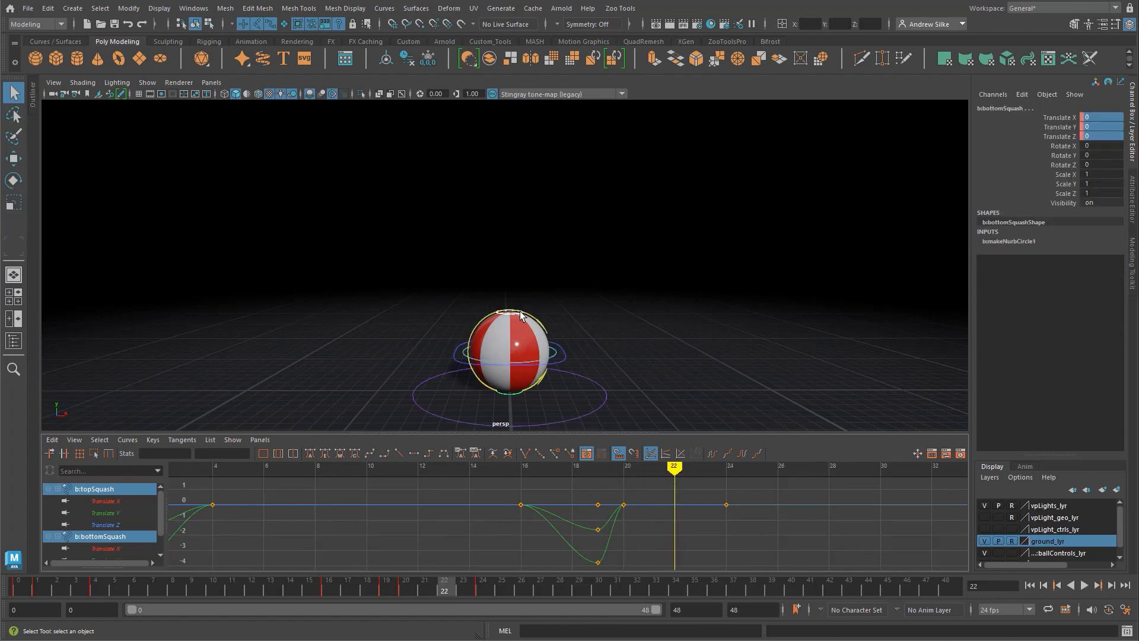
click(521, 317)
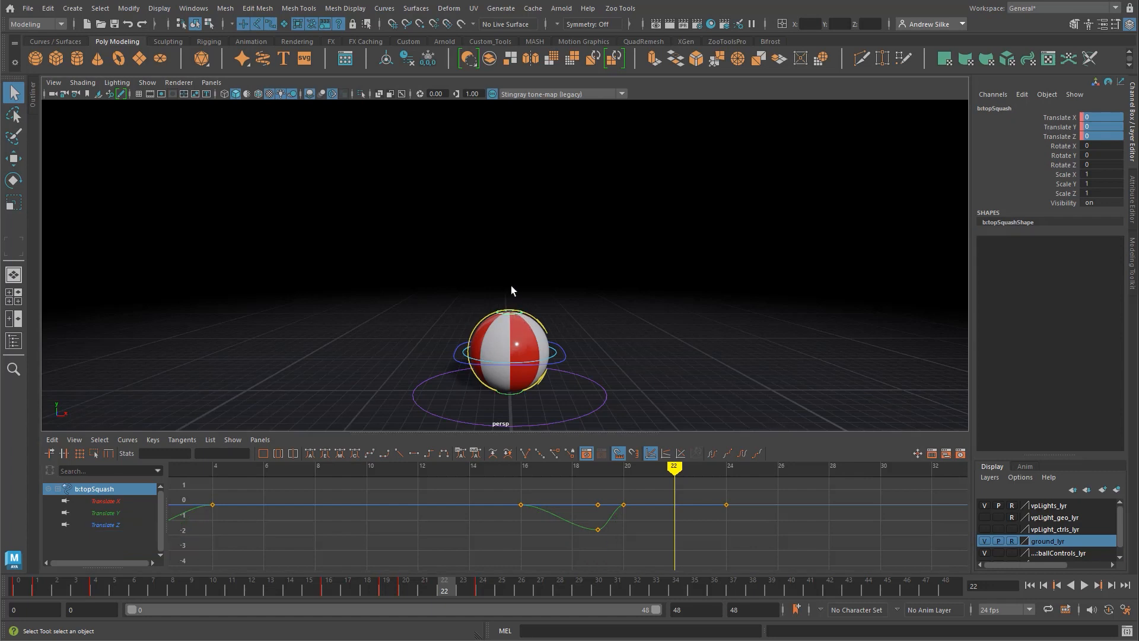
key(w)
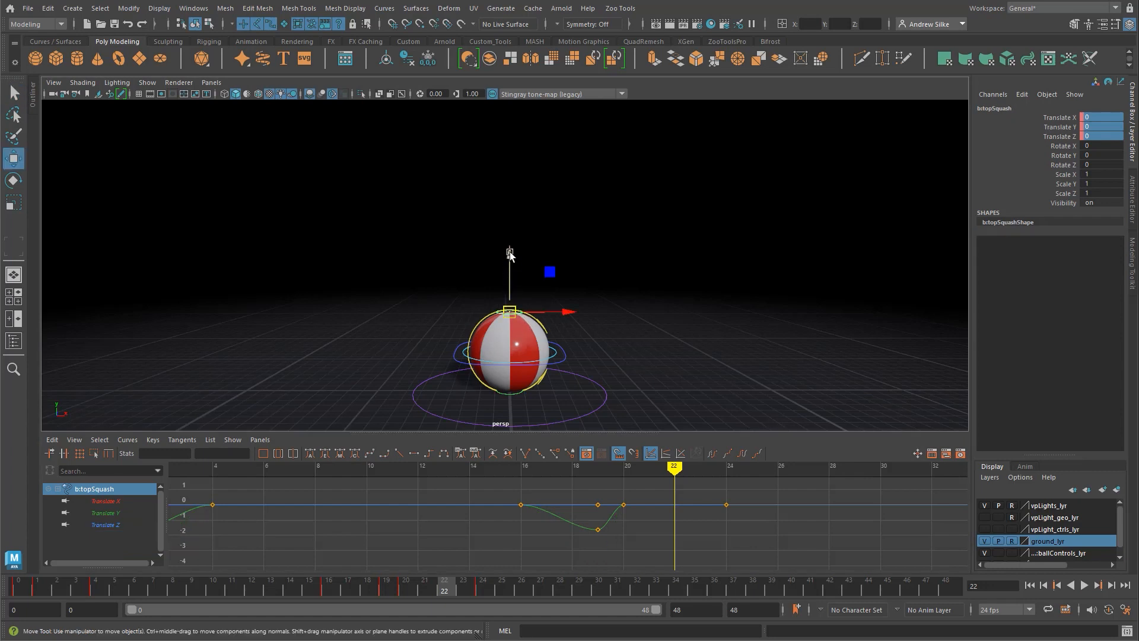
drag(510, 254, 514, 291)
alt+middle_drag(541, 295, 564, 218)
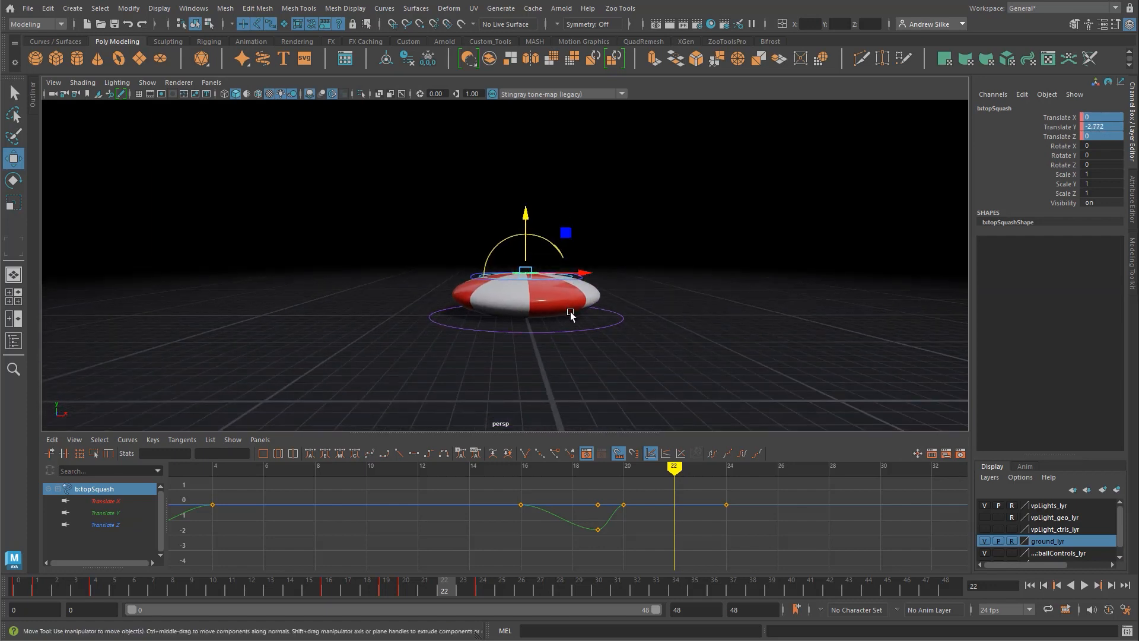
key(shift+w)
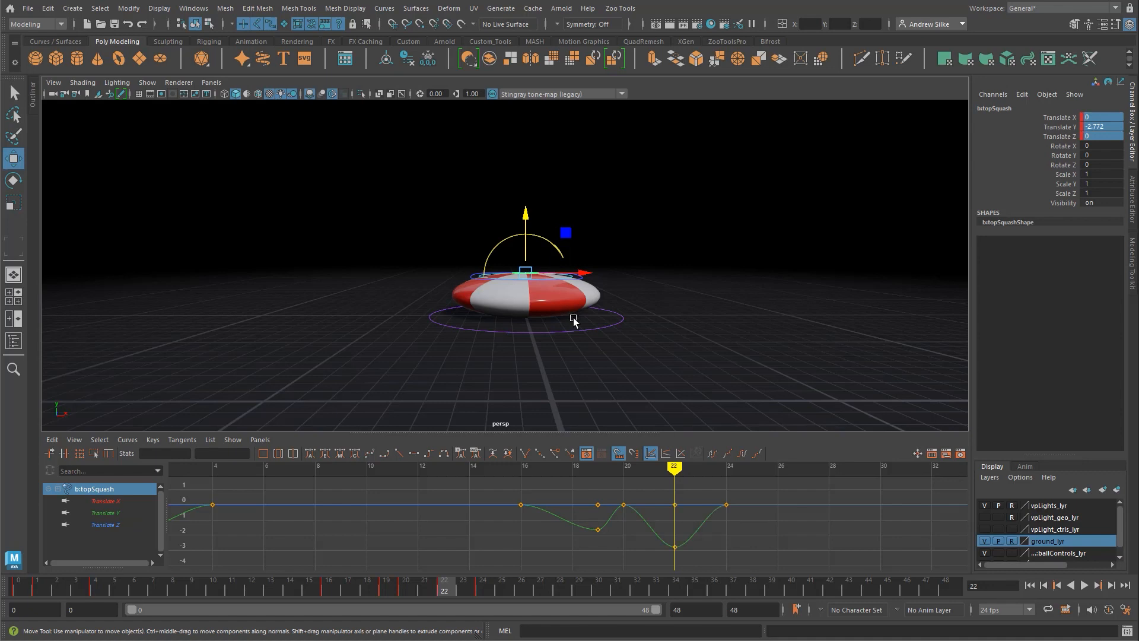
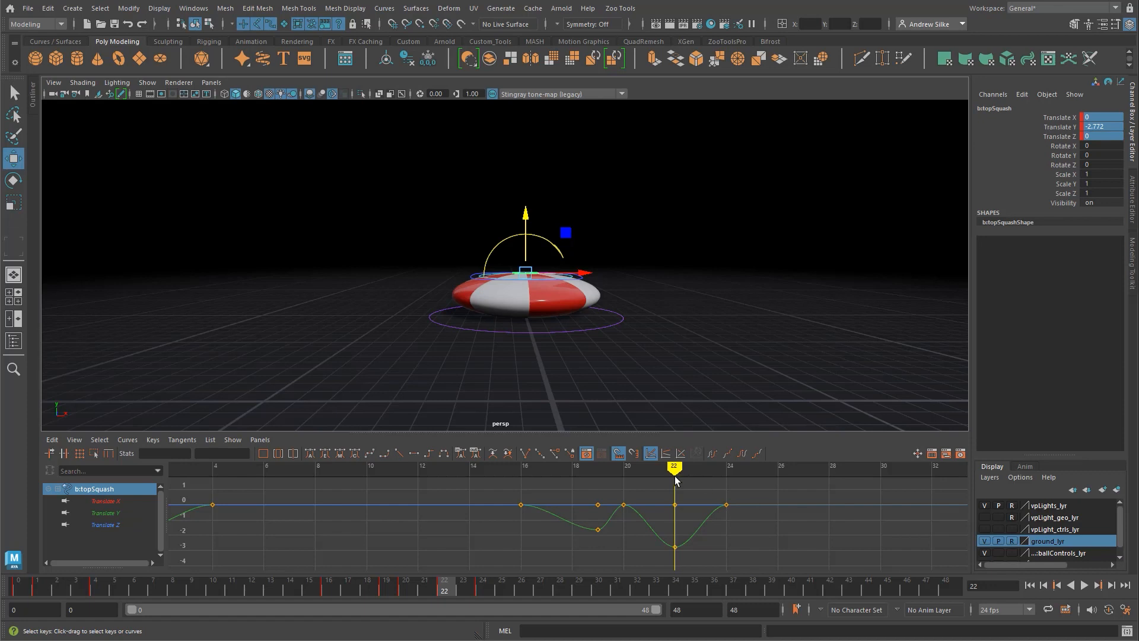
Step: Scrub to the end of the squash at frame 24, then play back the bounce to check the ground contact
mouse_move(675, 469)
mouse_down()
mouse_move(538, 469)
mouse_move(856, 475)
mouse_move(726, 474)
mouse_up()
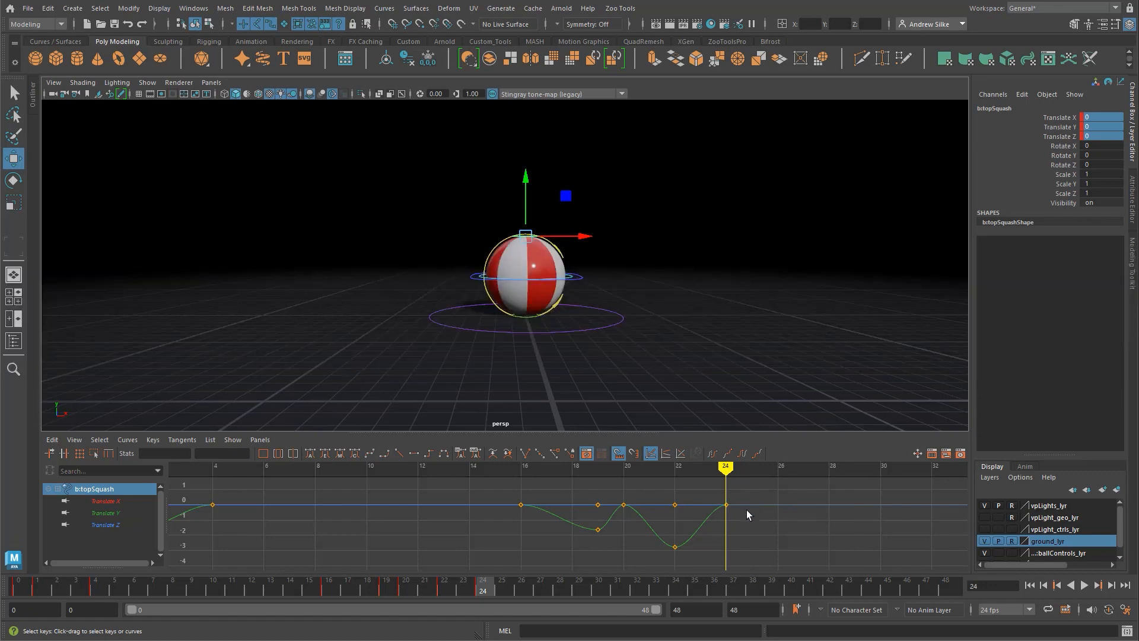
alt+shift+right_drag(759, 496, 733, 496)
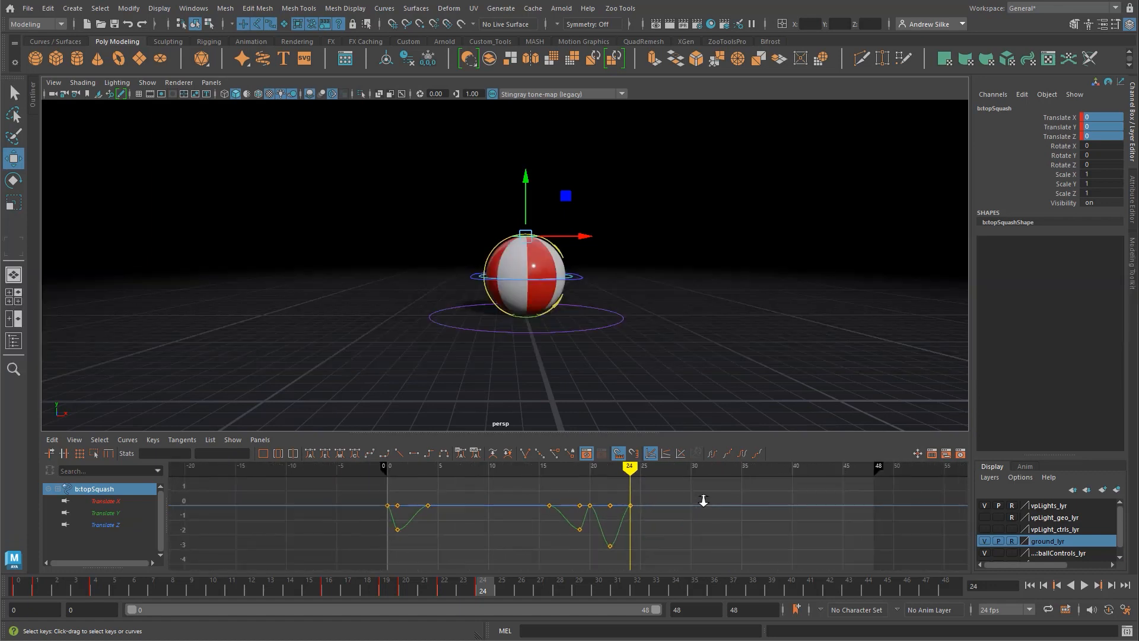
alt+middle_drag(693, 497, 587, 528)
key(alt+v)
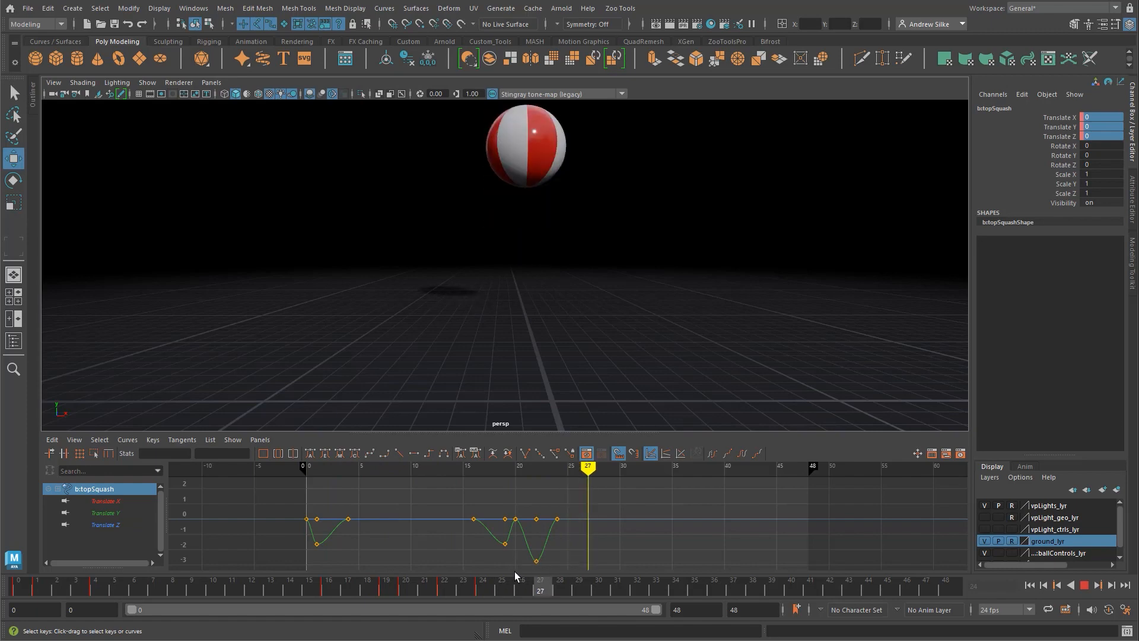
key(alt+v)
Step: Select all translation curves of the bottomSquash and topSquash controls and set their post-infinity to cycle
click(538, 314)
click(532, 267)
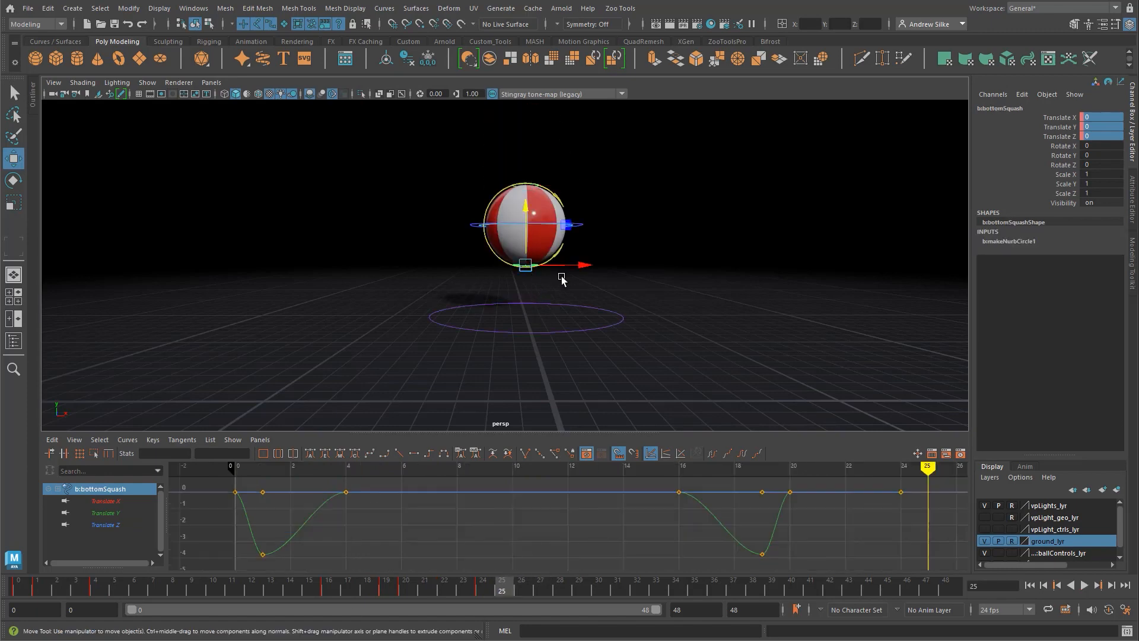
alt+drag(555, 187, 491, 165)
shift+click(536, 190)
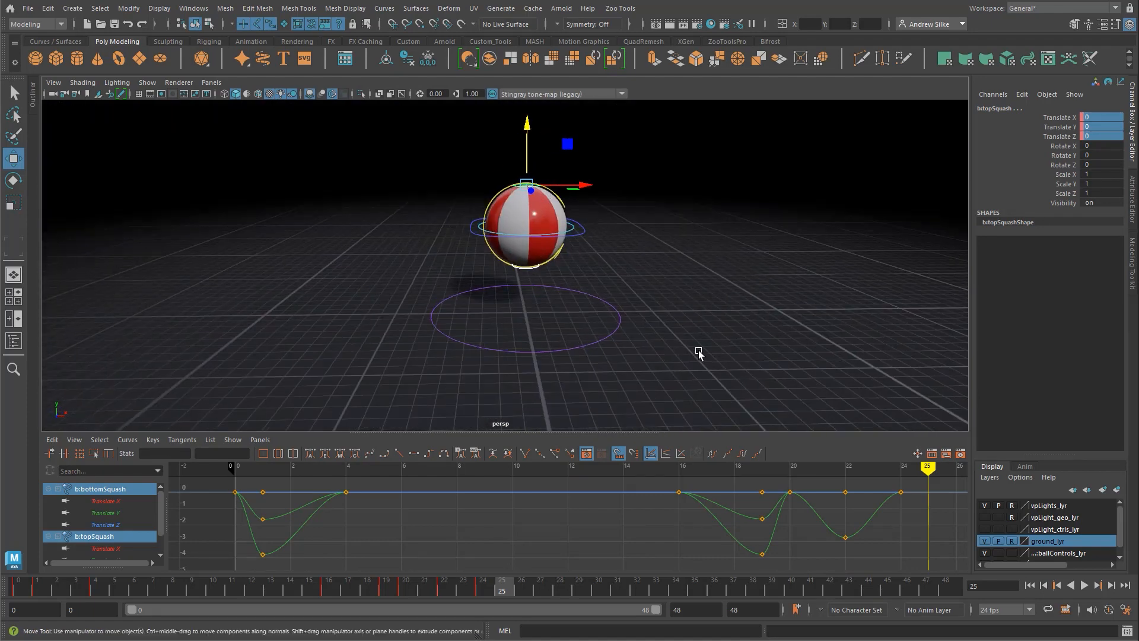
alt+middle_drag(605, 554, 617, 565)
mouse_move(700, 529)
alt+shift+right_down()
mouse_move(647, 529)
mouse_move(707, 528)
alt+shift+right_up()
alt+middle_drag(687, 509, 625, 516)
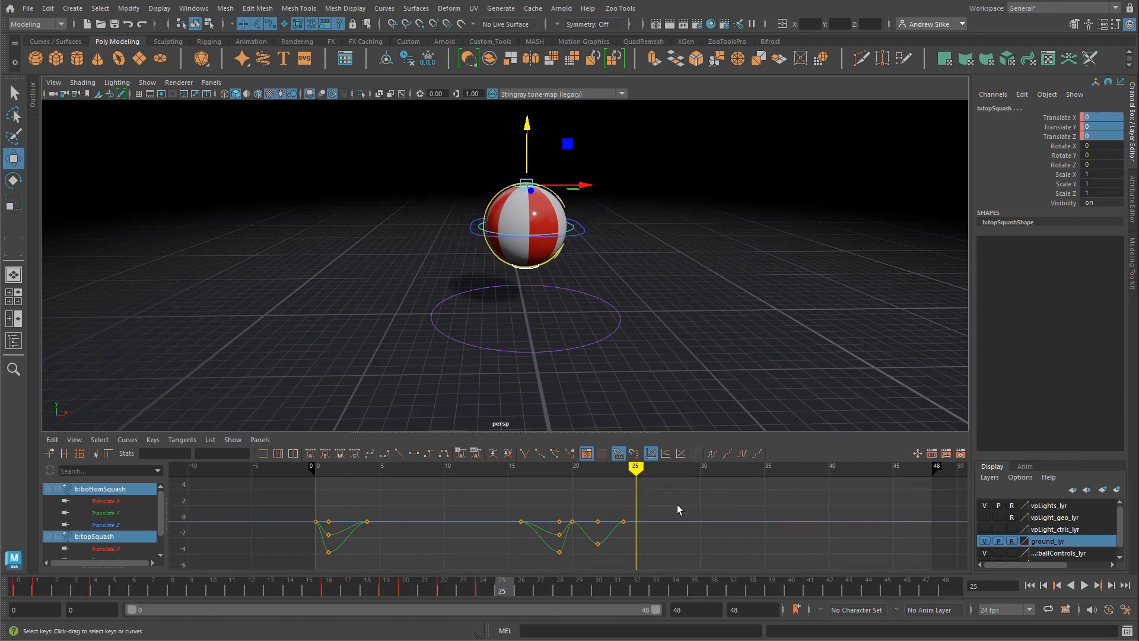
key(f)
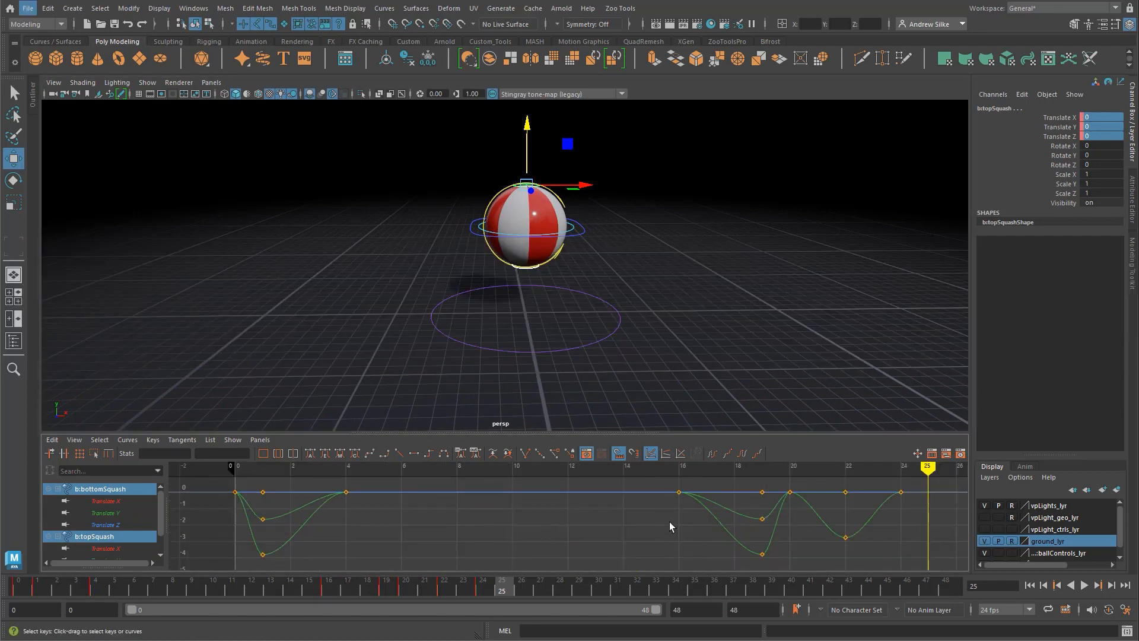
alt+right_drag(669, 521, 652, 525)
alt+middle_drag(656, 529, 630, 531)
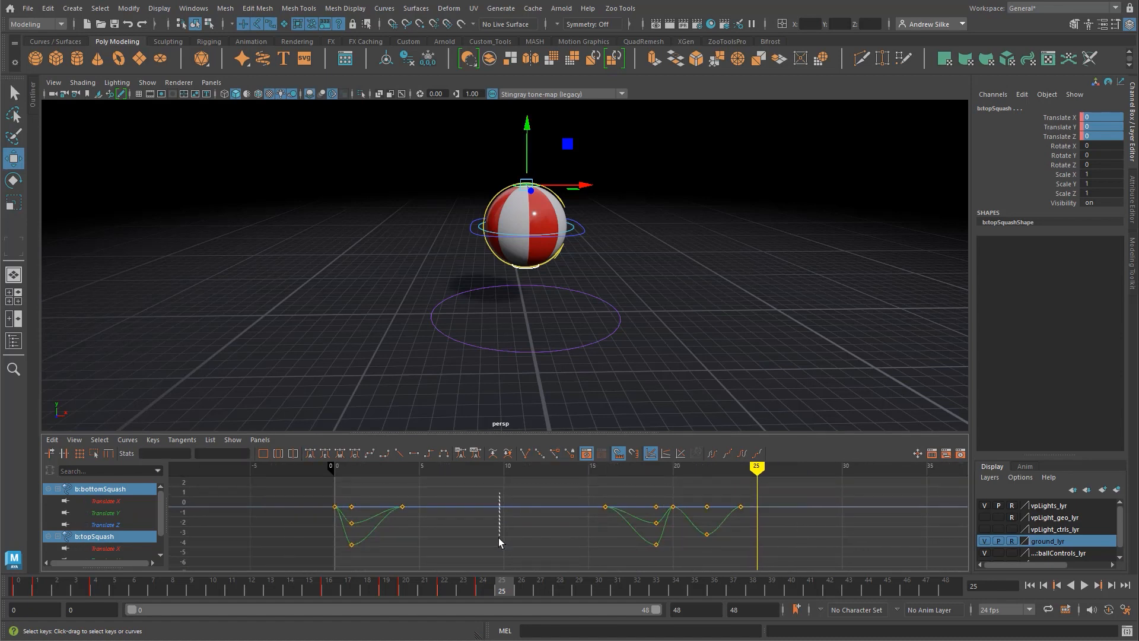
drag(499, 538, 497, 543)
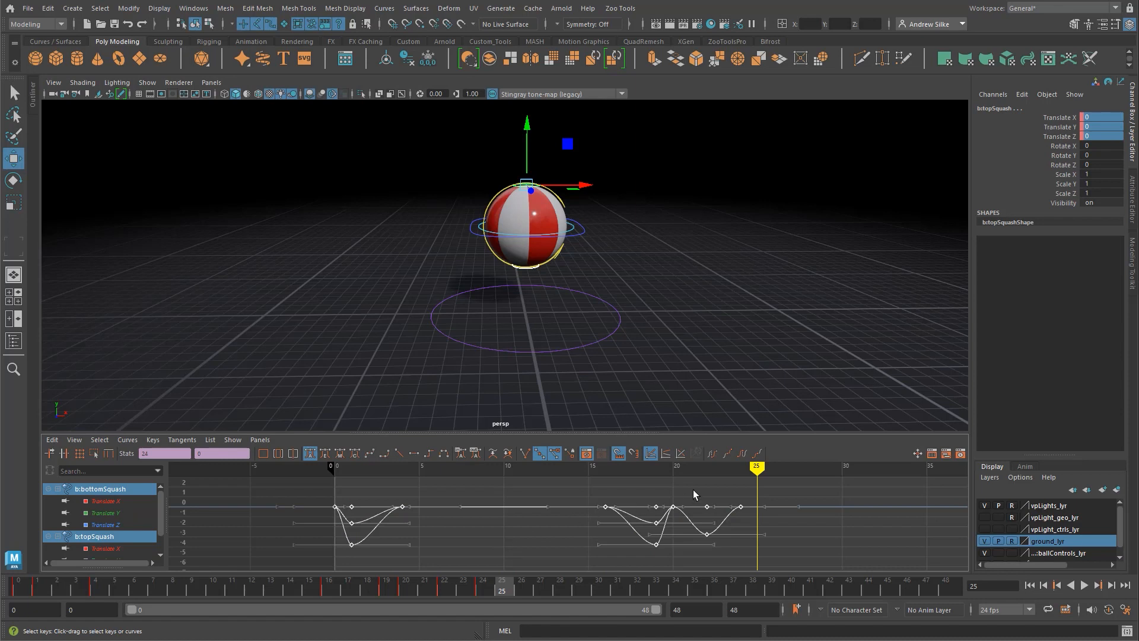
click(743, 456)
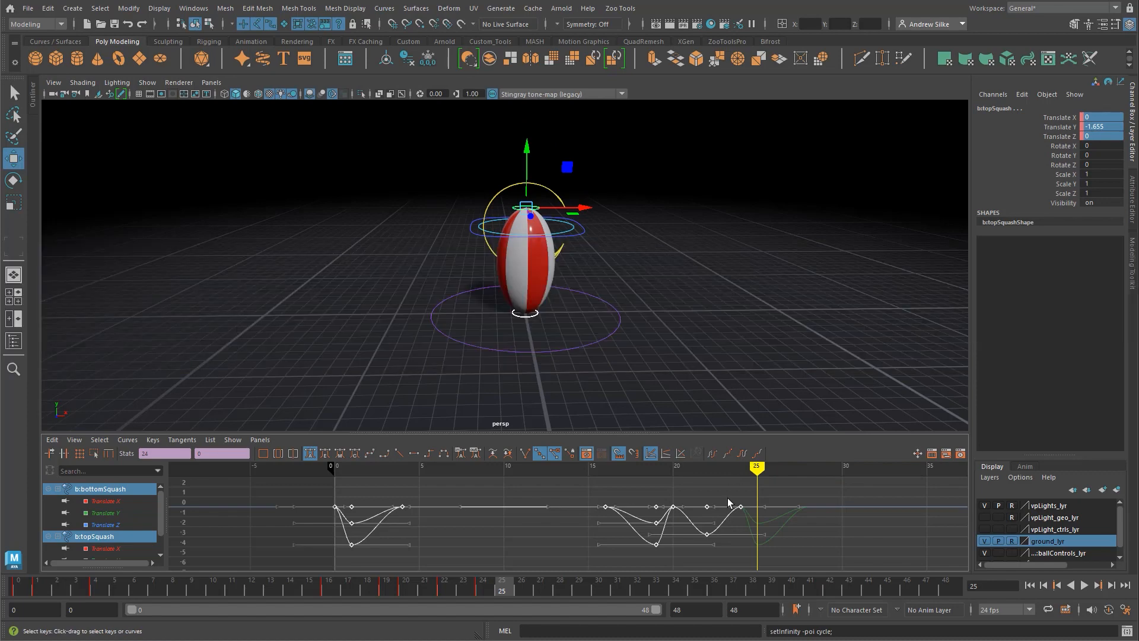
Step: Examine the repeating squash curves and play back the cycled bounce in the perspective view from a low angle
click(810, 503)
alt+right_drag(809, 503, 761, 502)
alt+middle_drag(761, 502, 735, 491)
key(alt+v)
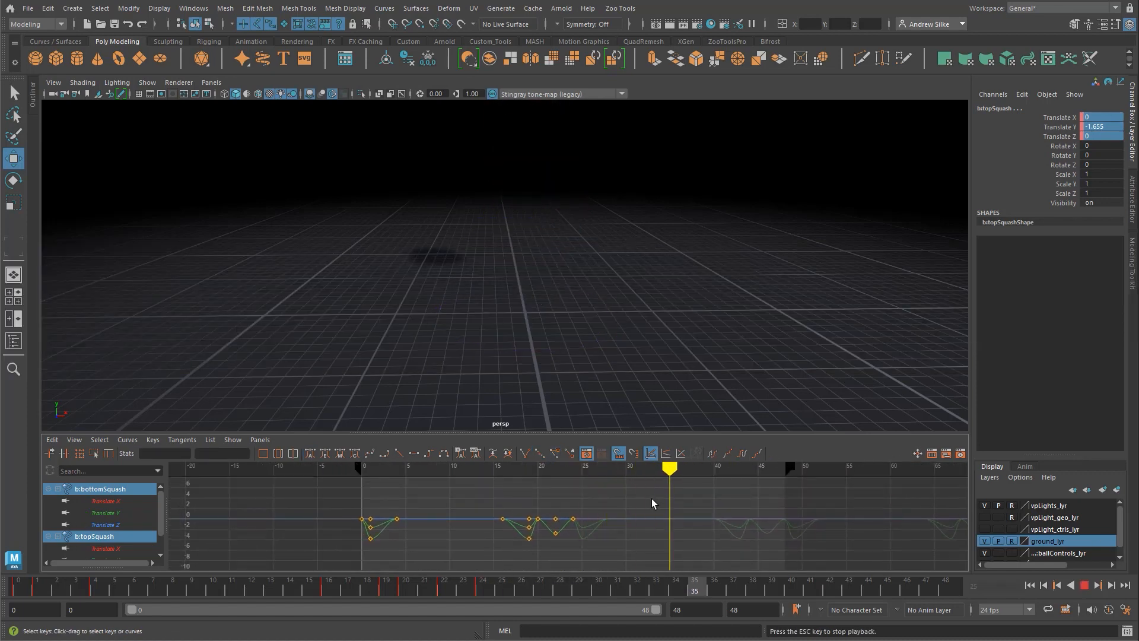
alt+middle_drag(667, 324, 661, 387)
alt+right_drag(661, 386, 666, 340)
alt+drag(666, 339, 661, 305)
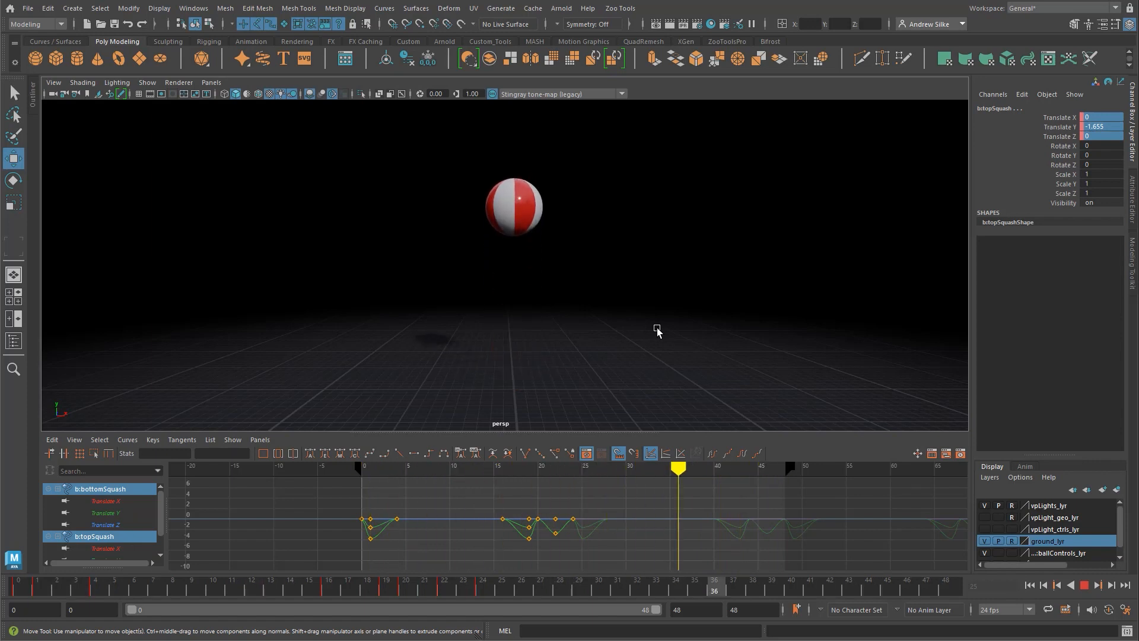
key(Escape)
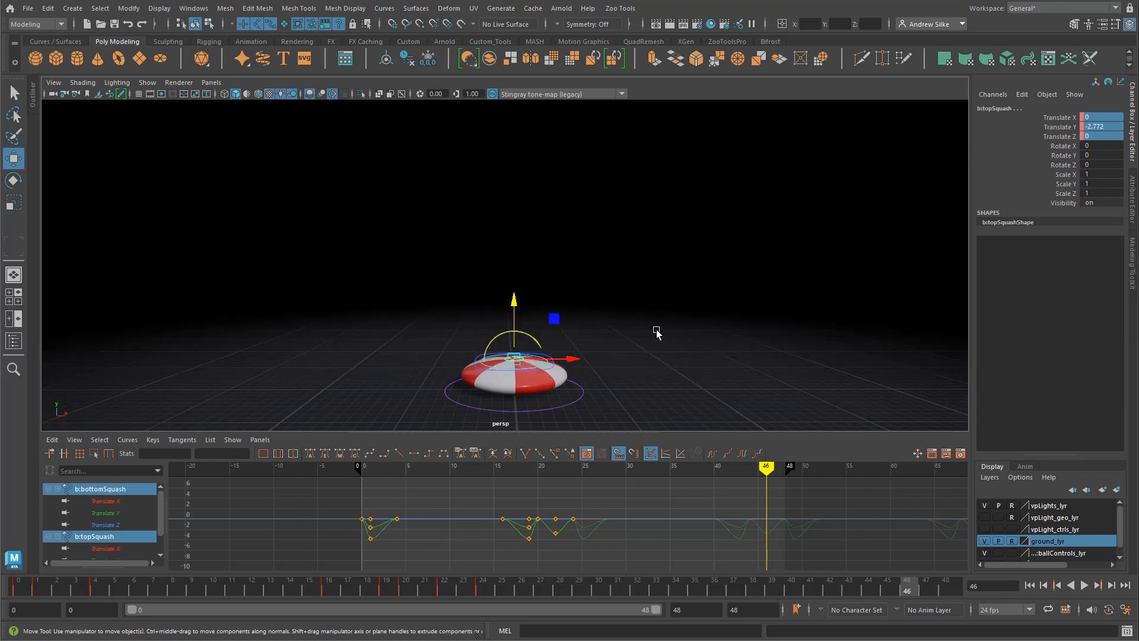
key(q)
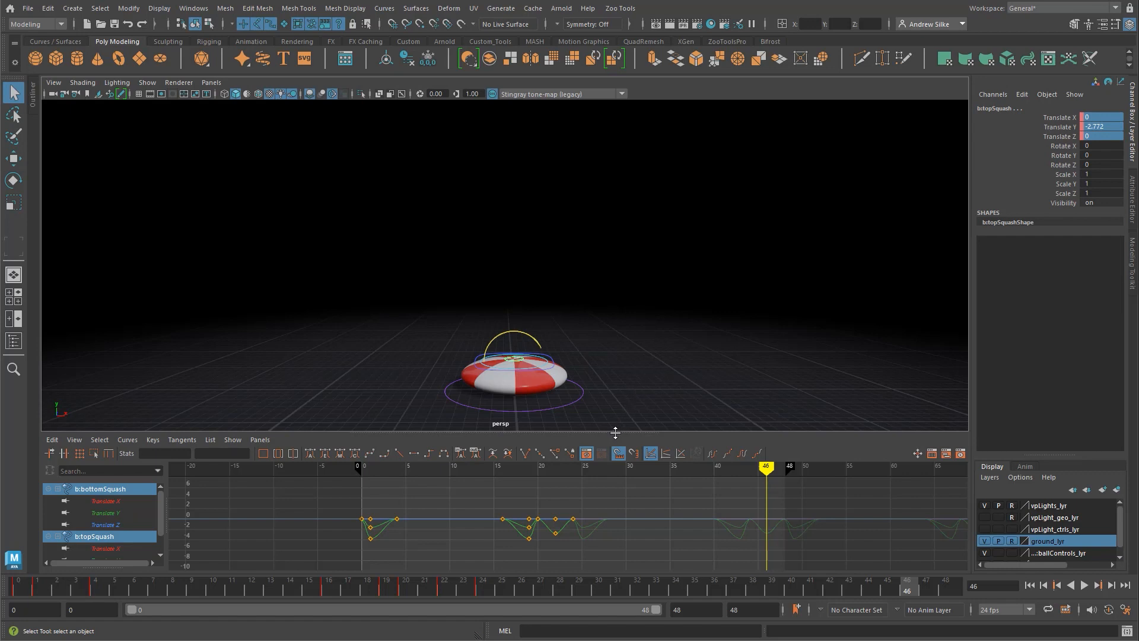
drag(615, 433, 615, 440)
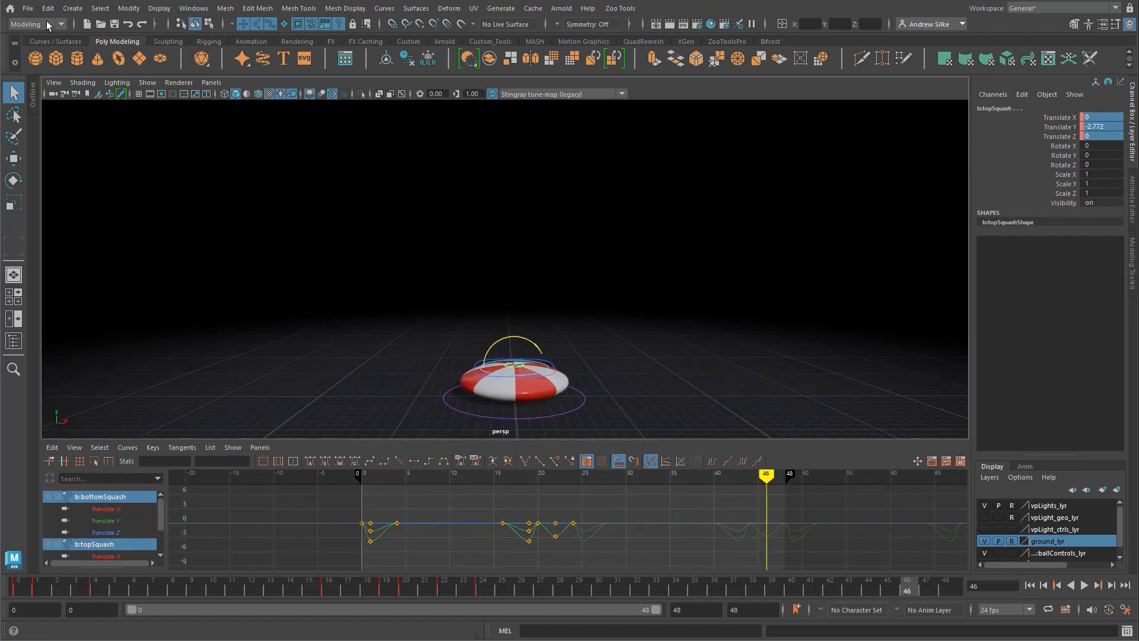
Step: Save the scene under the new name ball_squash_anim_myAnim.ma in the ball_rig_STRD folder
click(27, 9)
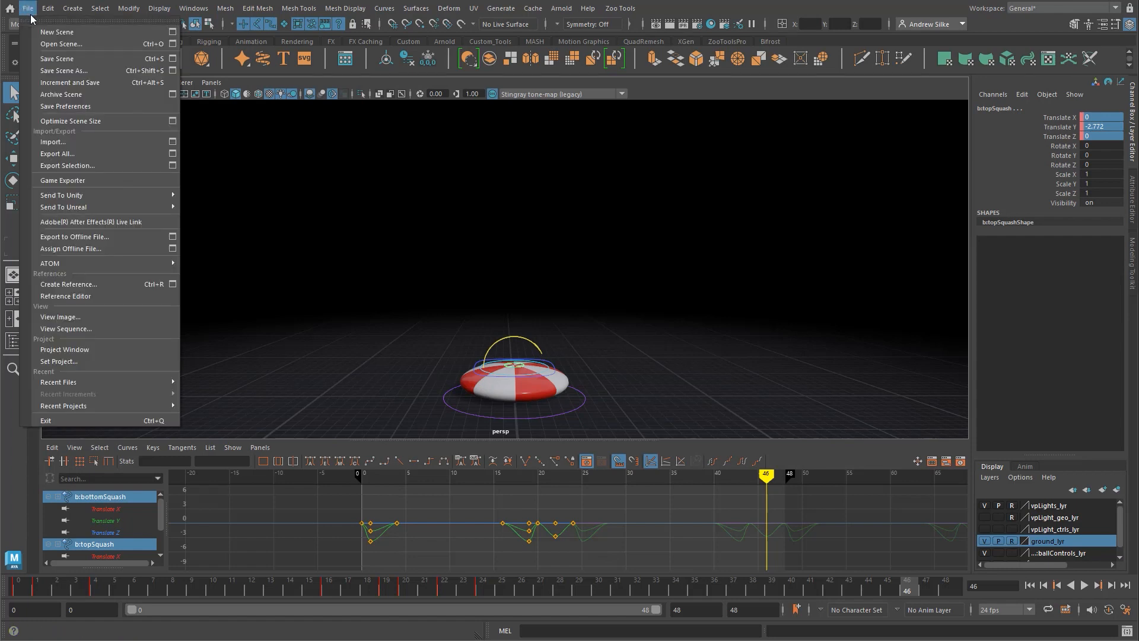
click(70, 71)
drag(326, 411, 343, 411)
text(myAnim_01.ma)
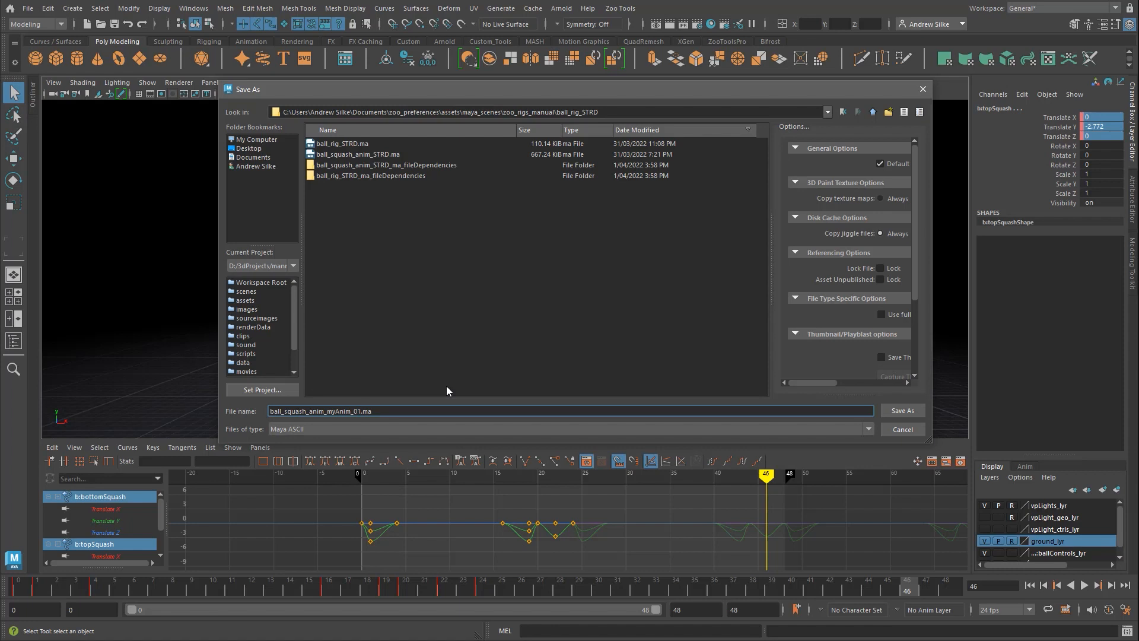
key(Return)
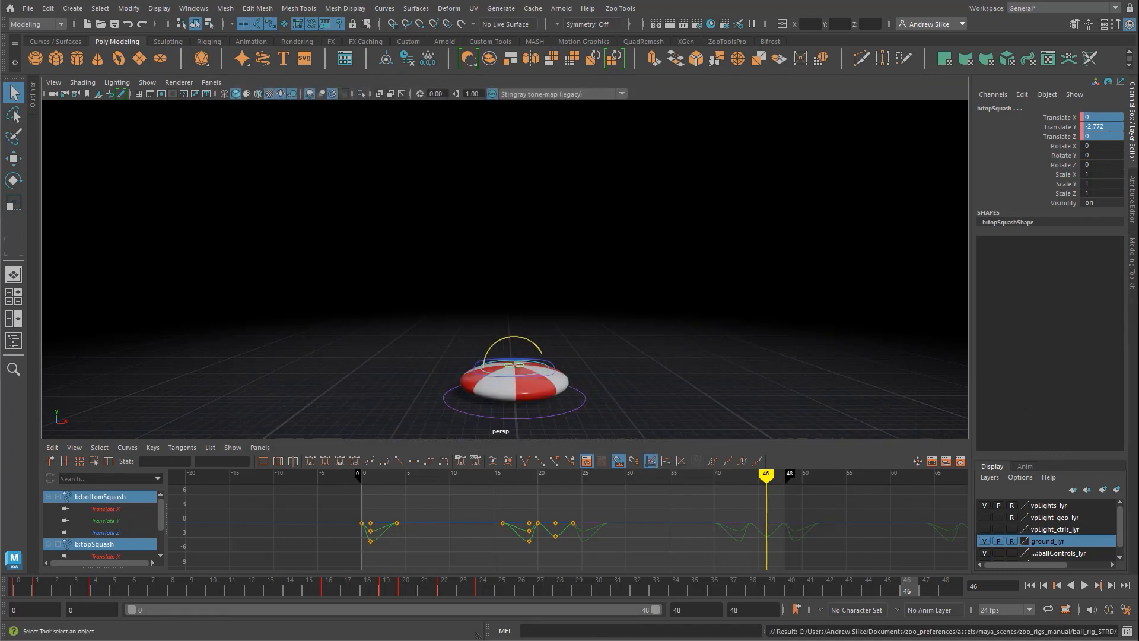
Step: Return to frame 0 with both squash controls selected and play back the full bounce
click(762, 260)
key(ctrl+z)
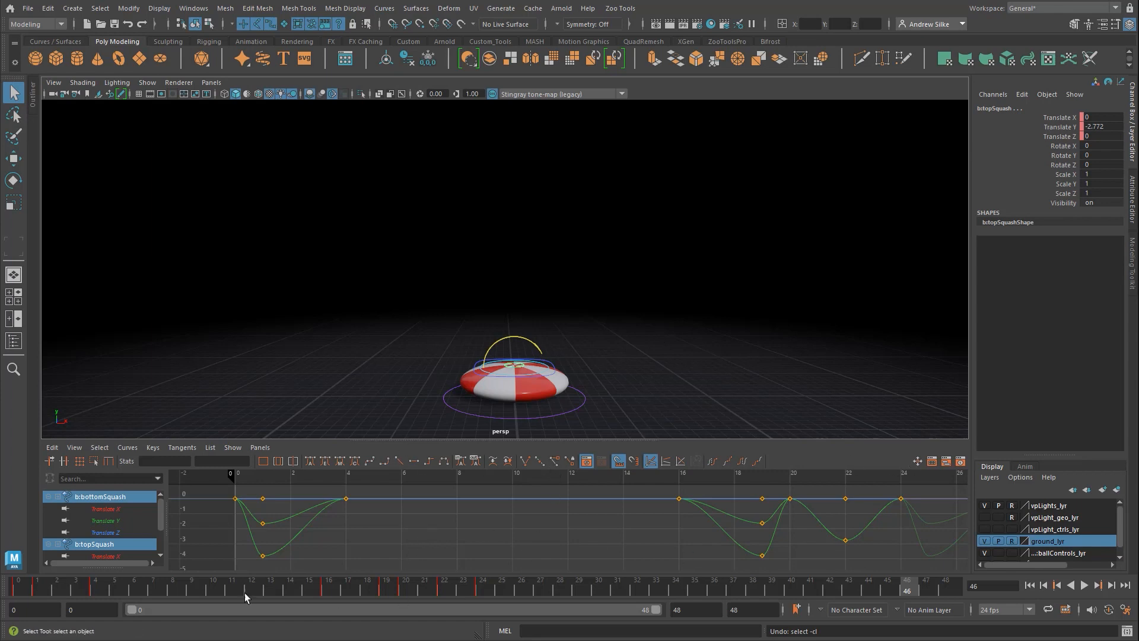
drag(114, 592, 5, 585)
key(alt+v)
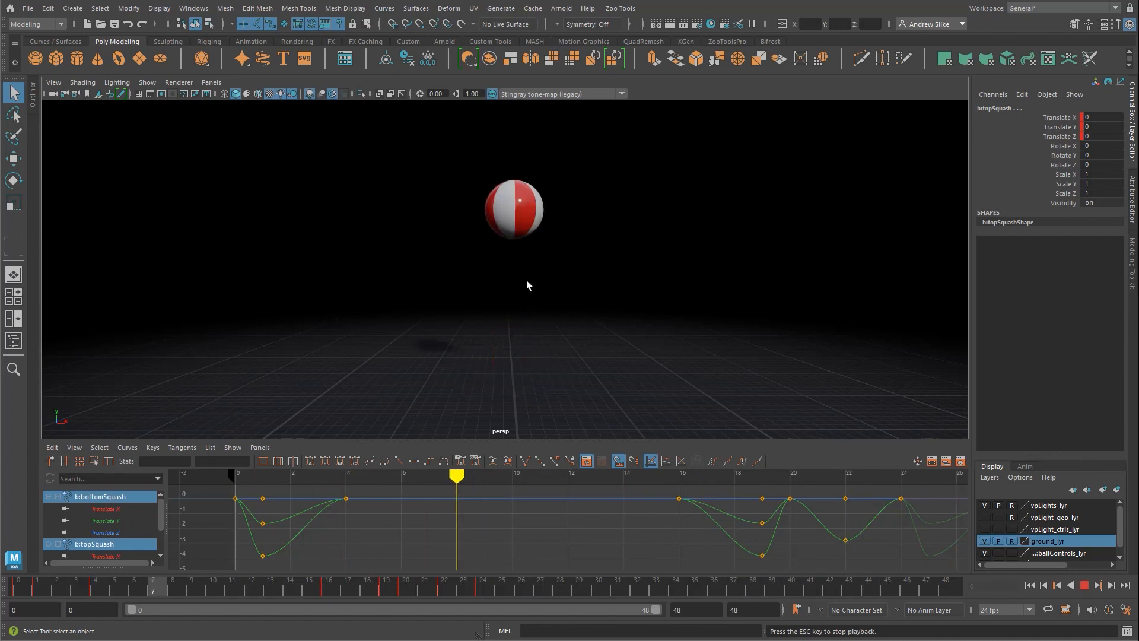
key(alt+v)
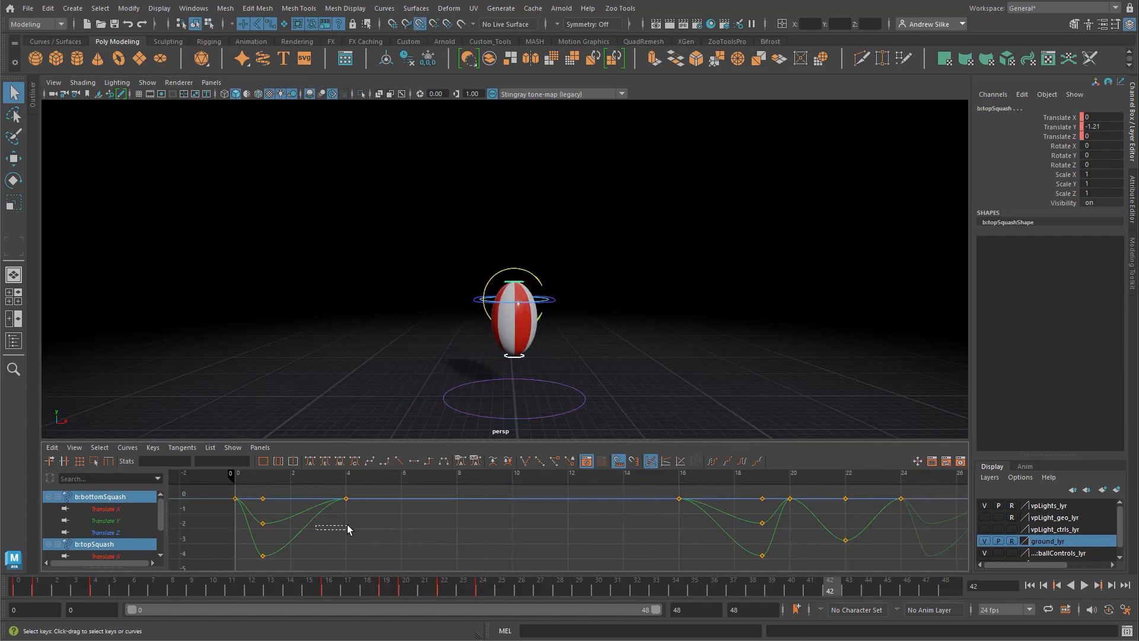
Step: Scrub between frames 16 and 19 to examine how the ball stretches before reaching the ground
mouse_move(419, 529)
mouse_down()
mouse_move(754, 507)
mouse_move(685, 511)
mouse_up()
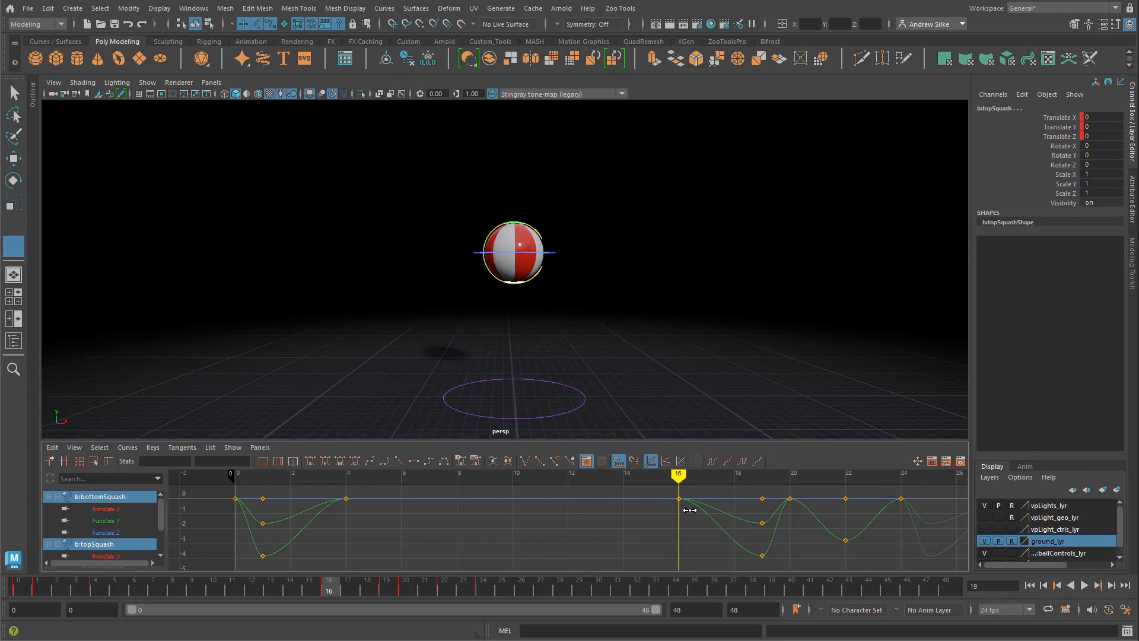
drag(689, 510, 752, 510)
key(q)
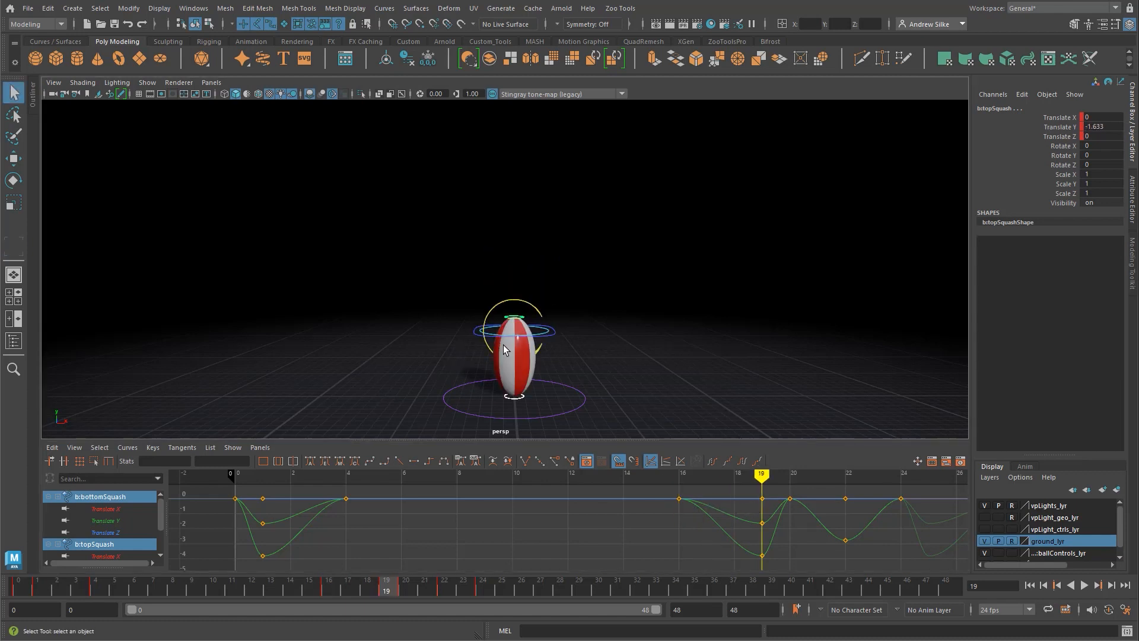
mouse_move(683, 522)
mouse_down()
mouse_move(758, 521)
mouse_move(678, 522)
mouse_up()
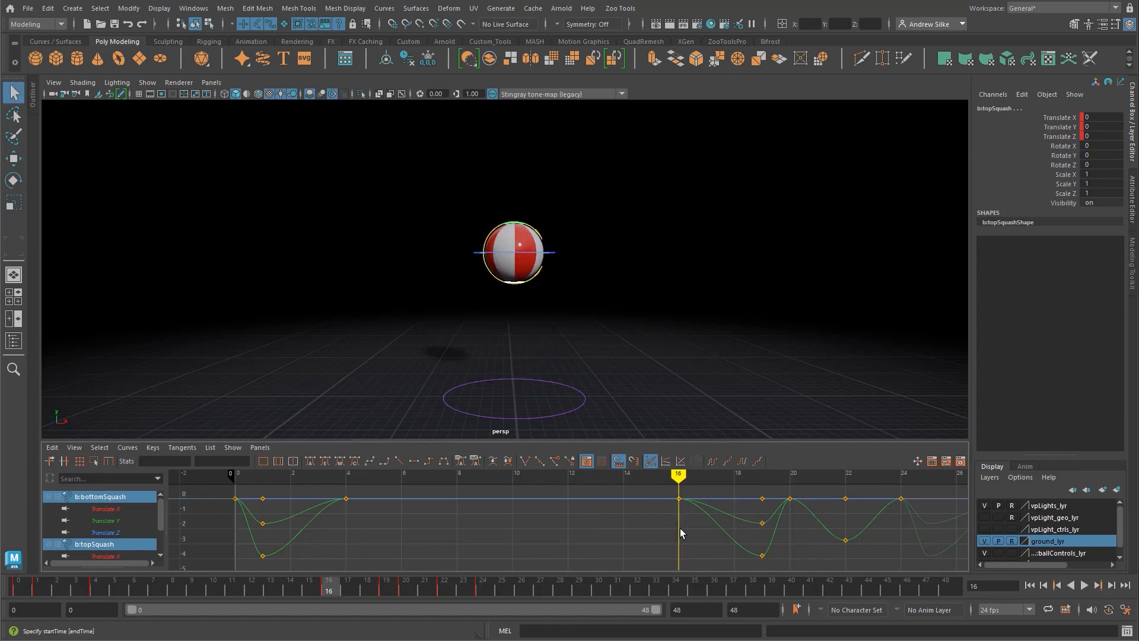
mouse_move(680, 528)
mouse_down()
mouse_move(754, 525)
mouse_move(678, 531)
mouse_move(750, 539)
mouse_move(837, 534)
mouse_move(680, 537)
mouse_move(763, 536)
mouse_move(646, 527)
mouse_move(788, 526)
mouse_move(713, 525)
mouse_up()
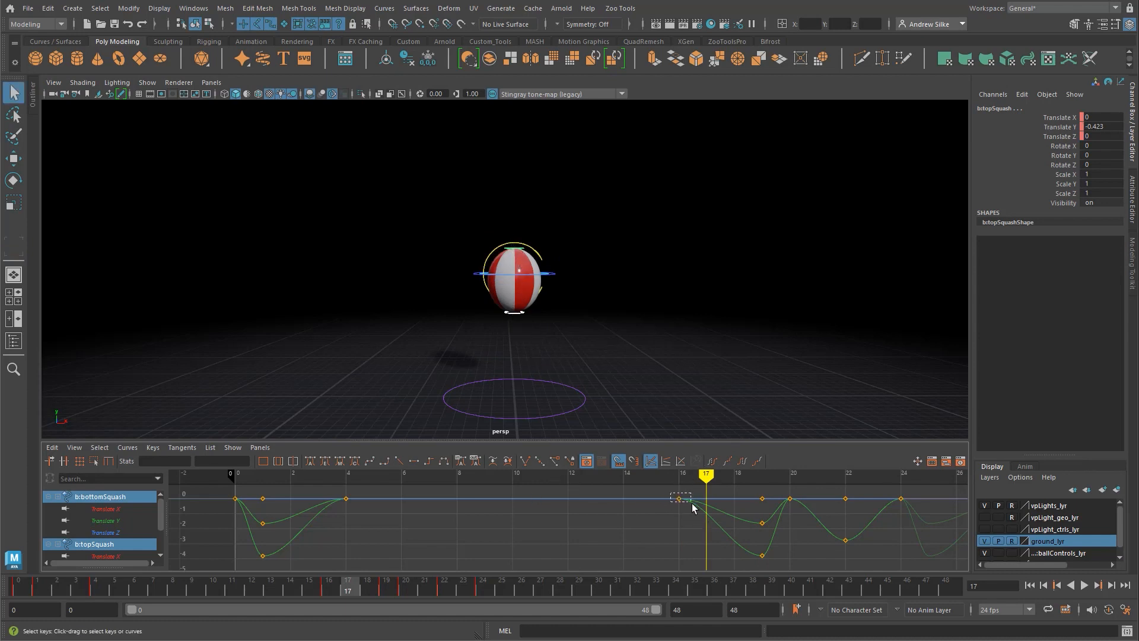
Step: Move the frame 16 keys of both squash controls to frame 18 and play back the shorter stretch
drag(692, 503, 691, 504)
shift+middle_drag(678, 525, 703, 526)
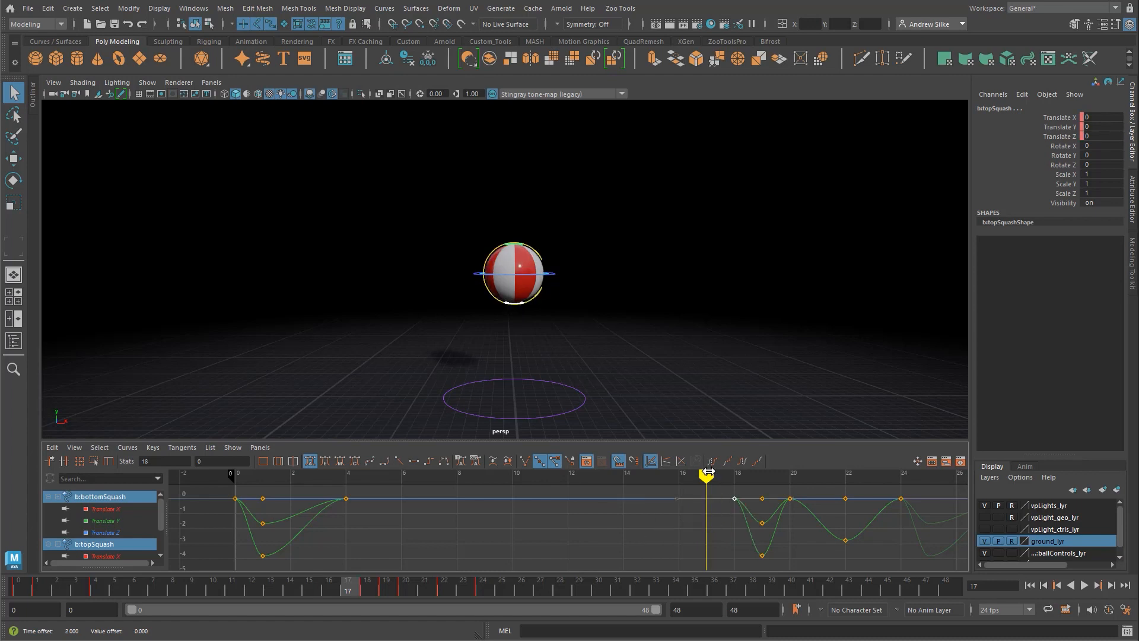
drag(706, 475, 904, 478)
key(alt+v)
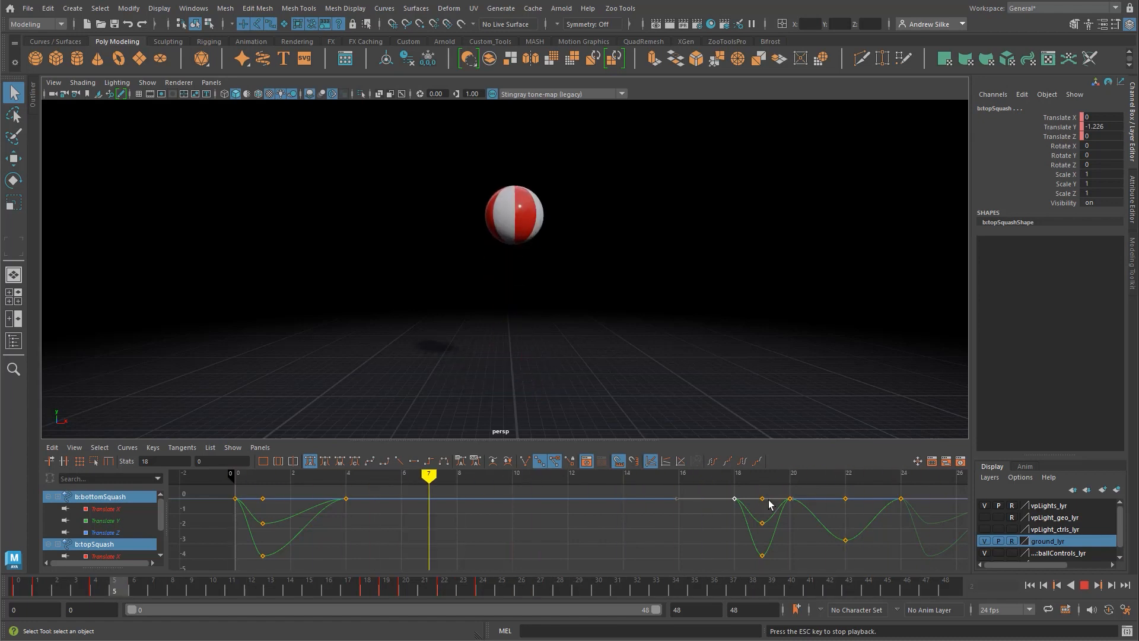
key(Escape)
Step: Try the unstretched keys of both squash controls at frame 17 and play back the bounce
middle_drag(752, 517, 726, 514)
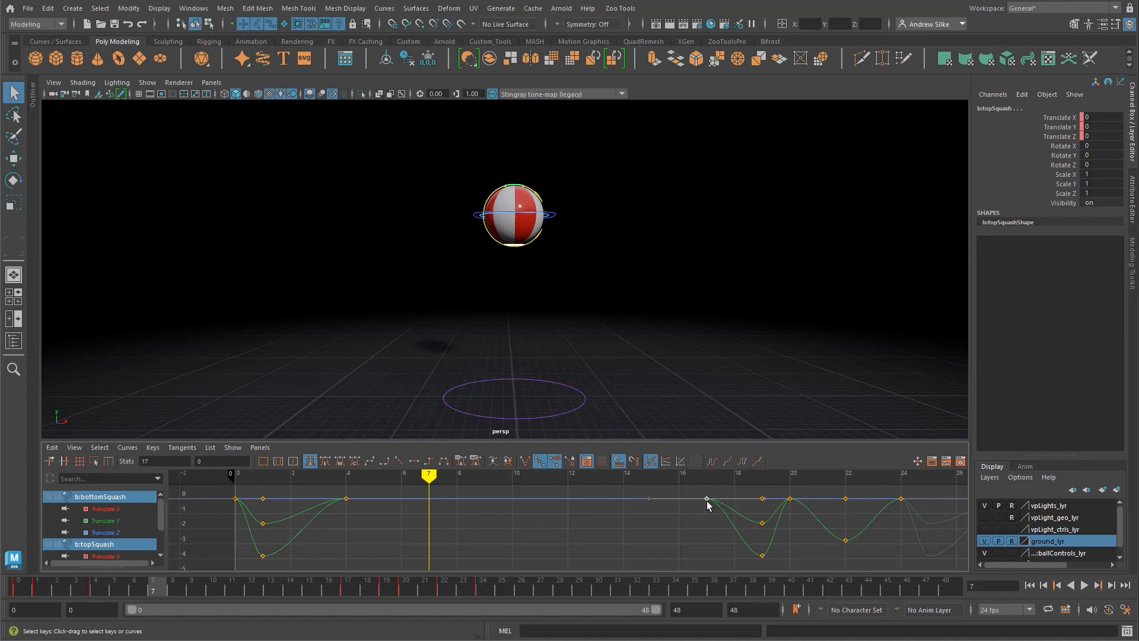
key(alt+v)
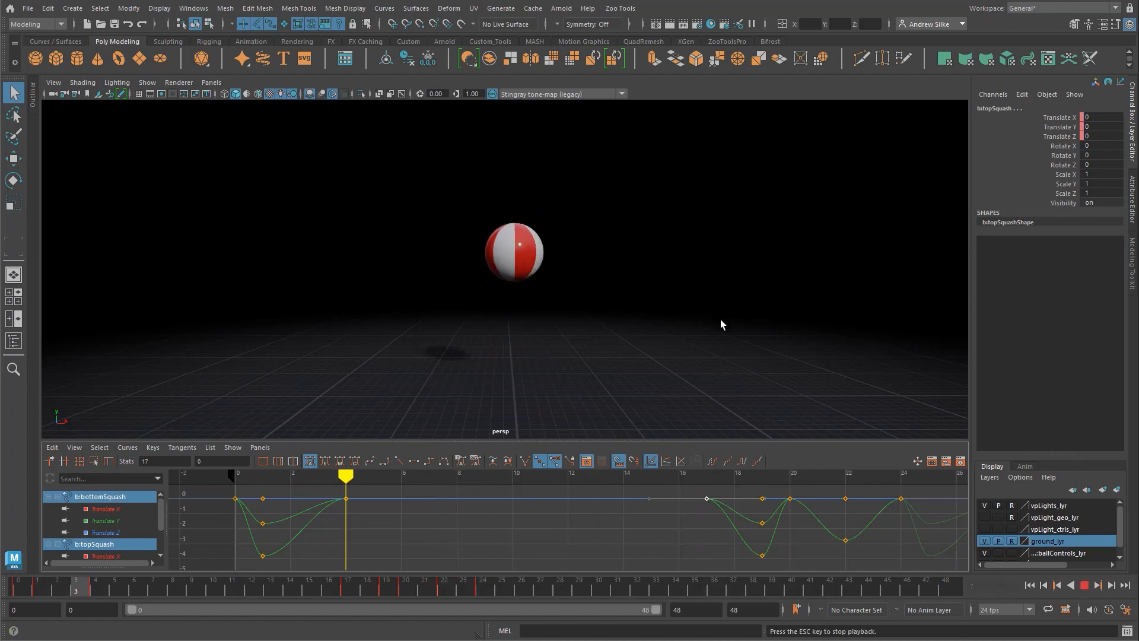
key(Escape)
Step: Try starting the stretch much earlier by moving the unstretched squash keys to frame 12, and play it back
middle_drag(723, 512, 584, 511)
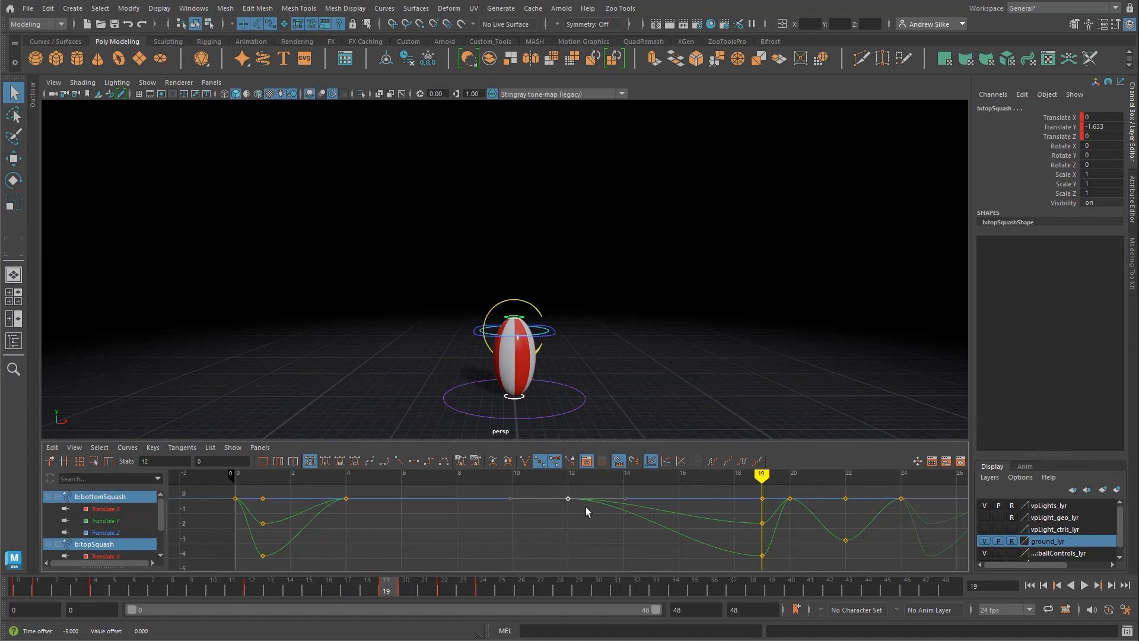
click(574, 514)
key(k)
click(575, 518)
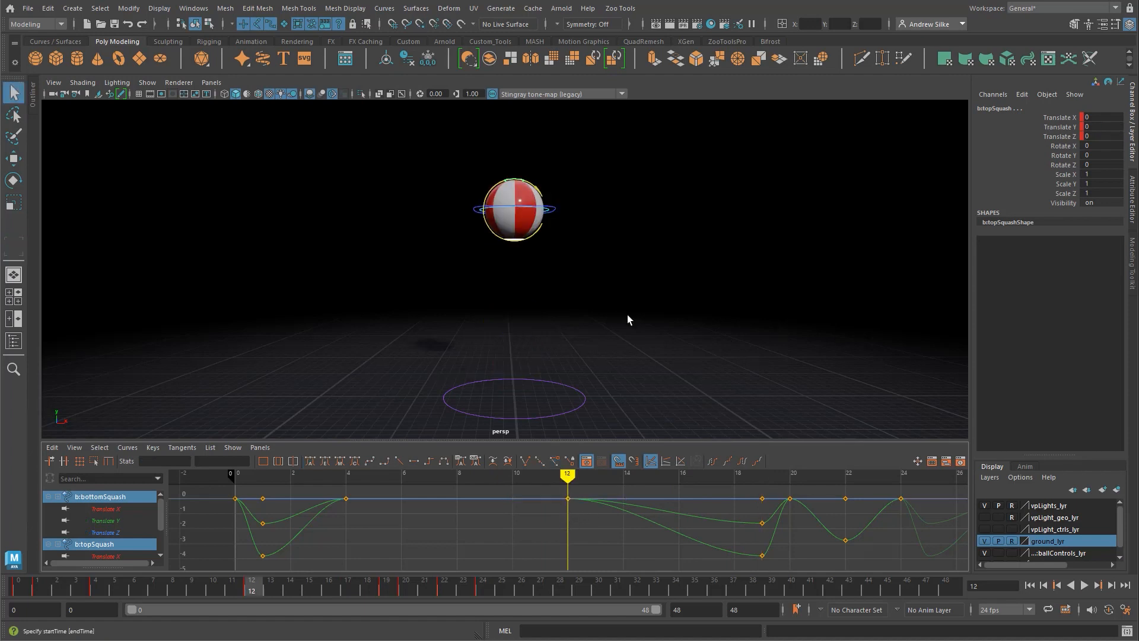
key(alt+v)
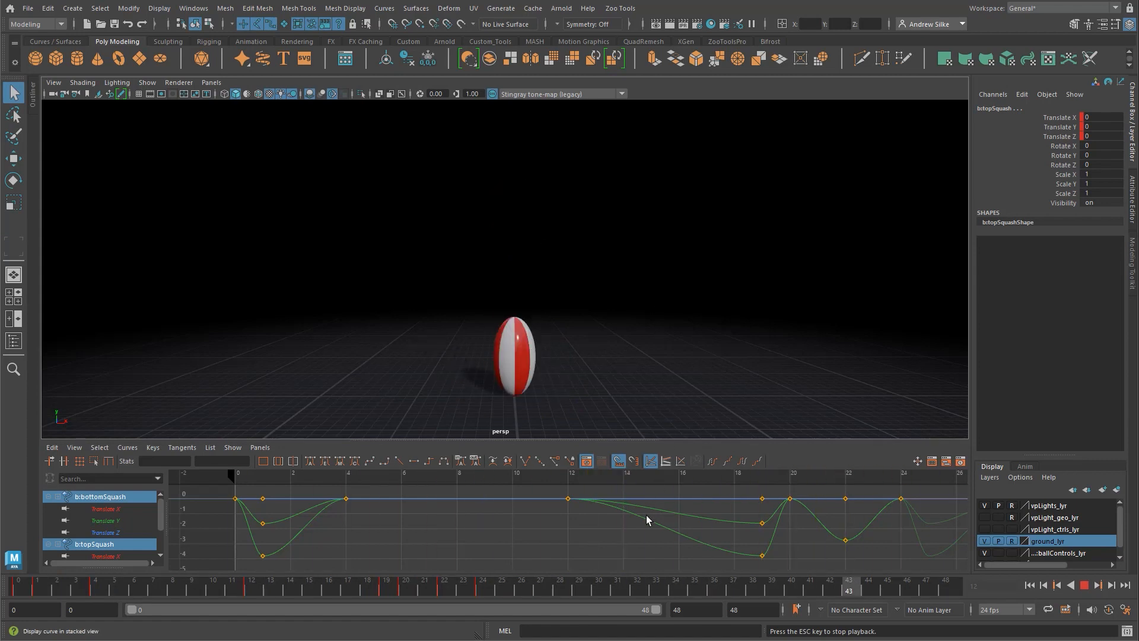
key(Escape)
Step: Undo the squash key moves to frames 12 and 17, restoring the frame 18 timing, and play back the bounce
key(ctrl+z)
key(ctrl+z)
key(ctrl+z)
key(ctrl+z)
key(ctrl+z)
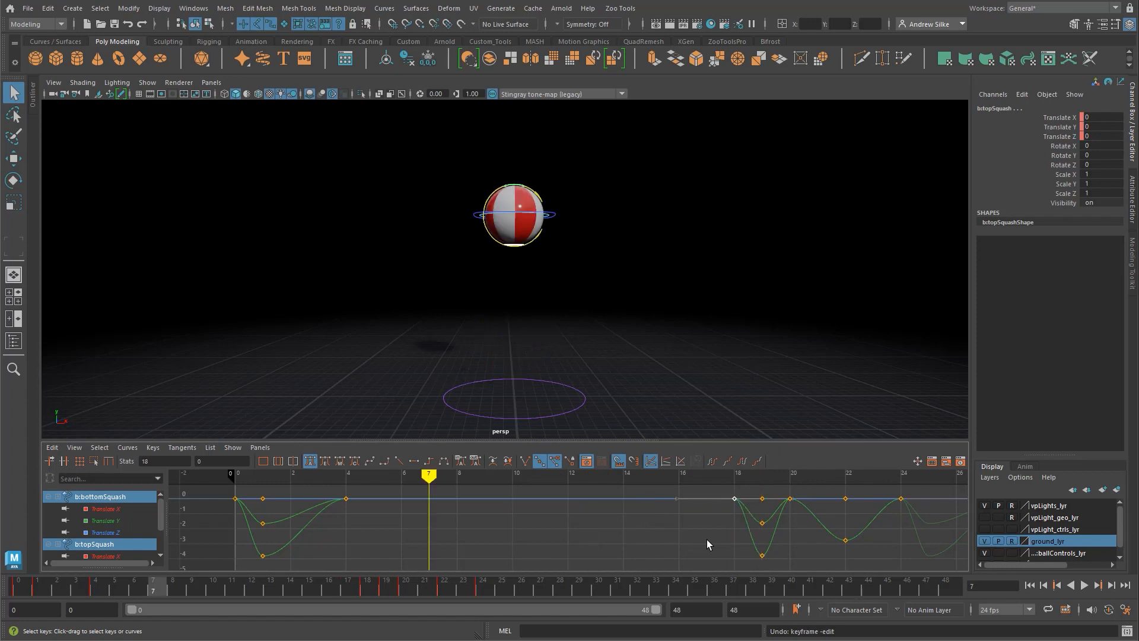
click(707, 539)
key(alt+v)
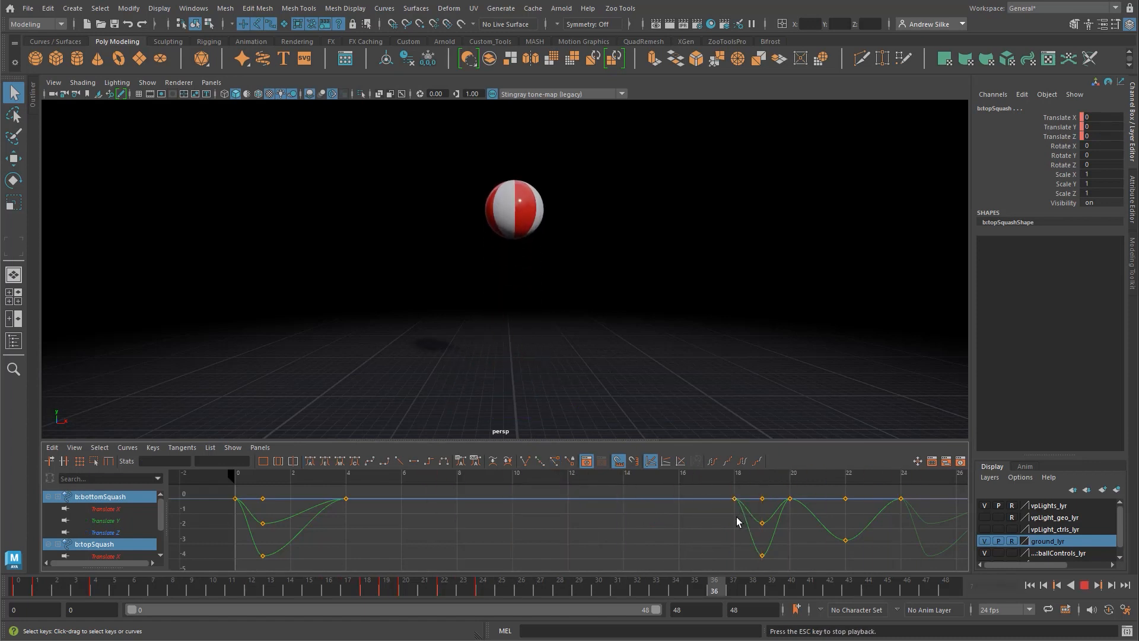
Step: Stop playback, select only the top squash control, and isolate its Translate Y curve around frames 18 to 24
key(Escape)
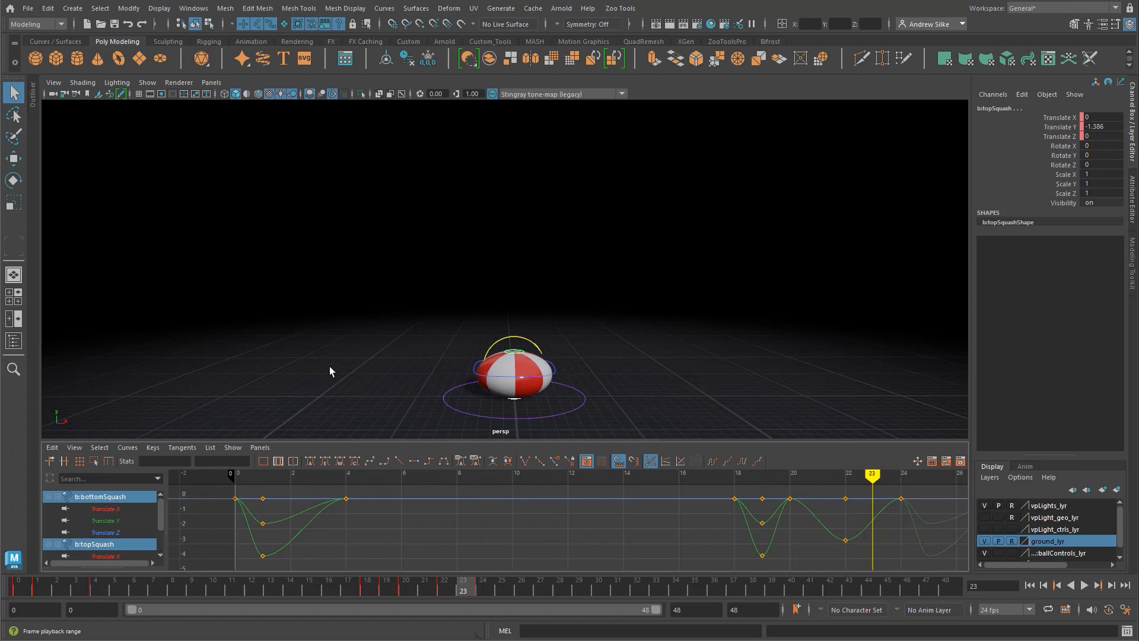
click(585, 315)
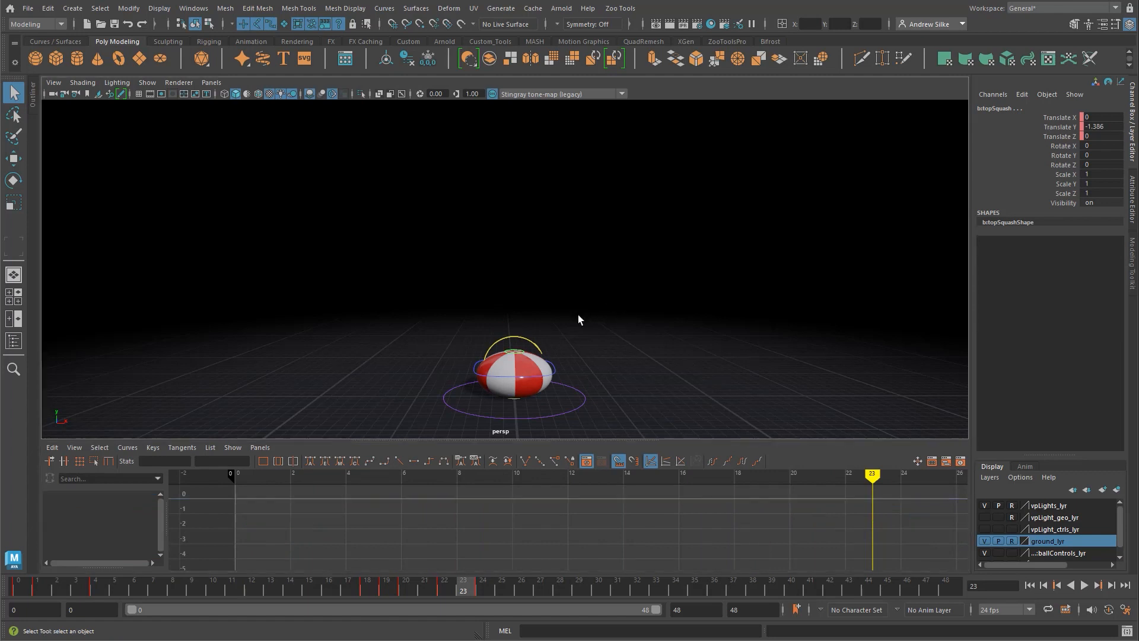
click(518, 354)
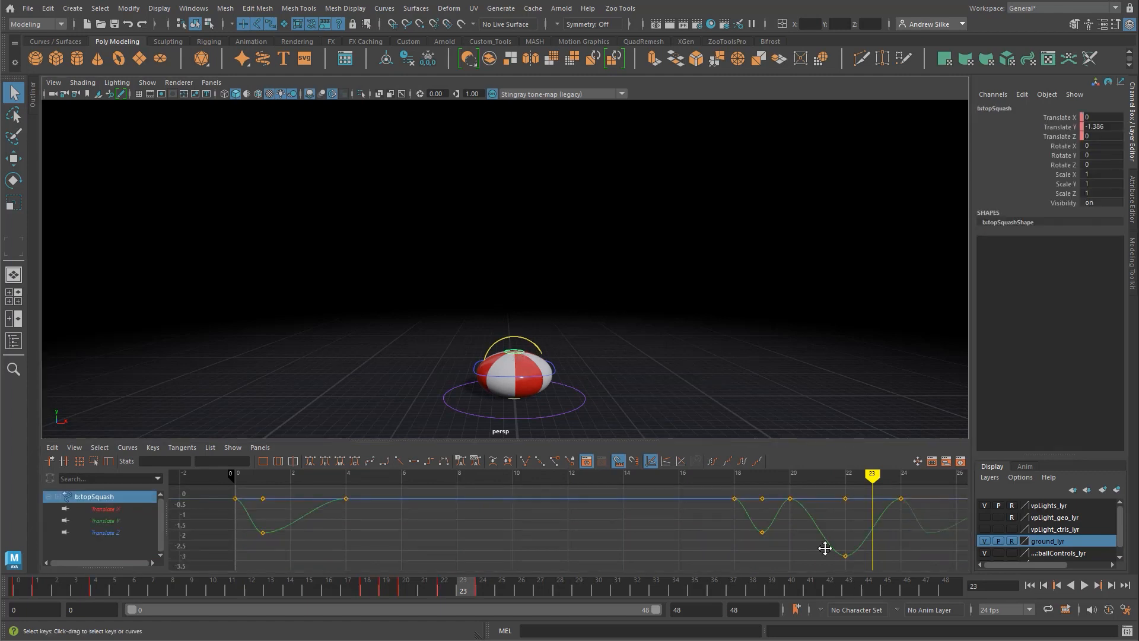
alt+middle_drag(826, 547, 600, 539)
scroll(614, 546, up, 1)
alt+right_drag(544, 538, 571, 537)
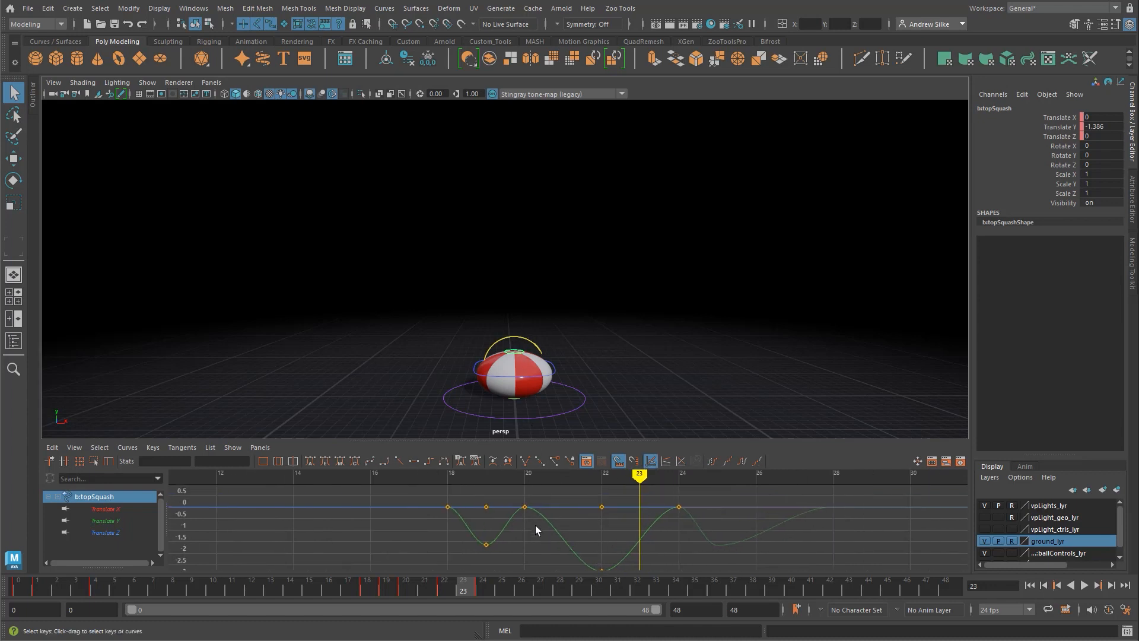
click(524, 506)
drag(524, 474, 561, 474)
alt+middle_drag(586, 563, 556, 551)
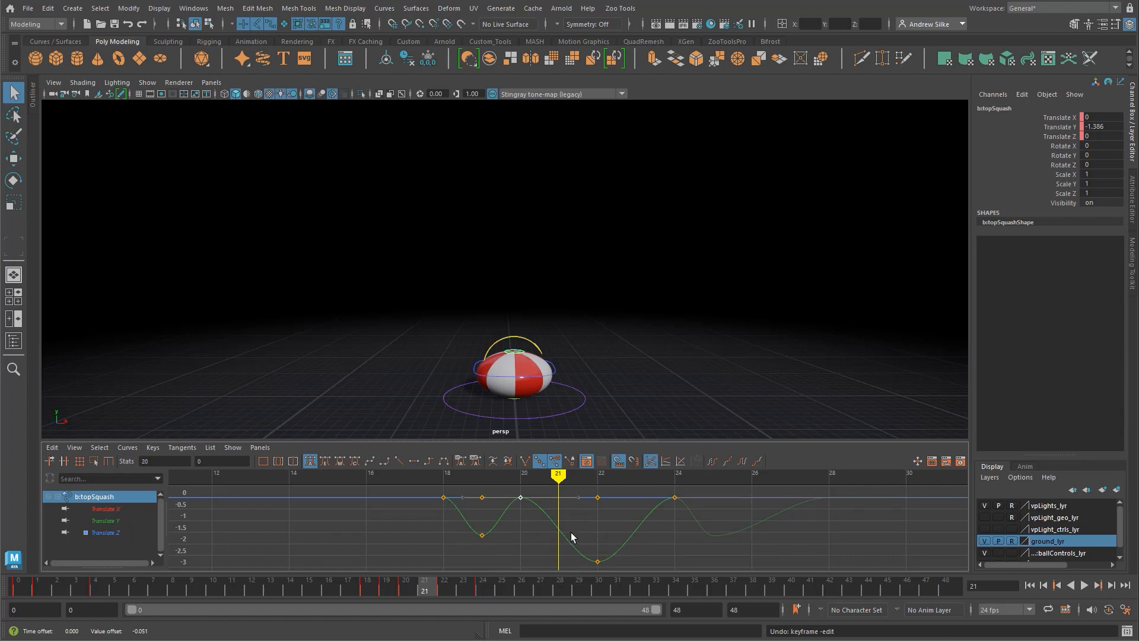
click(126, 518)
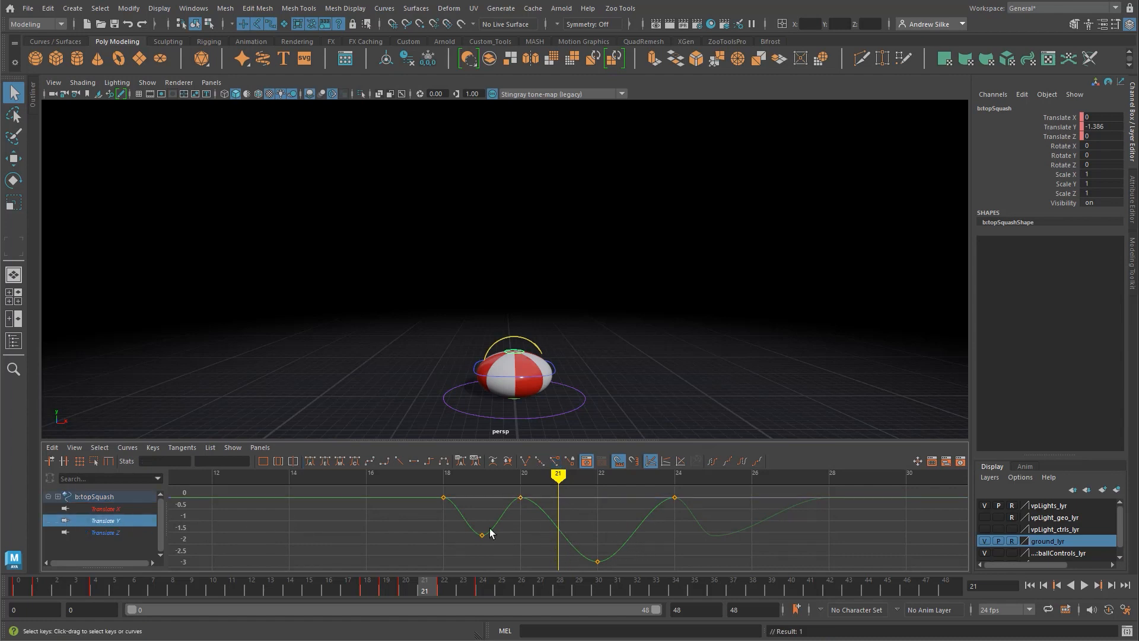
Step: Break the tangents of the top squash Translate Y keys at frames 20 and 24 and steepen the curve into and out of the squash
alt+middle_drag(562, 520, 500, 519)
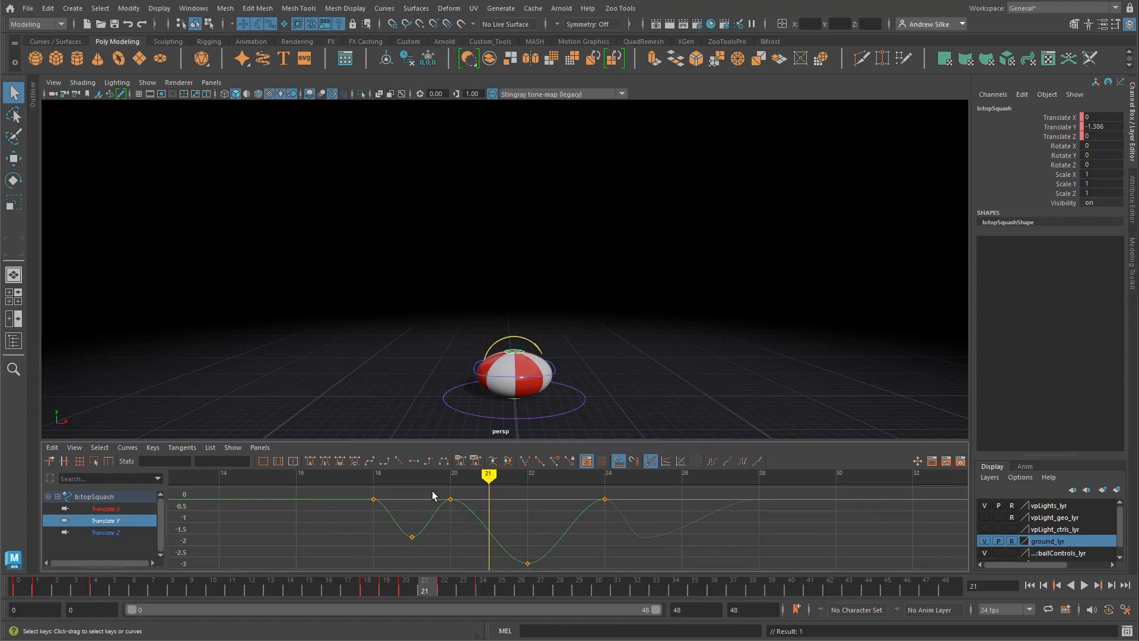
drag(618, 514, 642, 515)
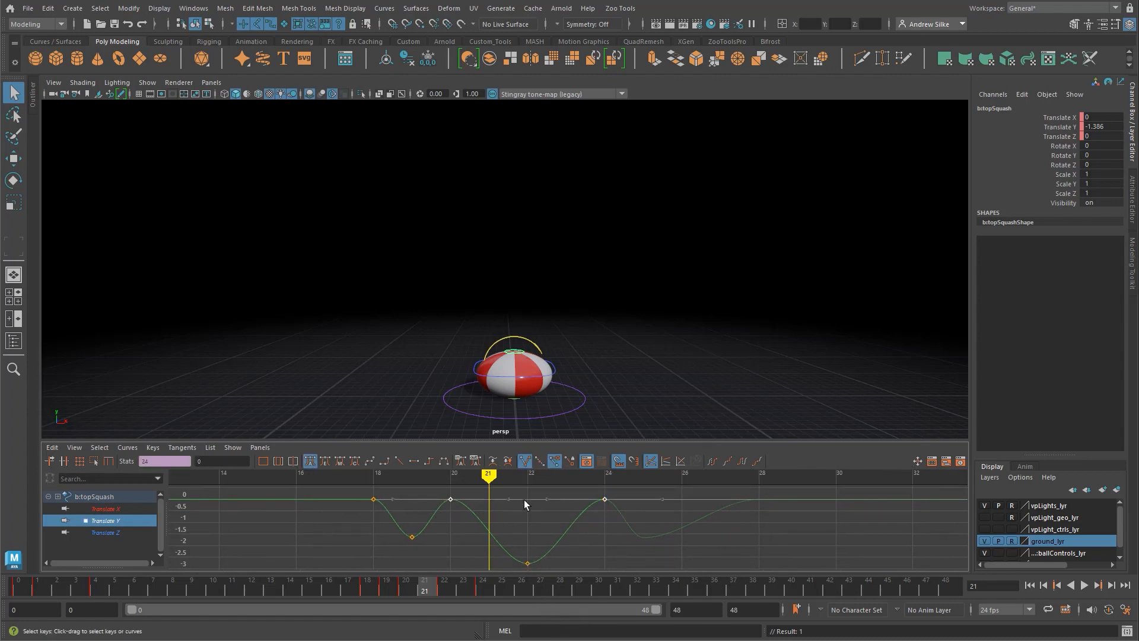
click(525, 461)
drag(494, 513, 507, 507)
middle_drag(504, 503, 486, 558)
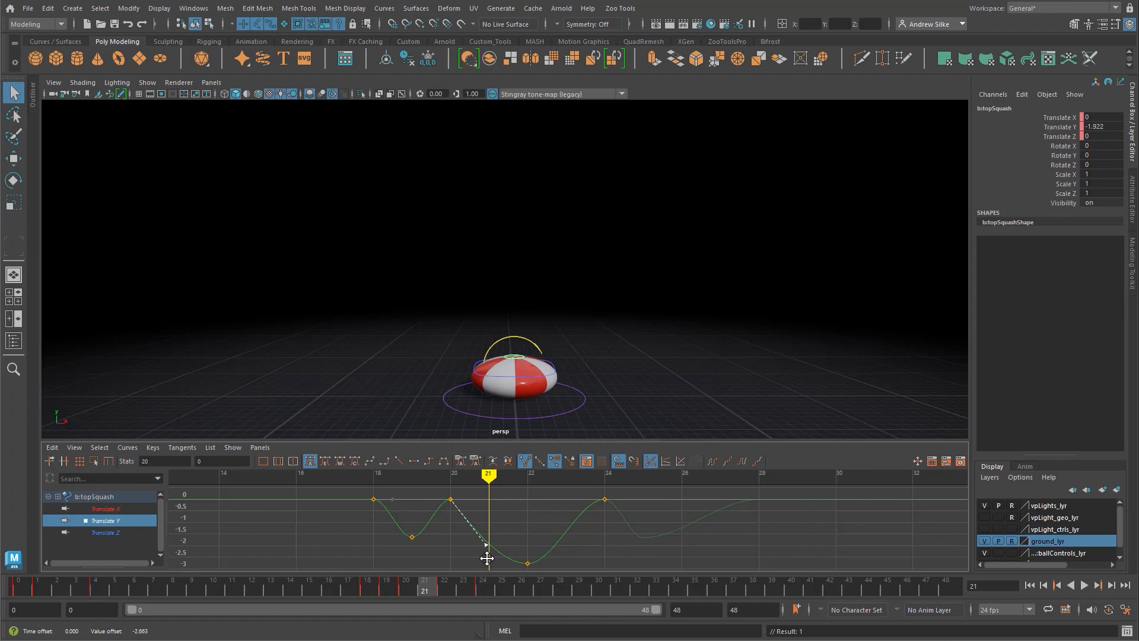
drag(627, 512, 578, 497)
middle_drag(551, 514, 585, 582)
click(578, 584)
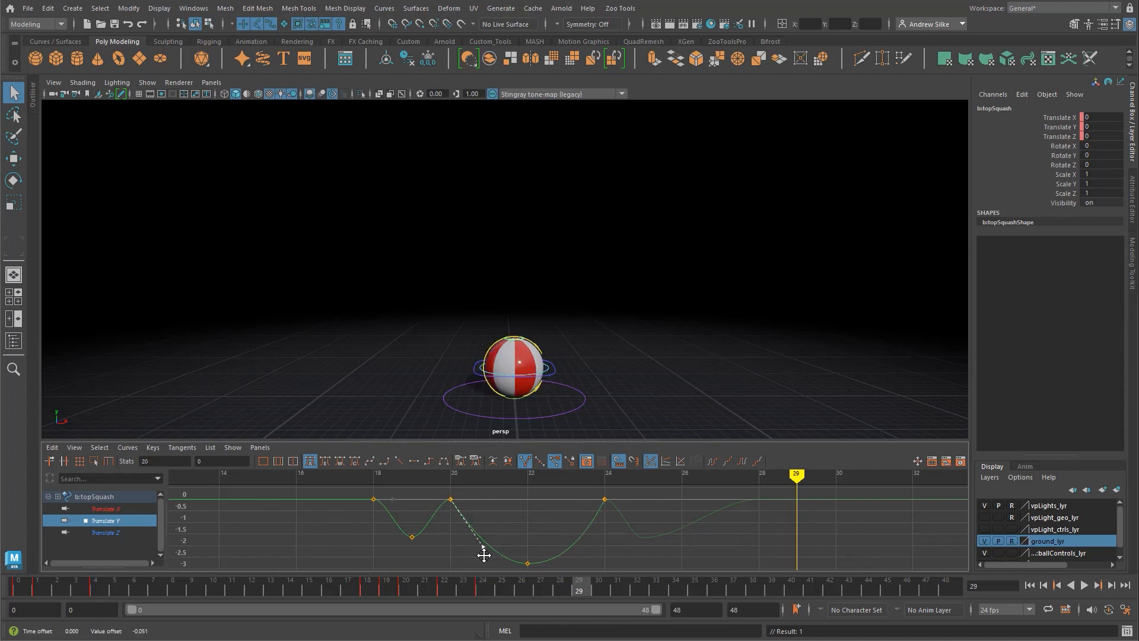
middle_drag(484, 555, 480, 555)
click(467, 522)
Step: Scrub through the bounce while viewing the top squash curve, and play the animation back from frame 0
mouse_move(433, 590)
mouse_down()
mouse_move(367, 587)
mouse_move(542, 575)
mouse_move(481, 586)
mouse_move(540, 586)
mouse_move(213, 595)
mouse_move(310, 591)
mouse_up()
alt+middle_drag(378, 541, 455, 538)
alt+right_drag(455, 539, 404, 543)
drag(280, 586, 0, 593)
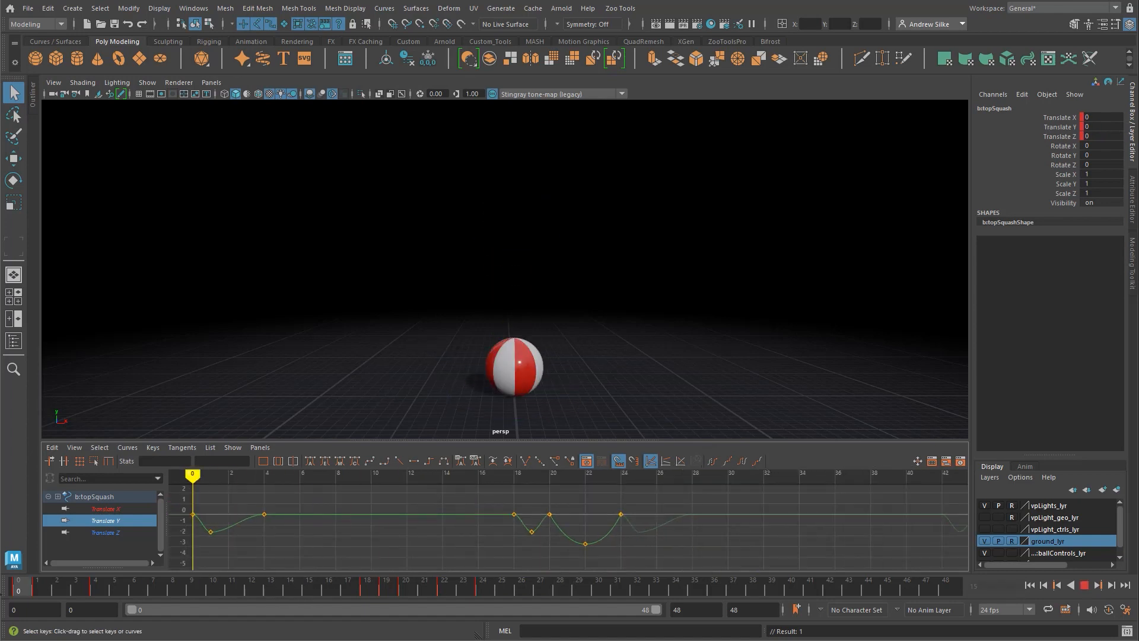
key(alt+v)
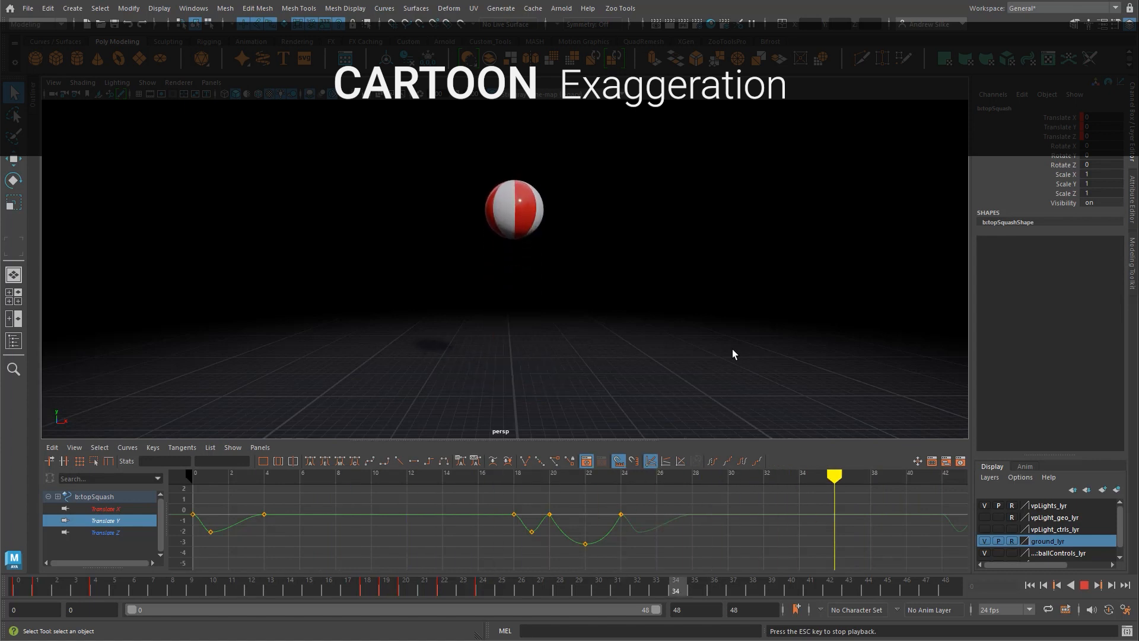
Step: Stop playback, select the ball's COG control, and enlarge the Graph Editor with its Translate Y curve selected at frame 4
key(Escape)
click(690, 280)
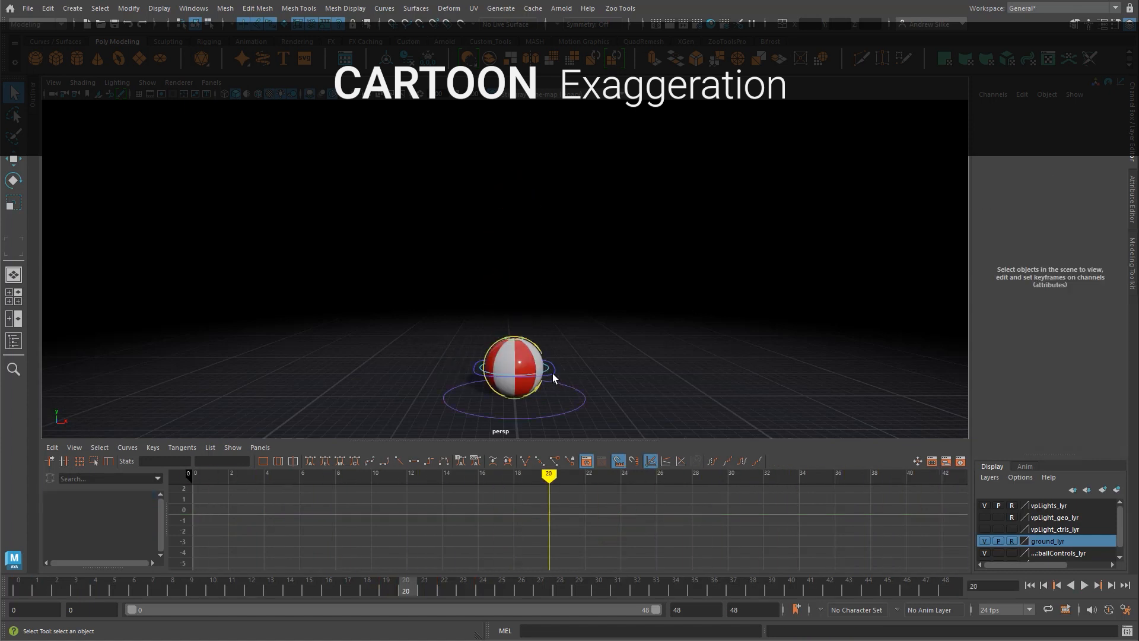
click(553, 373)
drag(618, 441, 616, 388)
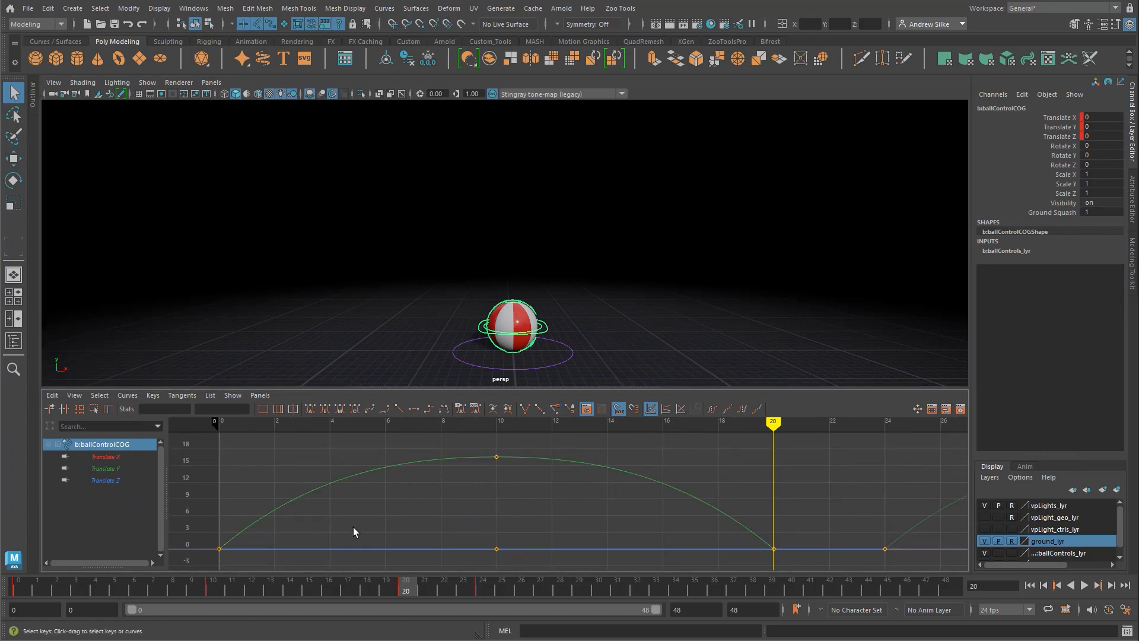
mouse_move(773, 492)
mouse_down()
mouse_move(663, 474)
mouse_move(221, 453)
mouse_move(774, 450)
mouse_move(330, 482)
mouse_up()
click(346, 483)
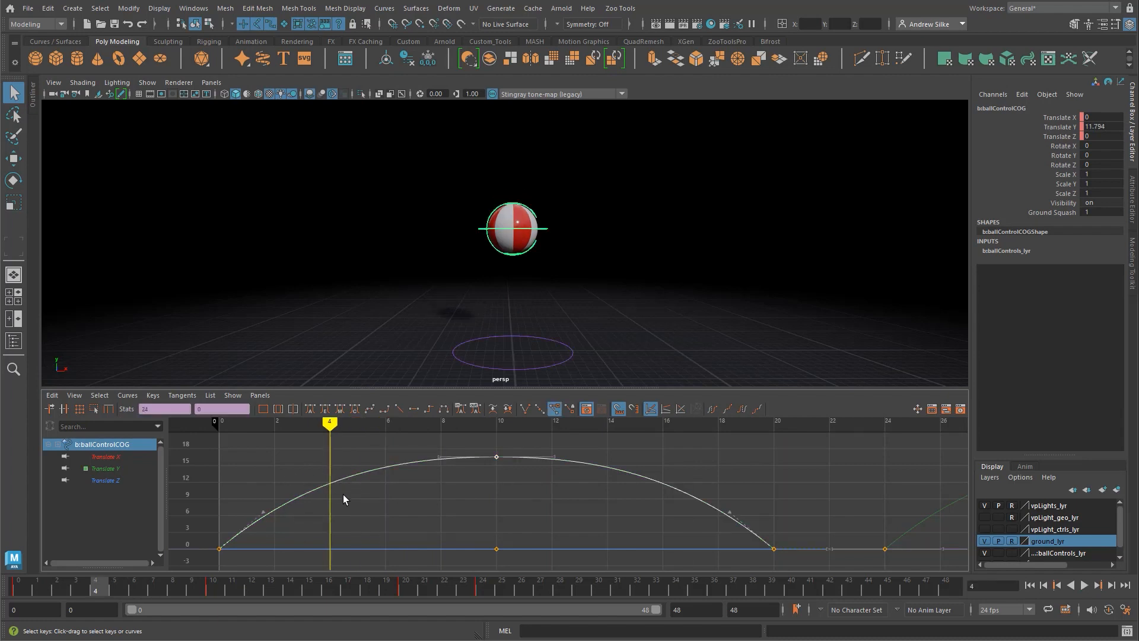
Step: Try setting a regular key on the COG control at frame 4, and undo it
key(s)
key(ctrl+z)
alt+middle_drag(353, 513, 488, 526)
scroll(438, 522, up, 4)
key(s)
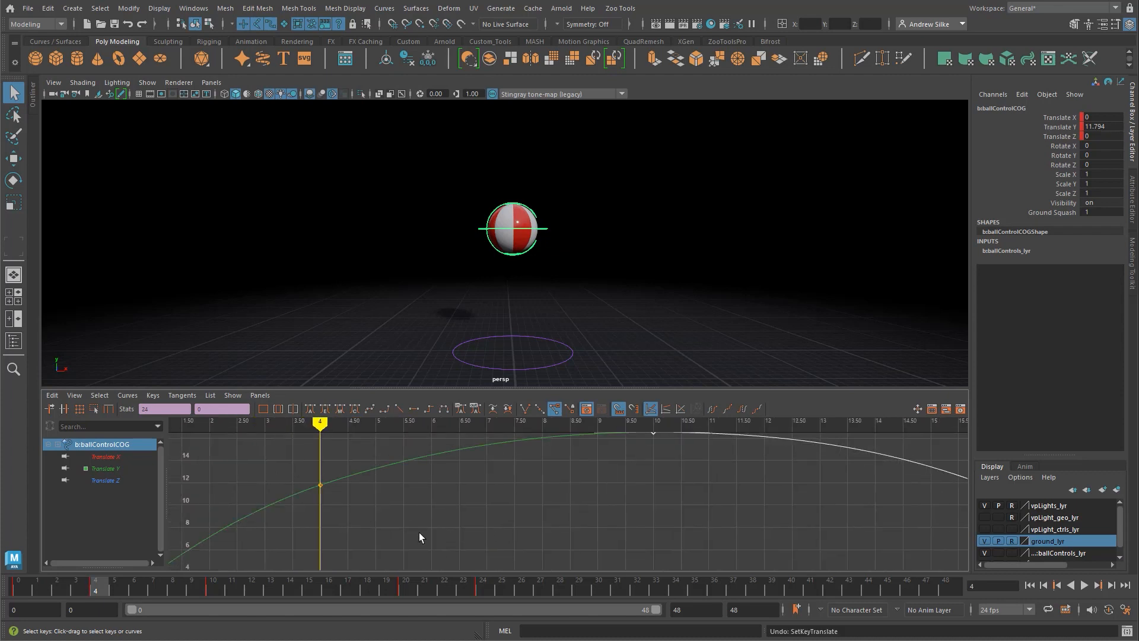
click(320, 479)
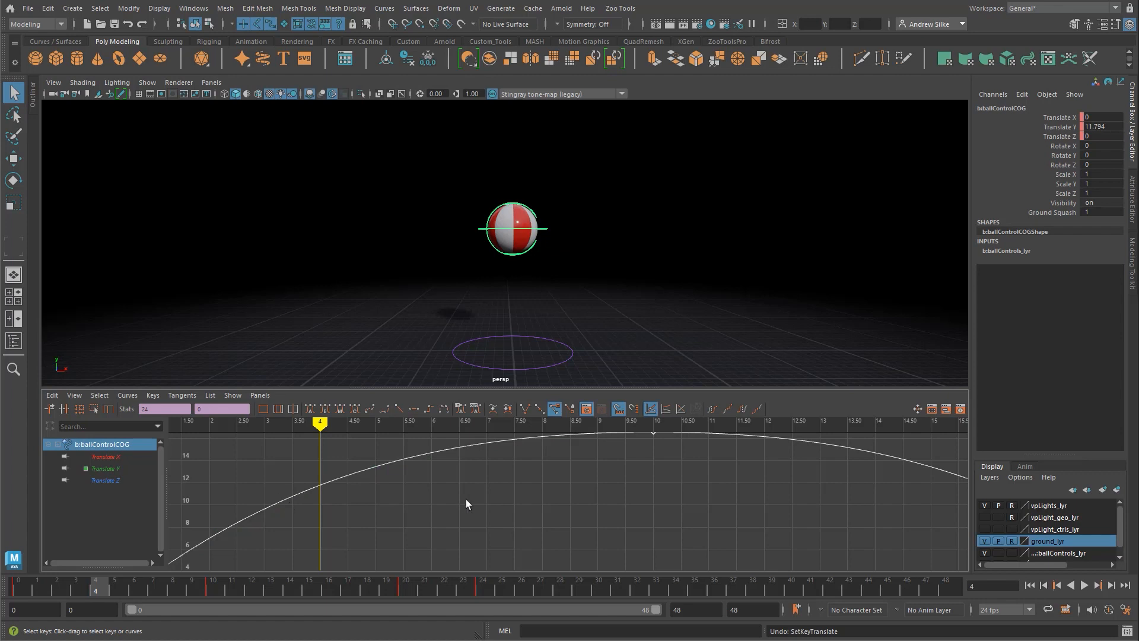
scroll(465, 499, down, 3)
alt+middle_drag(451, 499, 434, 474)
scroll(435, 474, down, 4)
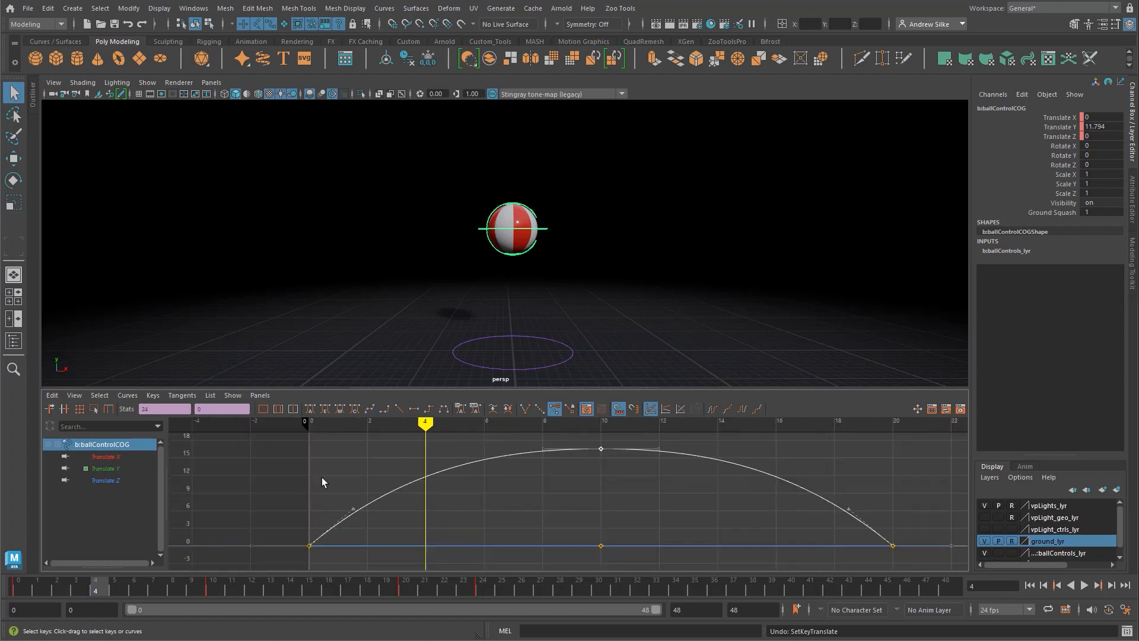
Step: Insert keys on the COG control's Translate Y curve at frames 4 and 16 with the Insert Keys Tool
click(63, 409)
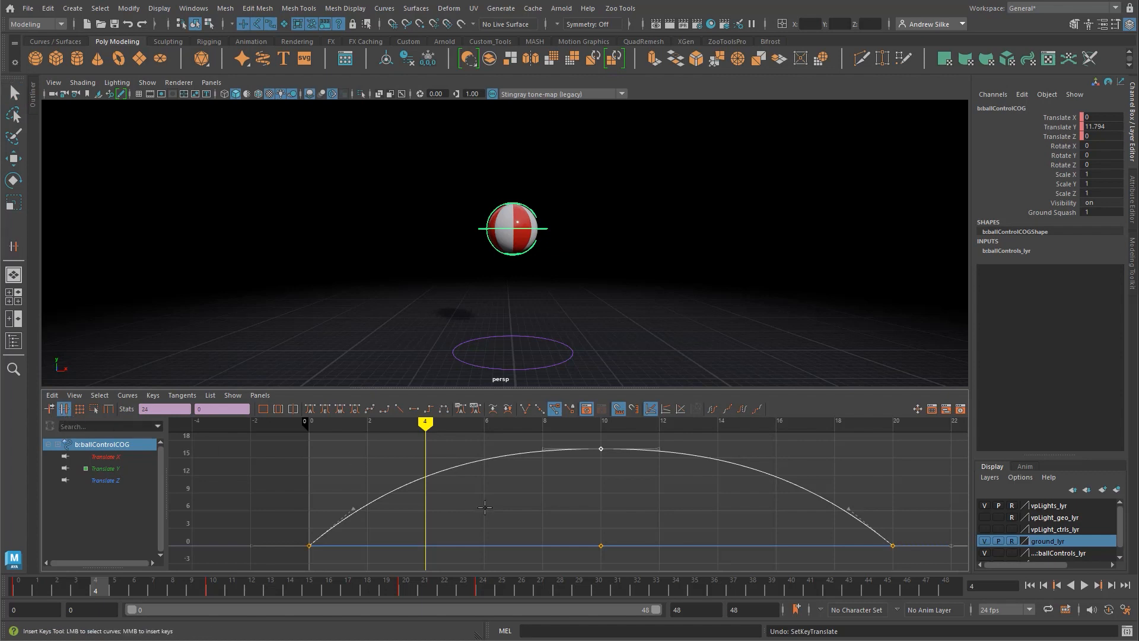
middle_click(427, 476)
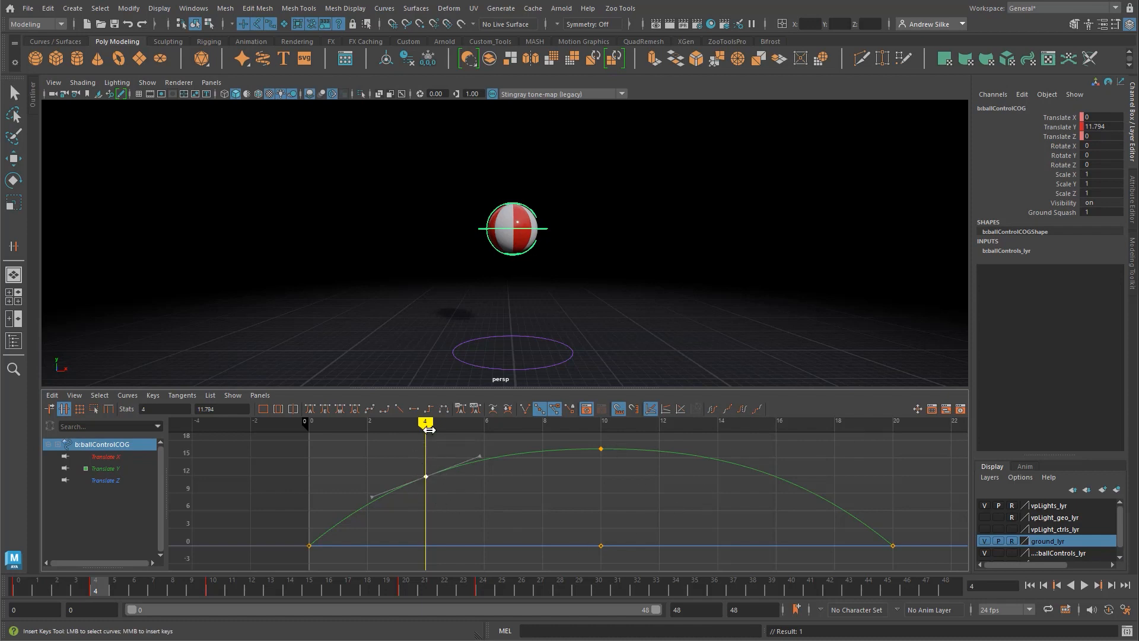
mouse_move(427, 425)
mouse_down()
mouse_move(323, 442)
mouse_move(864, 474)
mouse_move(889, 491)
mouse_move(775, 484)
mouse_up()
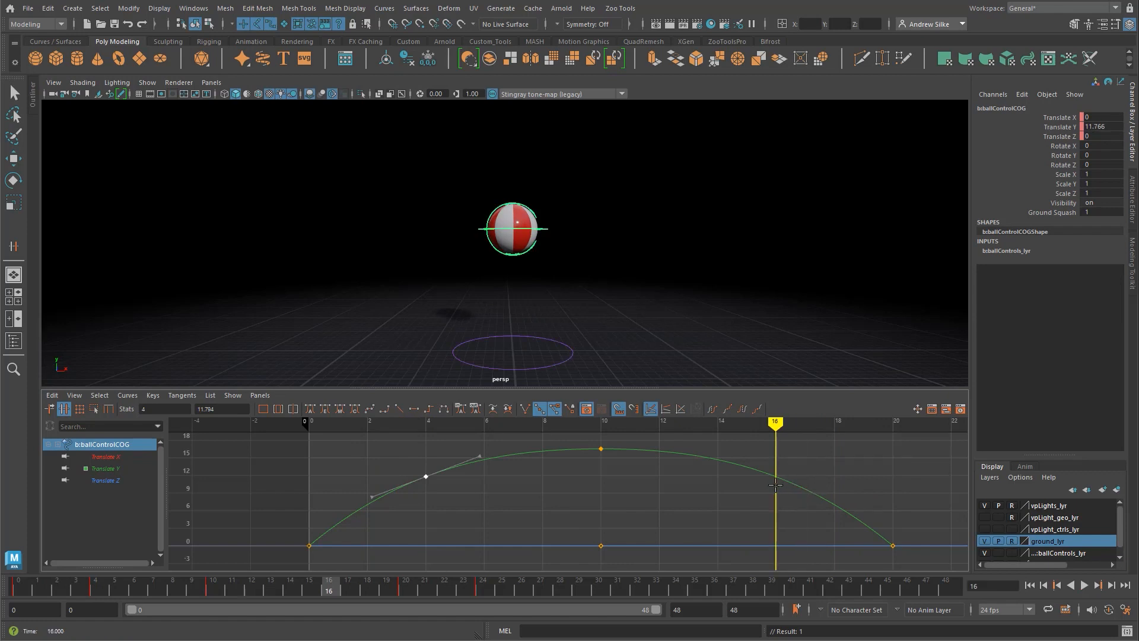
key(i)
middle_click(775, 484)
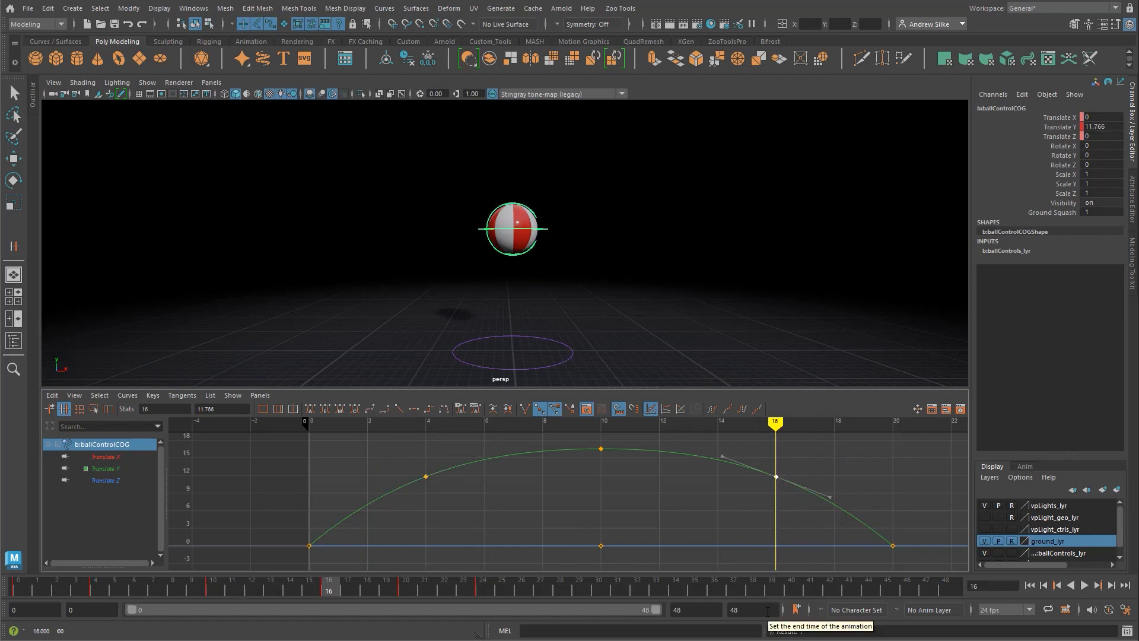
key(ctrl+z)
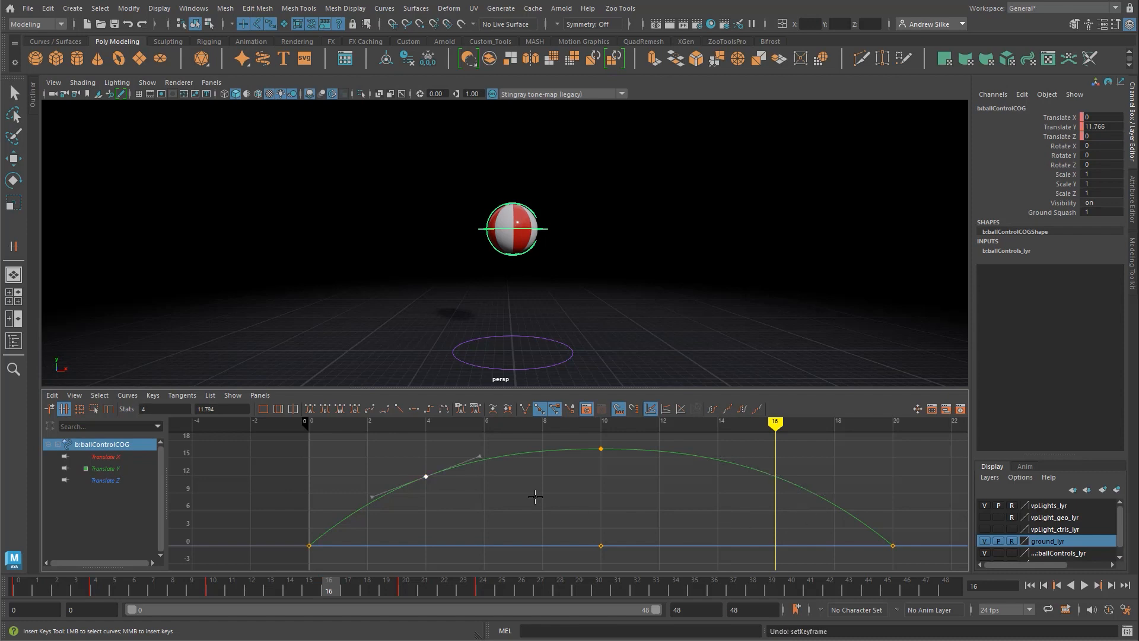
key(s)
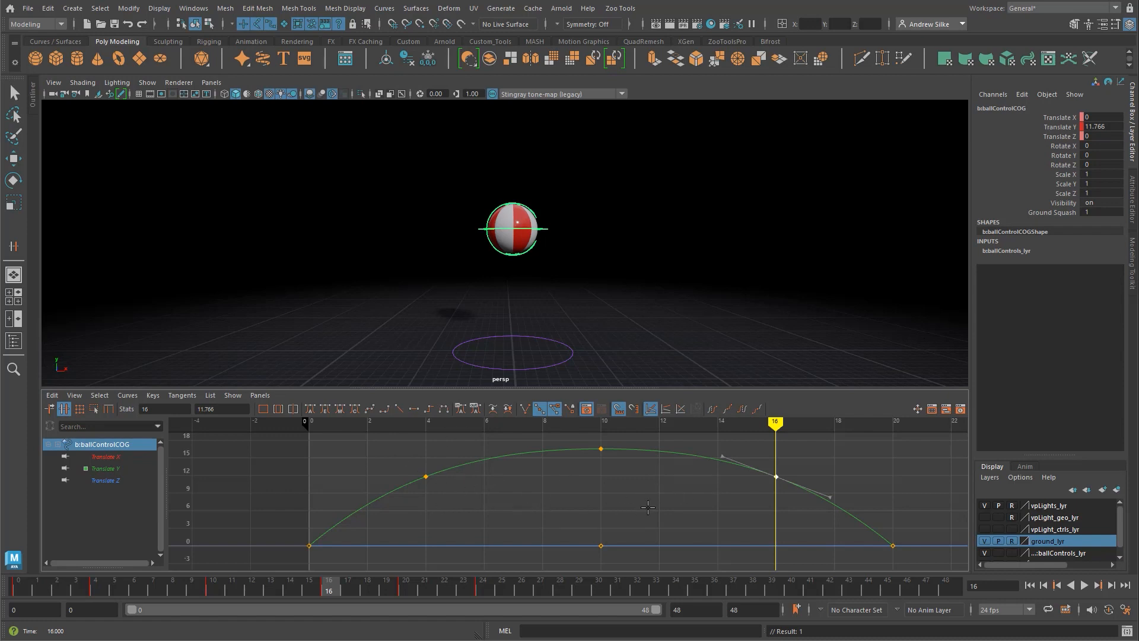
Step: Raise the Translate Y keys at frames 4 and 16 together to about 12.75 and steepen their tangents
key(w)
click(482, 461)
drag(482, 460, 418, 524)
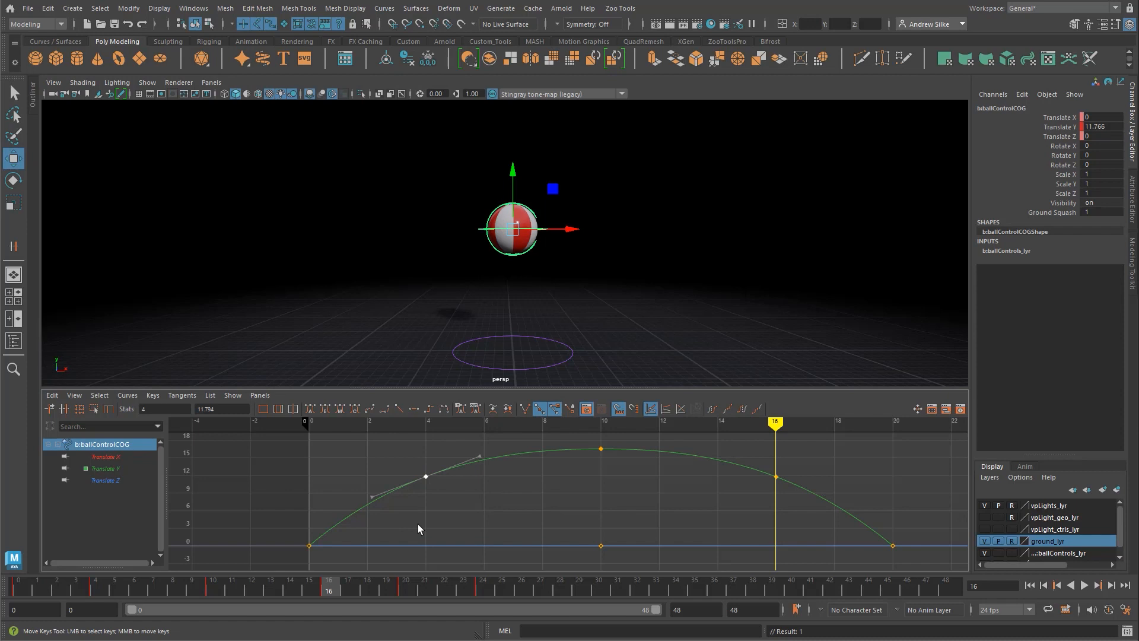
shift+click(774, 475)
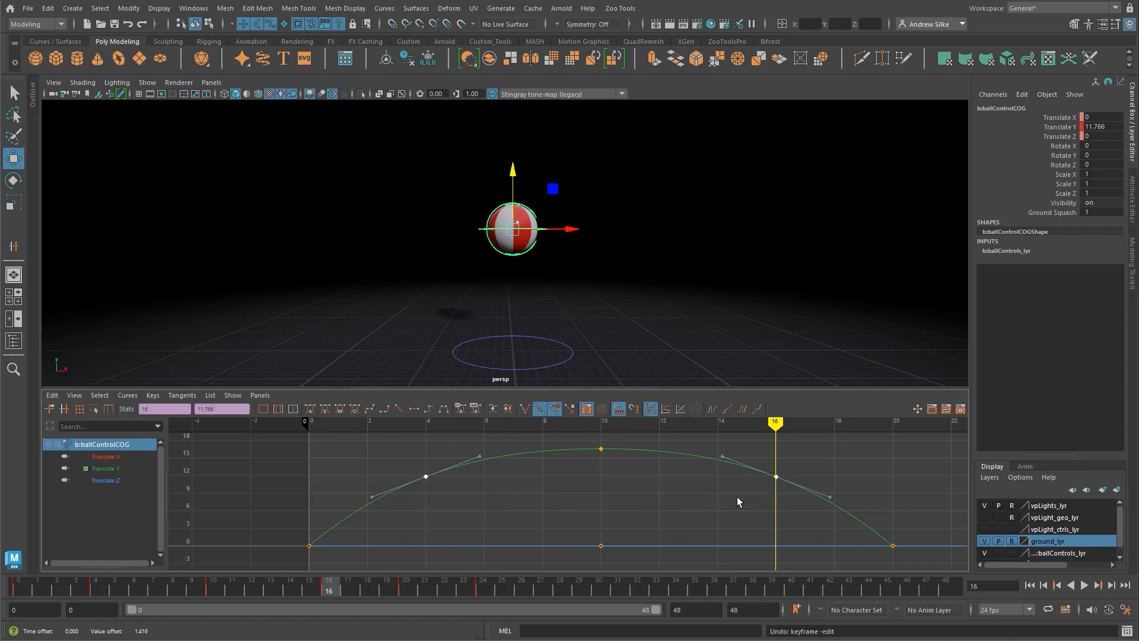
shift+middle_drag(697, 503, 694, 489)
alt+middle_drag(688, 489, 684, 532)
key(ctrl+z)
alt+shift+right_drag(688, 543, 658, 517)
alt+middle_drag(656, 517, 683, 495)
alt+right_drag(675, 496, 663, 493)
mouse_move(693, 501)
alt+middle_down()
mouse_move(694, 465)
mouse_move(690, 485)
alt+middle_up()
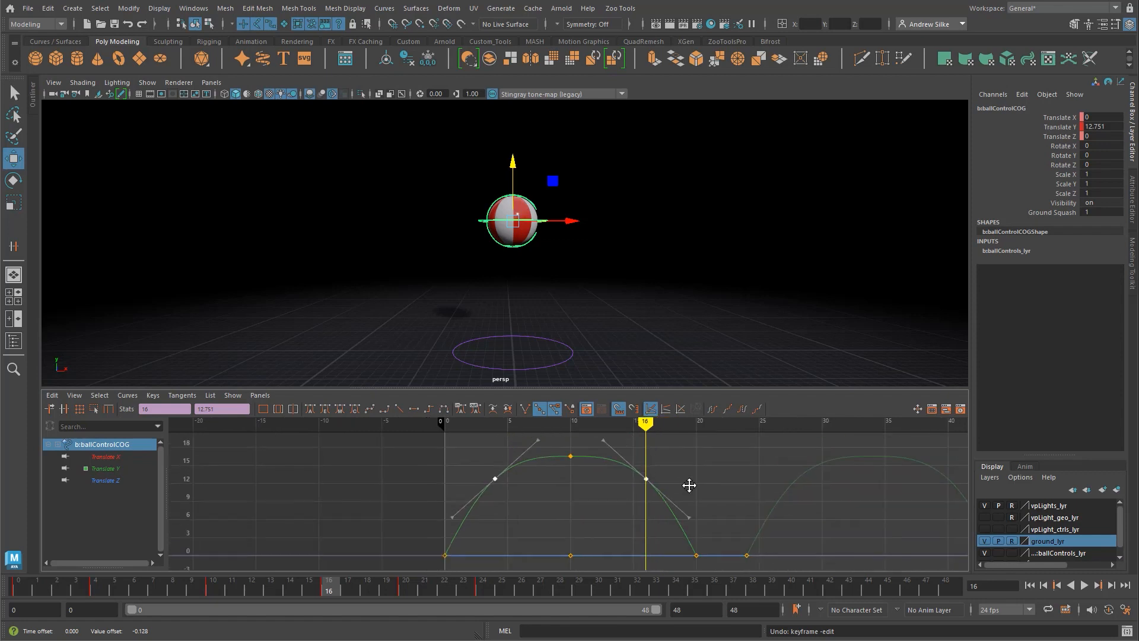
alt+right_drag(688, 485, 714, 462)
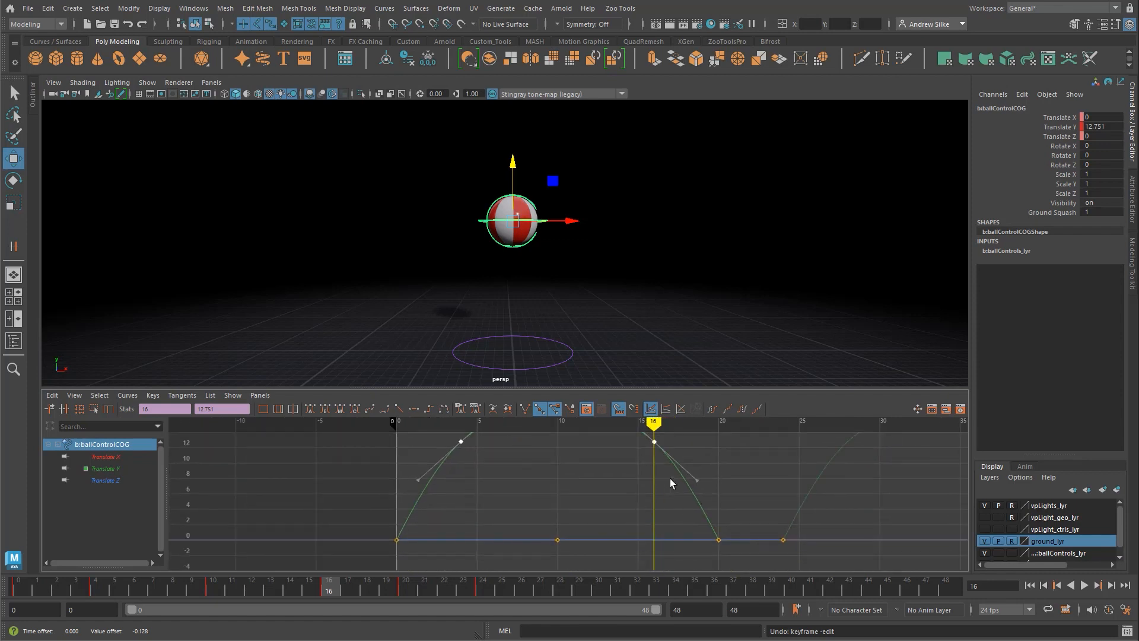
alt+middle_drag(670, 482, 646, 546)
Step: Isolate the COG Translate Y curve and steepen the tangents leaving frame 0 and arriving at frame 20
click(110, 469)
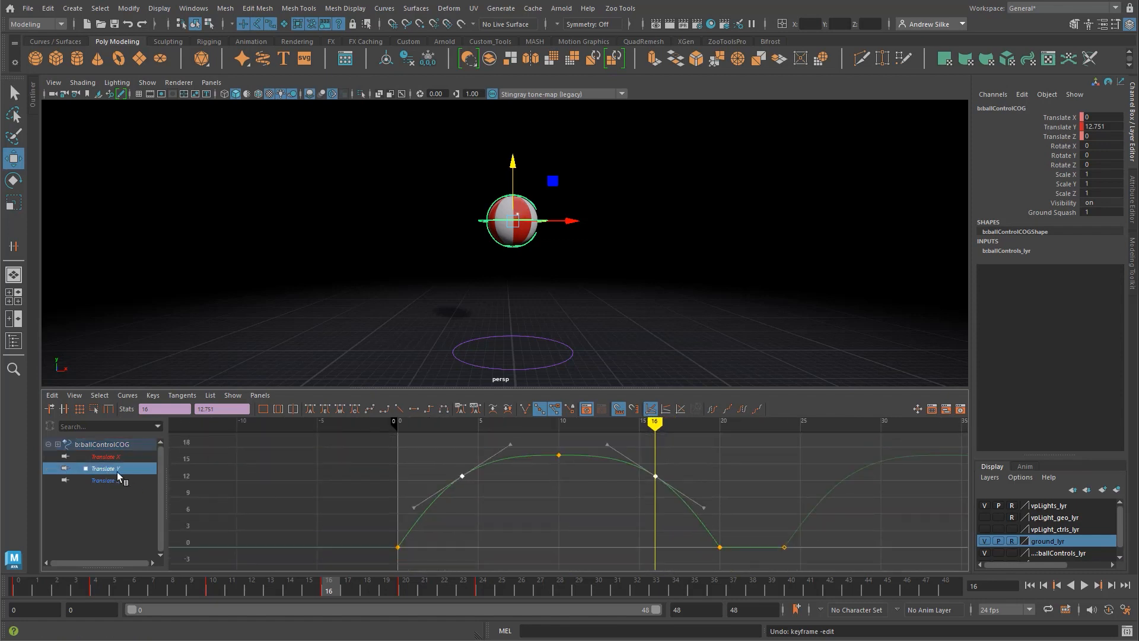
key(f)
click(105, 467)
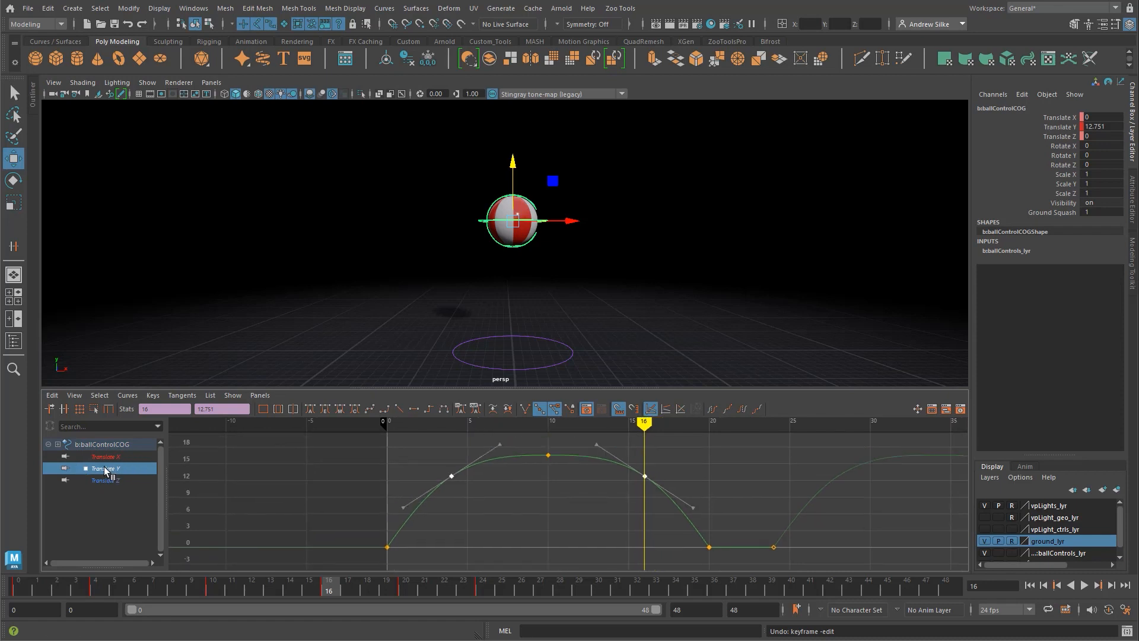
click(427, 520)
drag(428, 520, 351, 563)
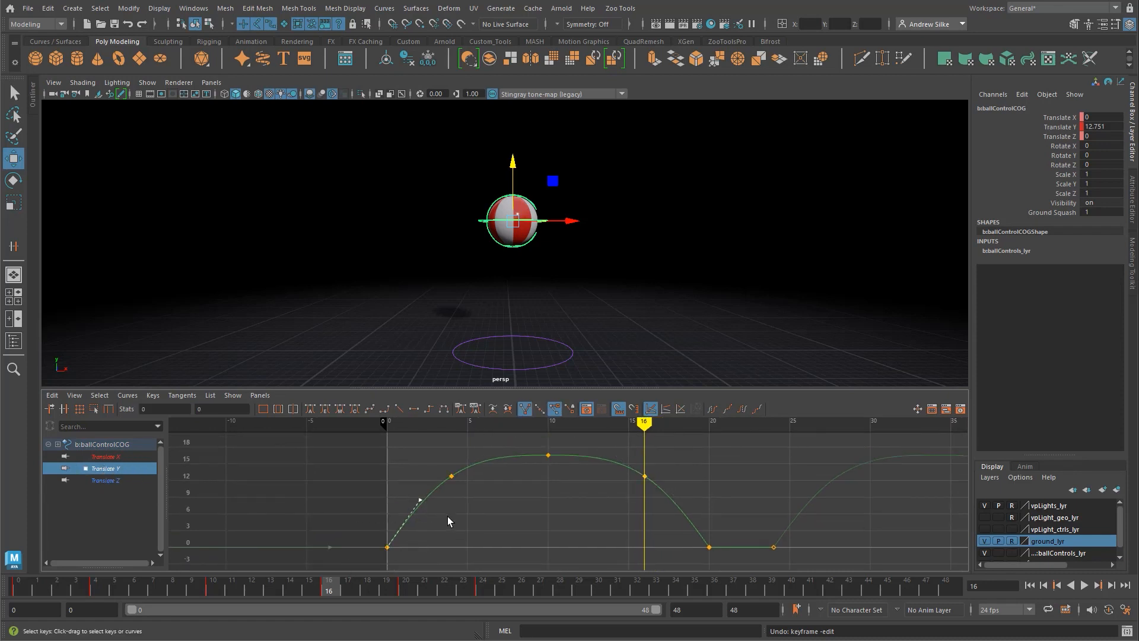
middle_drag(447, 516, 441, 513)
drag(699, 566, 709, 516)
middle_drag(657, 525, 677, 484)
Step: Rotate the tangent handles of the Translate Y keys at frames 16 and 4 to smooth the arc on both sides of the peak
scroll(677, 483, up, 1)
drag(682, 464, 633, 482)
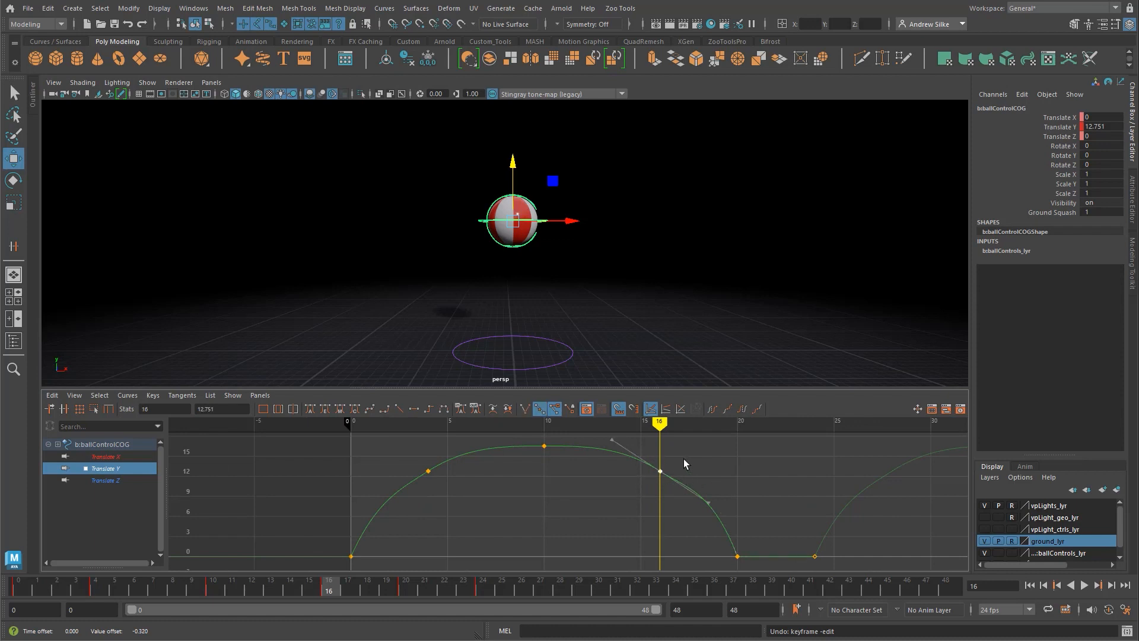
drag(716, 474, 686, 521)
middle_drag(686, 521, 695, 516)
drag(416, 465, 442, 482)
drag(460, 434, 488, 456)
middle_drag(488, 456, 493, 462)
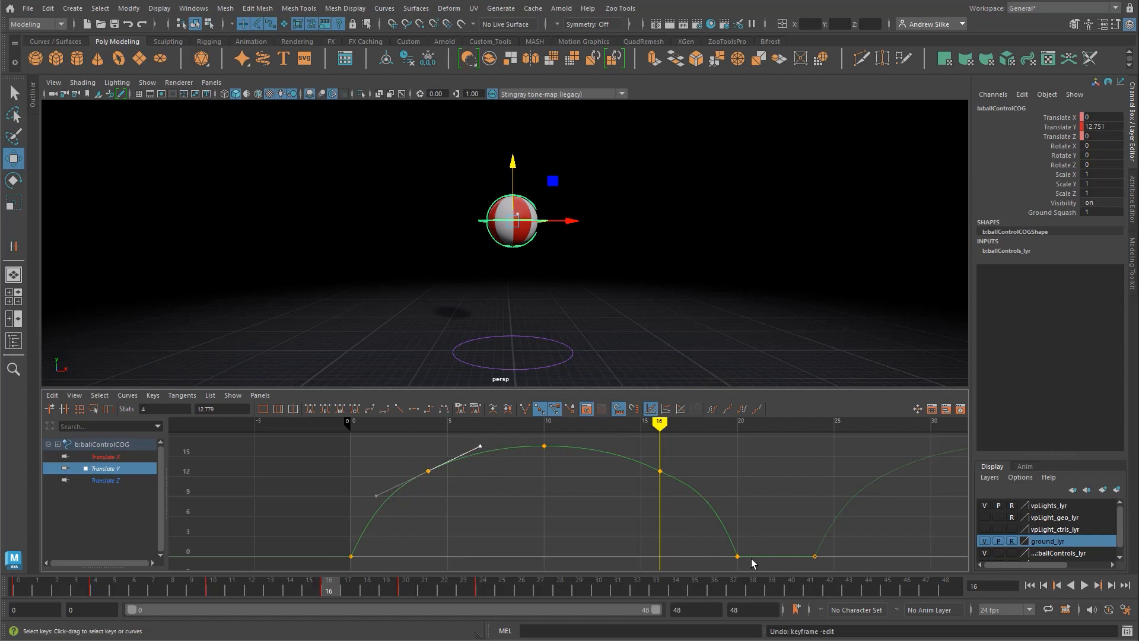
Step: Refine the tangent arriving at the Translate Y key on frame 20
drag(746, 508, 706, 580)
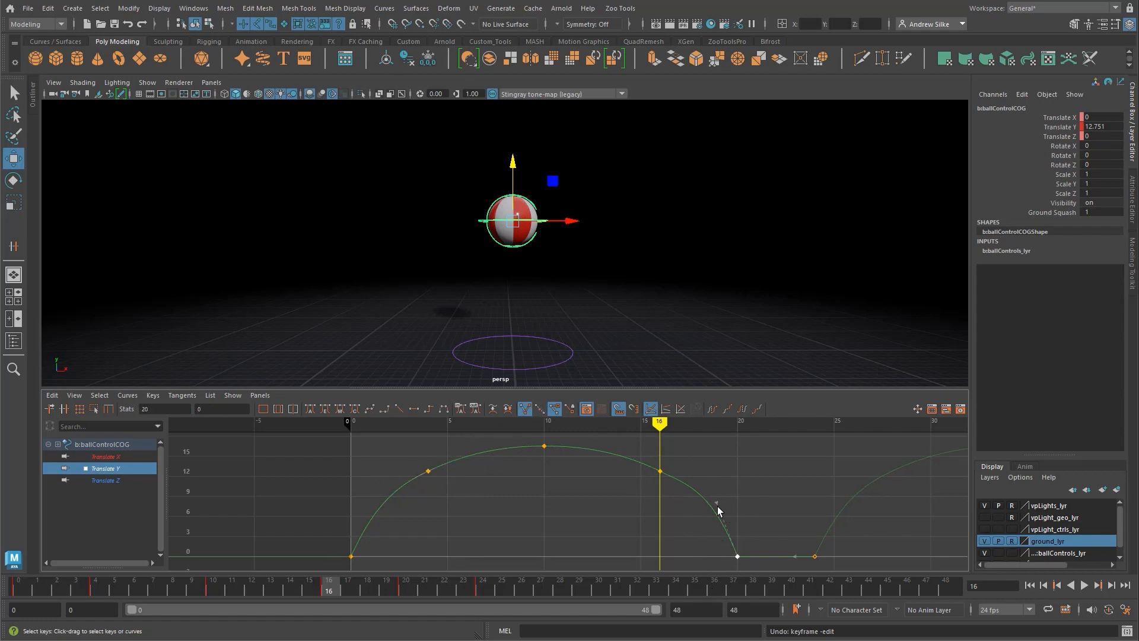
drag(609, 485, 611, 487)
drag(725, 482, 688, 500)
middle_drag(686, 497, 646, 481)
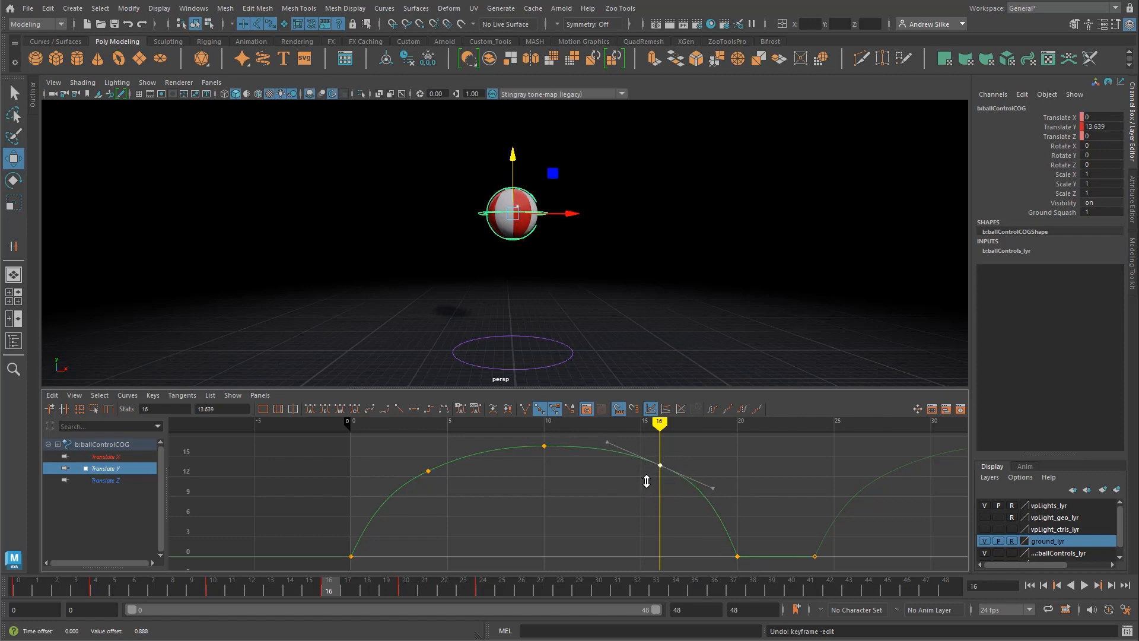
key(ctrl+z)
Step: Raise the Translate Y keys at frames 4 and 16 together to about 13.73 for more hang time
shift+drag(454, 485, 457, 488)
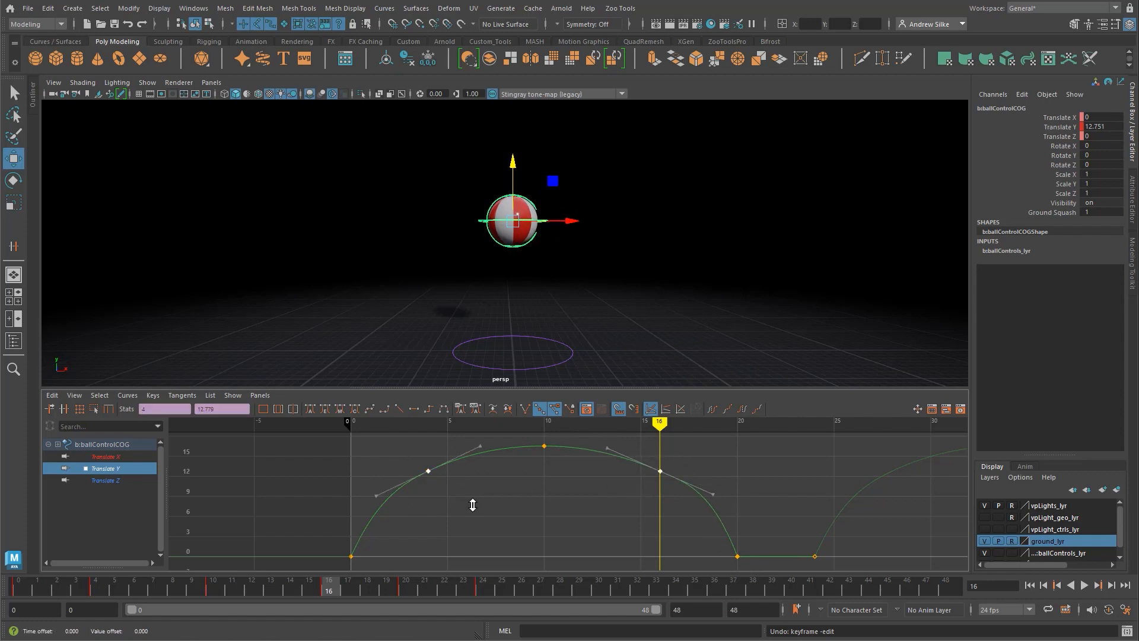
middle_drag(471, 500, 471, 497)
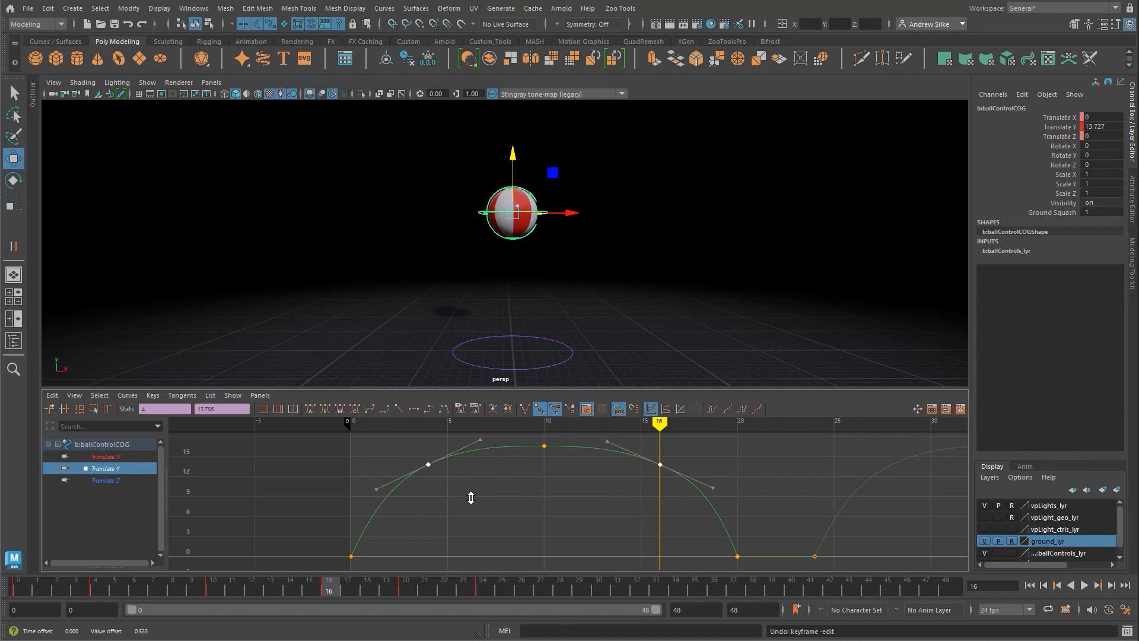
click(525, 522)
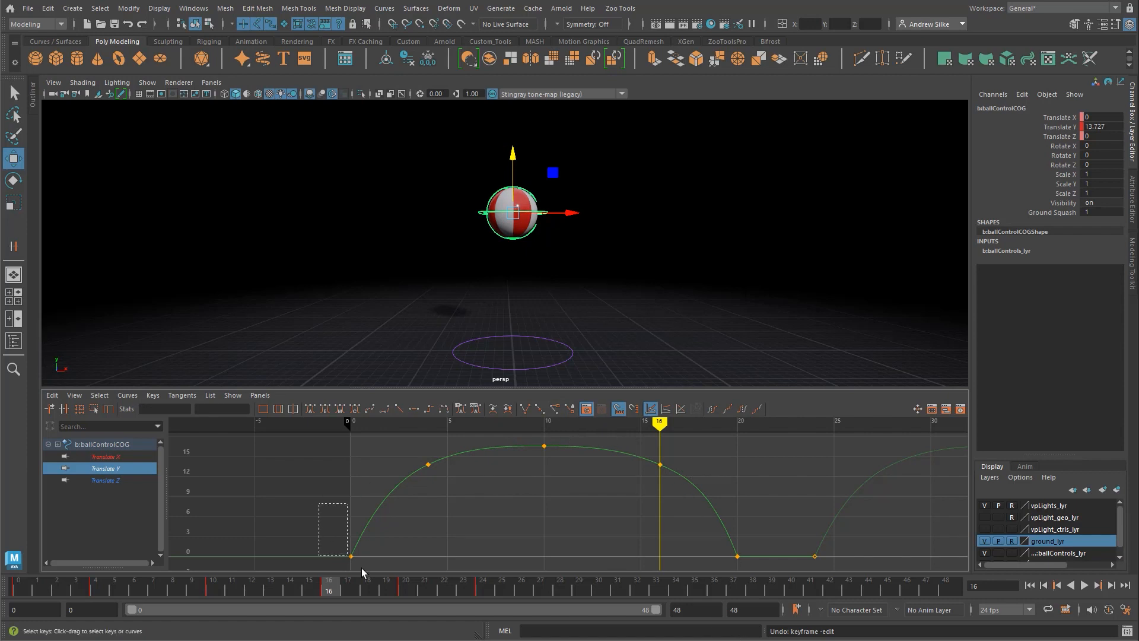
Step: Adjust the tangent leaving the Translate Y key at frame 0 to smooth the rise of the arc
drag(361, 568, 363, 569)
drag(362, 486, 389, 526)
middle_drag(388, 525, 385, 520)
Step: Play back the looping bounce to review the added hang time, then clear the selection
click(595, 502)
key(q)
mouse_move(595, 497)
alt+middle_down()
mouse_move(579, 498)
mouse_move(596, 497)
alt+middle_up()
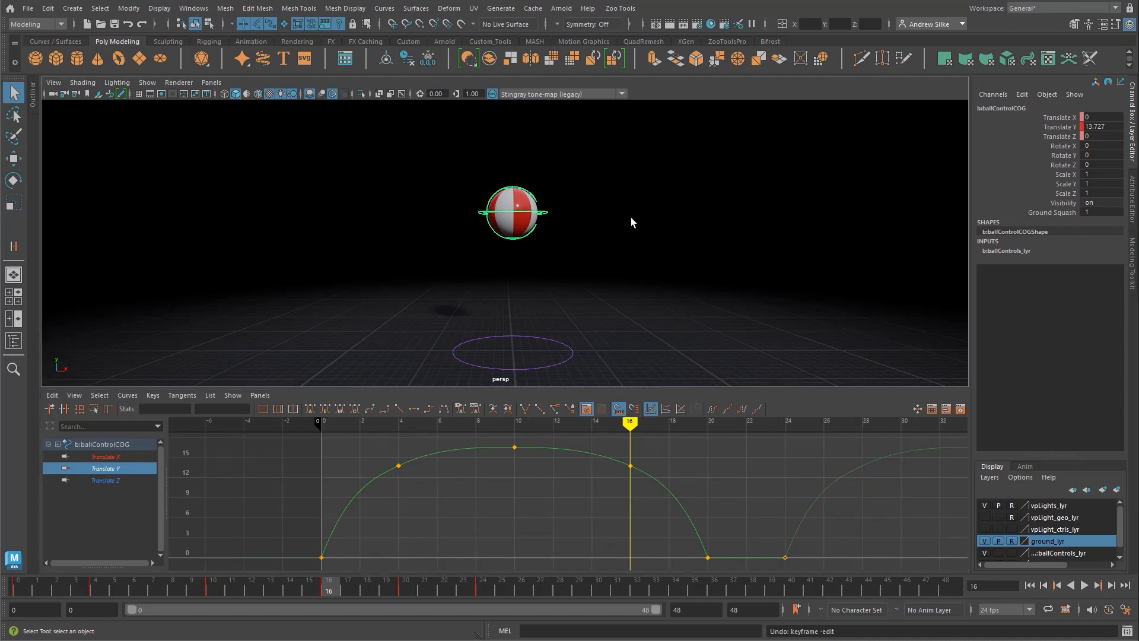
key(alt+v)
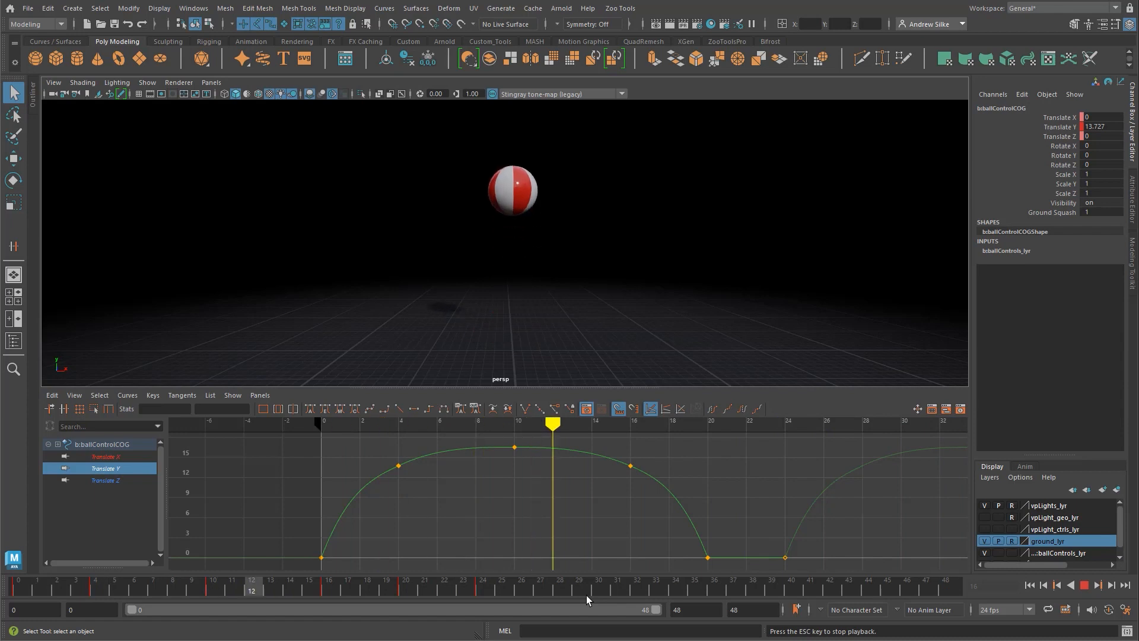
key(Escape)
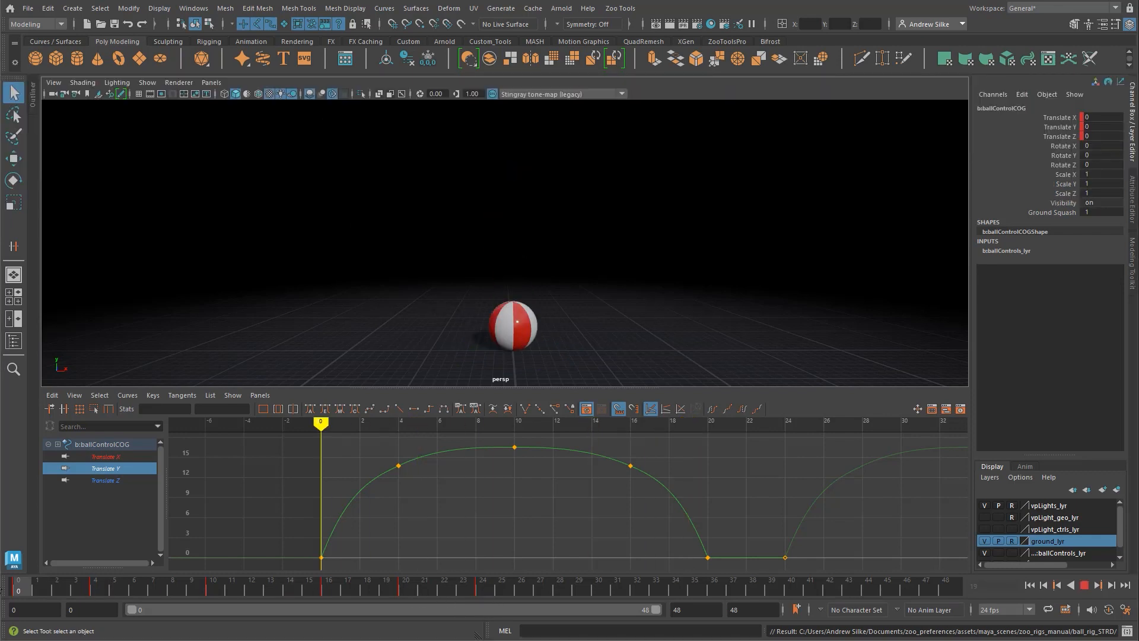
click(636, 321)
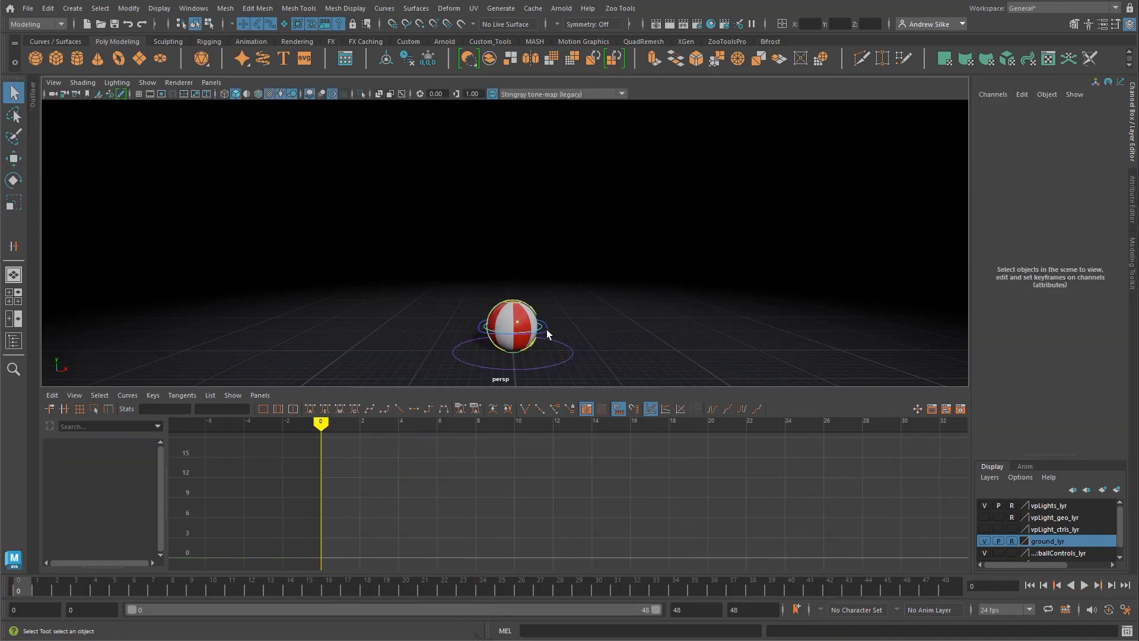
click(546, 329)
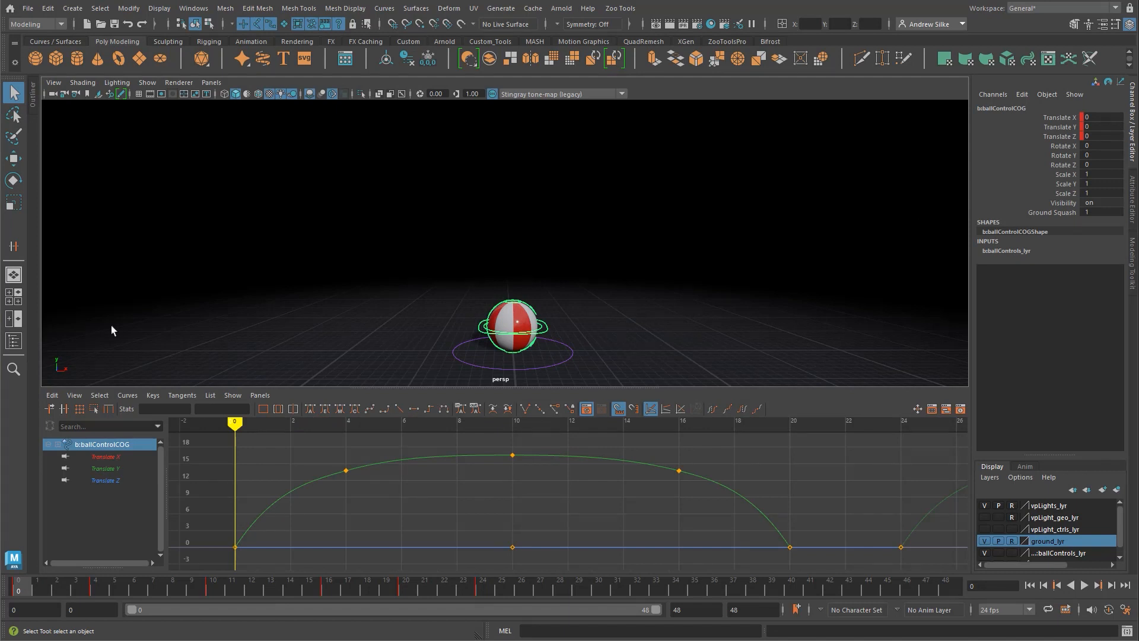
click(546, 332)
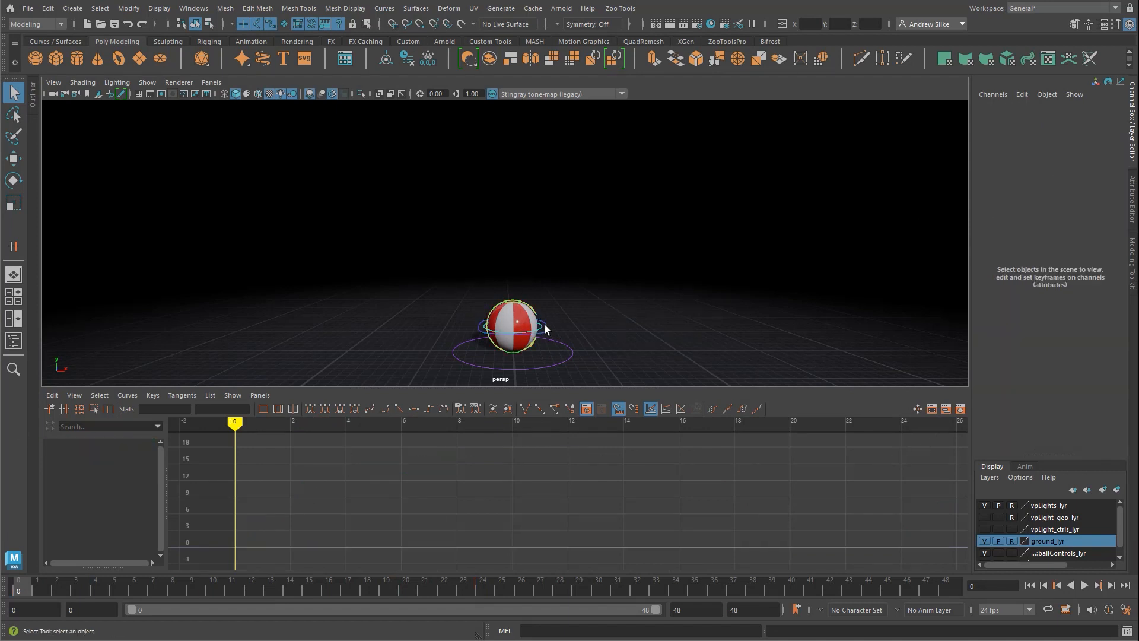
click(546, 333)
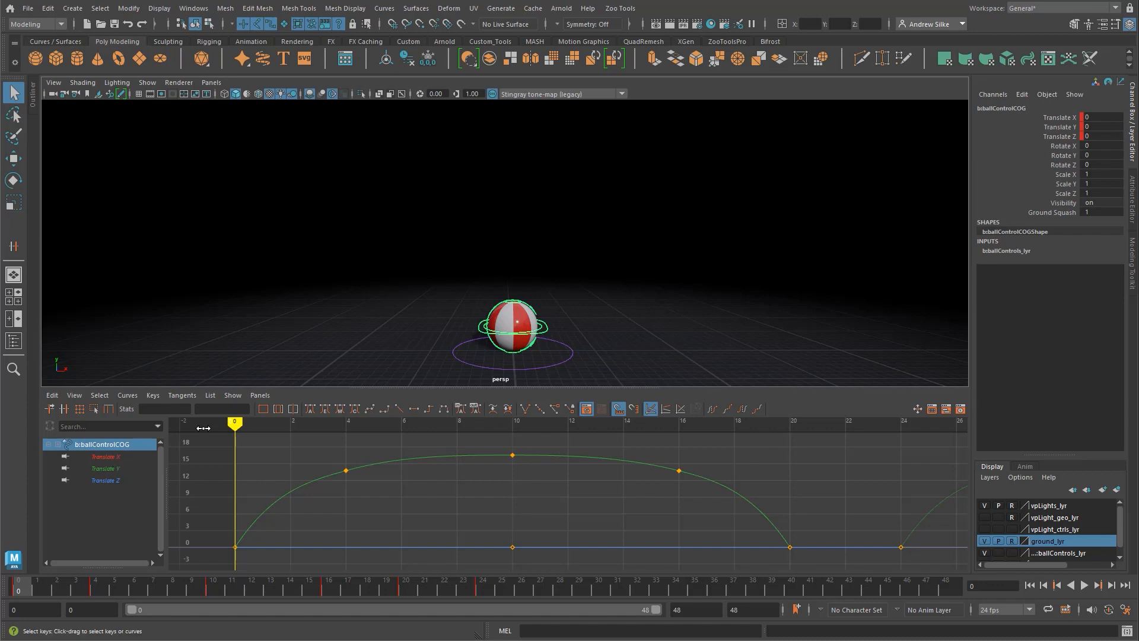
click(121, 457)
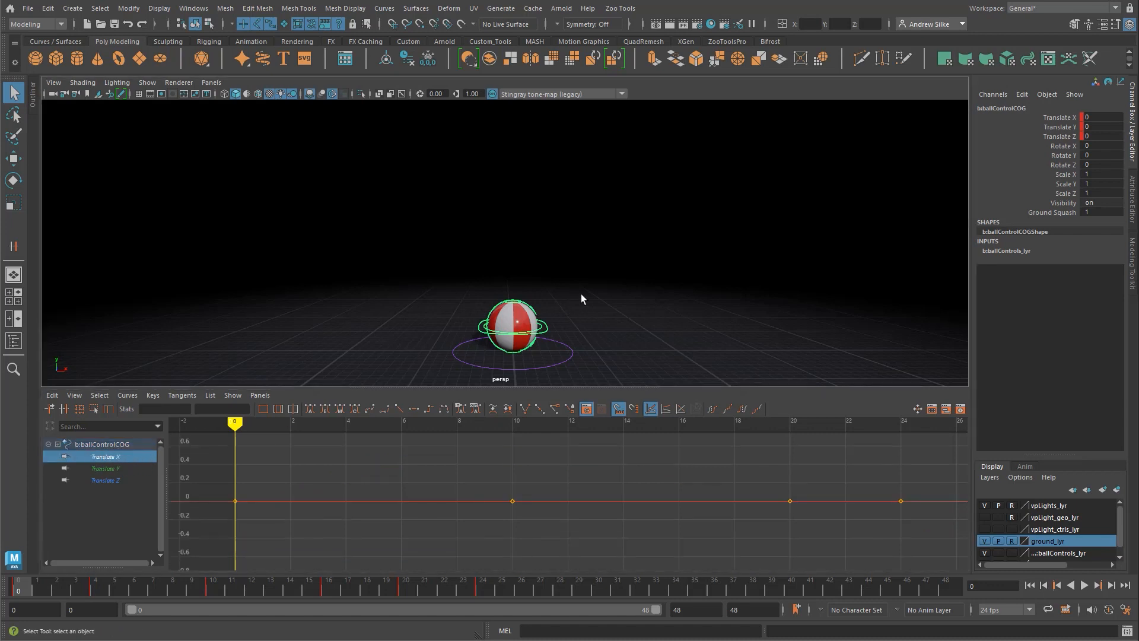
key(w)
drag(577, 328, 675, 349)
key(ctrl+z)
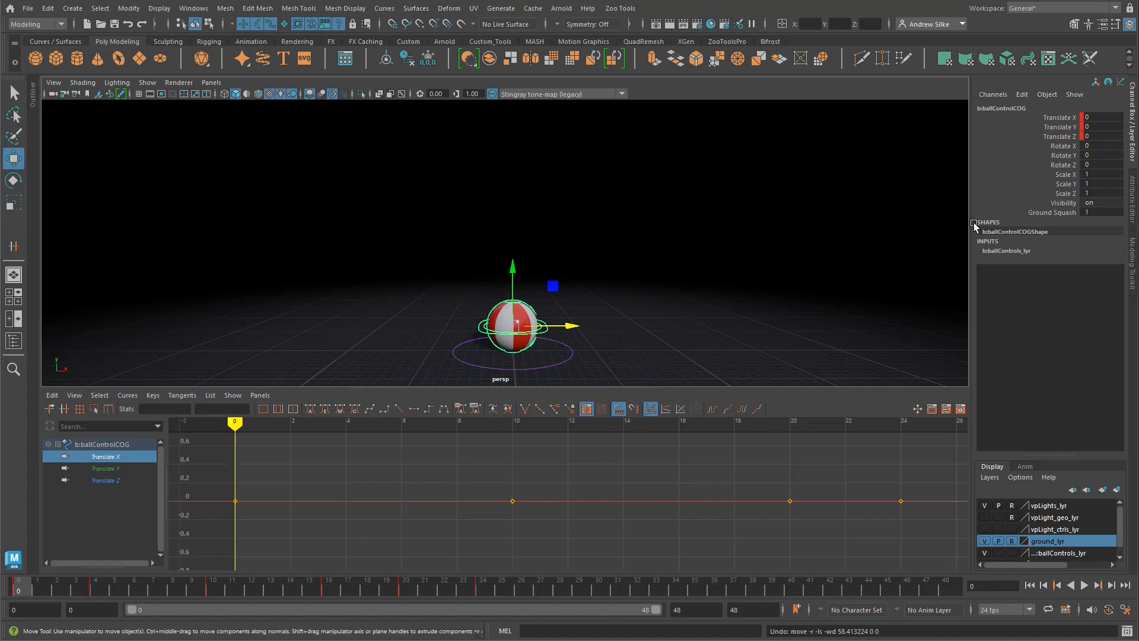
click(580, 319)
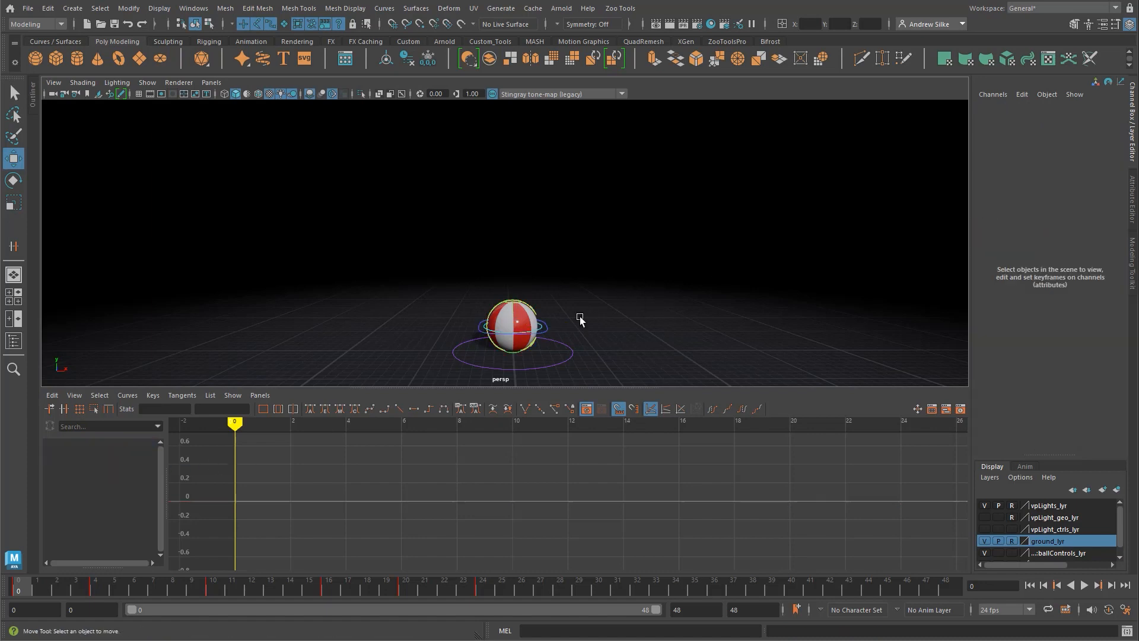
Step: Move the COG control sideways at frame 0, set its Translate X to -5 and key that channel
click(546, 332)
mouse_move(569, 327)
mouse_down()
mouse_move(478, 328)
mouse_move(625, 328)
mouse_move(547, 330)
mouse_up()
key(ctrl+z)
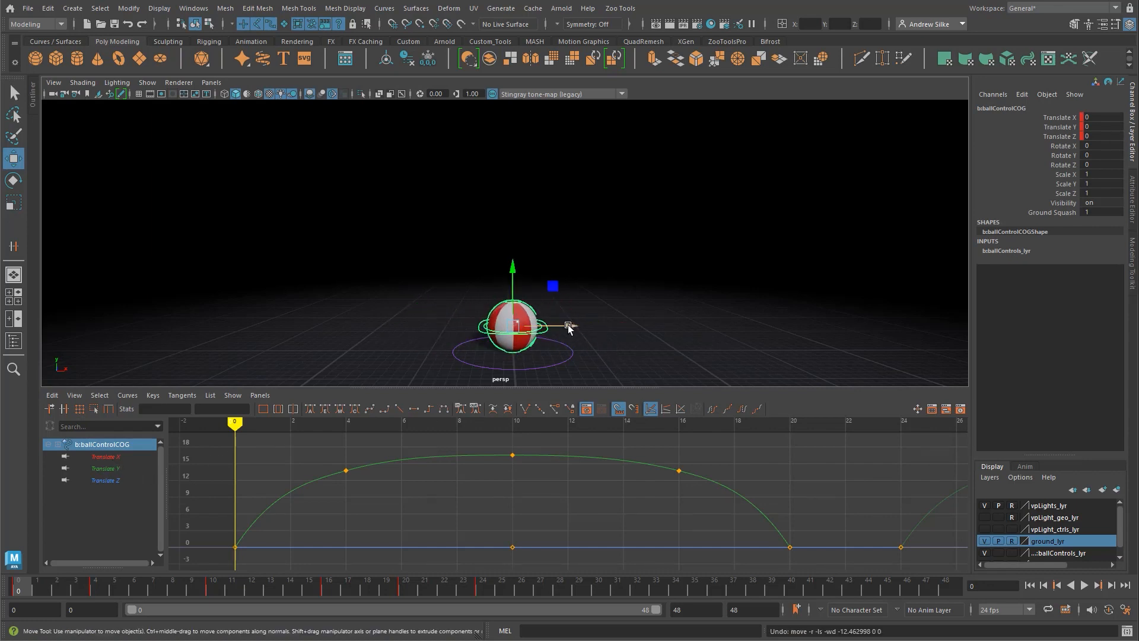
drag(571, 326, 532, 324)
click(1112, 117)
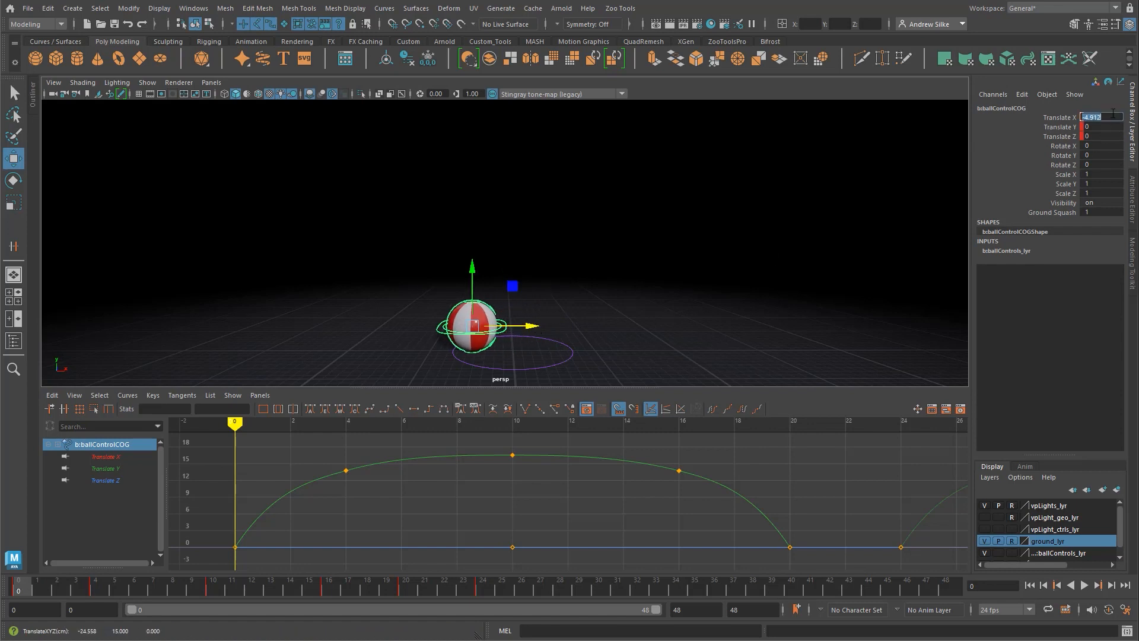
text(-5)
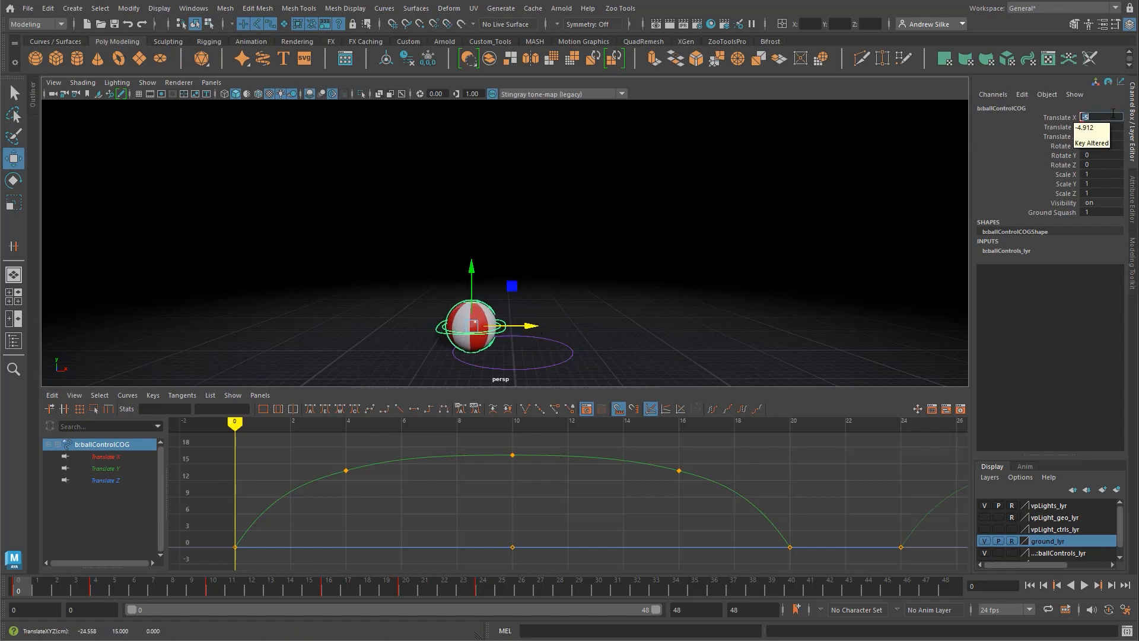
click(1053, 118)
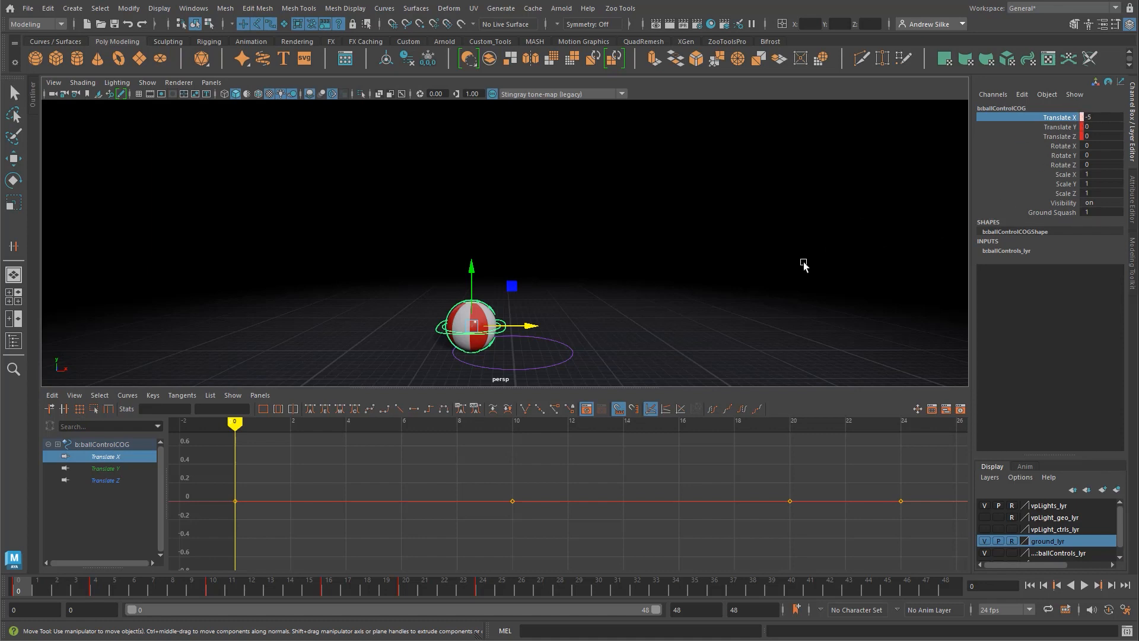
key(s)
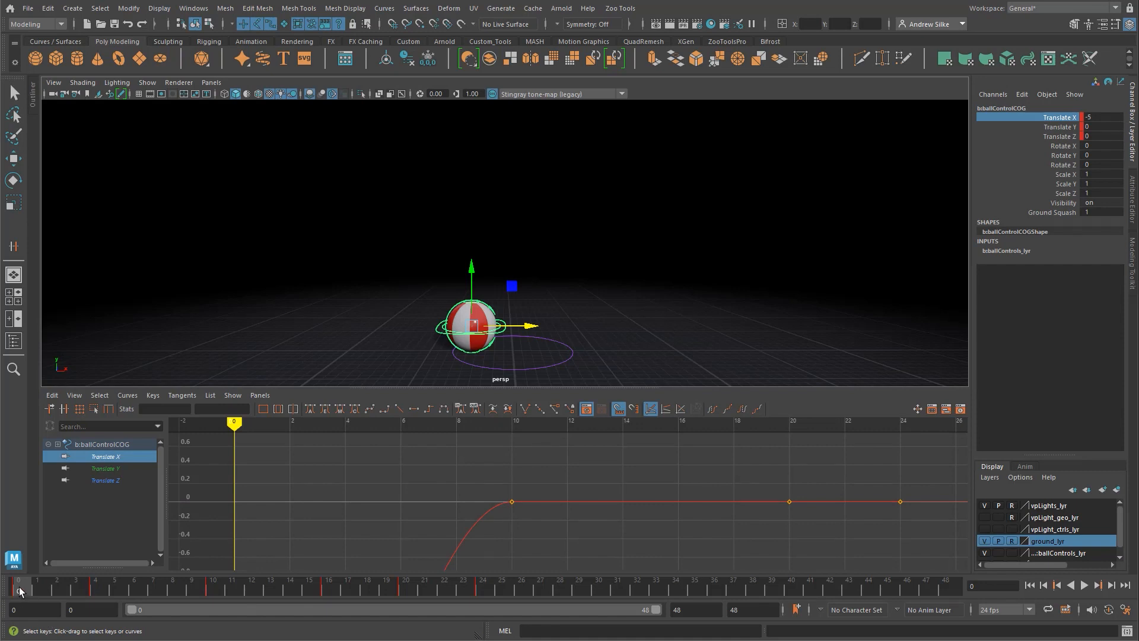
Step: Play back the animation to check the new sideways movement of the ball
key(alt+v)
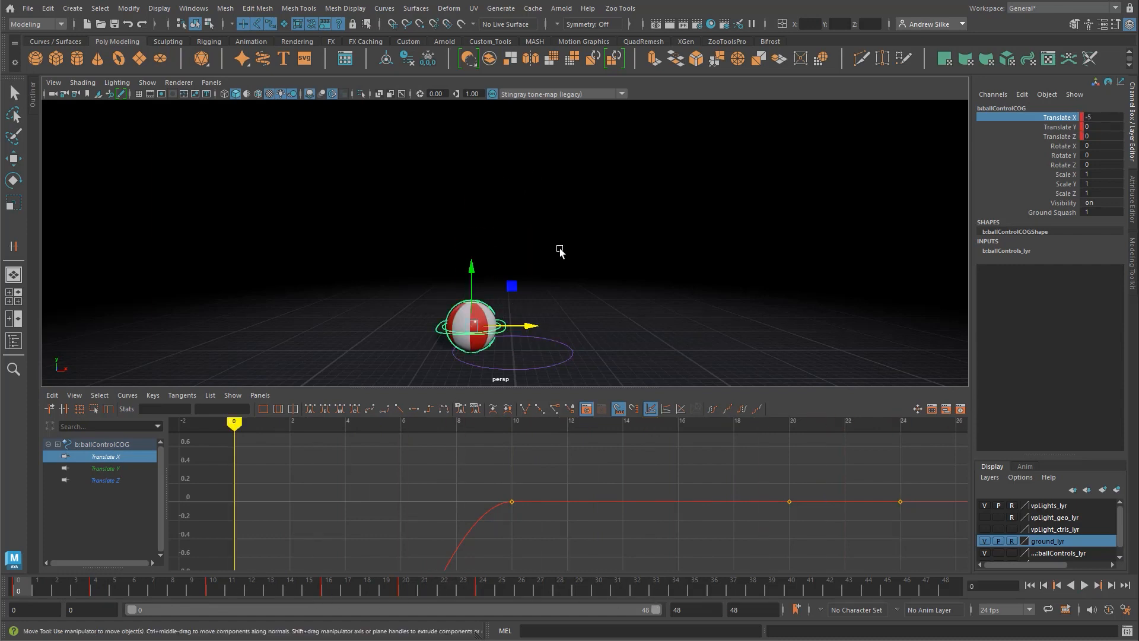
key(q)
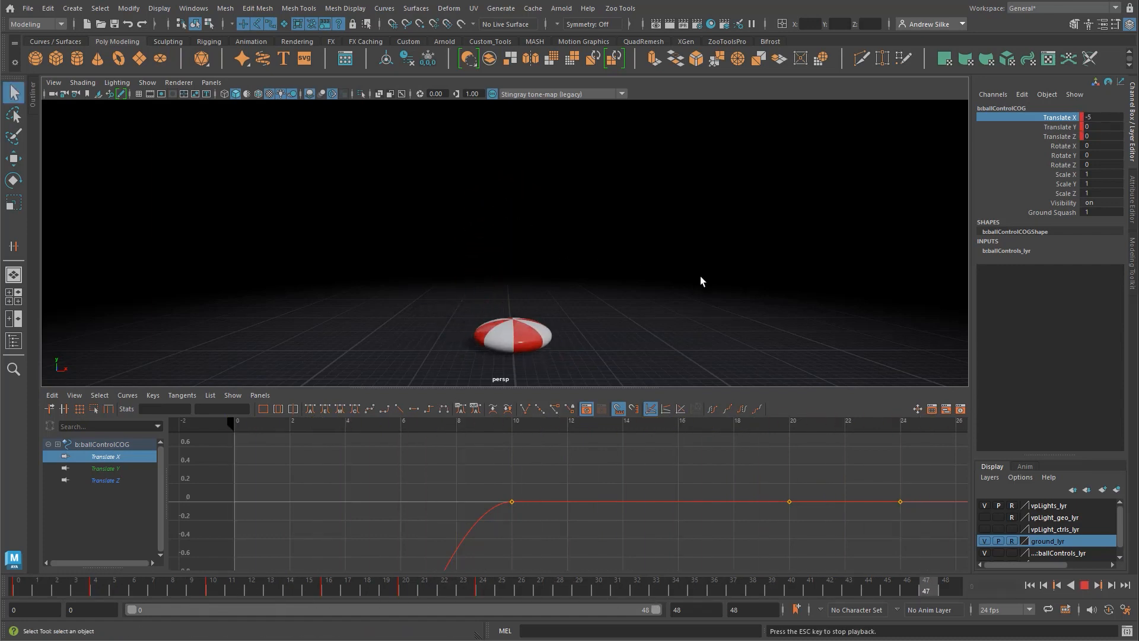
key(Escape)
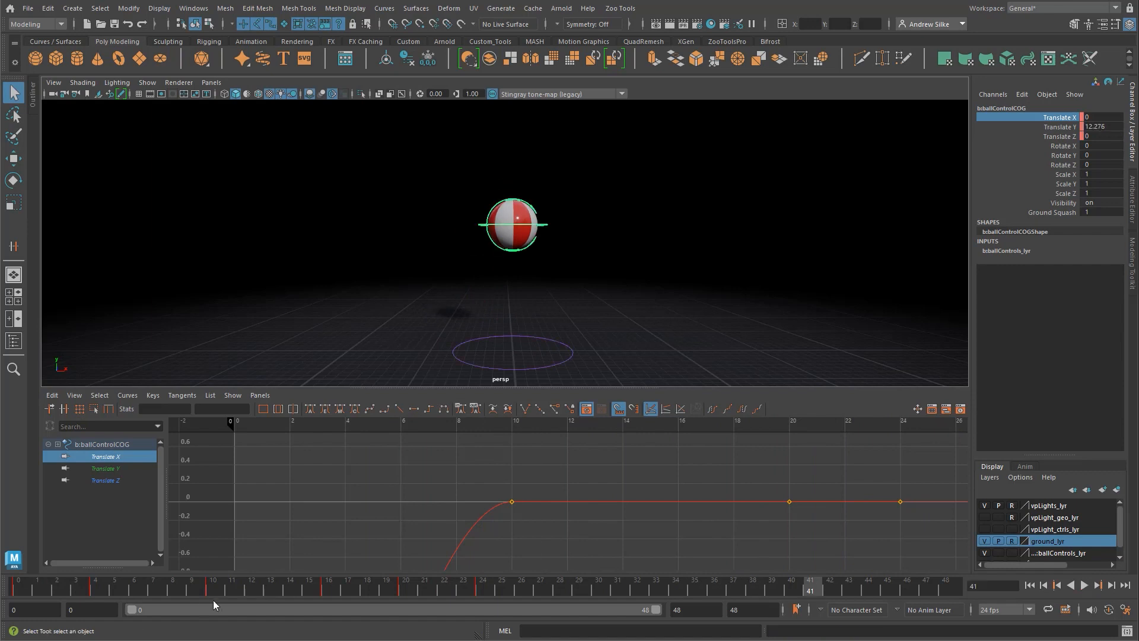
Step: Frame the COG Translate X curve and scrub frames 0 to 20 to examine the sideways motion
drag(174, 590, 18, 587)
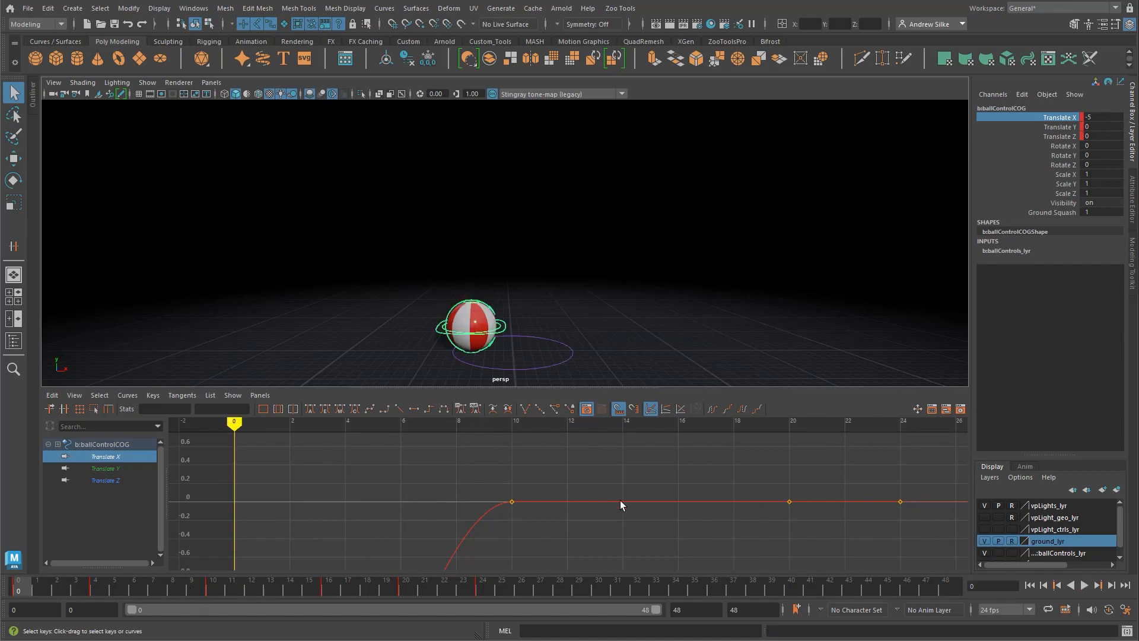
key(f)
alt+shift+right_drag(602, 494, 573, 529)
alt+shift+right_drag(557, 480, 548, 518)
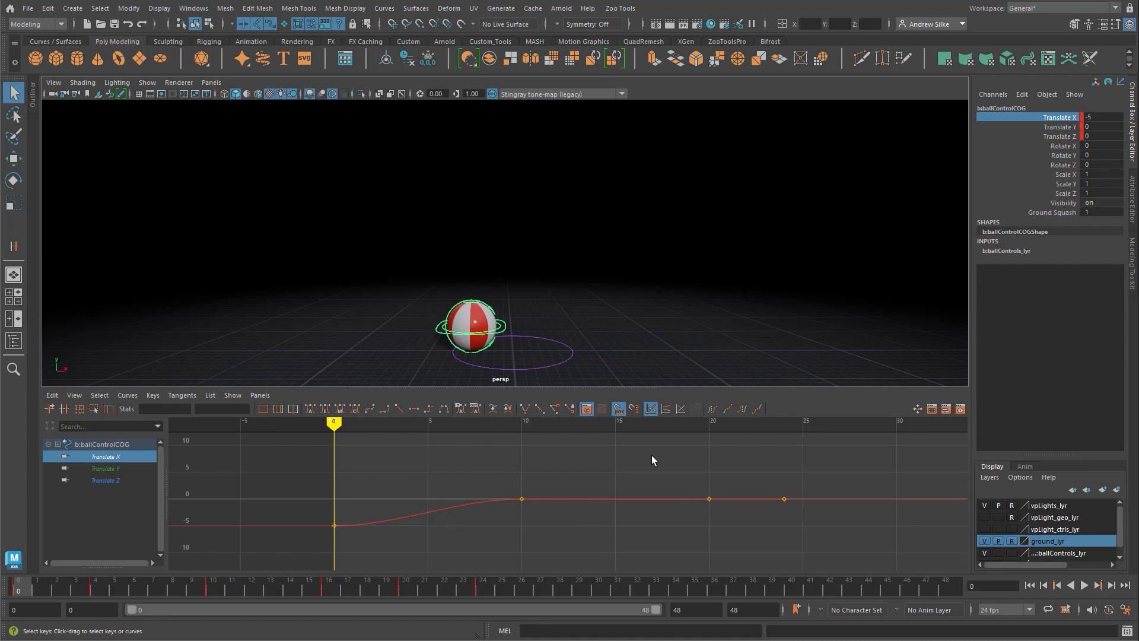
drag(24, 585, 408, 592)
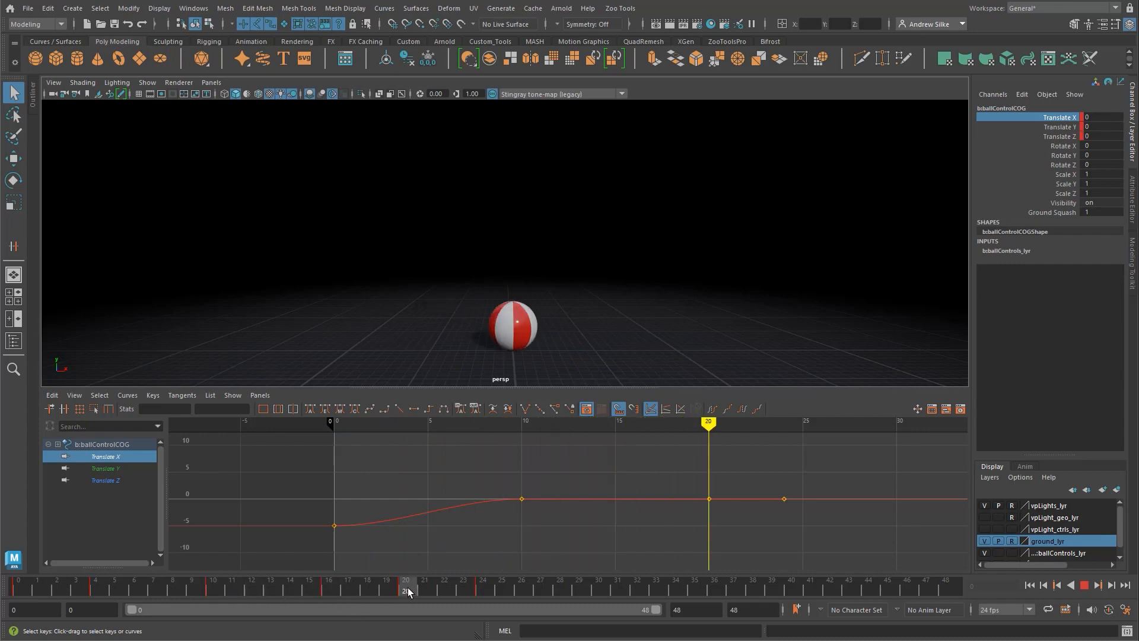
drag(21, 587, 410, 587)
Step: Delete the COG control's Translate X key at frame 10
alt+shift+right_drag(605, 548, 602, 508)
alt+middle_drag(602, 508, 601, 476)
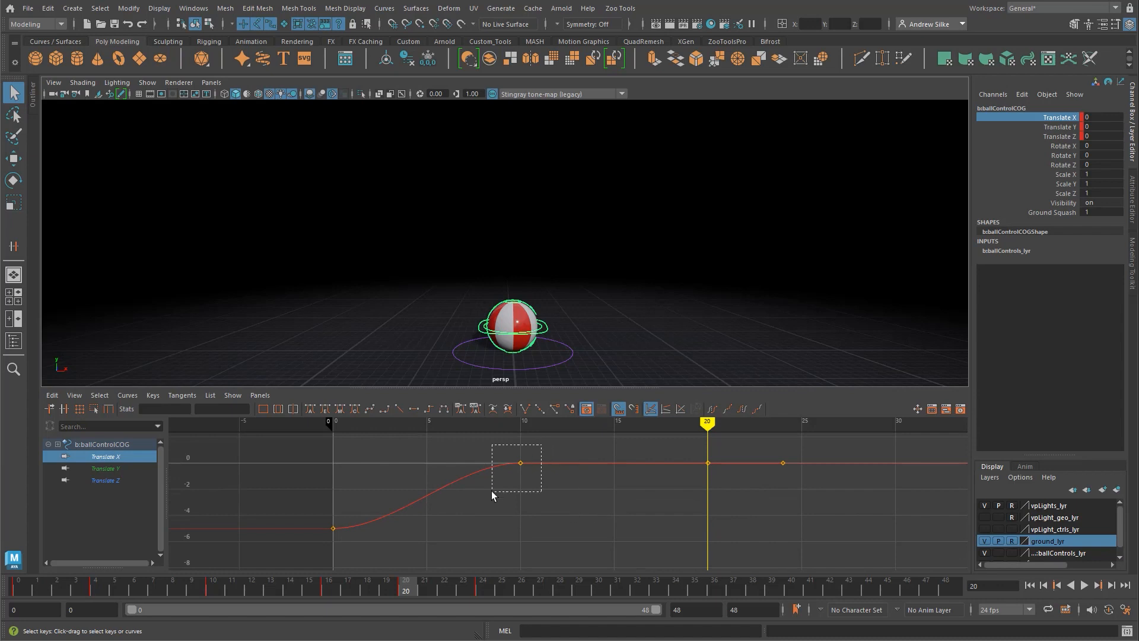
drag(491, 490, 491, 490)
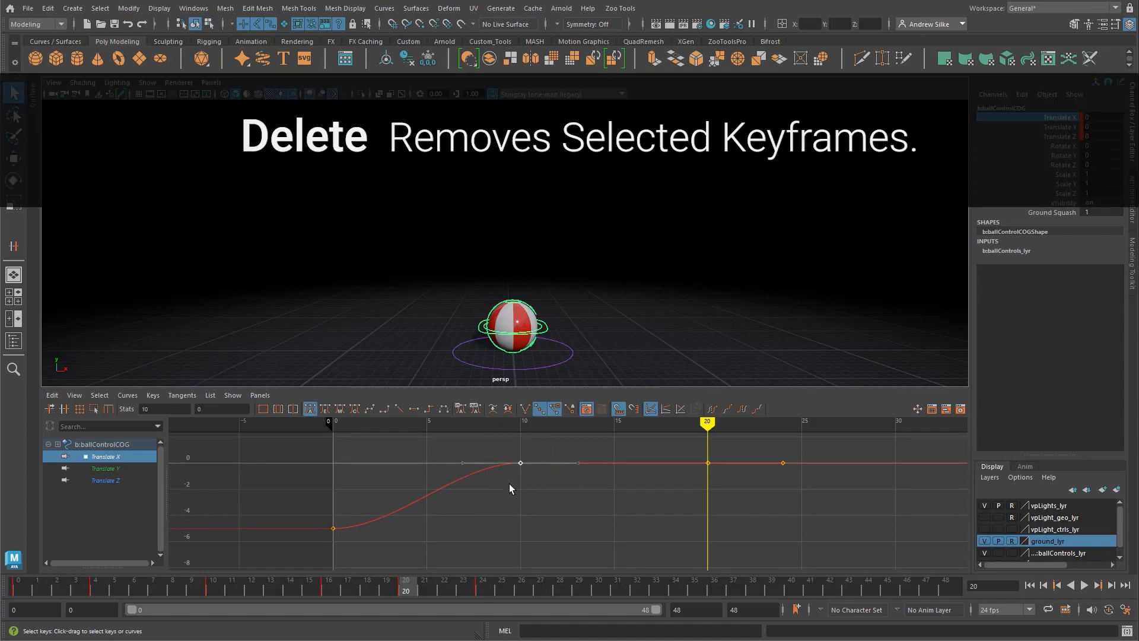
key(Delete)
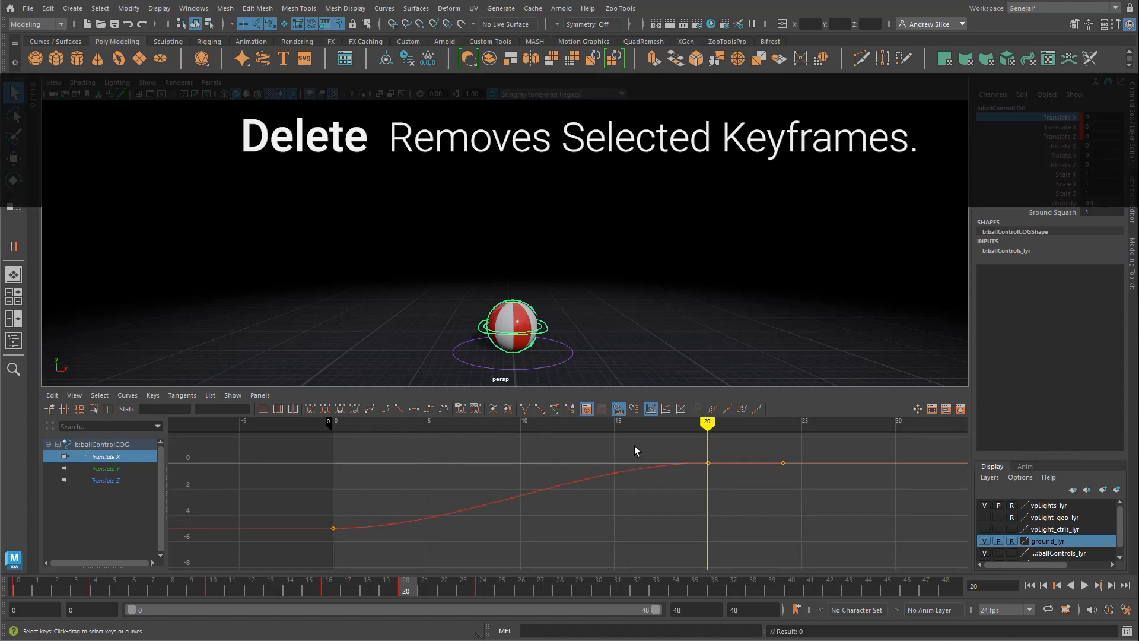
Step: Give the Translate X keys at frames 0 and 20 linear tangents
drag(730, 443, 279, 553)
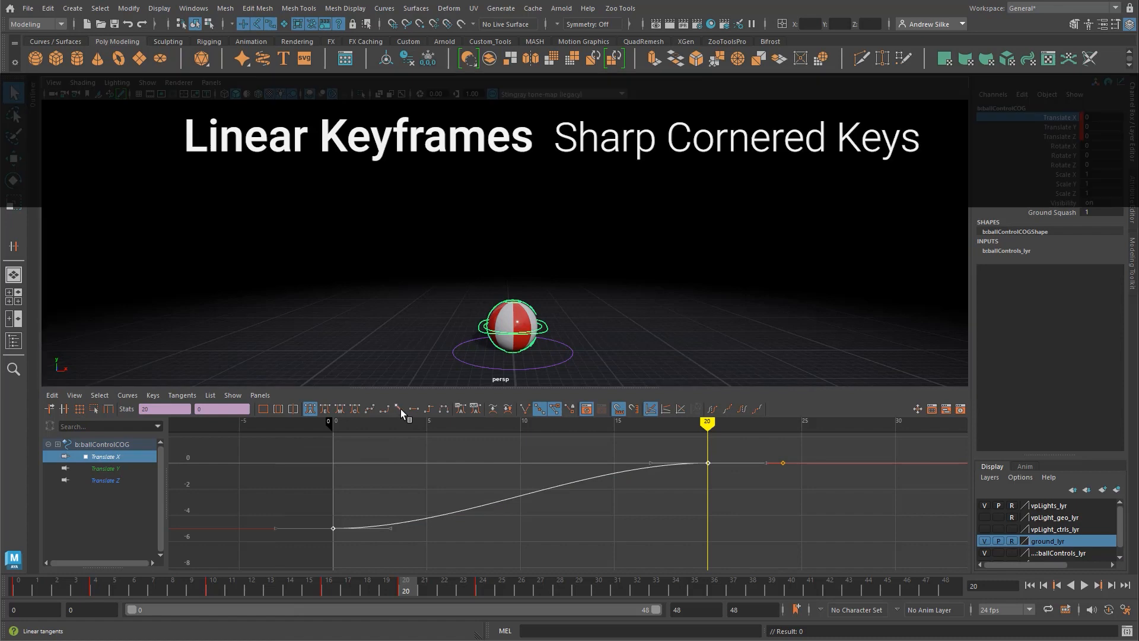
click(400, 410)
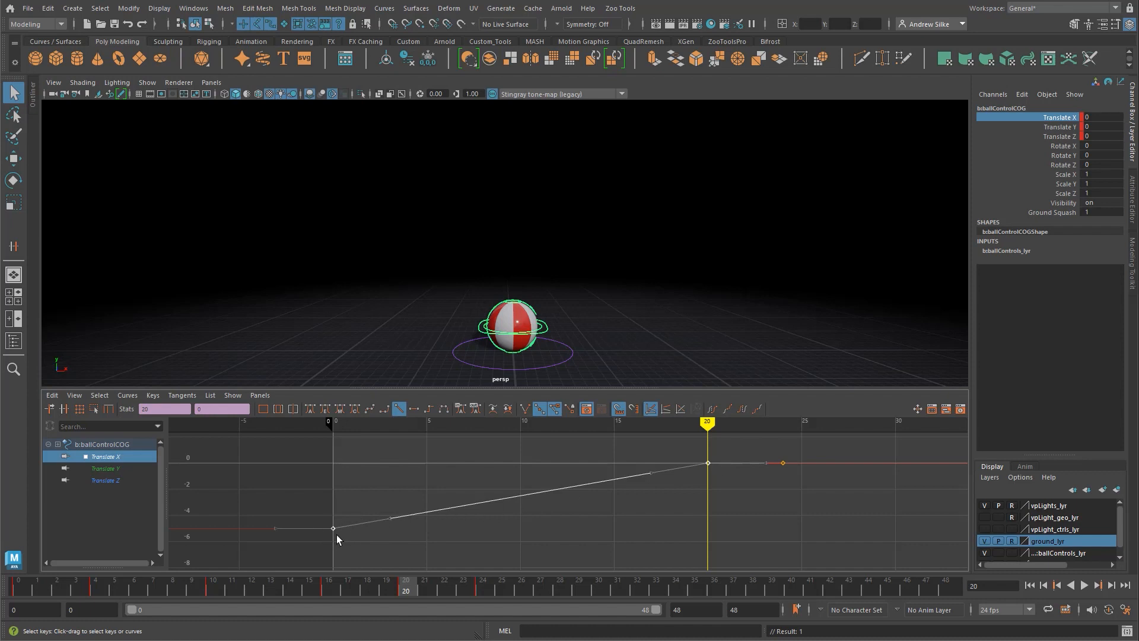
click(749, 455)
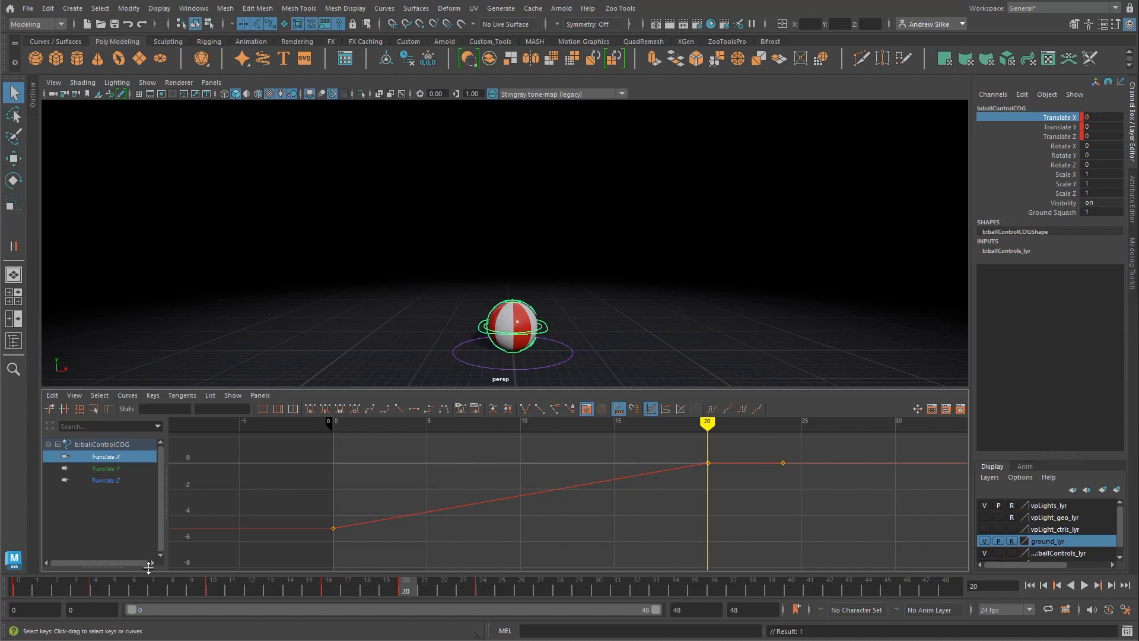
Step: Play back the animation from frame 0 to check the linear sideways travel
drag(146, 586, 19, 587)
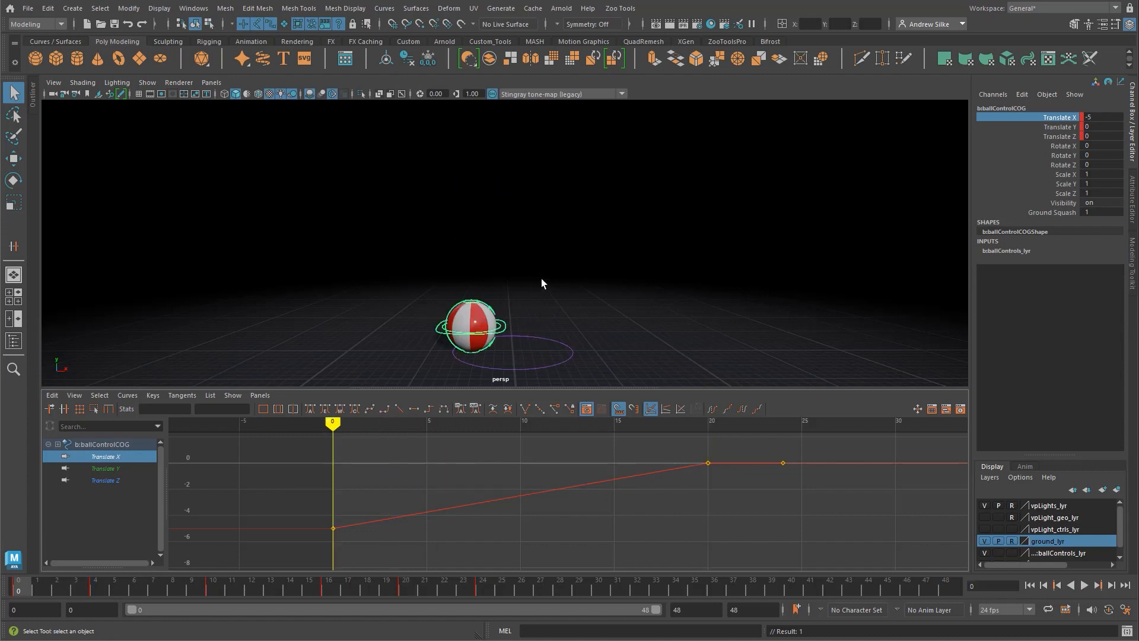
key(alt+v)
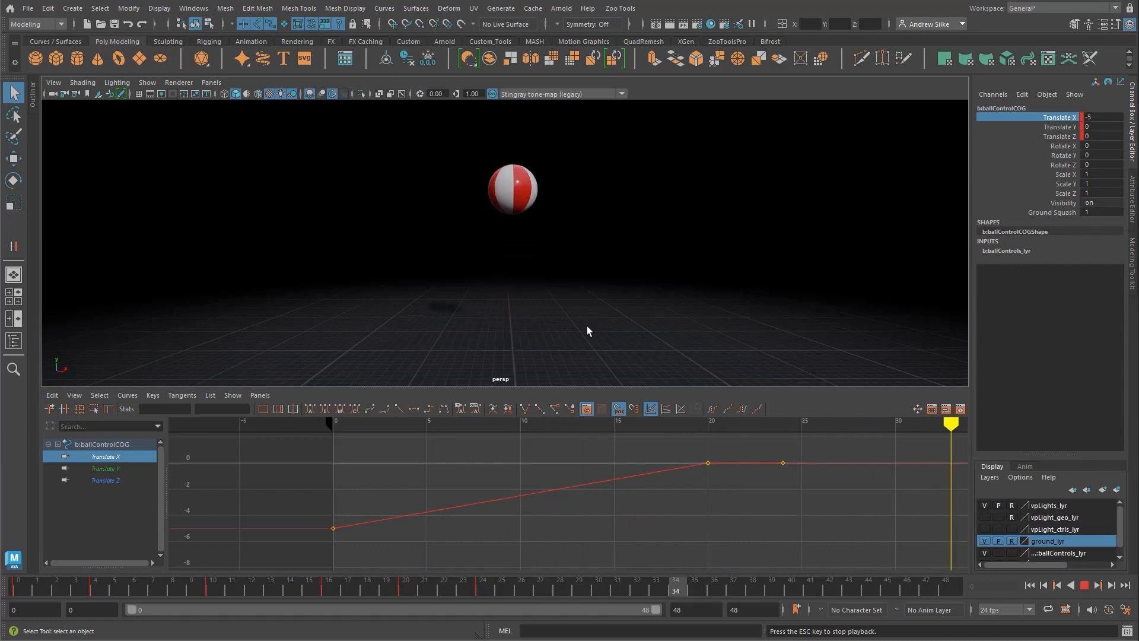
key(Escape)
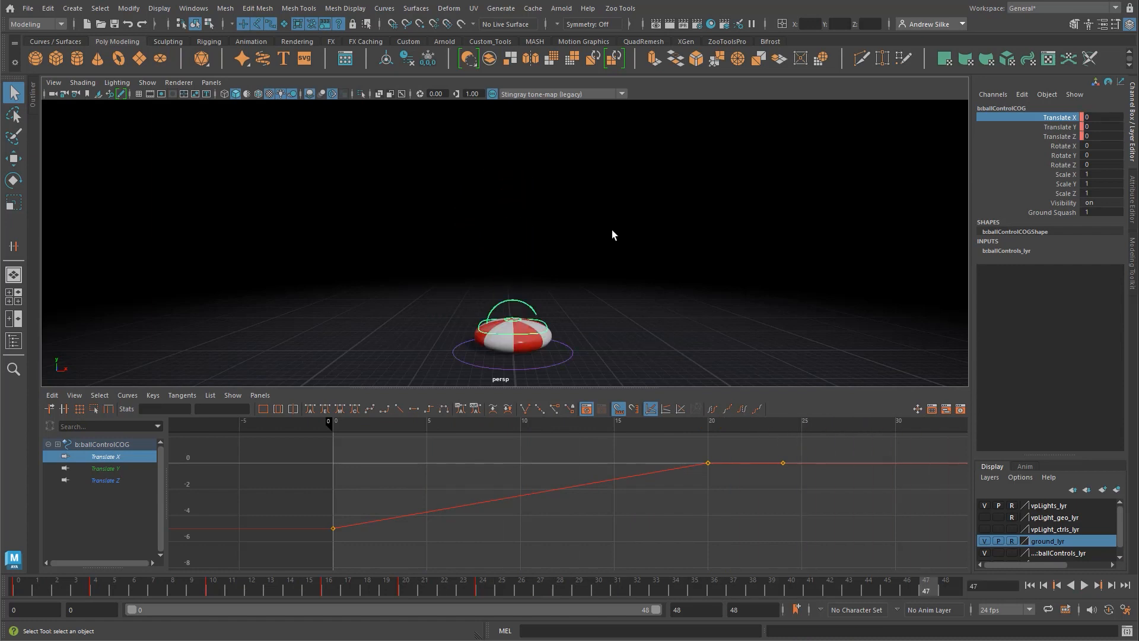
Step: Play back the bounce and set a key on the COG control at frame 44
key(alt+v)
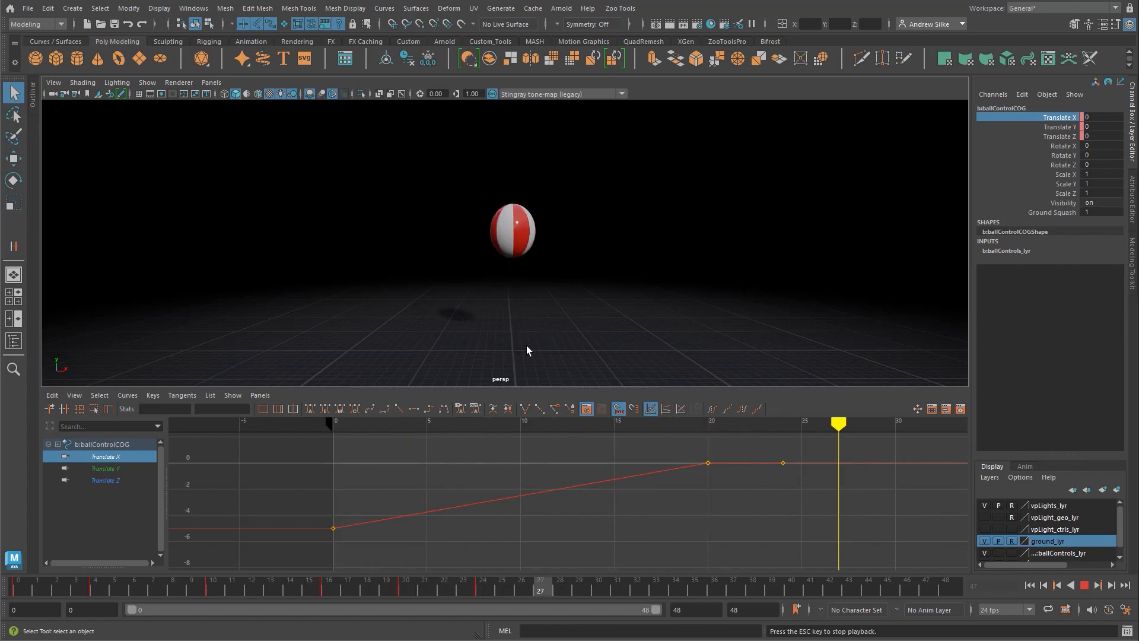
key(Escape)
alt+middle_drag(760, 471, 629, 470)
alt+right_drag(869, 455, 803, 563)
drag(842, 588, 868, 589)
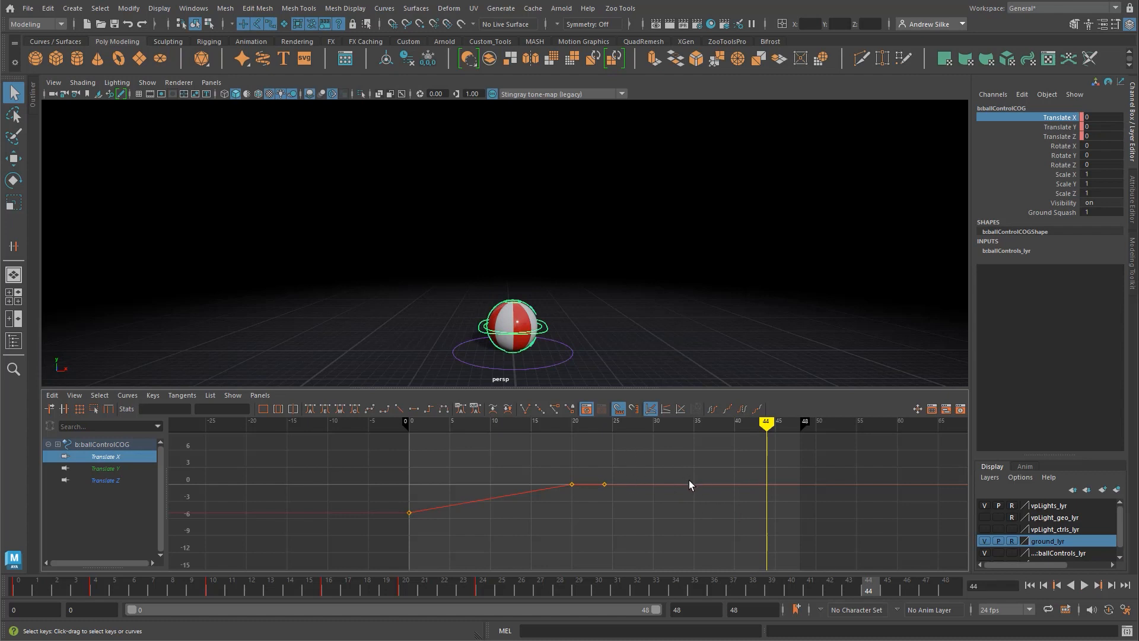
key(s)
alt+middle_drag(705, 470, 690, 463)
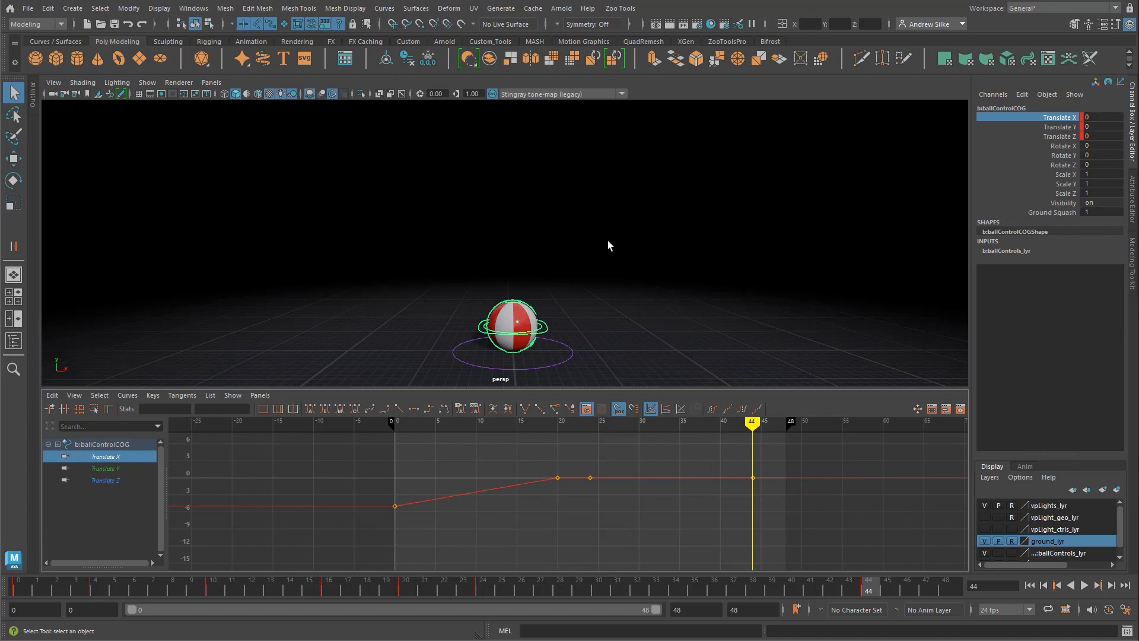
alt+middle_drag(702, 504, 687, 508)
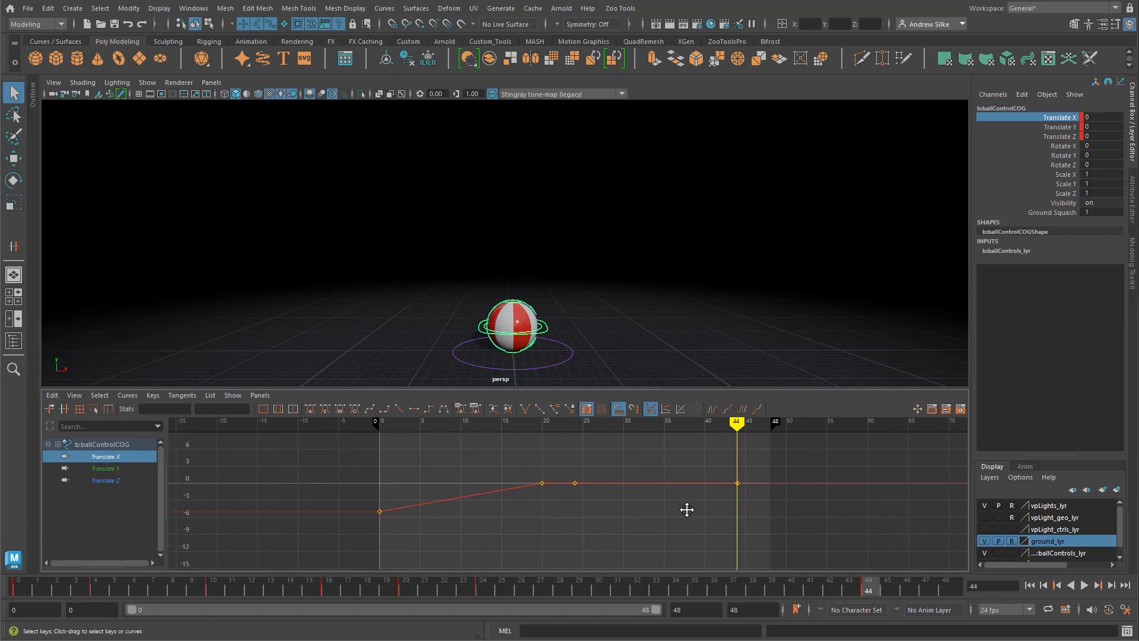
scroll(685, 511, up, 2)
drag(774, 469, 749, 506)
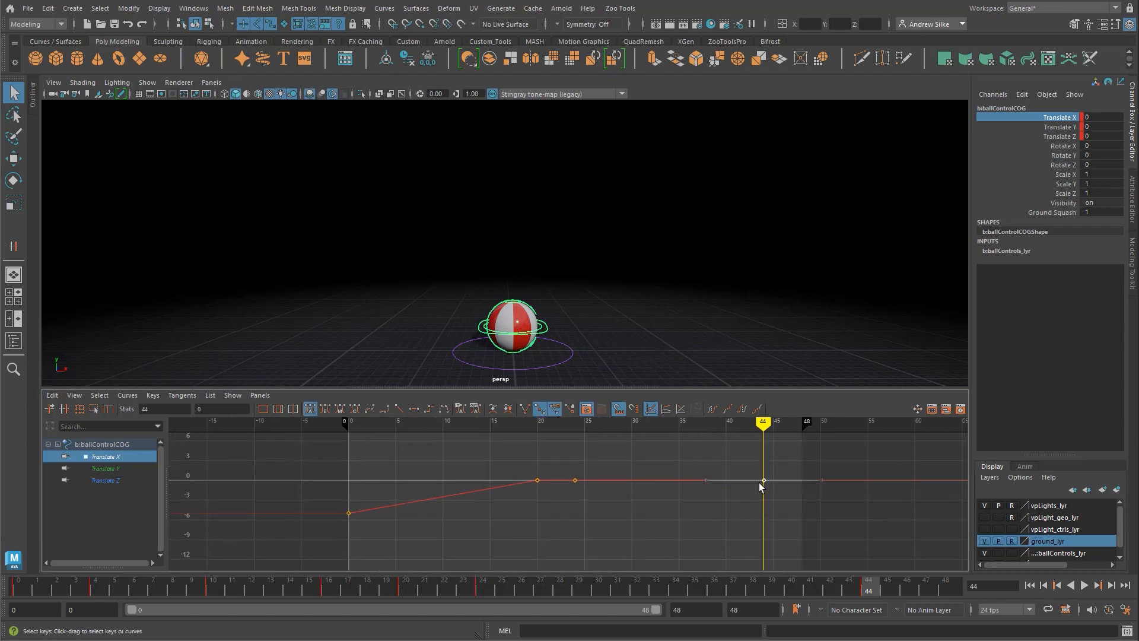
key(v)
click(575, 500)
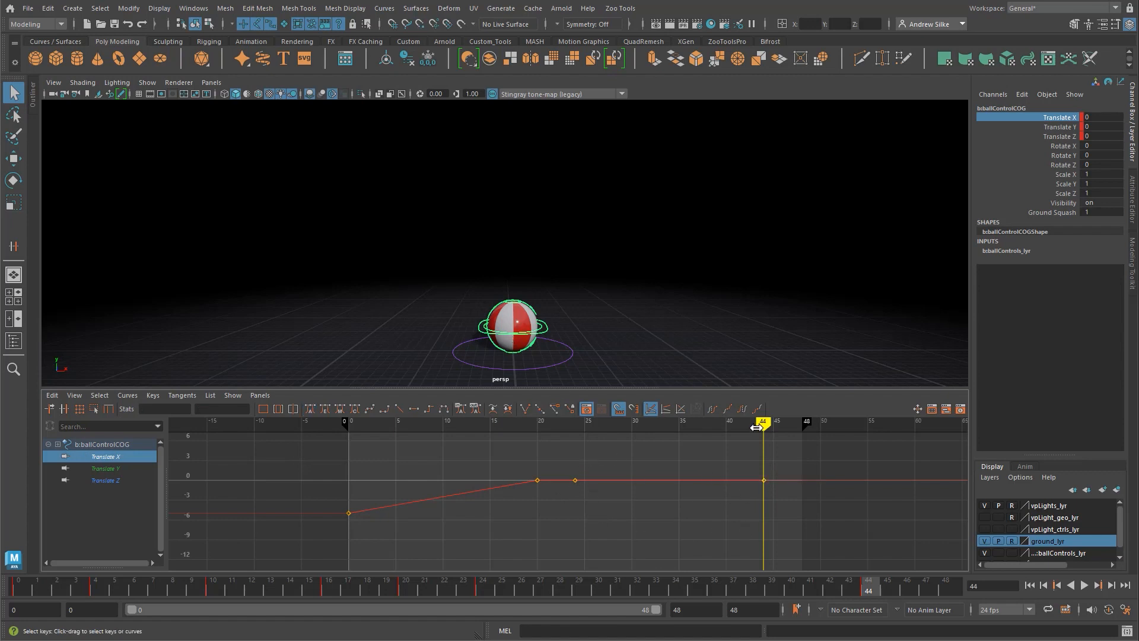
Step: Delete the COG control's Translate Y and Translate Z keys at frame 44
mouse_move(762, 425)
mouse_down()
mouse_move(576, 427)
mouse_move(772, 421)
mouse_move(574, 424)
mouse_up()
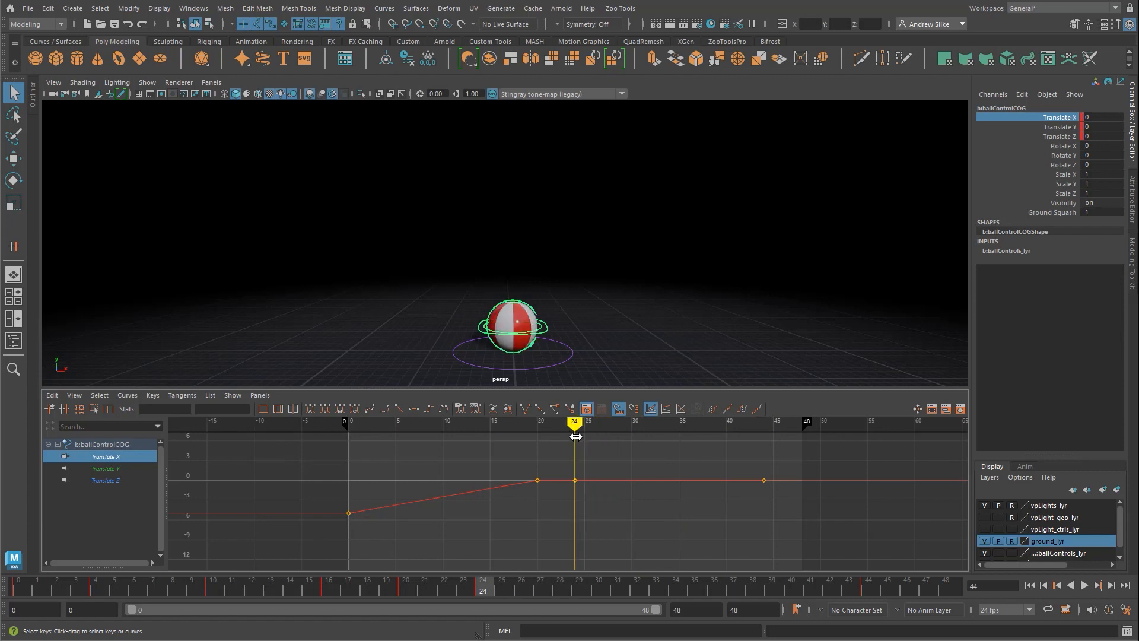
click(110, 468)
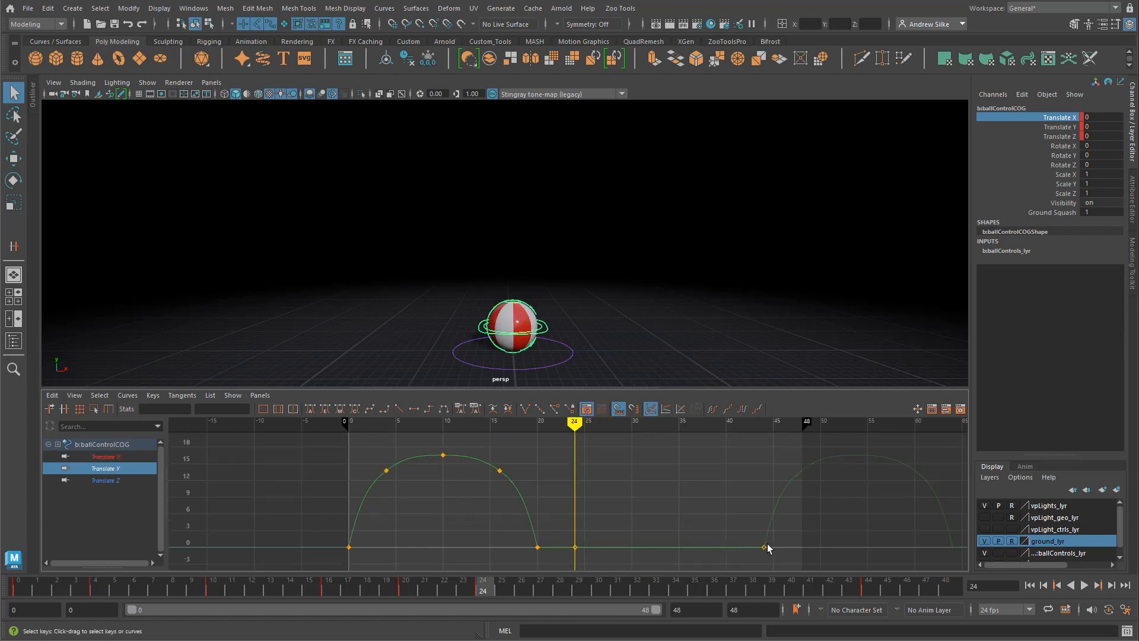
scroll(765, 531, down, 5)
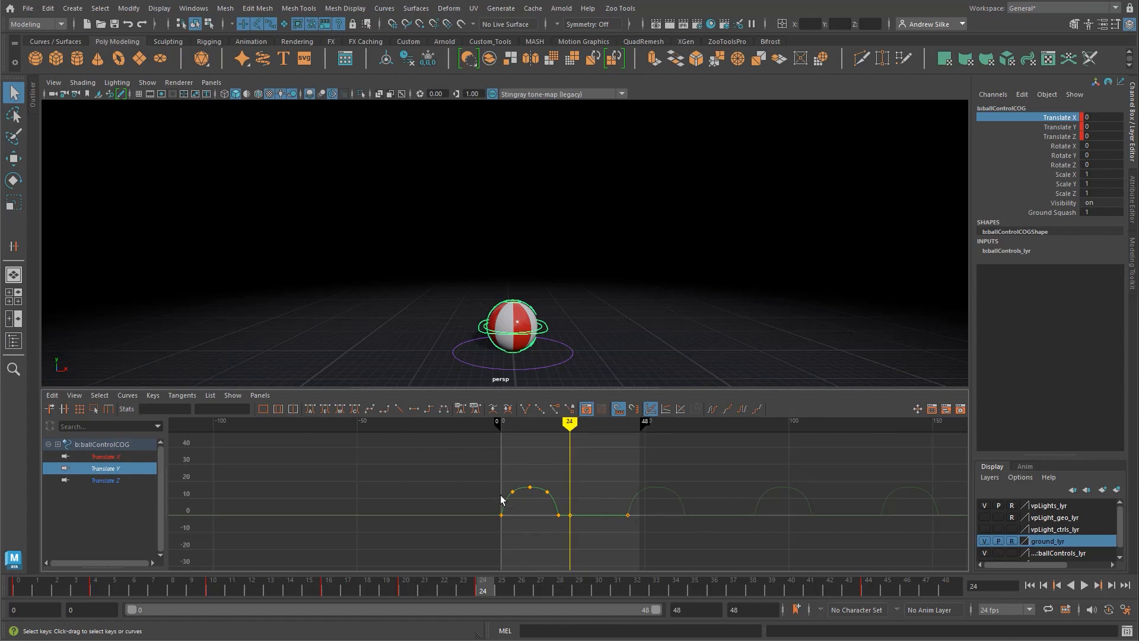
drag(497, 465, 559, 517)
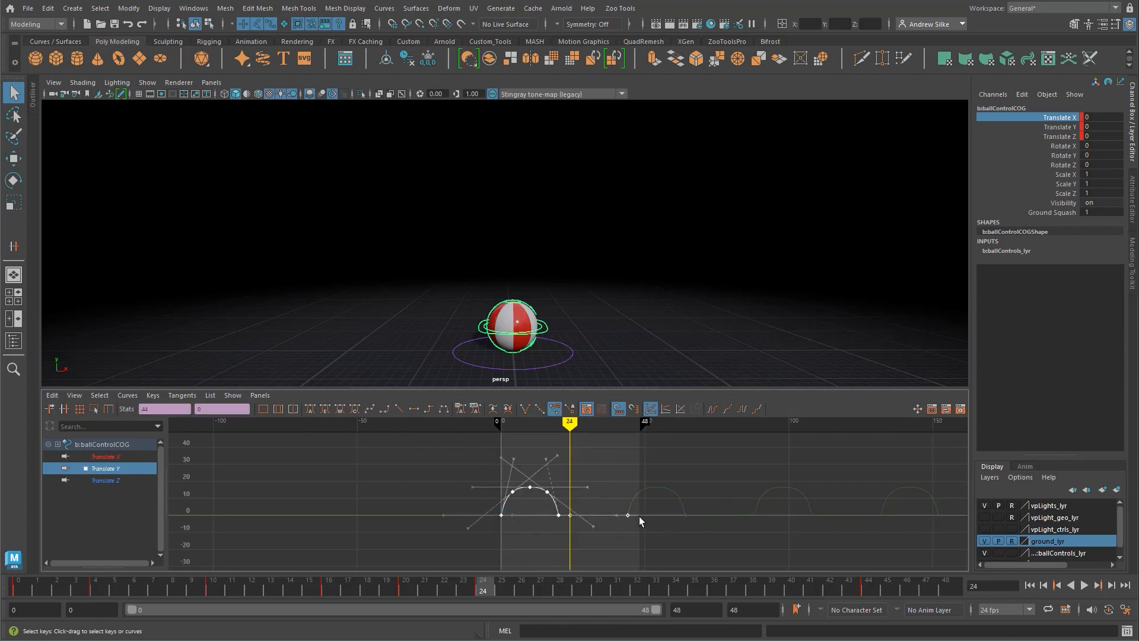
key(f)
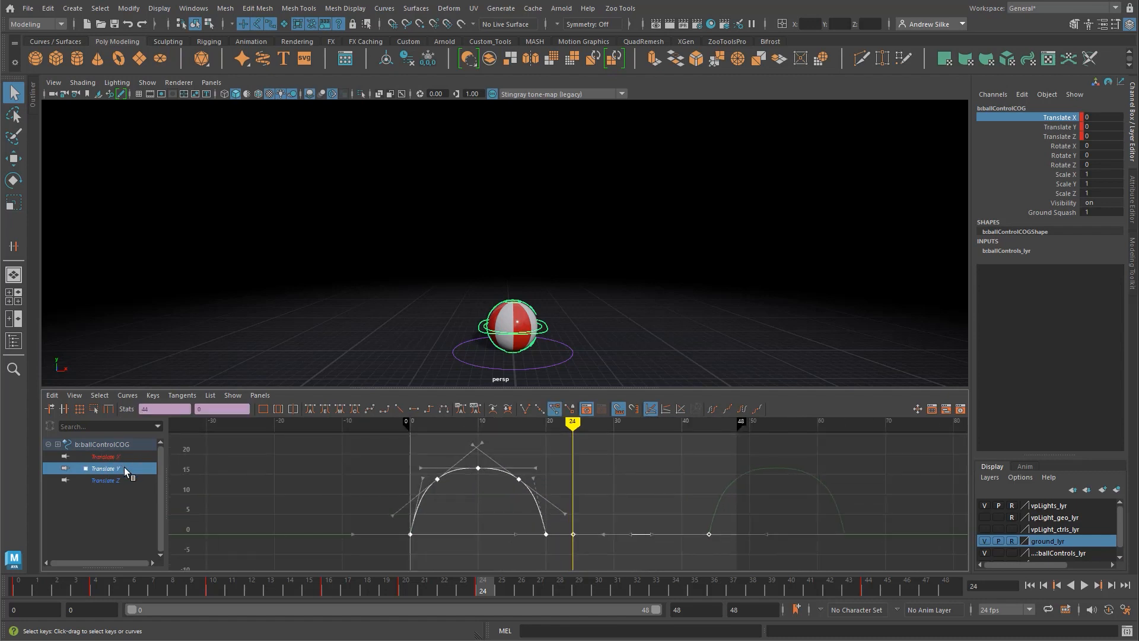
shift+click(108, 479)
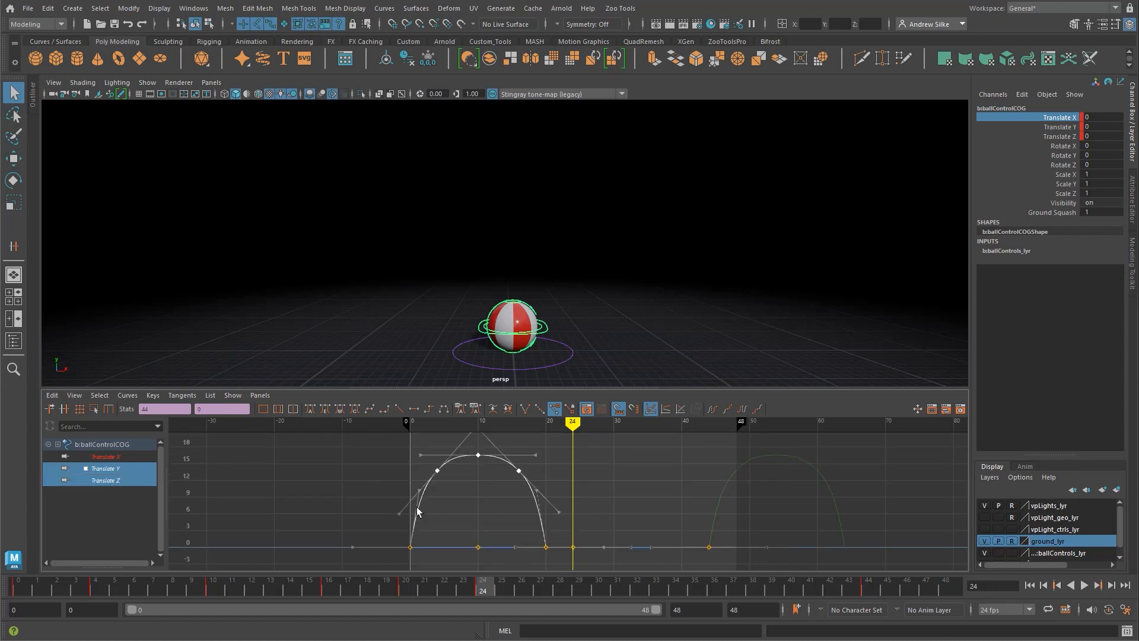
alt+middle_drag(682, 506, 672, 497)
click(657, 483)
drag(652, 492, 746, 561)
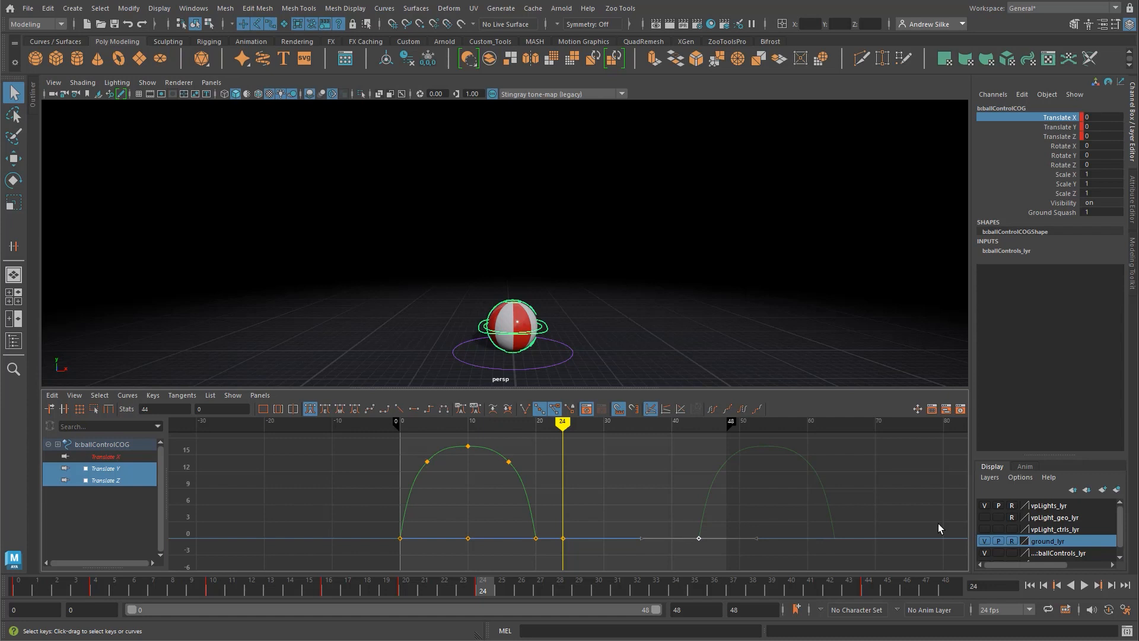
key(Delete)
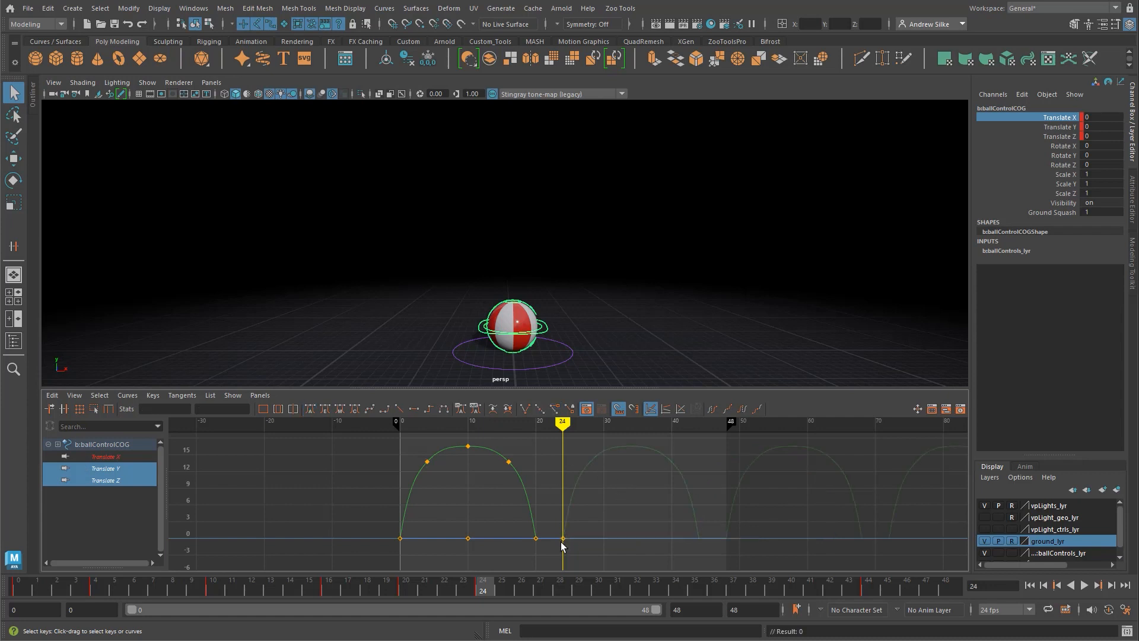
Step: Set the COG control's Translate X key at frame 44 to -5
click(111, 457)
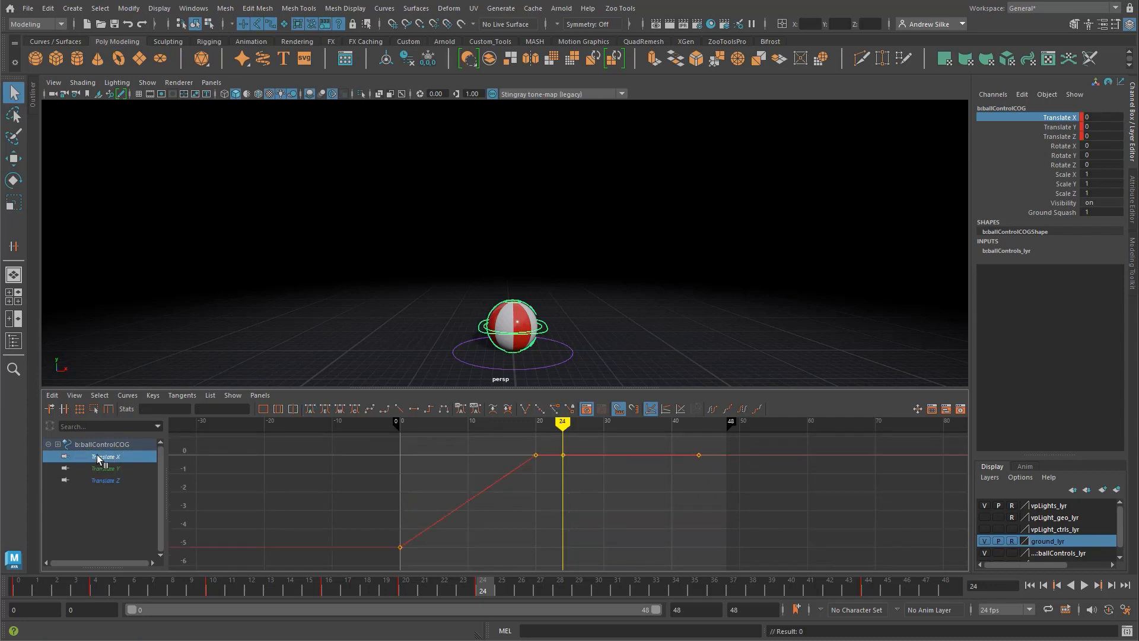
alt+middle_drag(556, 484, 545, 497)
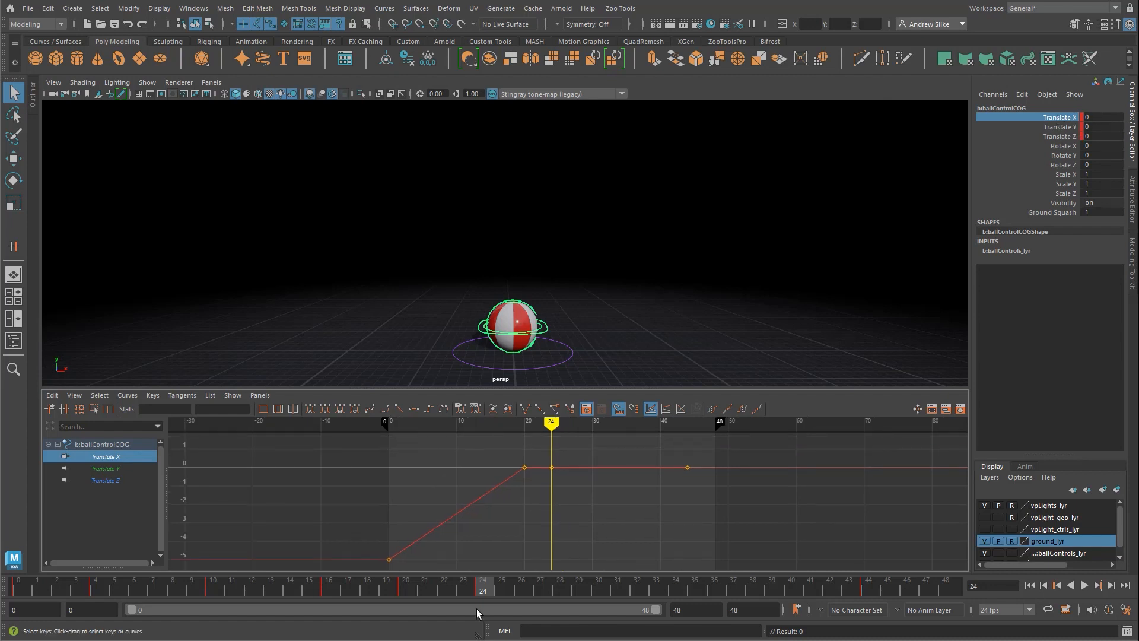
drag(486, 588, 868, 589)
drag(670, 484, 671, 484)
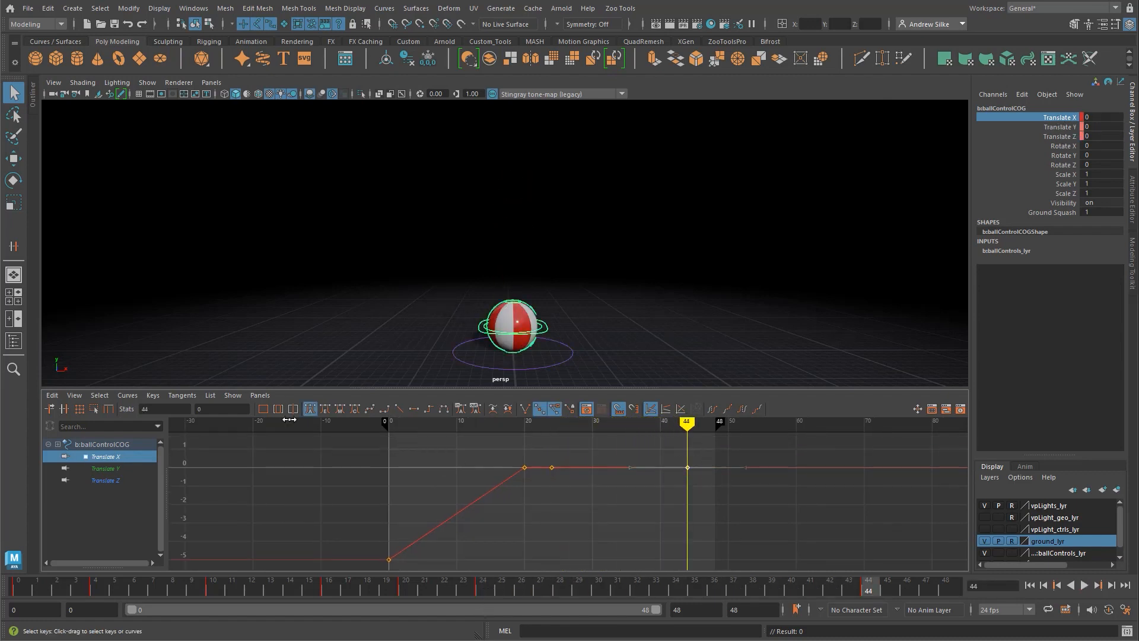
click(223, 409)
key(Return)
double_click(195, 409)
text(-5)
key(Return)
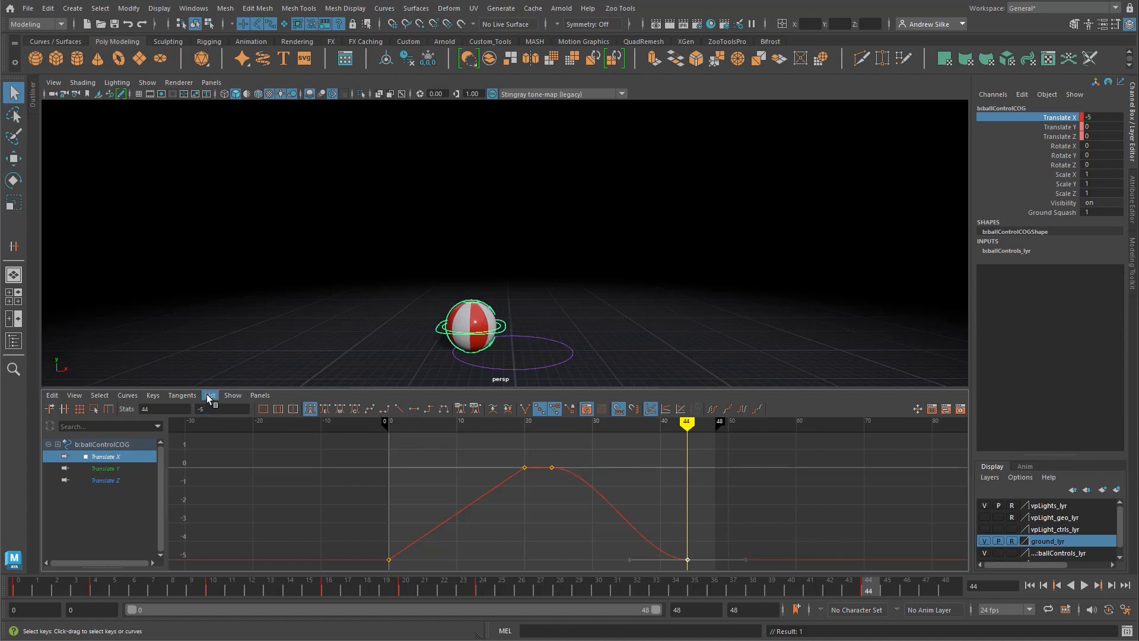
Step: Give all of the COG control's Translate X keys linear tangents
alt+middle_drag(561, 520, 554, 515)
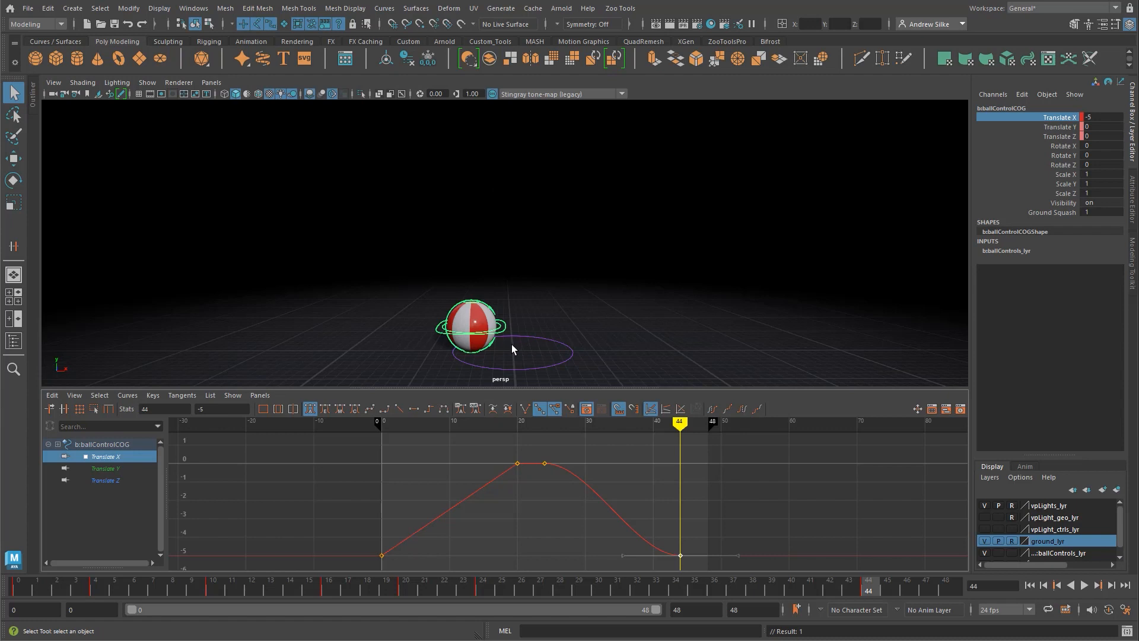
click(523, 532)
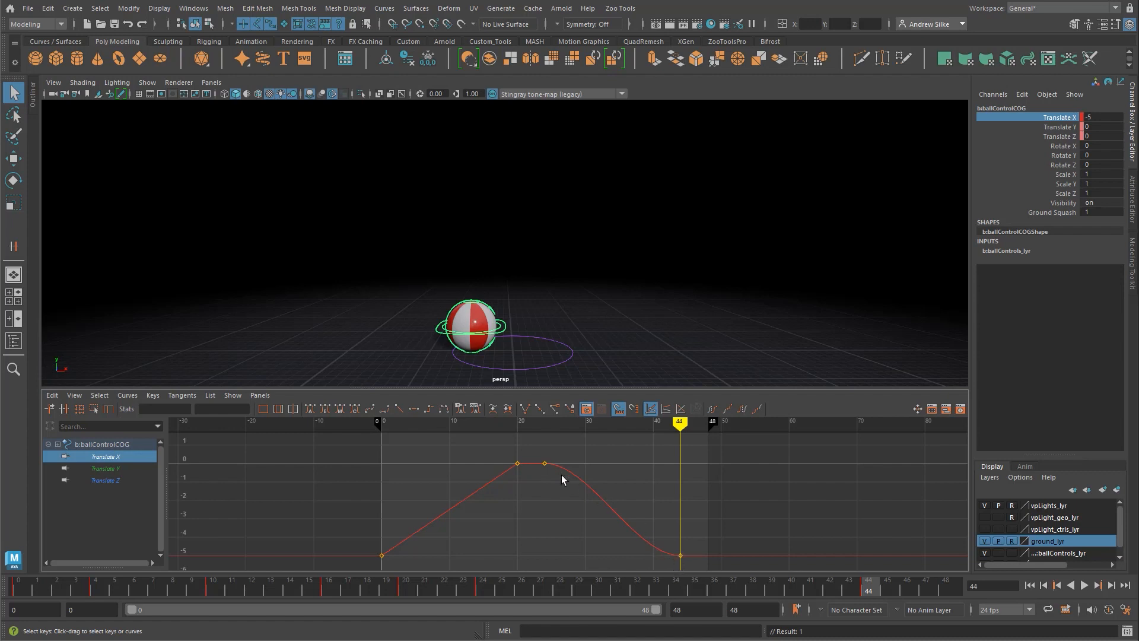
drag(610, 463, 611, 564)
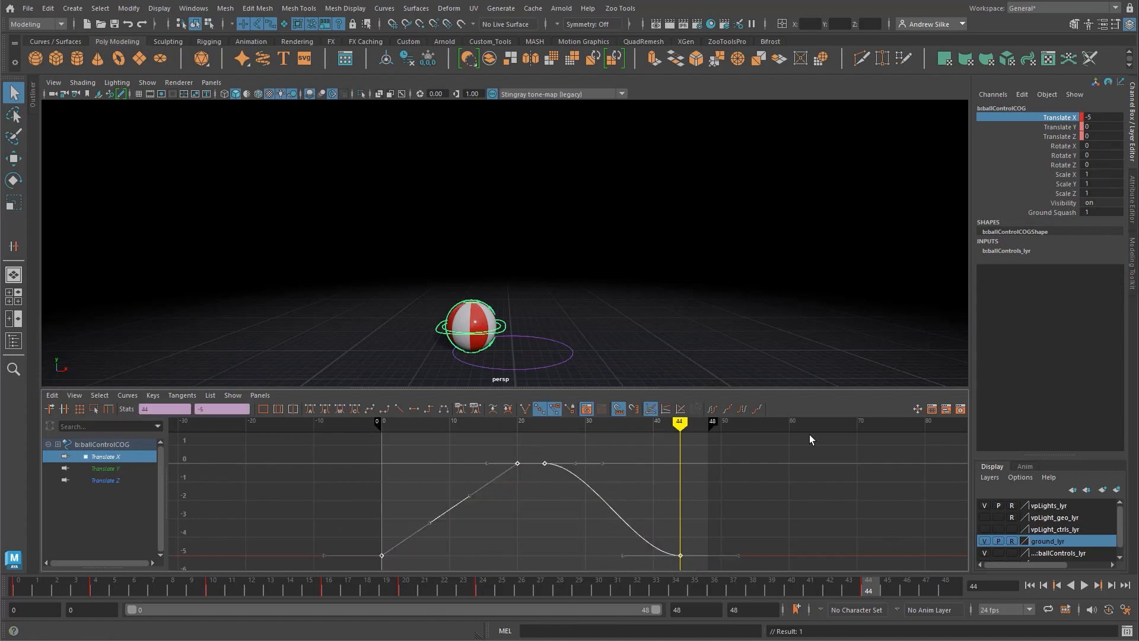
click(397, 409)
click(624, 461)
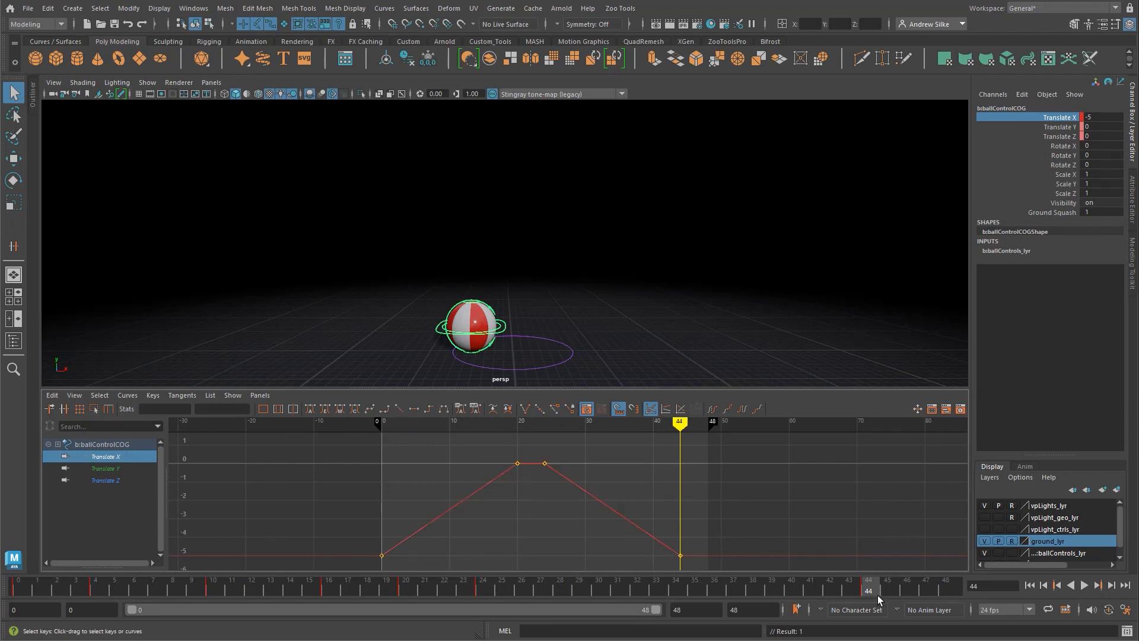
Step: Insert a key on the COG control's Translate X curve at frame 48, keeping the value of -5
key(alt+v)
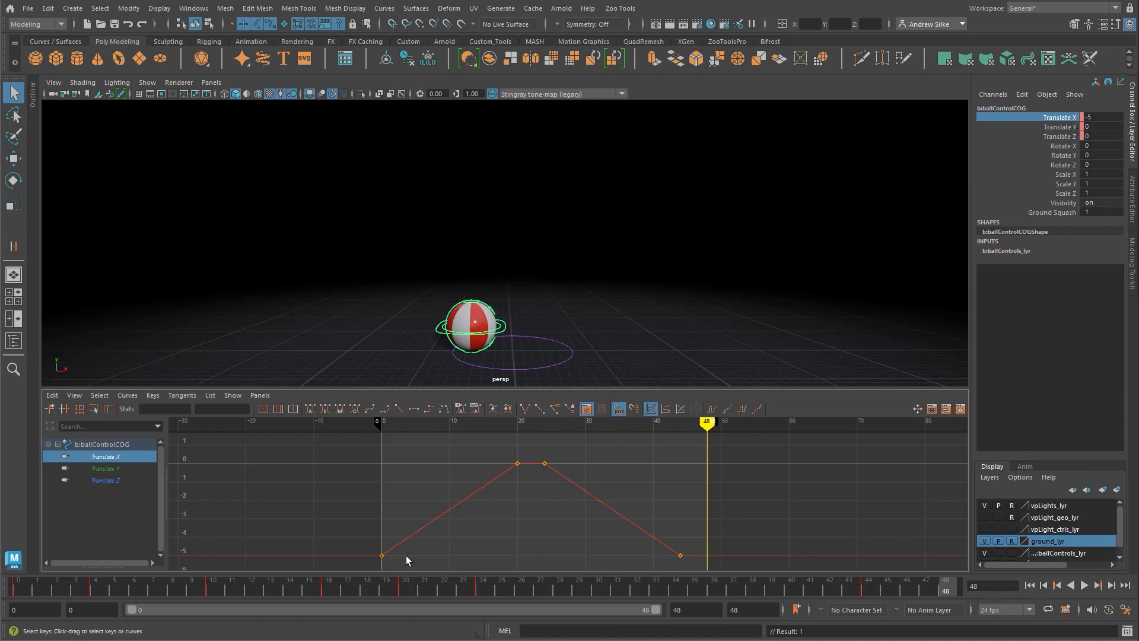
drag(617, 470, 611, 563)
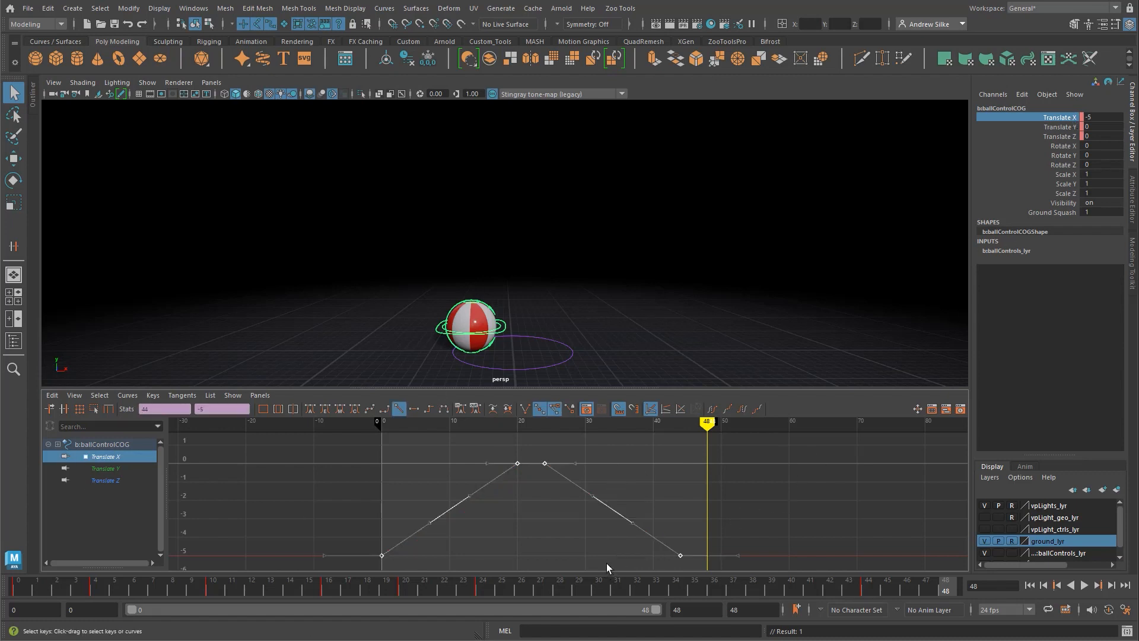
click(63, 408)
middle_click(706, 555)
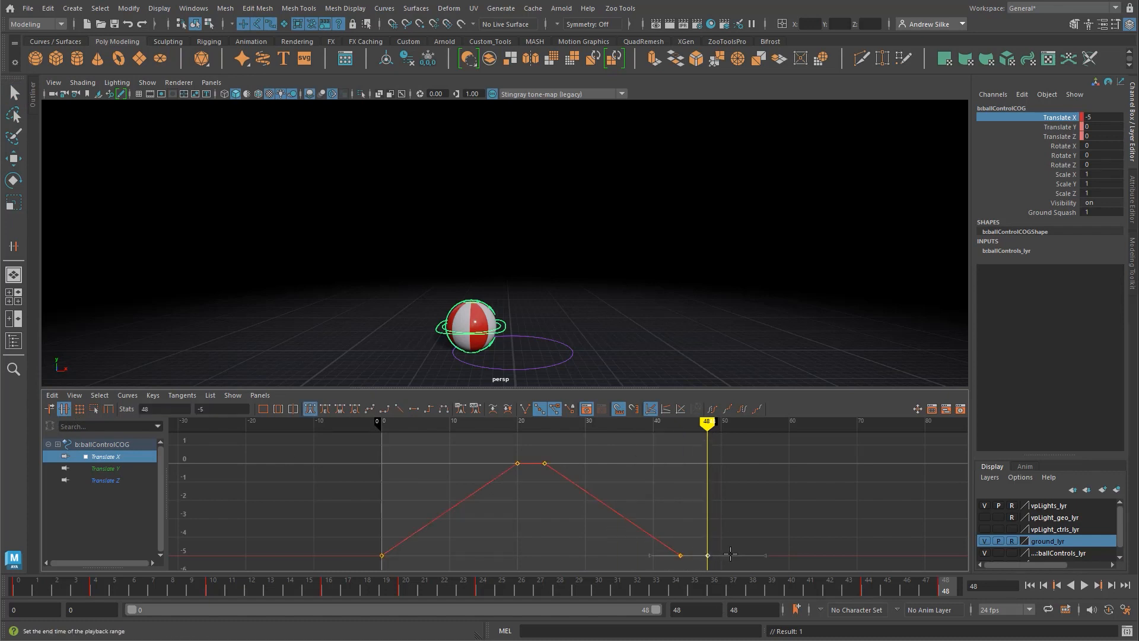
key(q)
click(767, 512)
alt+middle_drag(766, 512, 755, 502)
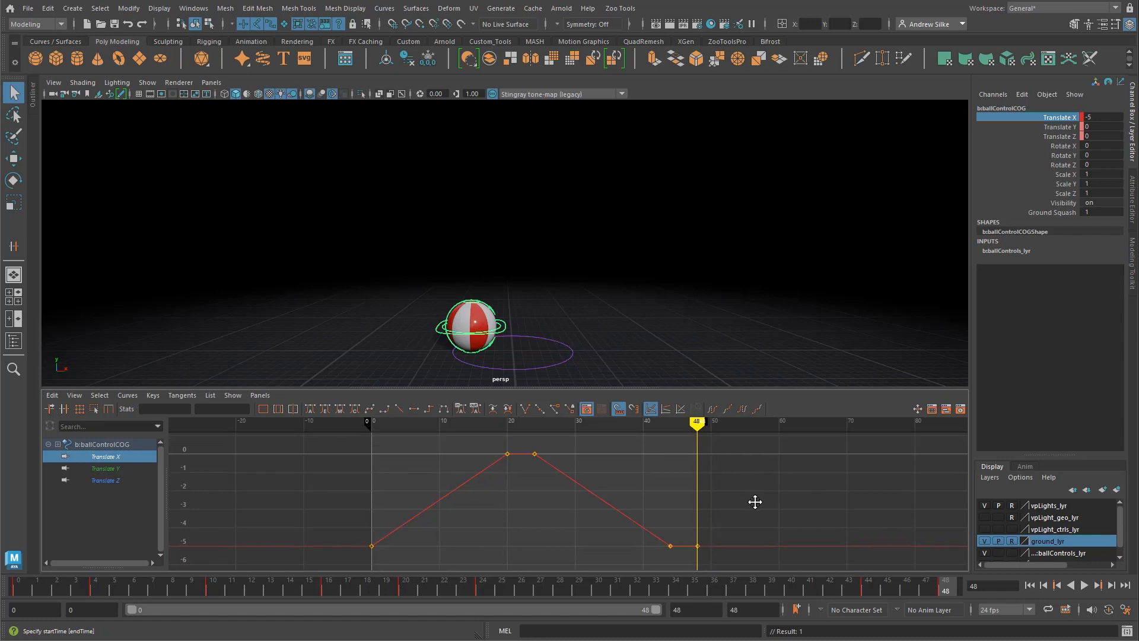
Step: Play back the animation to check the ball's sideways travel out and back
right_click(1048, 121)
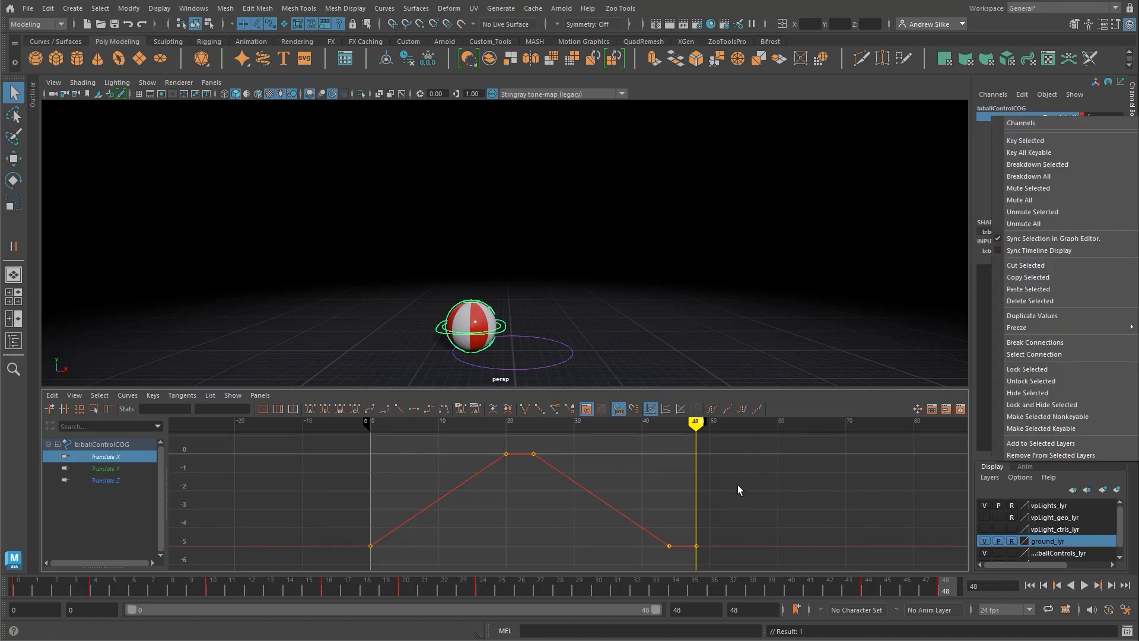
click(1079, 146)
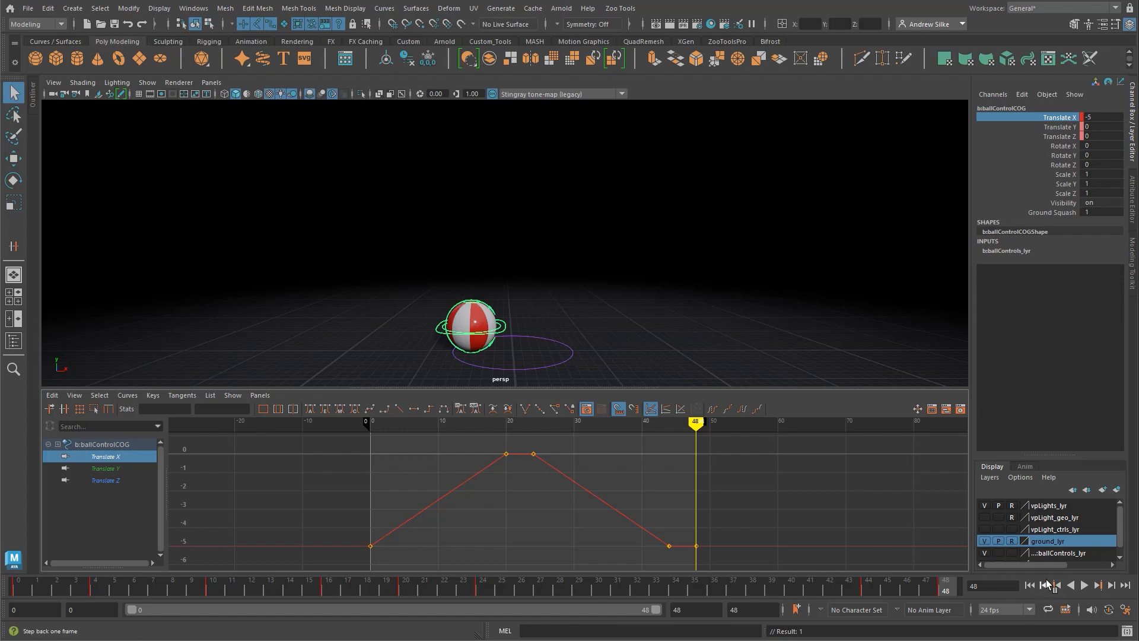
click(1084, 586)
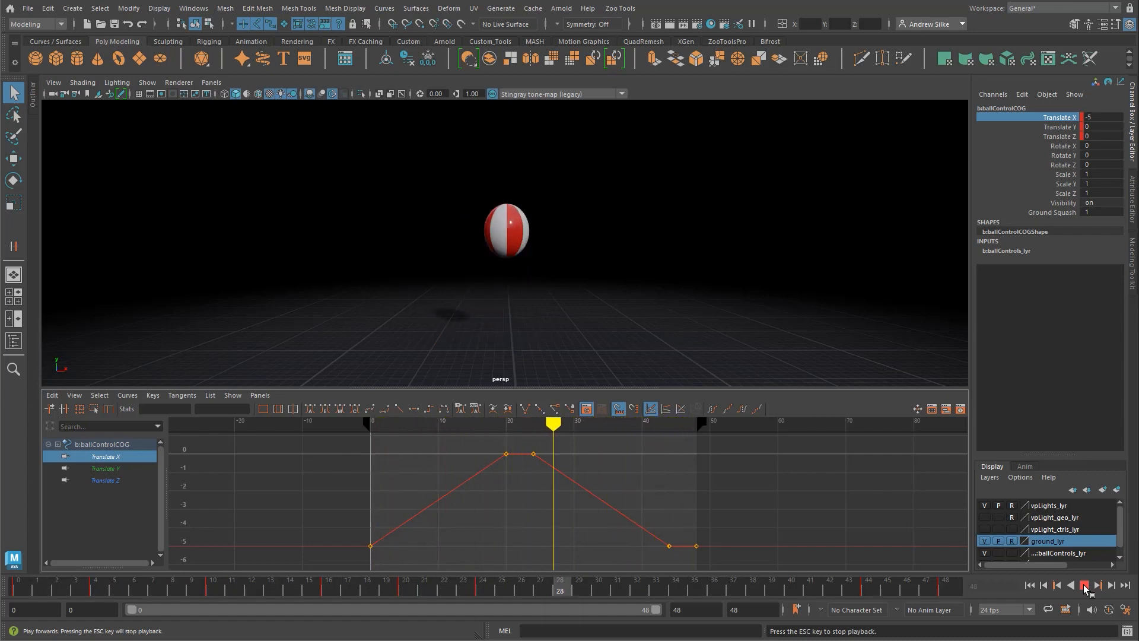
click(1085, 588)
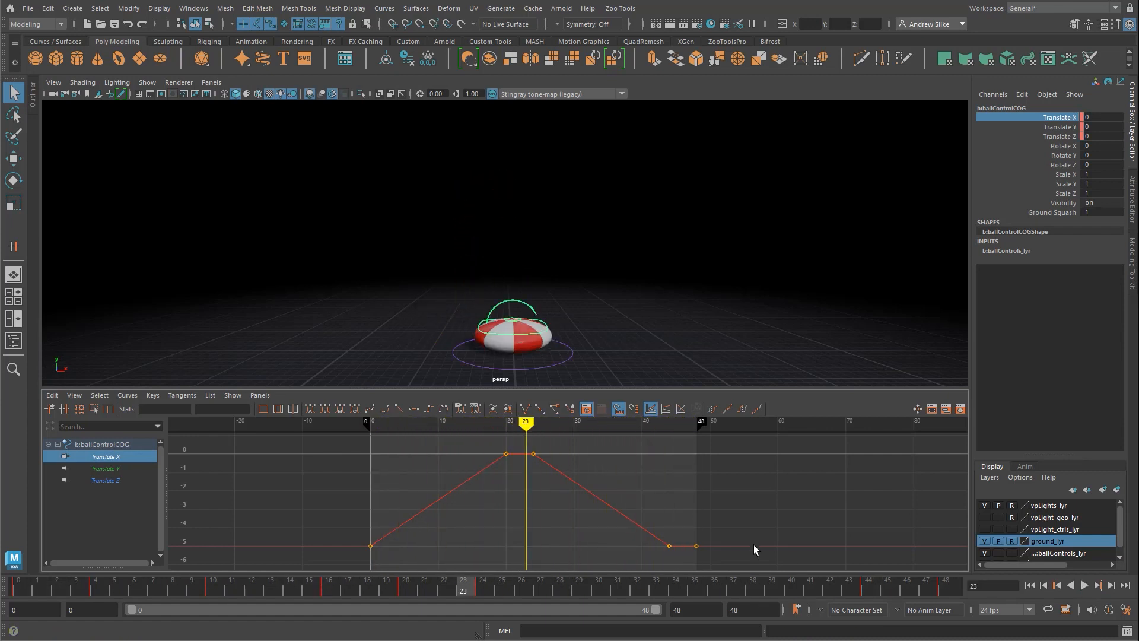
Step: Set the COG control's Translate X keys at frames 20 and 24 to 5
alt+middle_drag(632, 474, 686, 506)
alt+middle_drag(637, 479, 635, 471)
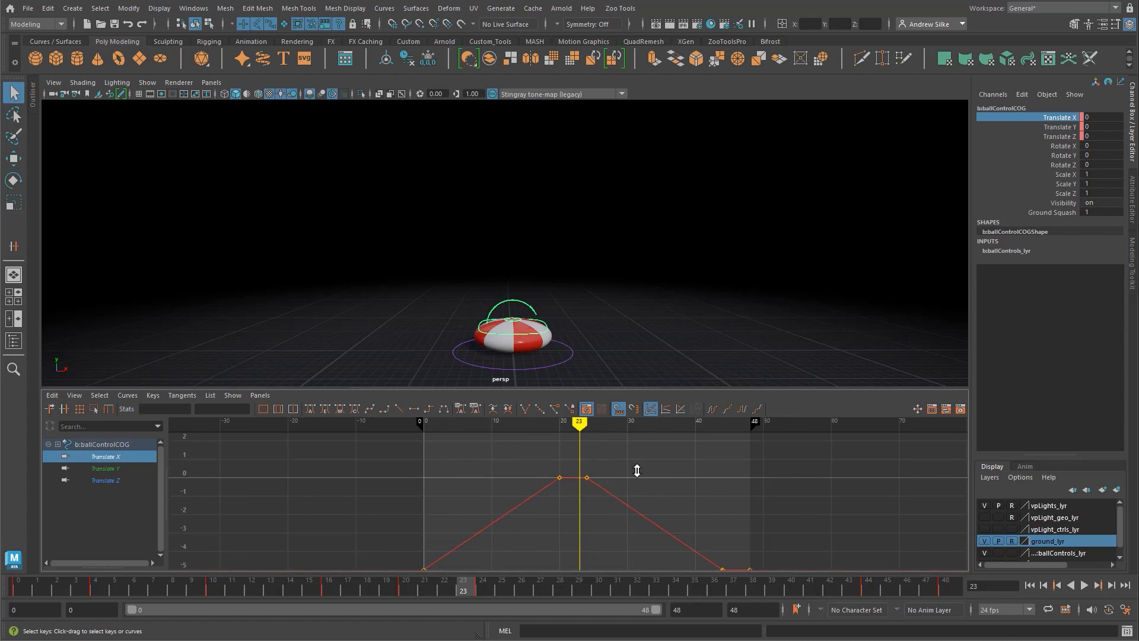
alt+shift+right_drag(635, 470, 632, 515)
drag(540, 484, 654, 503)
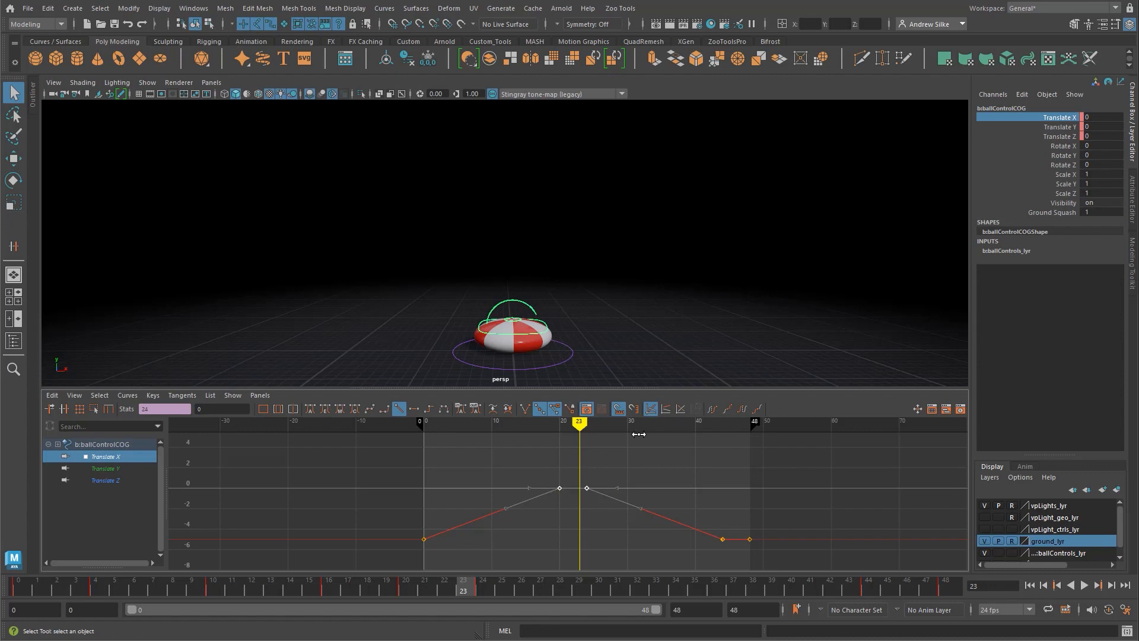
mouse_move(579, 424)
mouse_down()
mouse_move(560, 424)
mouse_move(592, 425)
mouse_move(559, 424)
mouse_up()
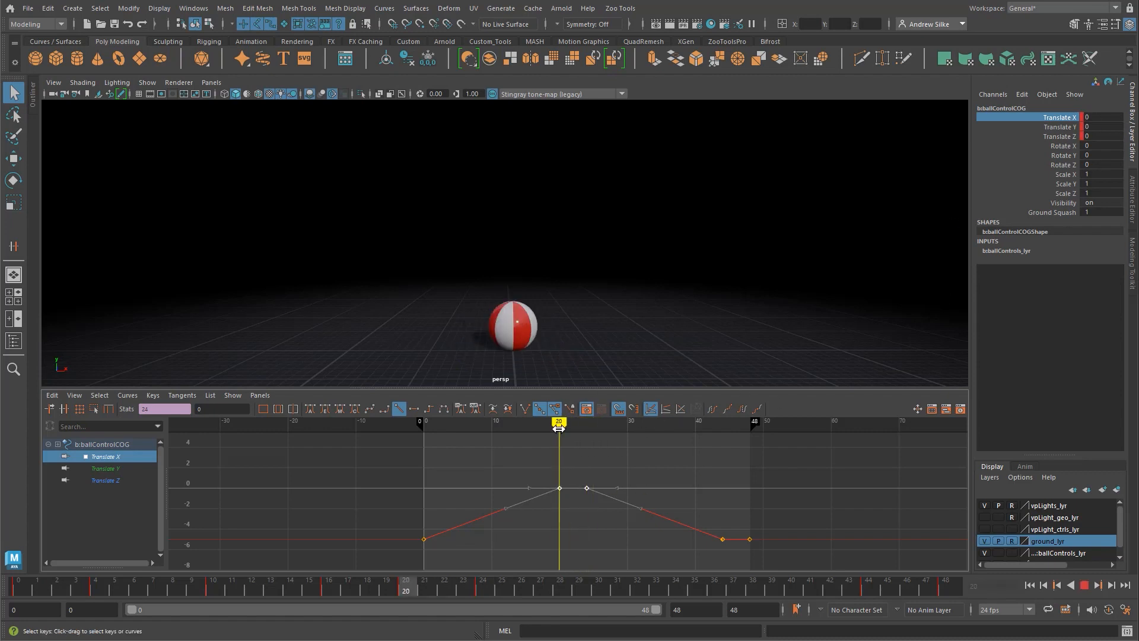
click(639, 471)
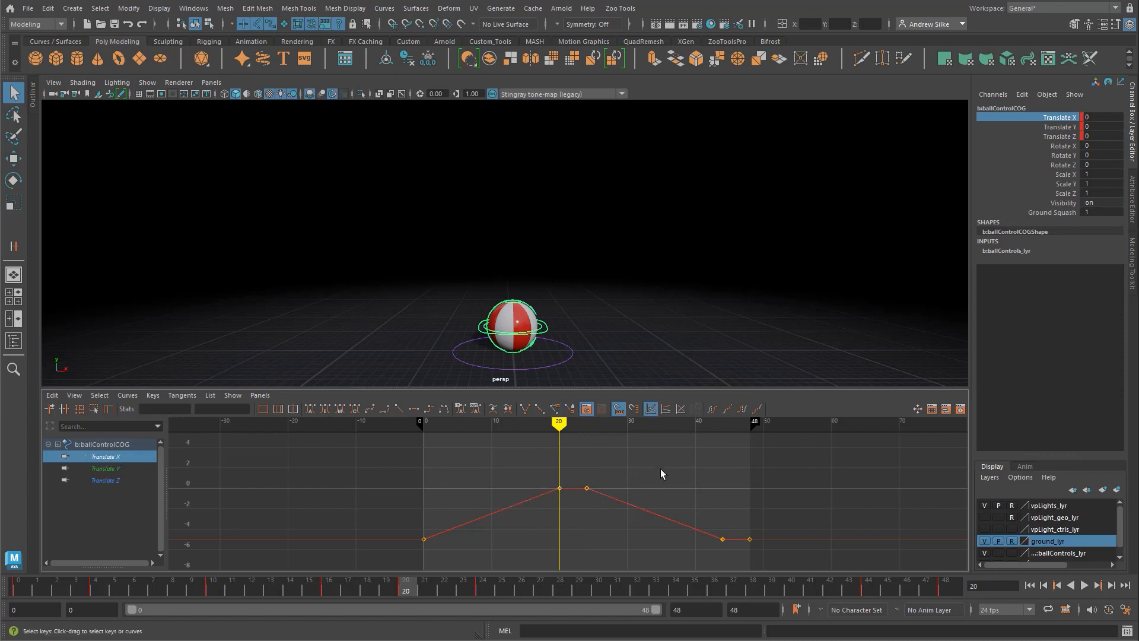
drag(626, 454, 516, 509)
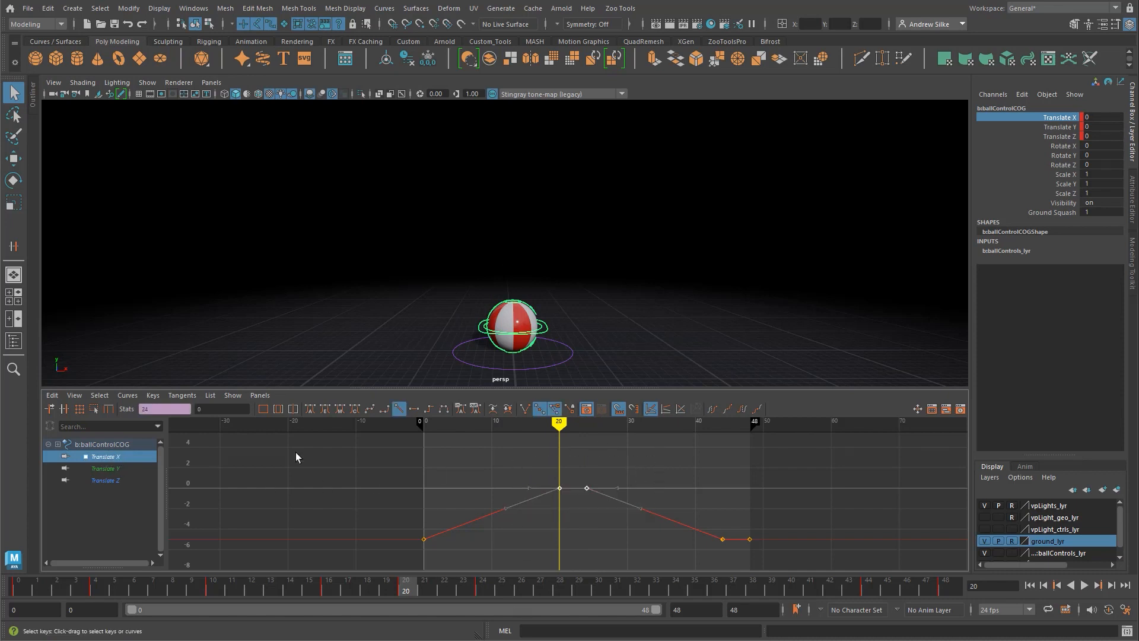
click(213, 409)
text(5)
key(Return)
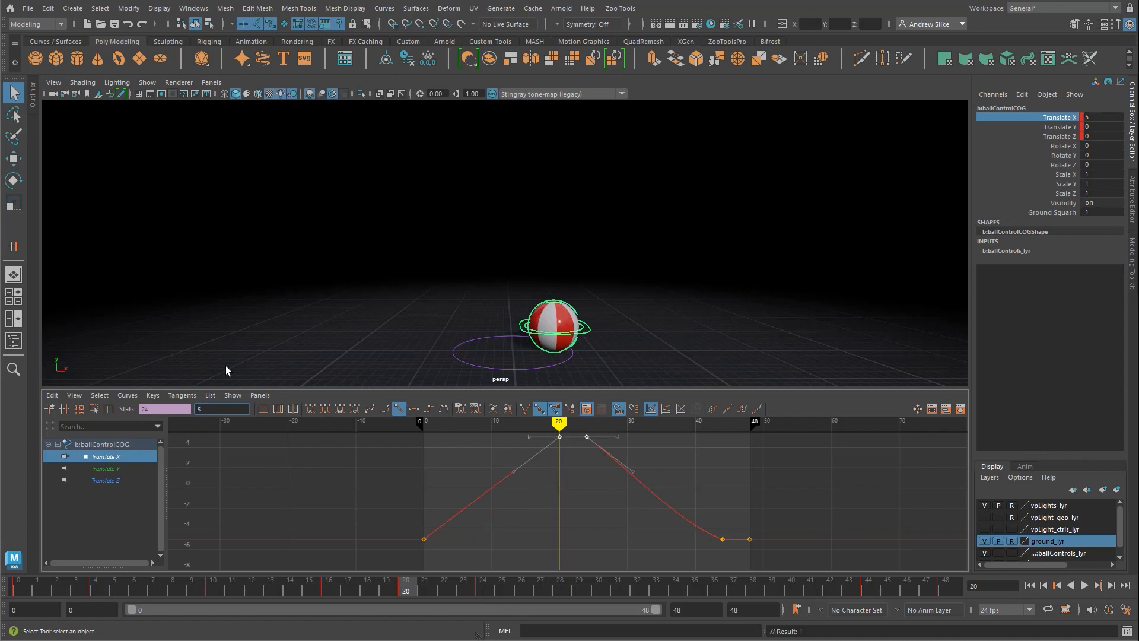
Step: Make all the COG control's Translate X keys linear again and play back the wider sideways bounce
alt+shift+right_drag(677, 475, 662, 477)
click(668, 454)
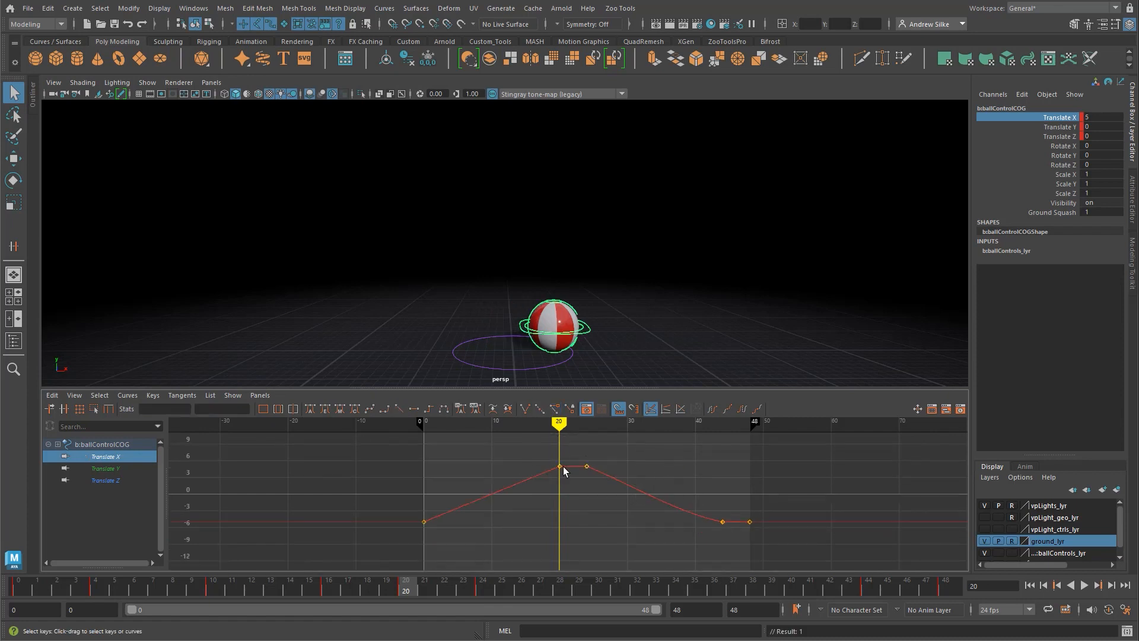
click(225, 410)
alt+shift+right_drag(674, 473, 675, 473)
click(664, 502)
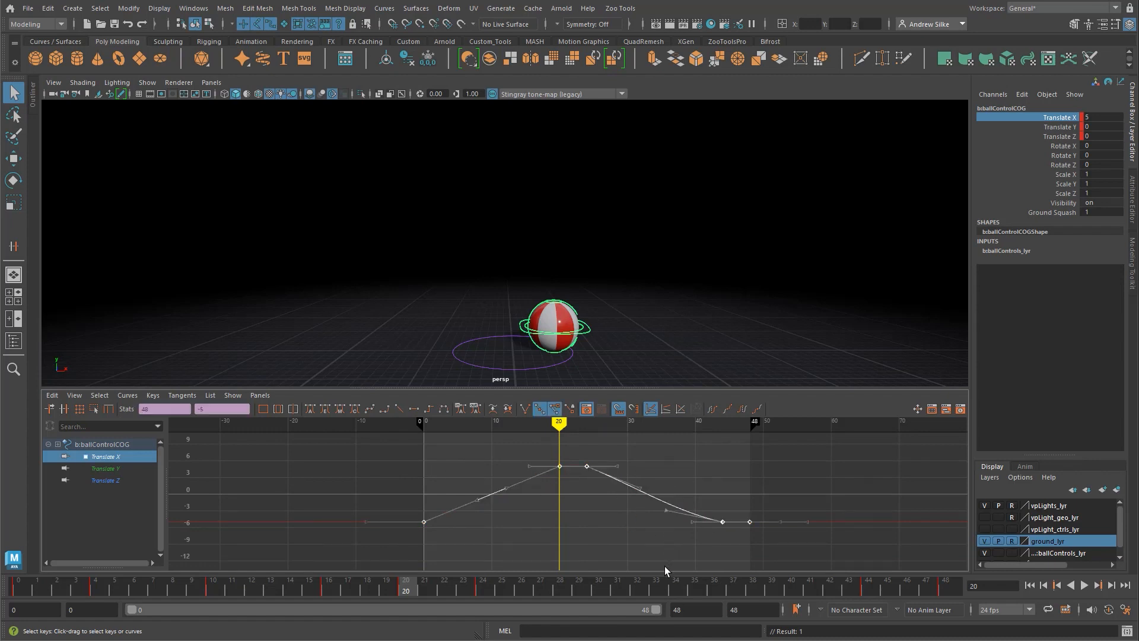
click(655, 528)
drag(643, 446, 640, 543)
click(398, 410)
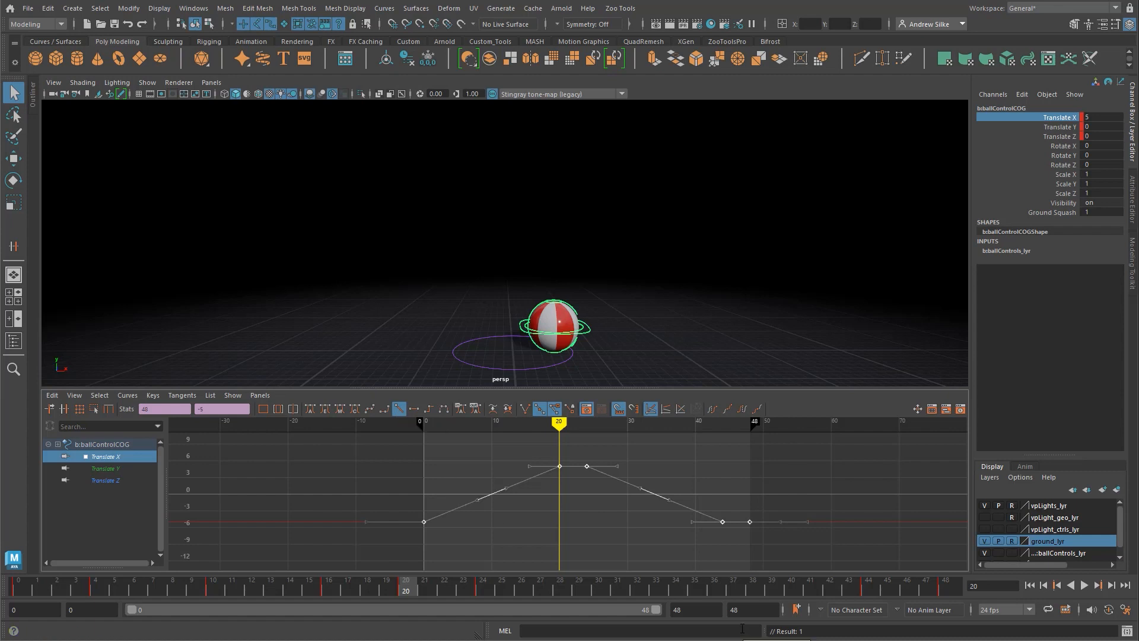
click(647, 458)
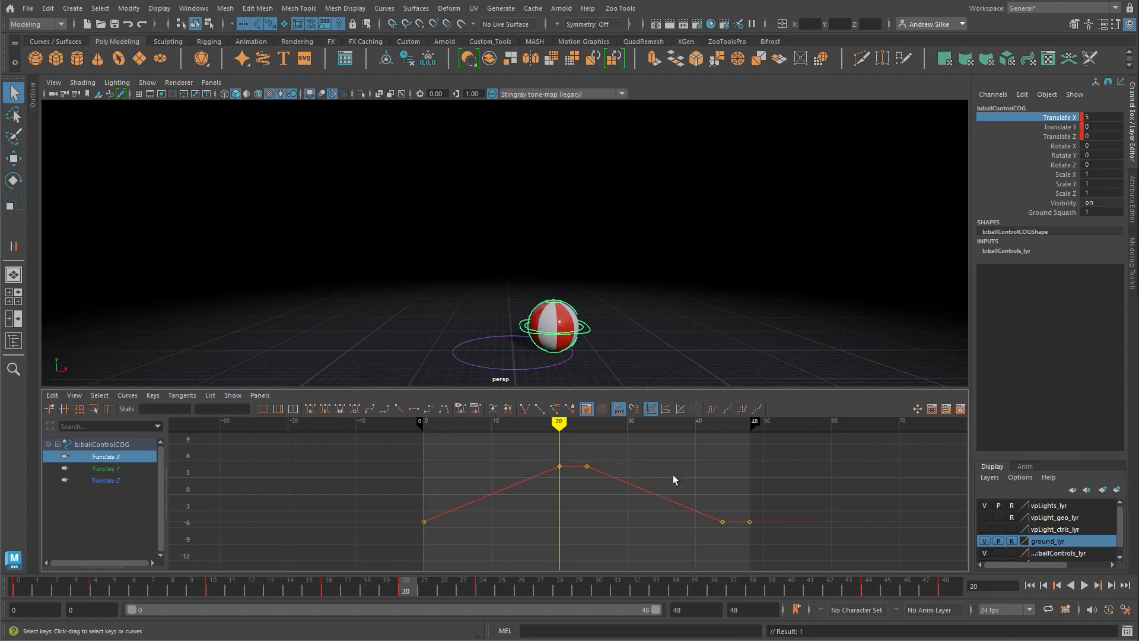
key(alt+v)
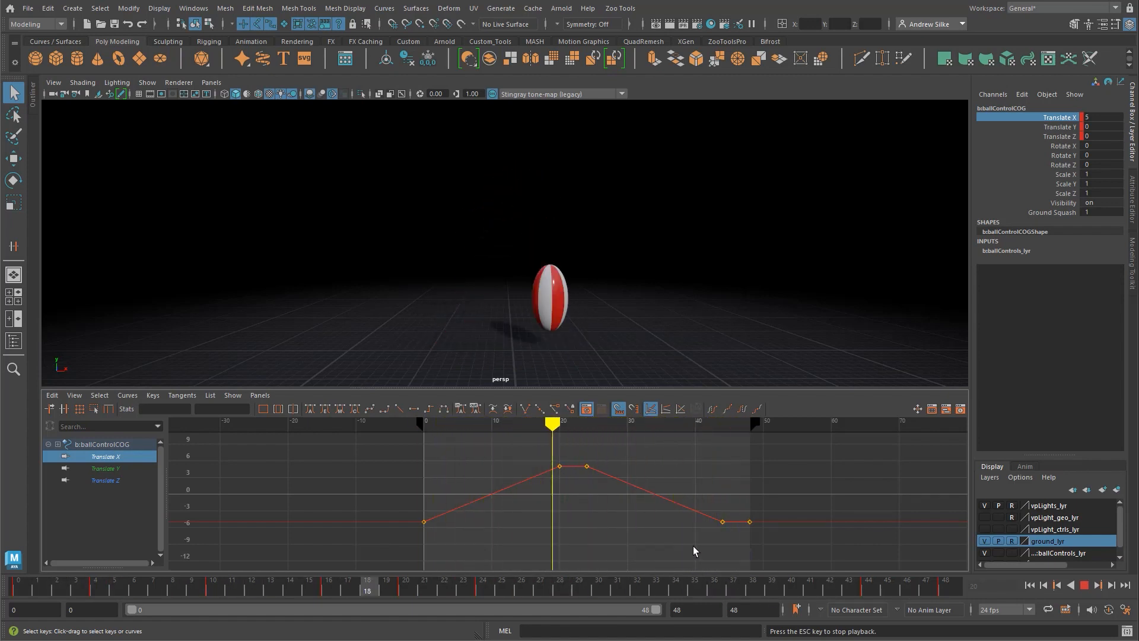
key(Escape)
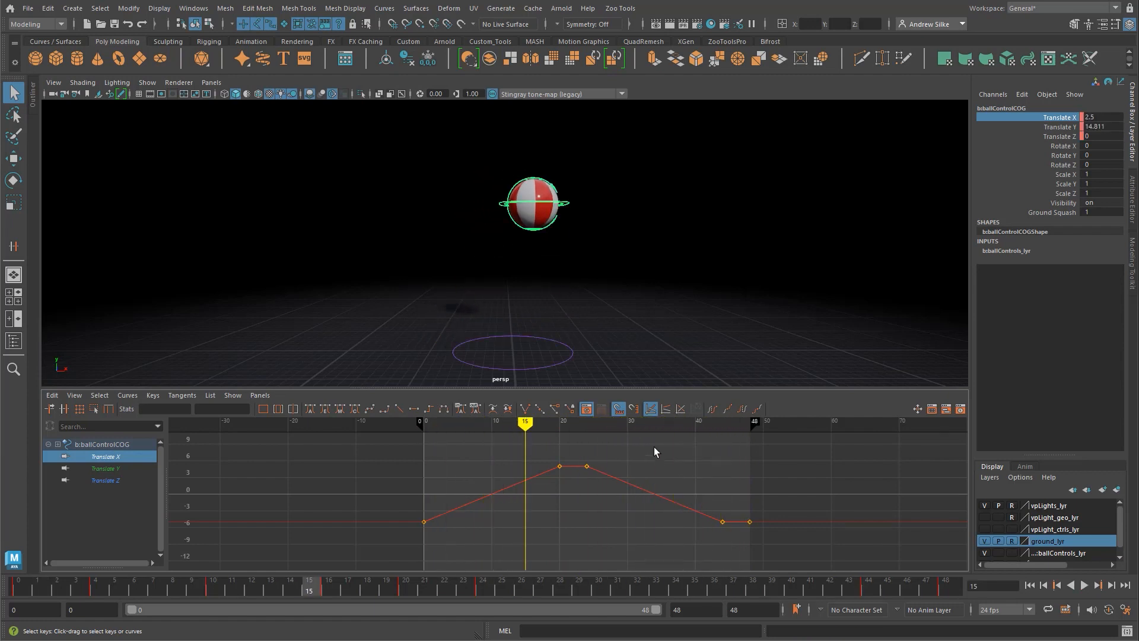
Step: Try raising the Translate X keys at frames 20 and 24 to about 24, play back the animation, and undo the change
drag(643, 446, 535, 507)
alt+middle_drag(557, 514, 546, 550)
shift+middle_drag(567, 524, 571, 451)
key(alt+v)
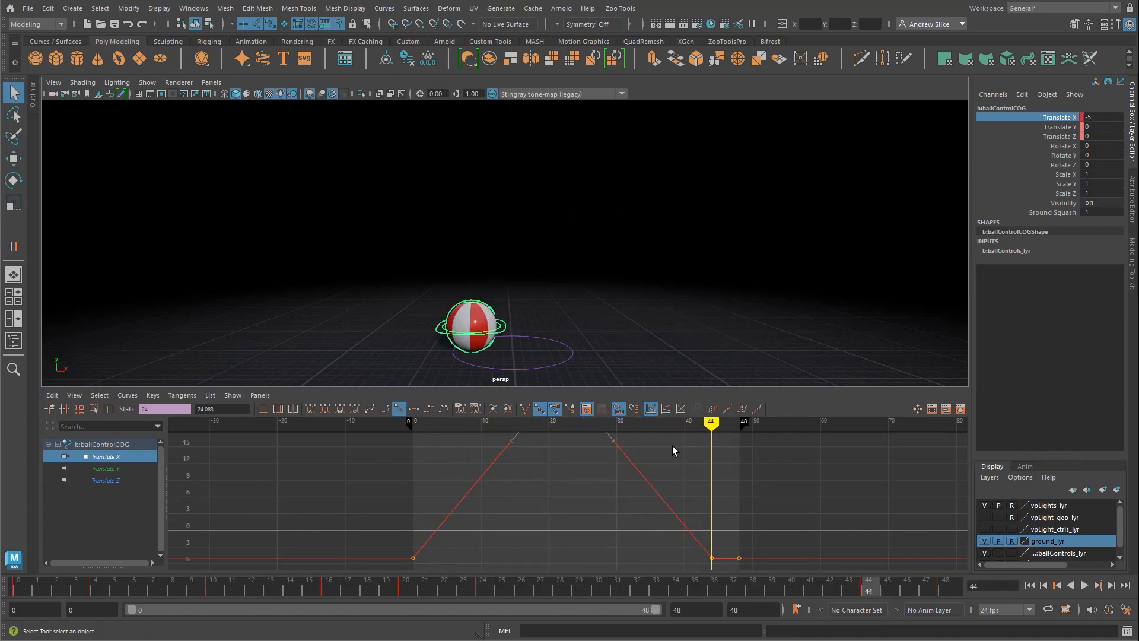
key(Escape)
key(ctrl+z)
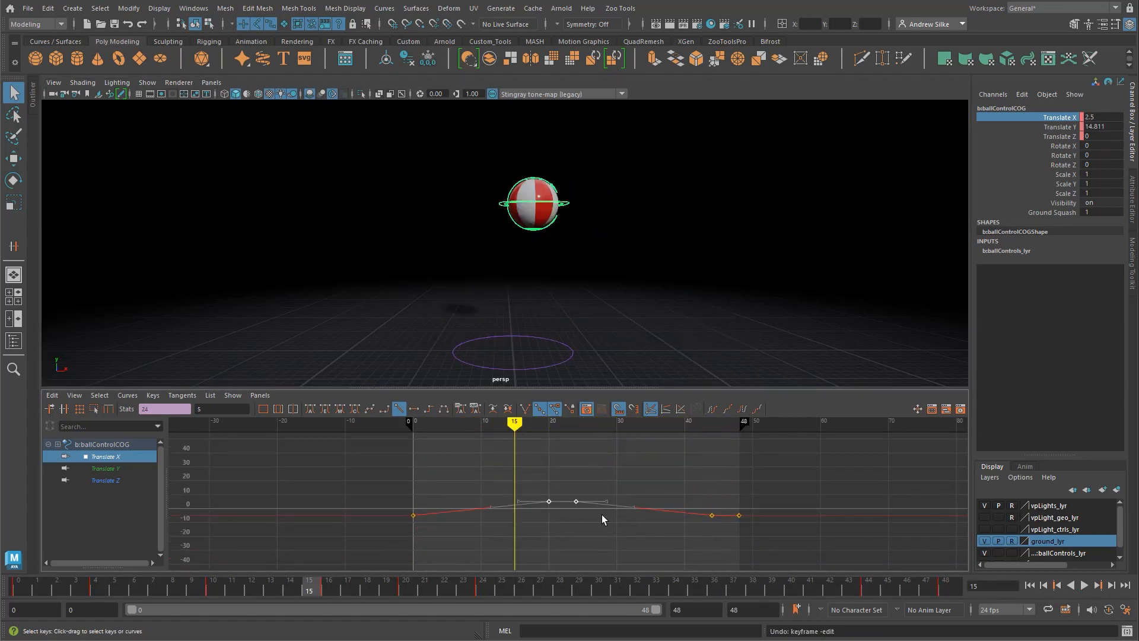
Step: Try lowering the Translate X keys at frames 20 and 24 to about -28, play back the animation, and undo the change
alt+shift+right_drag(602, 514, 589, 474)
alt+shift+middle_drag(589, 468, 587, 441)
shift+middle_drag(582, 457, 590, 503)
key(alt+v)
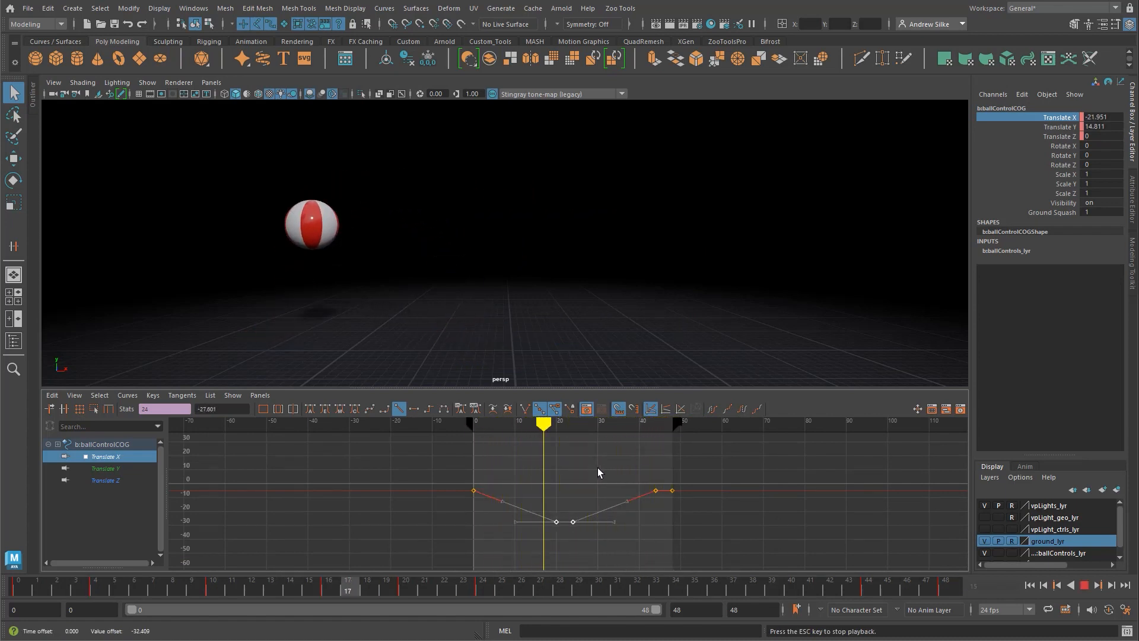
key(Escape)
key(ctrl+z)
alt+middle_drag(593, 504, 591, 519)
alt+right_drag(591, 518, 584, 473)
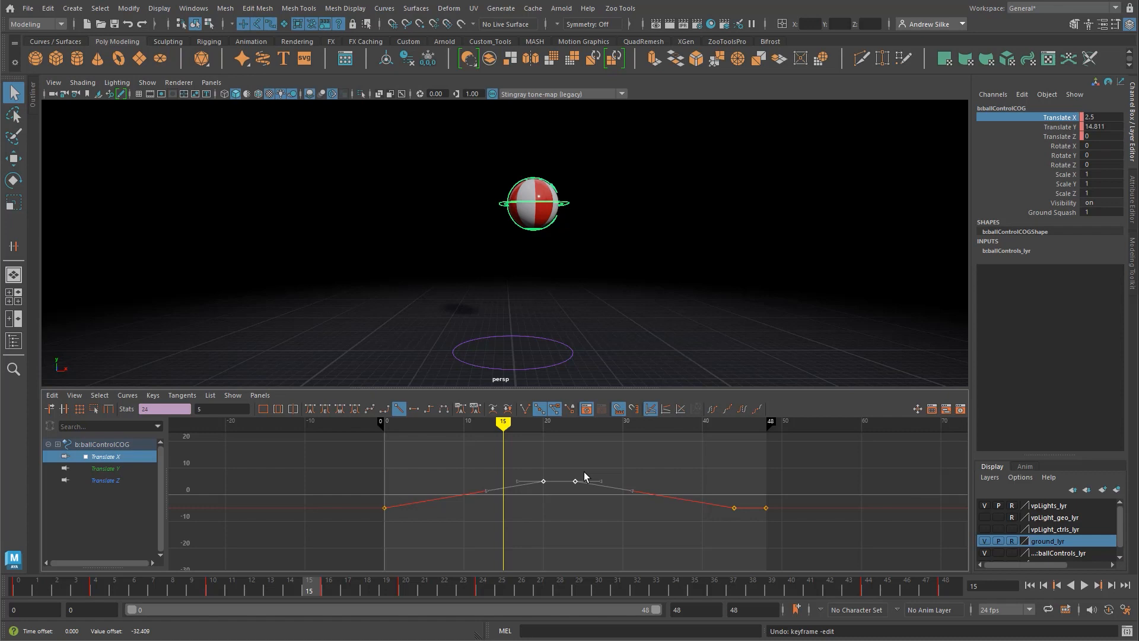
click(634, 453)
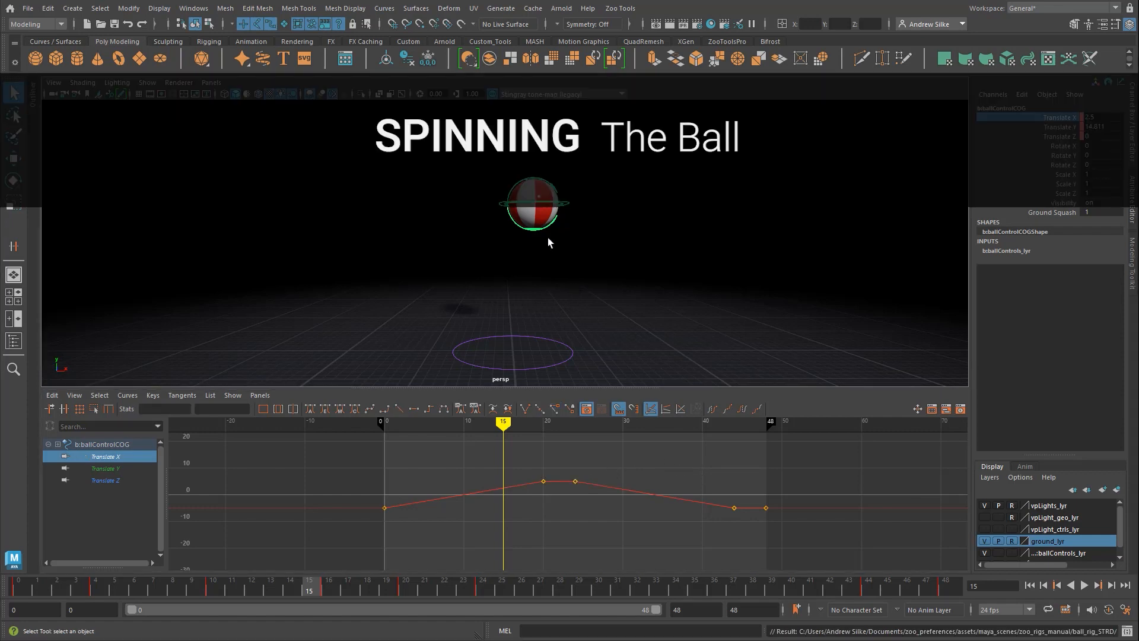
Step: Select the ball's spin control, test rotating it about its Z axis, and undo the rotation
click(515, 187)
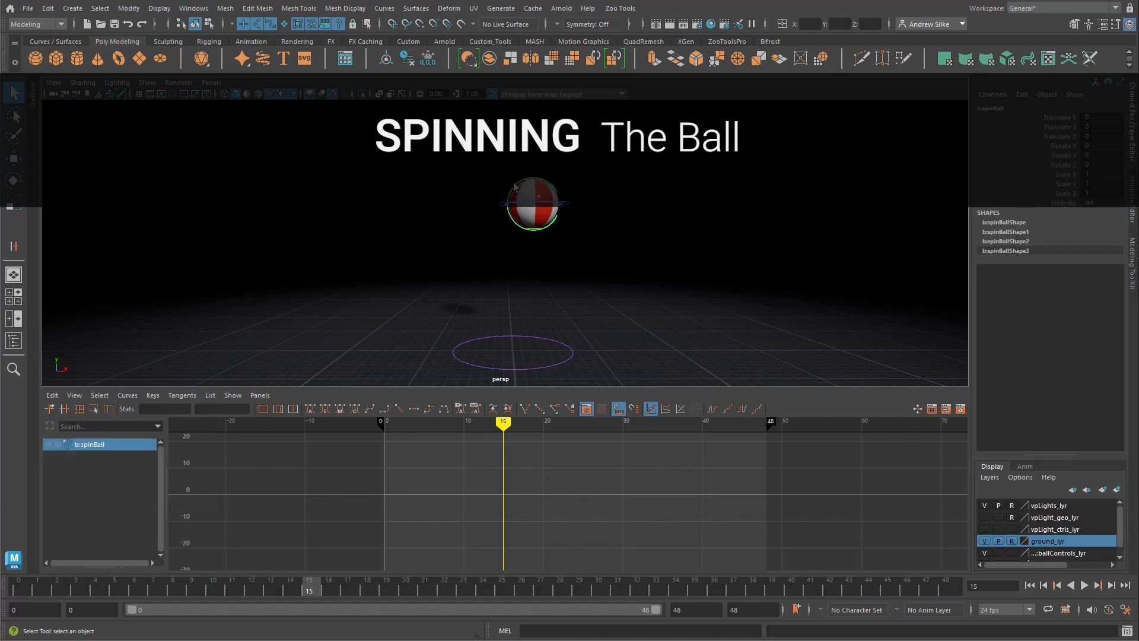
key(e)
drag(493, 173, 541, 174)
key(ctrl+z)
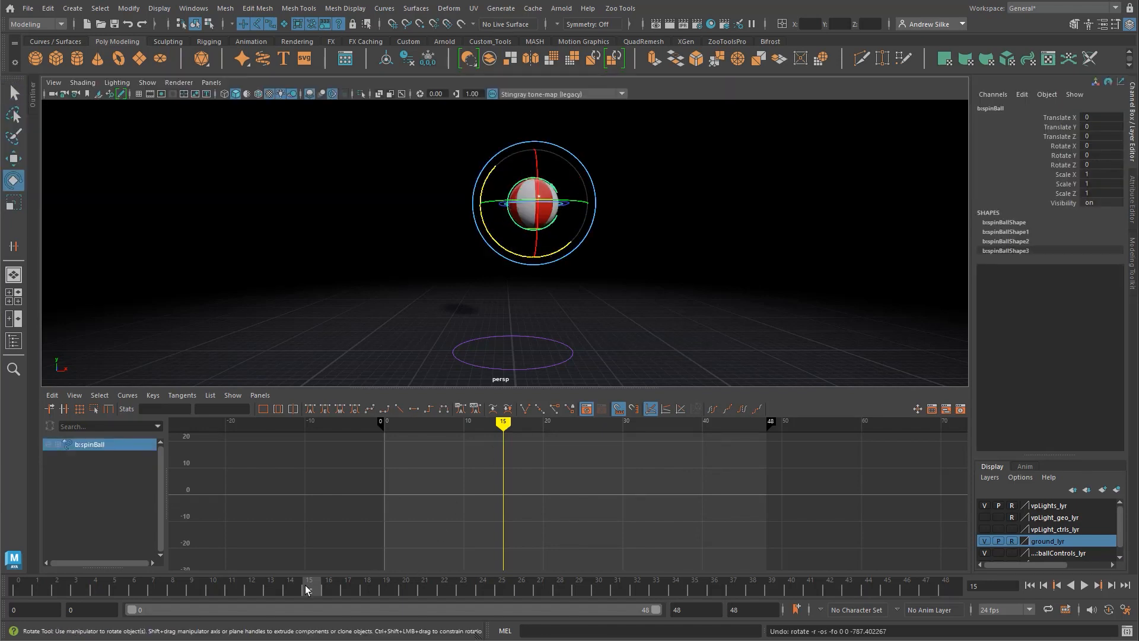
Step: Review the bounce without spin, return to frame 0, and key the spin control's rotation there
drag(308, 586, 3, 559)
key(q)
key(alt+v)
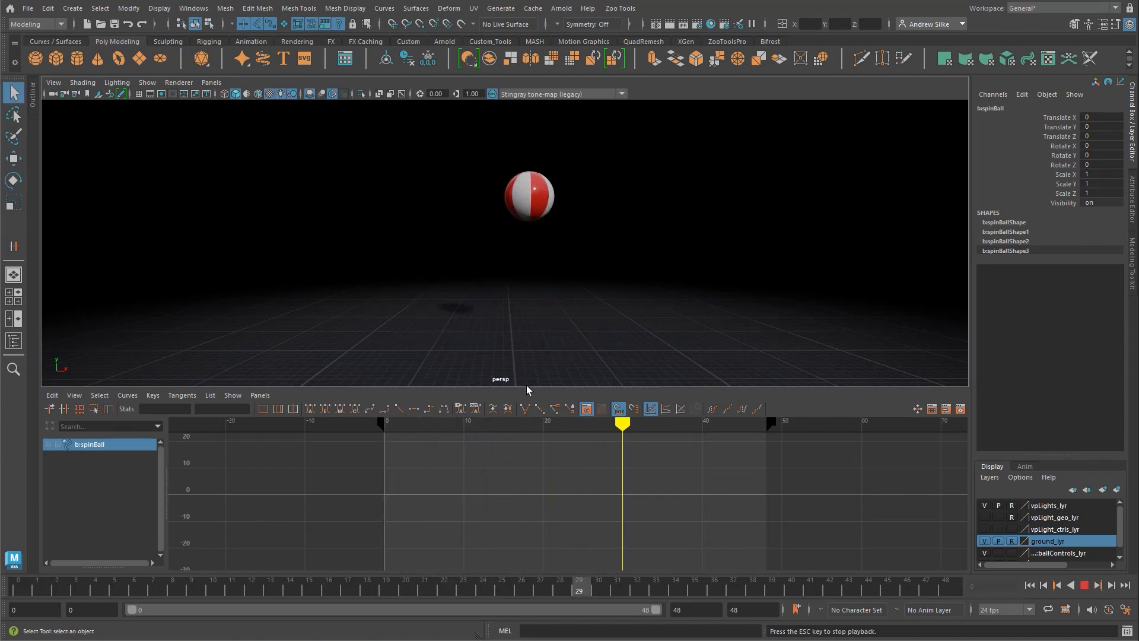
key(Escape)
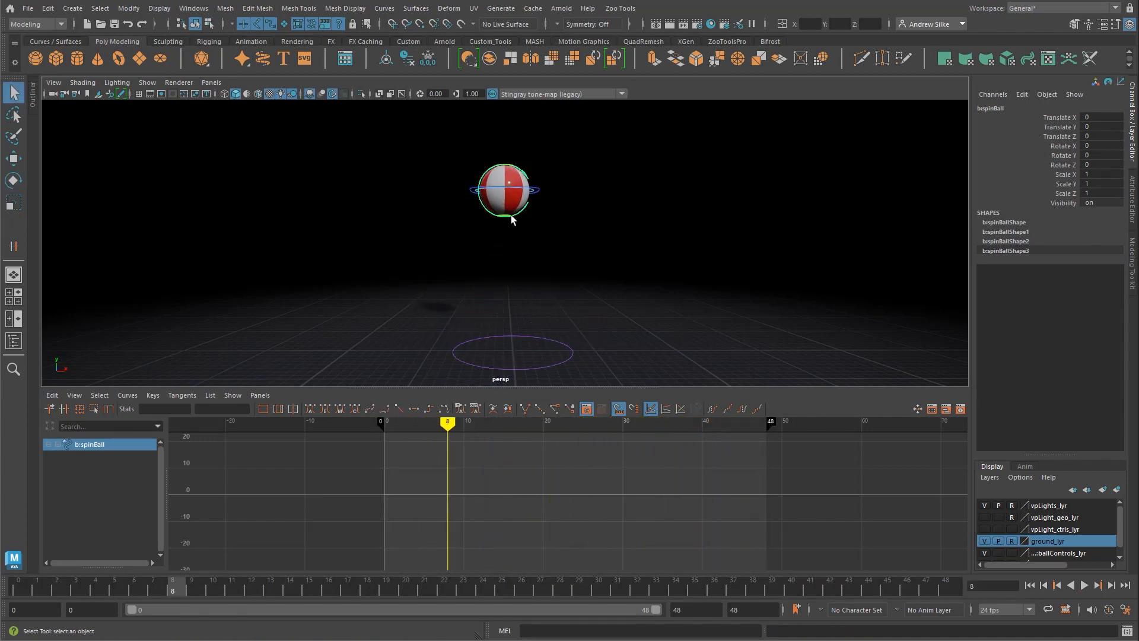
alt+drag(511, 215, 612, 213)
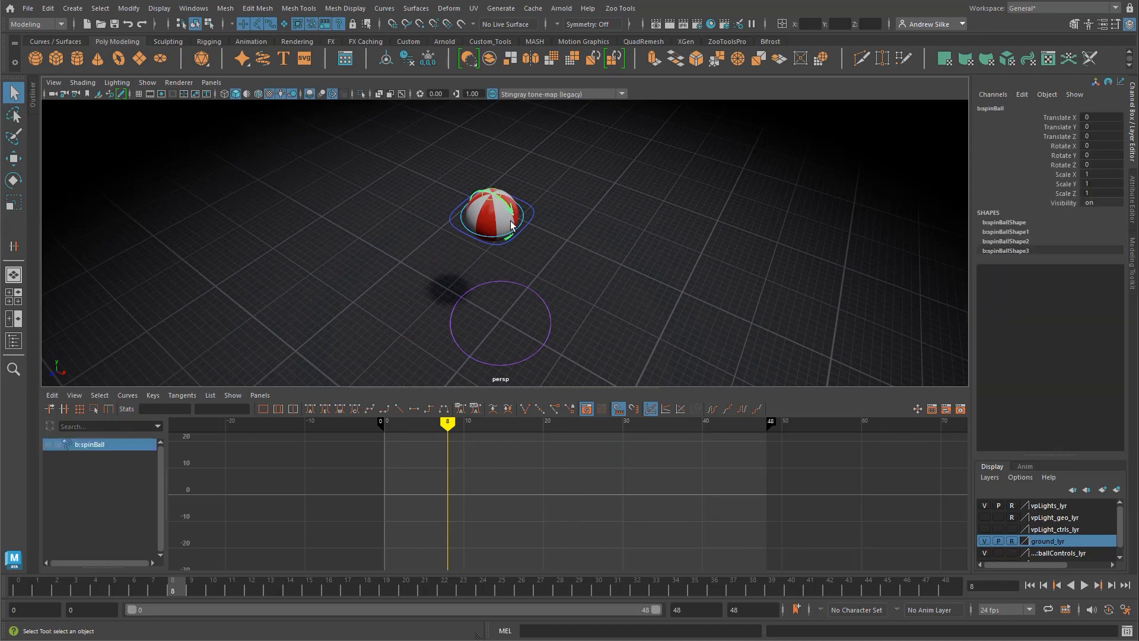
alt+drag(505, 189, 579, 208)
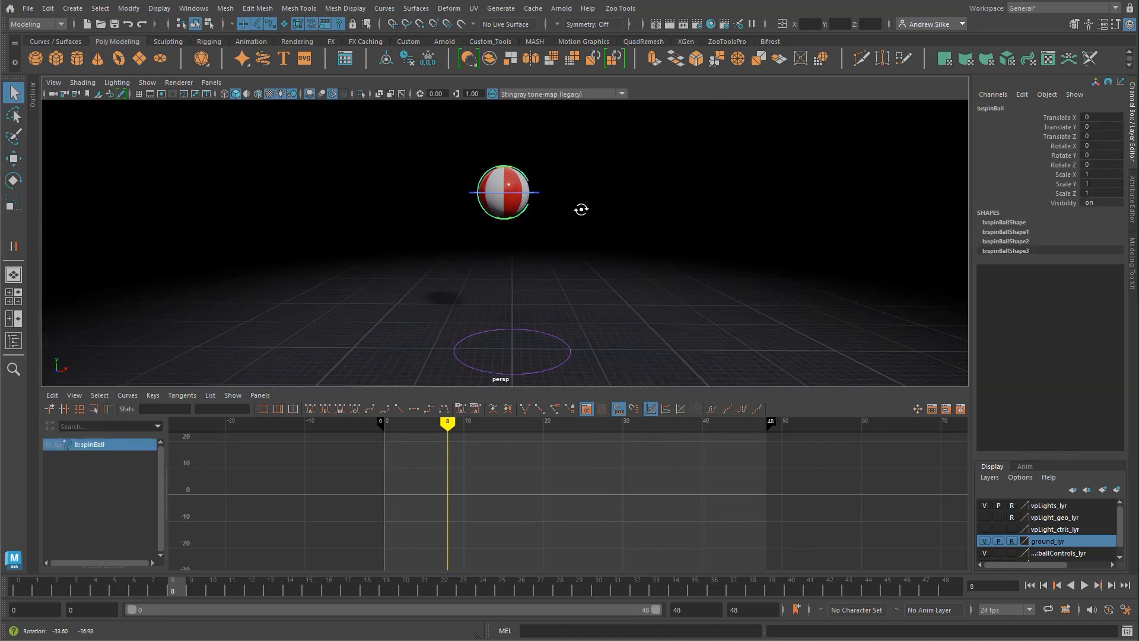
drag(160, 590, 15, 591)
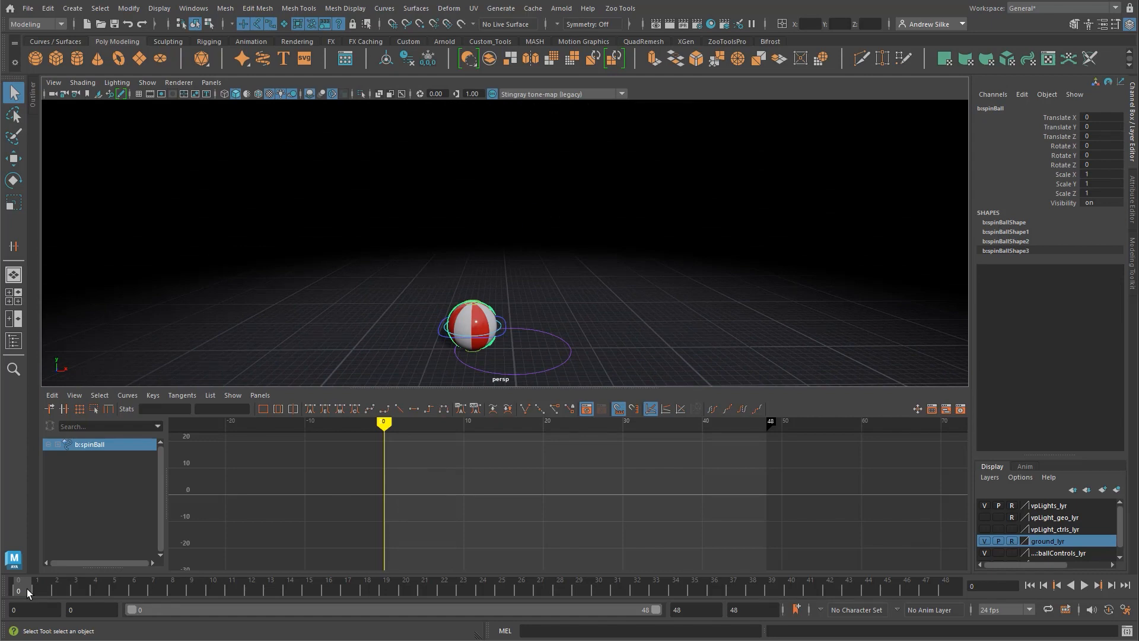
key(e)
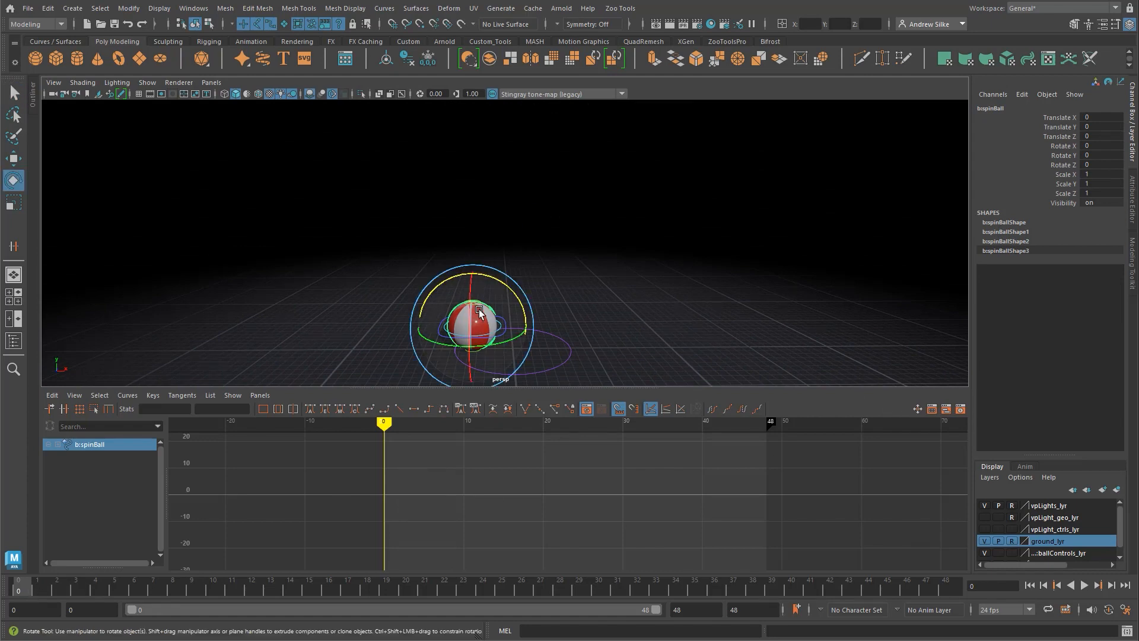
key(shift+e)
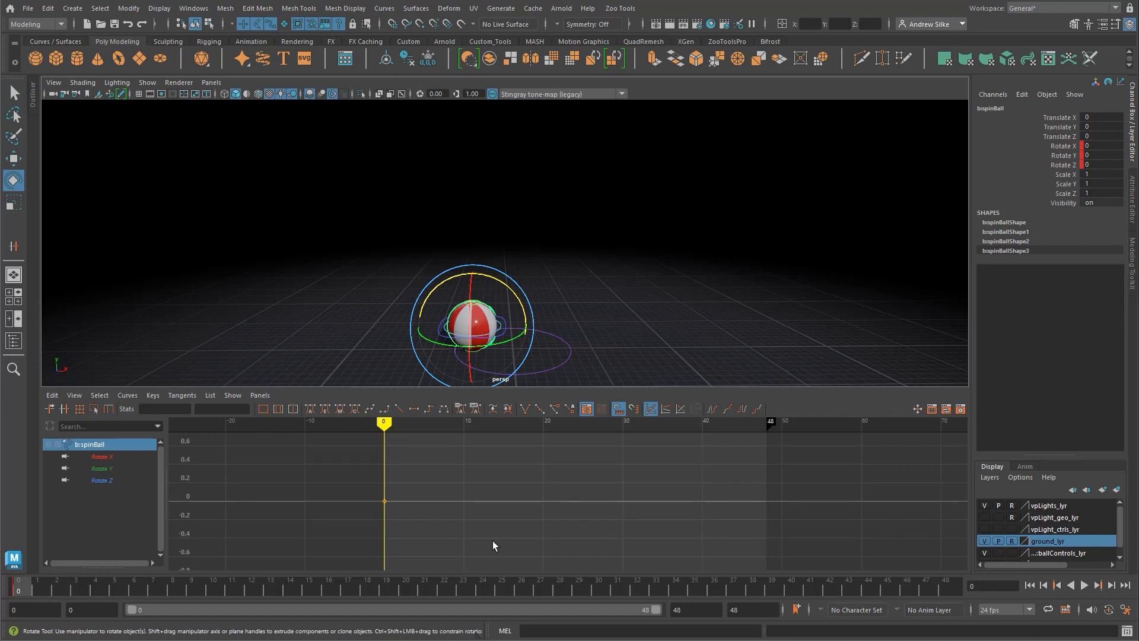
Step: Key the spin control's Rotate Z at frame 20 with a value of -360
key(alt+v)
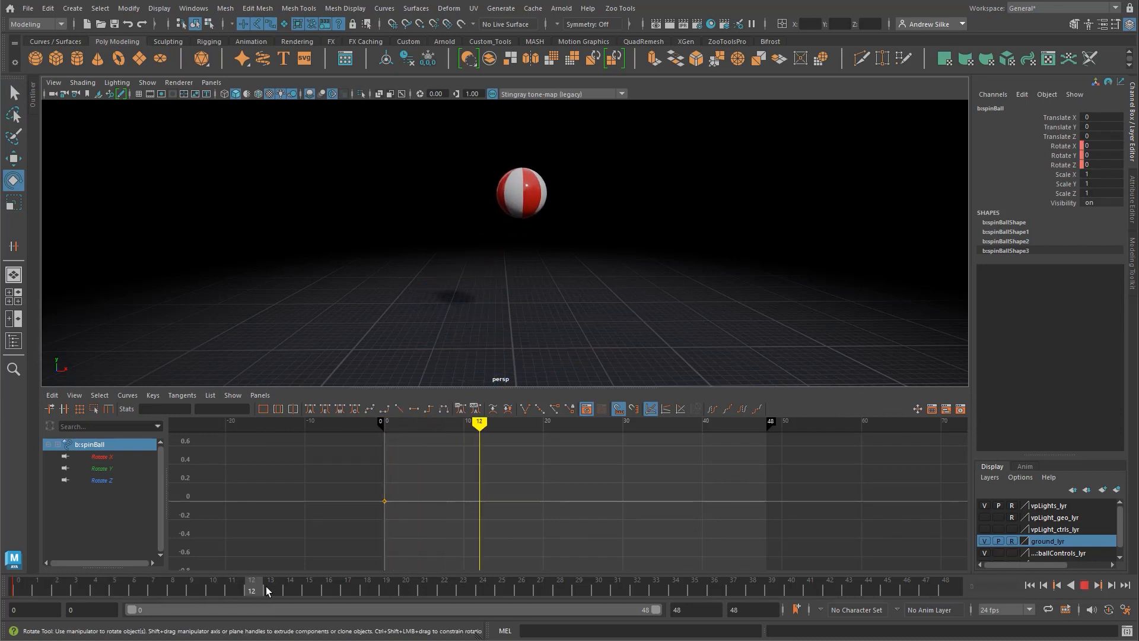
click(407, 589)
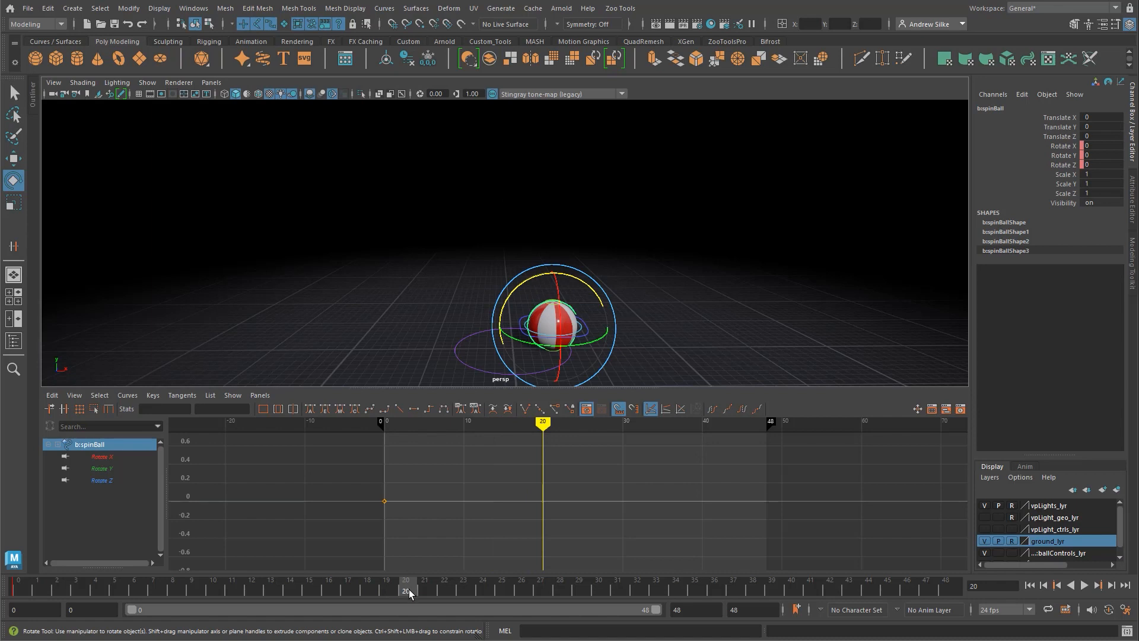
drag(514, 277, 530, 333)
click(1101, 164)
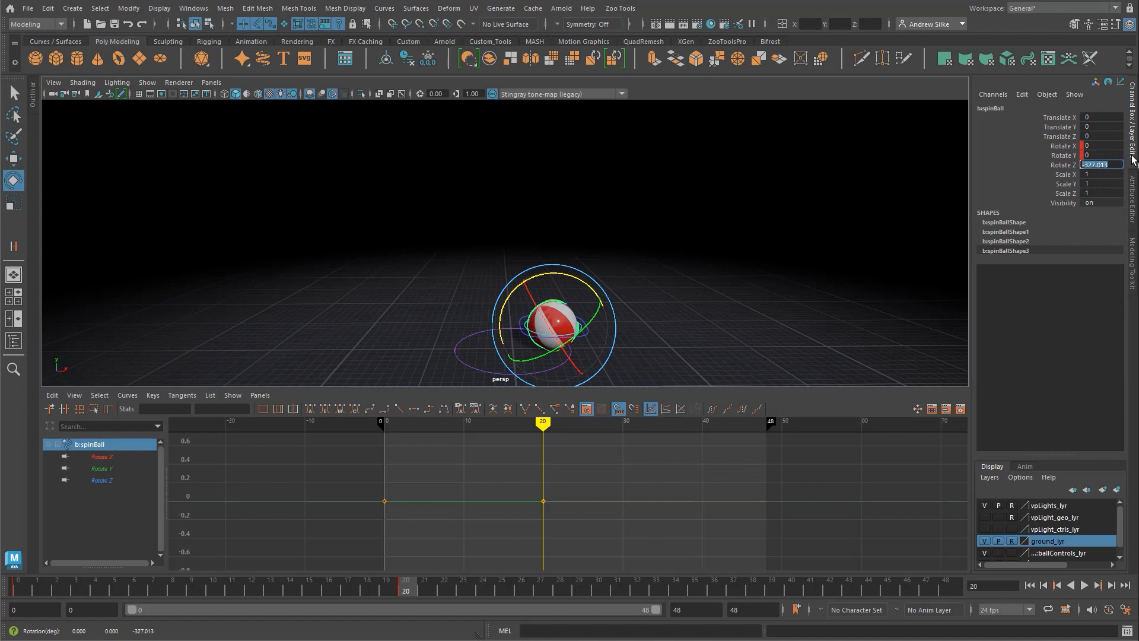
text(-360)
key(Return)
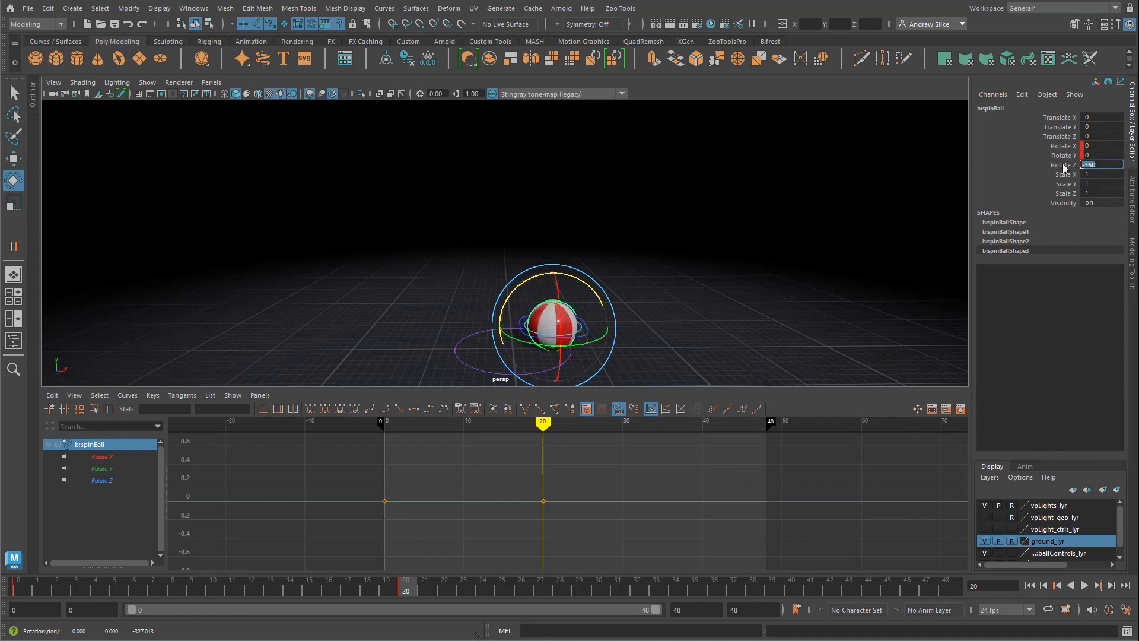
Step: Give the spin control's Rotate X, Y and Z keys at frames 0 and 20 linear tangents
drag(1063, 166, 1056, 147)
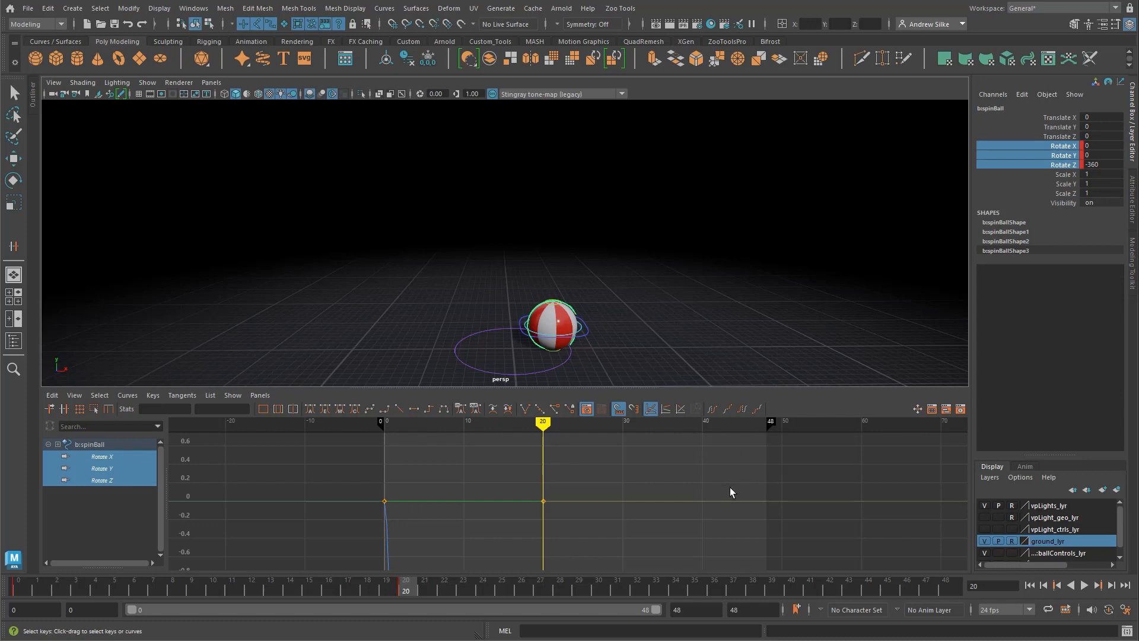
key(f)
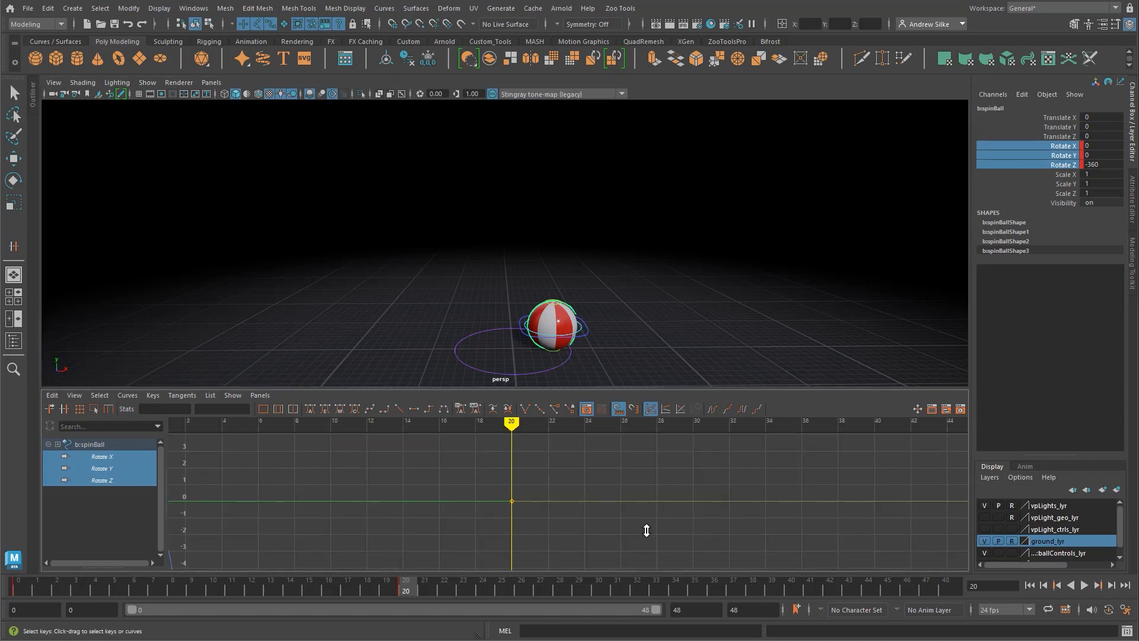
scroll(716, 500, down, 5)
key(a)
scroll(765, 478, down, 5)
alt+middle_drag(691, 474, 627, 478)
scroll(627, 479, down, 3)
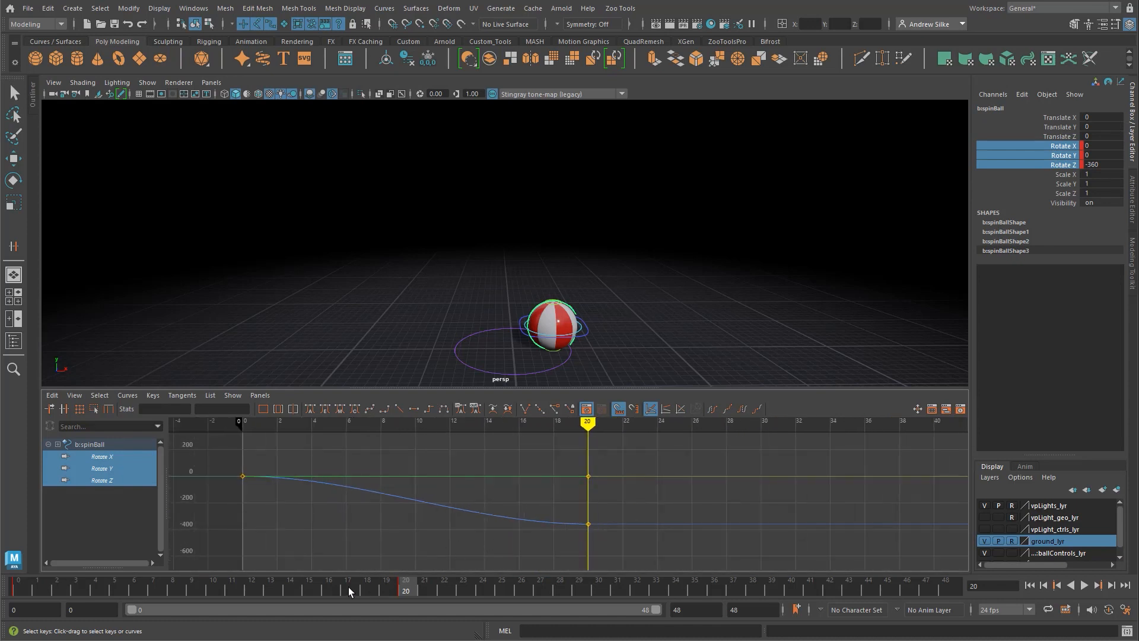
drag(60, 585, 407, 577)
drag(403, 469, 480, 567)
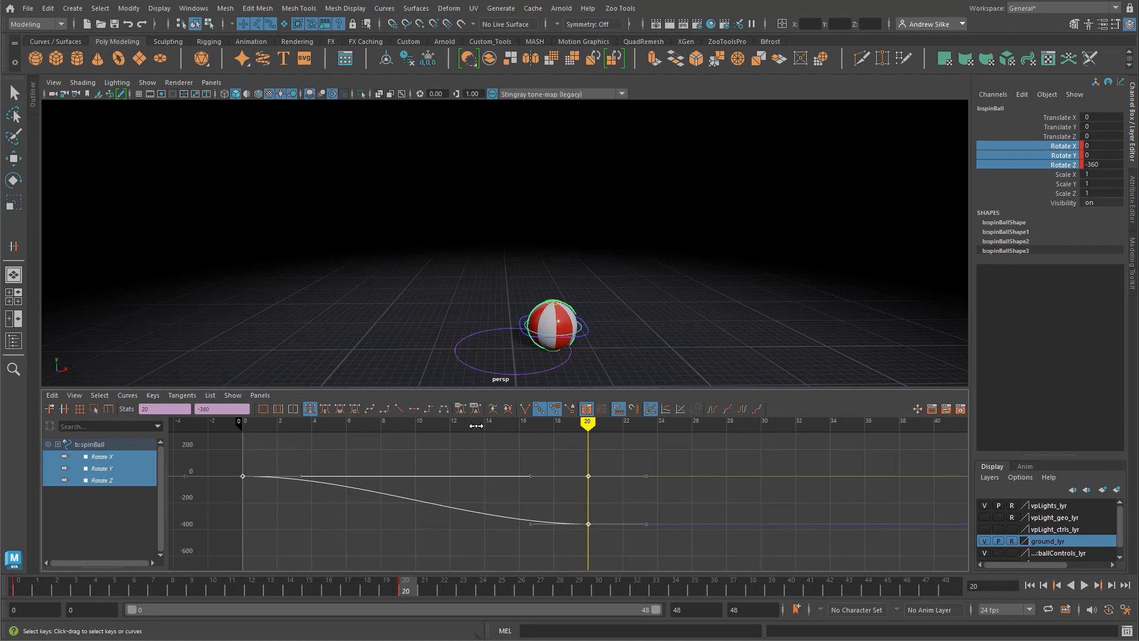
click(399, 409)
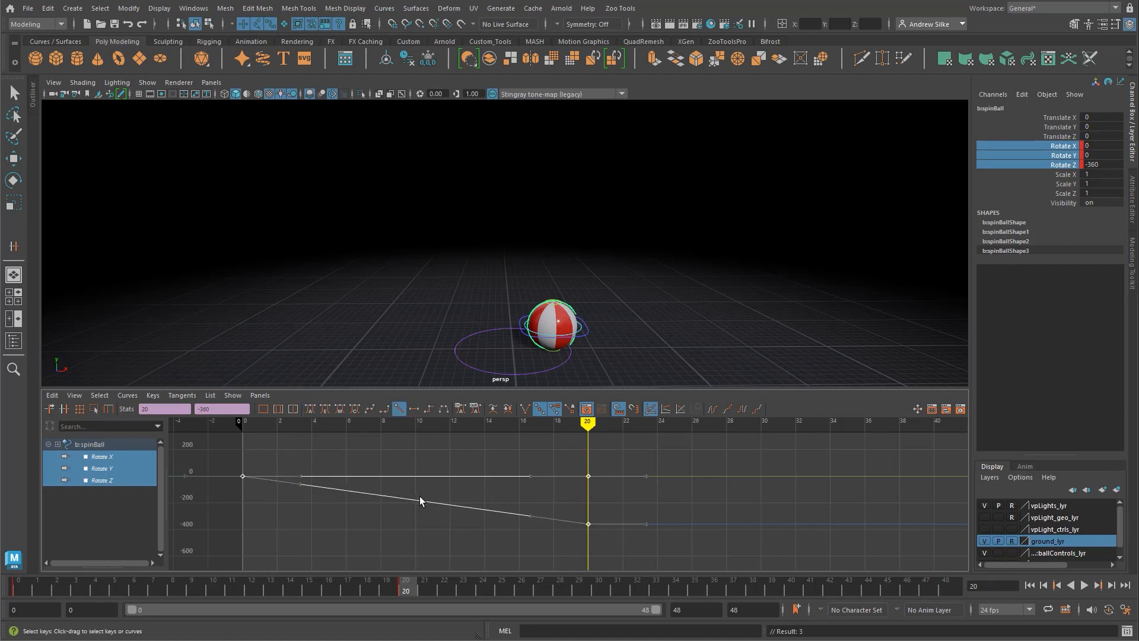
Step: Play back the first spin, move to frame 24, and key the spin control's rotation there to hold the pose
click(444, 451)
click(12, 586)
key(alt+v)
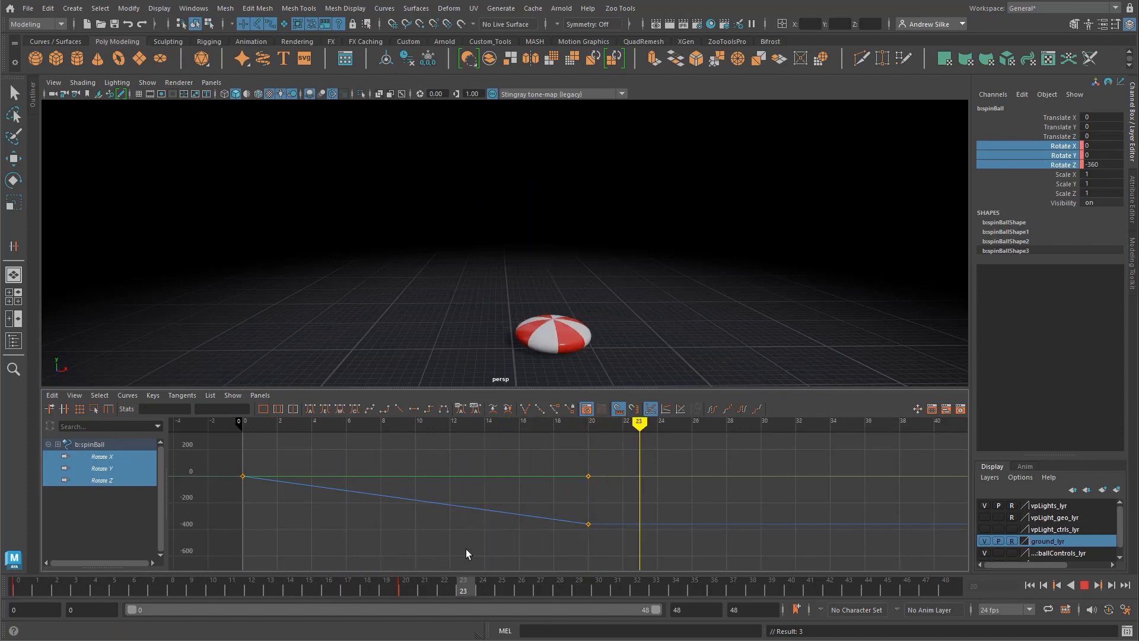
key(alt+v)
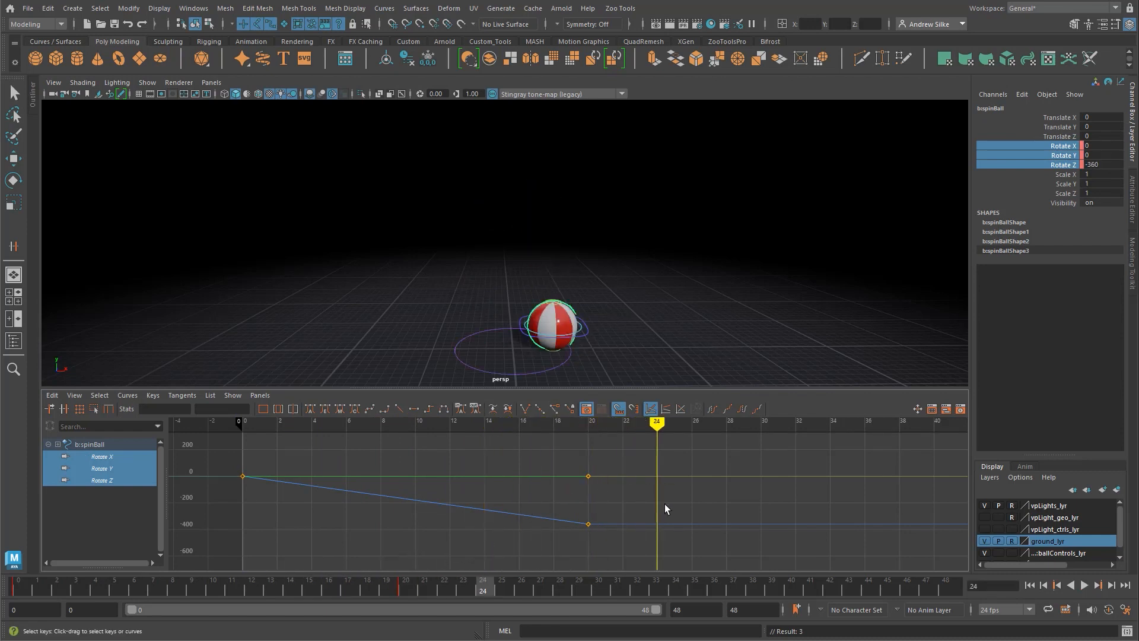
key(s)
alt+middle_drag(732, 489, 687, 488)
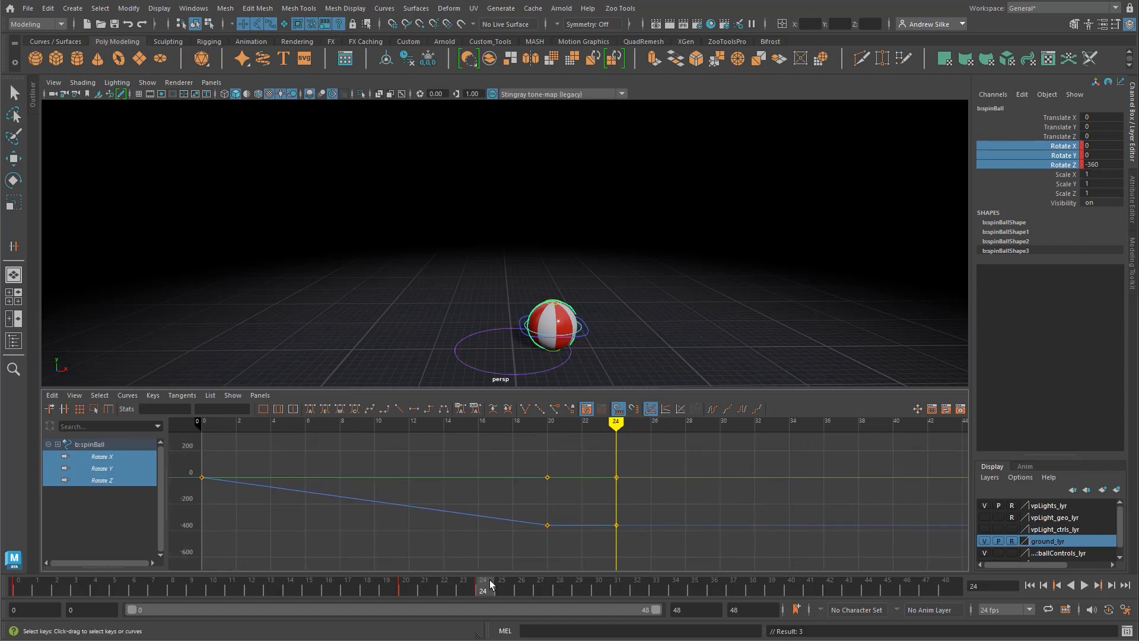
Step: Key the spin control's rotation at frame 44 with Rotate X, Y and Z at 0
drag(496, 590, 867, 586)
alt+middle_drag(806, 517, 790, 521)
alt+right_drag(790, 522, 563, 518)
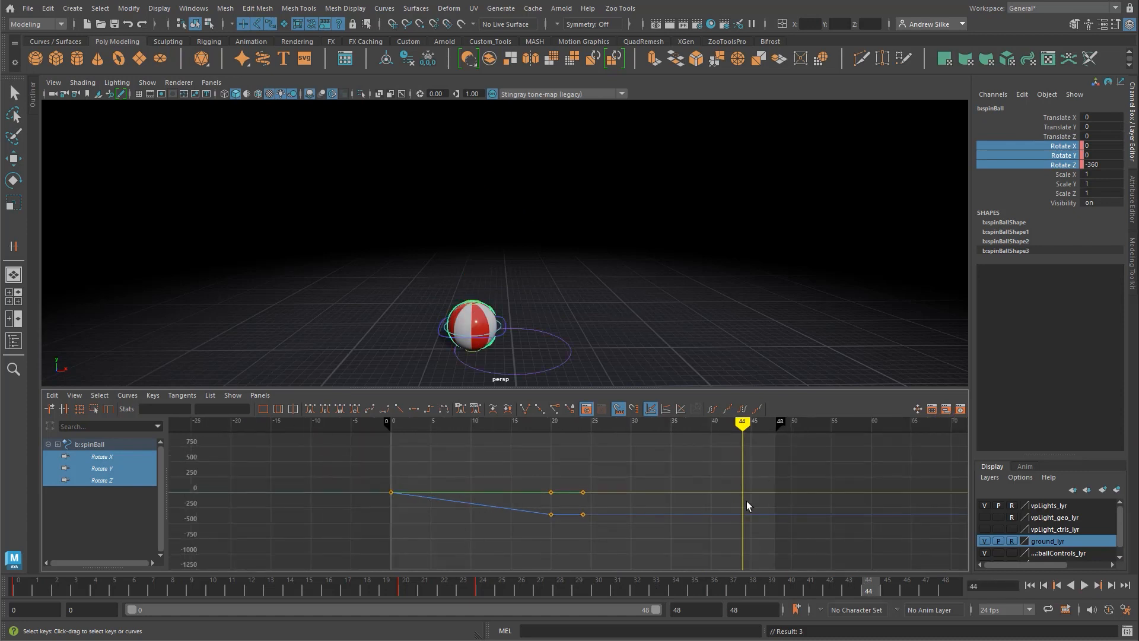
drag(1099, 145, 1107, 167)
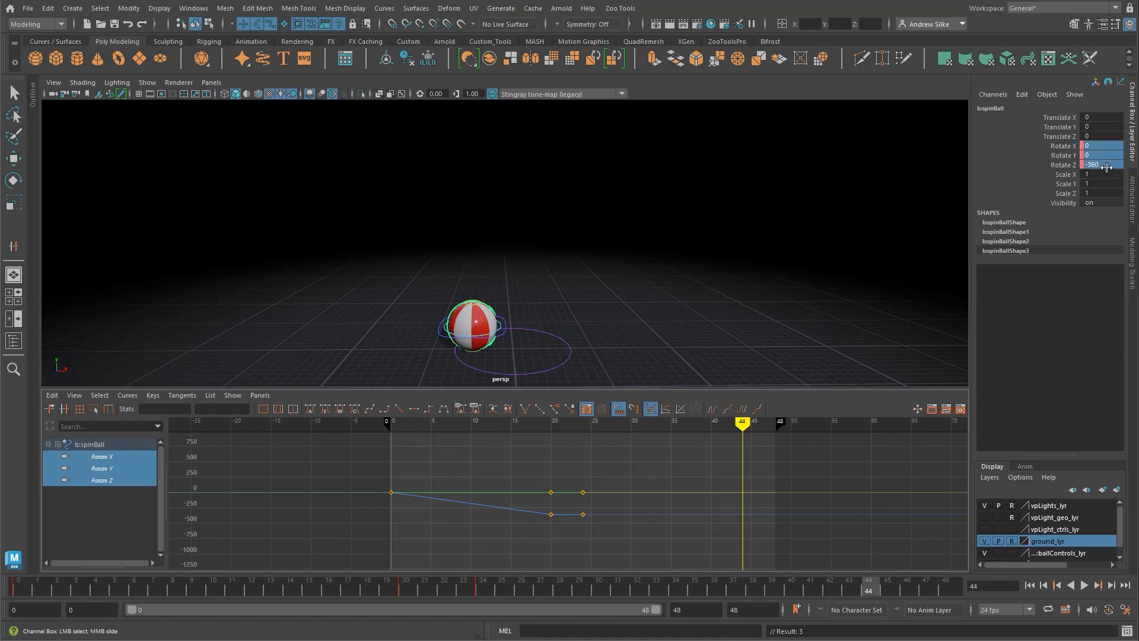
double_click(1107, 166)
drag(1066, 148, 1068, 165)
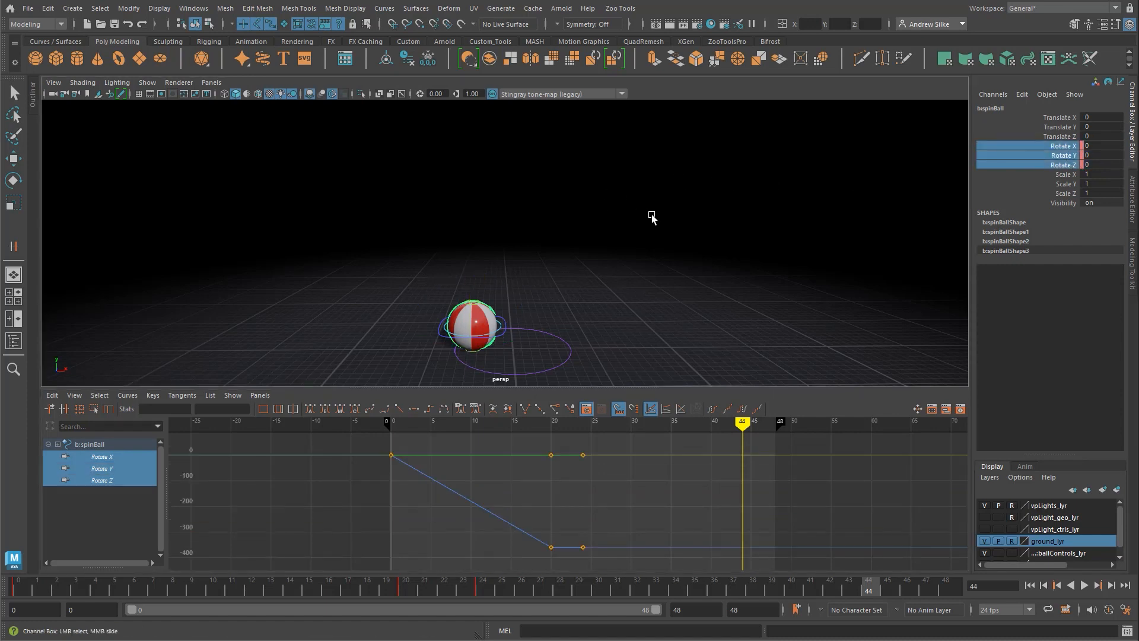
key(s)
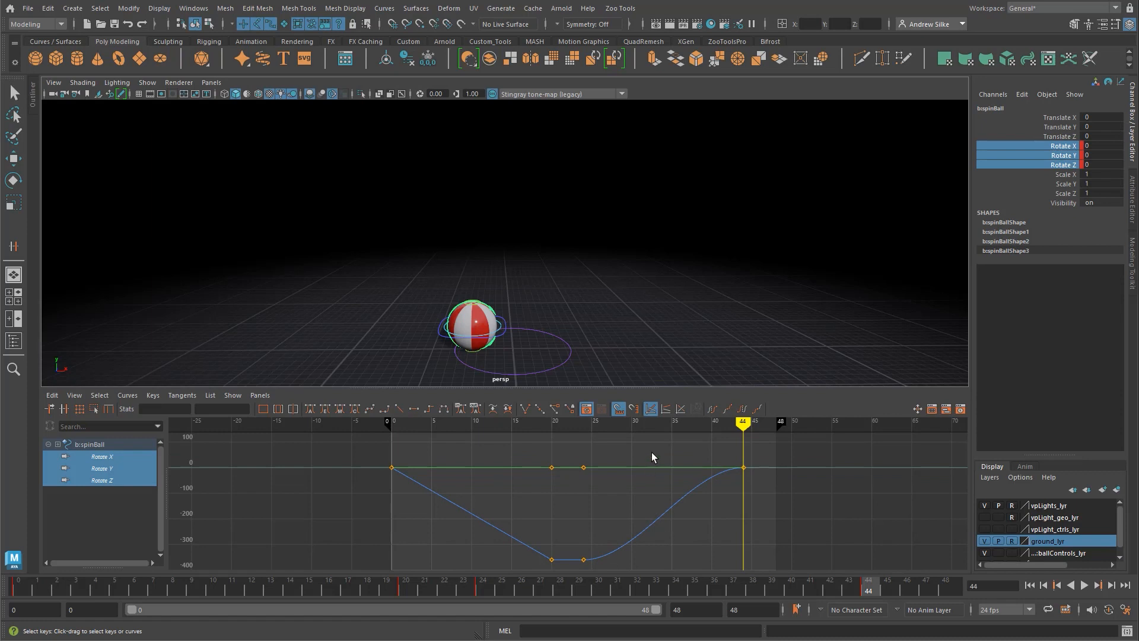
Step: Give all of the spin control's rotation keys linear tangents, and key its rotation again at frame 48
drag(653, 457, 549, 561)
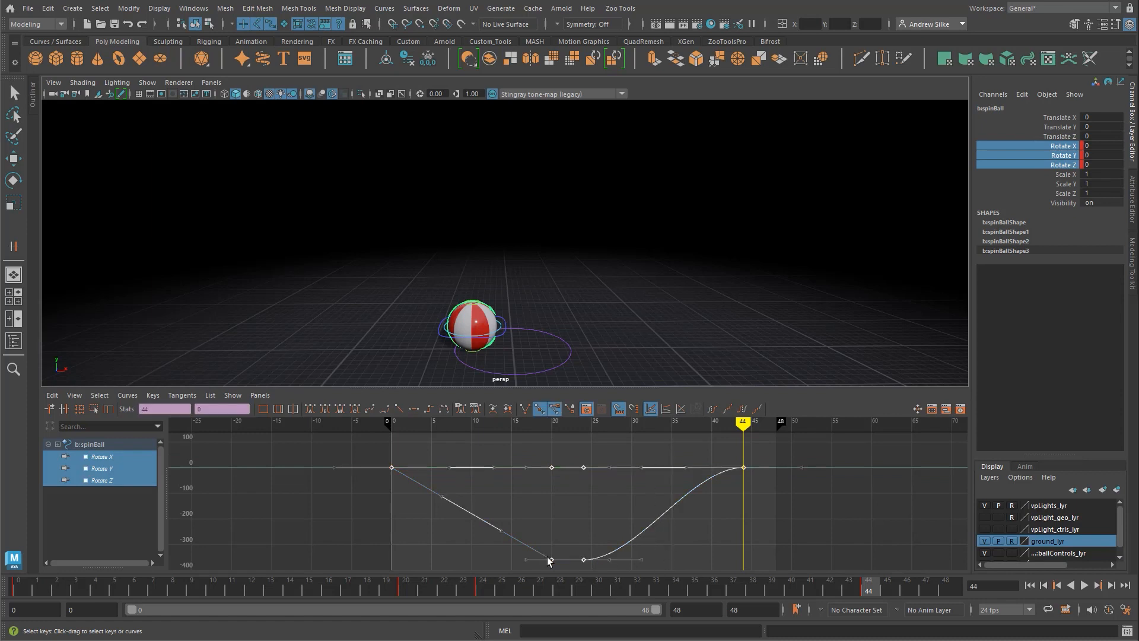
click(399, 409)
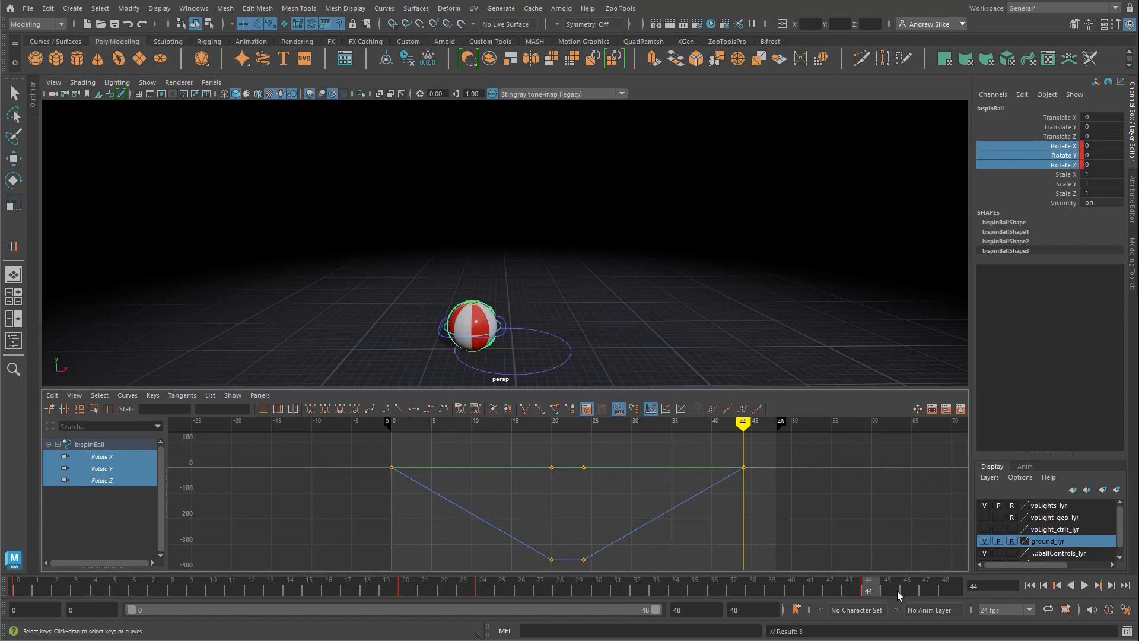
mouse_move(873, 593)
mouse_down()
mouse_move(965, 597)
mouse_move(954, 597)
mouse_up()
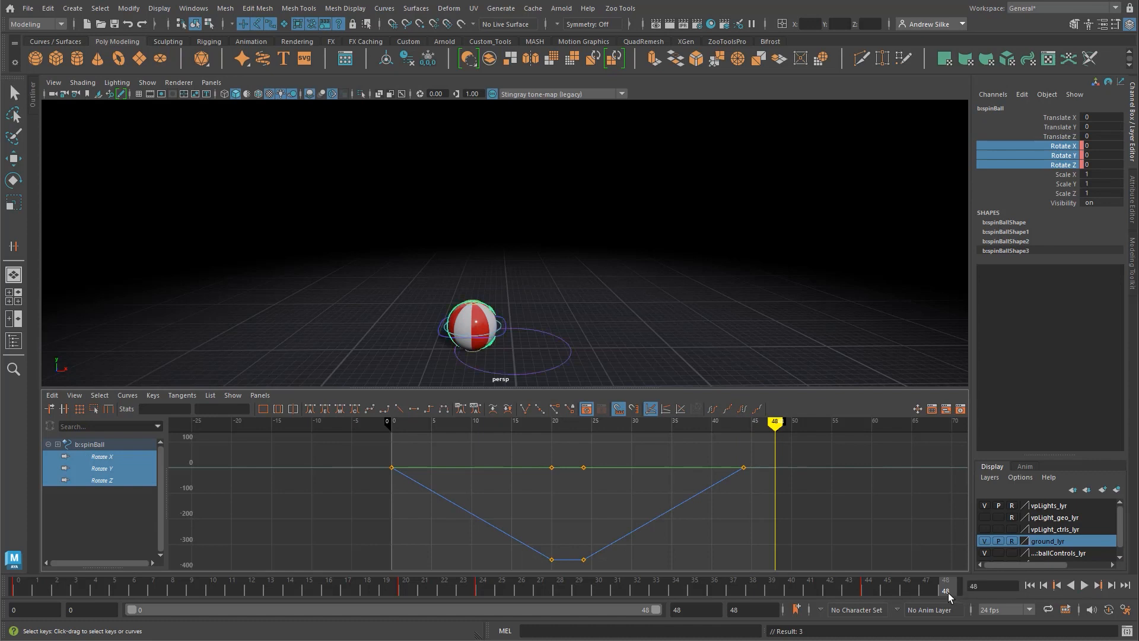
key(shift+e)
mouse_move(826, 514)
alt+middle_down()
mouse_move(807, 501)
mouse_move(773, 505)
alt+middle_up()
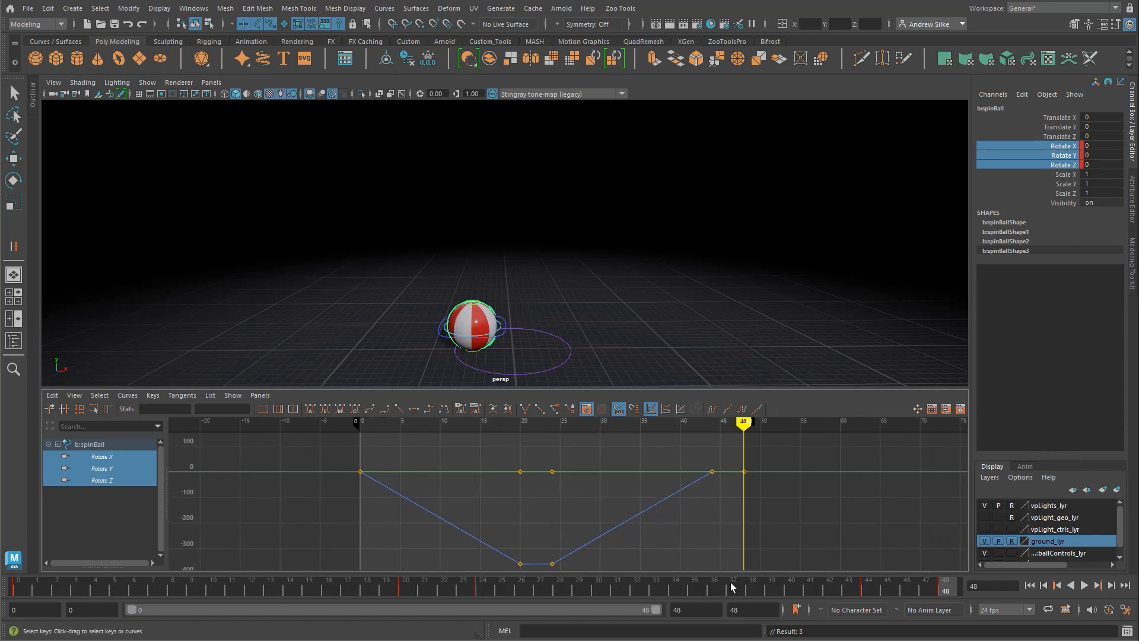
Step: Play the full bounce from frame 0 in an enlarged perspective view to review the spin, and return to the curves
drag(929, 588, 19, 585)
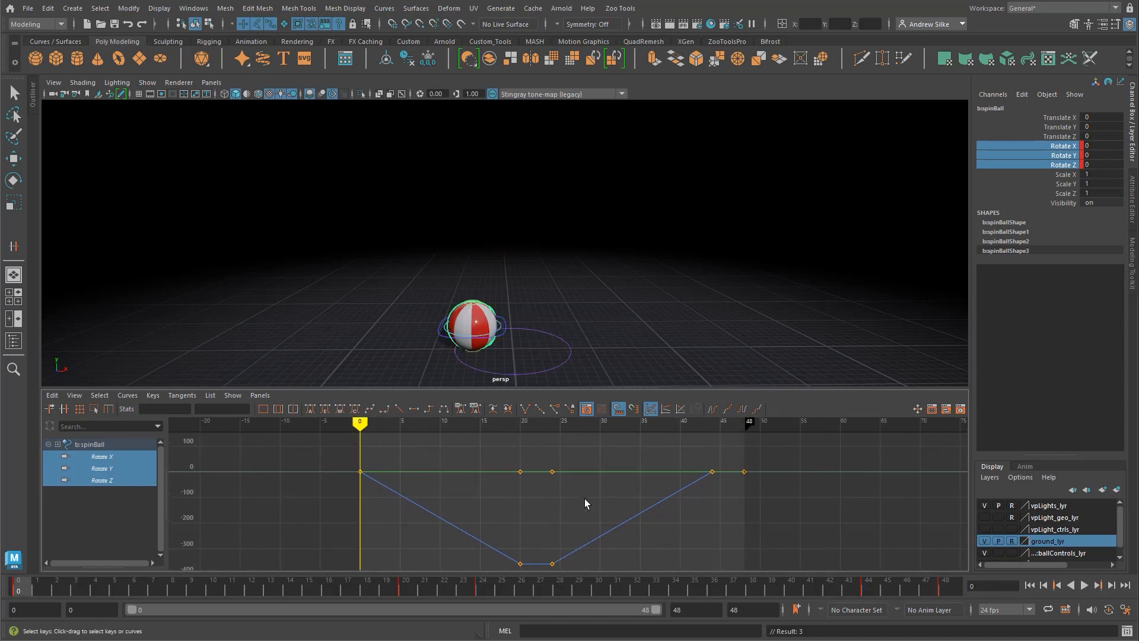
alt+middle_drag(585, 499, 574, 497)
alt+right_drag(610, 479, 593, 478)
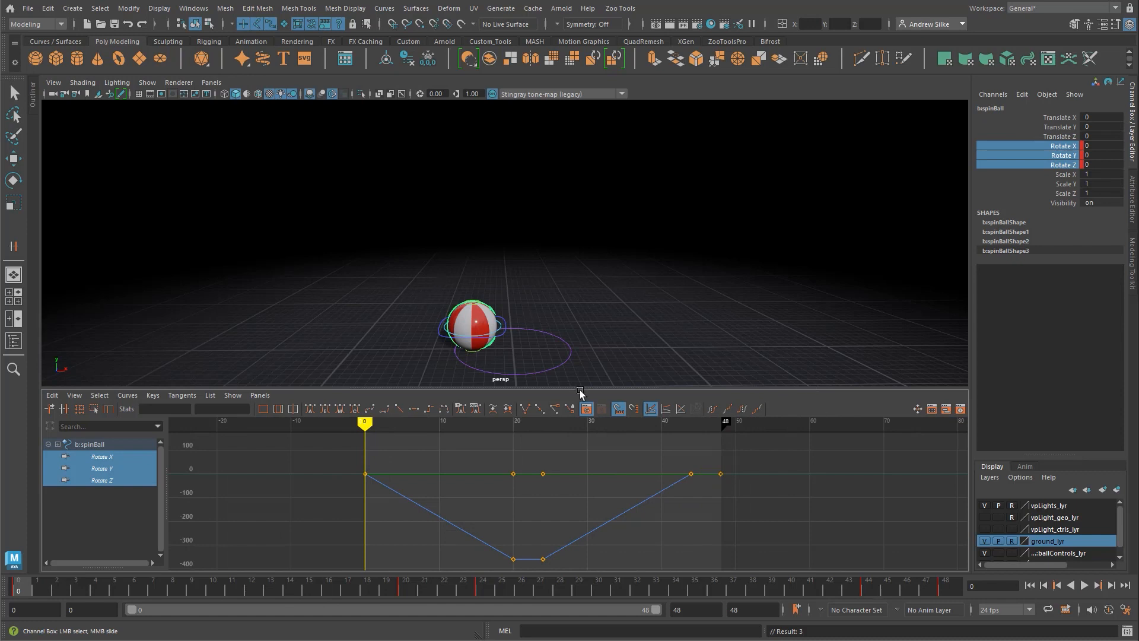
key(alt+v)
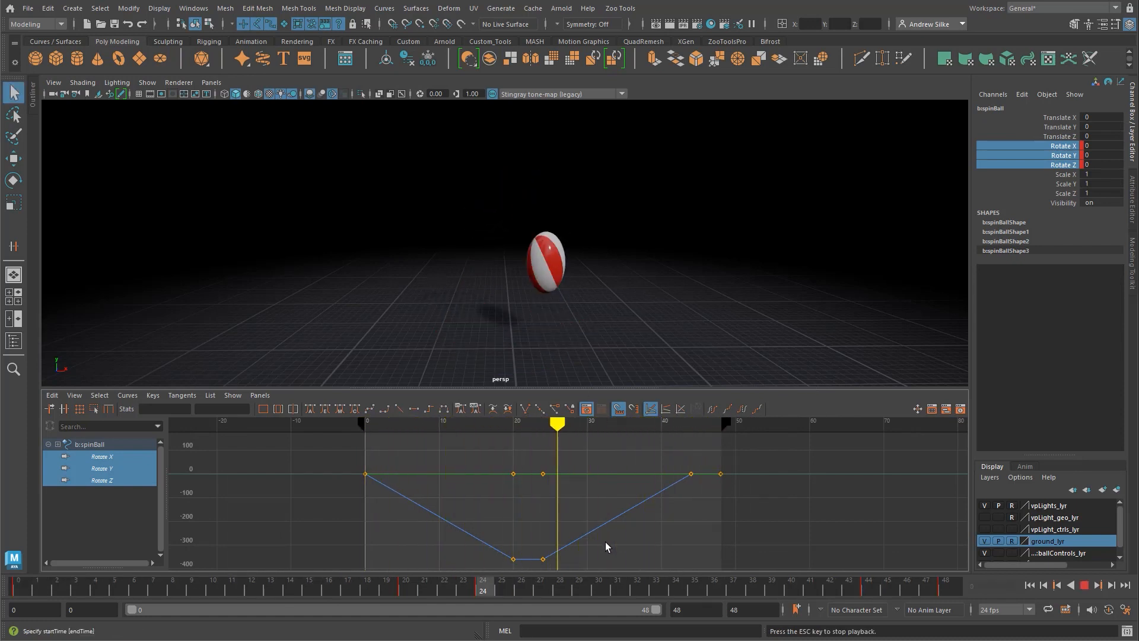
key(space)
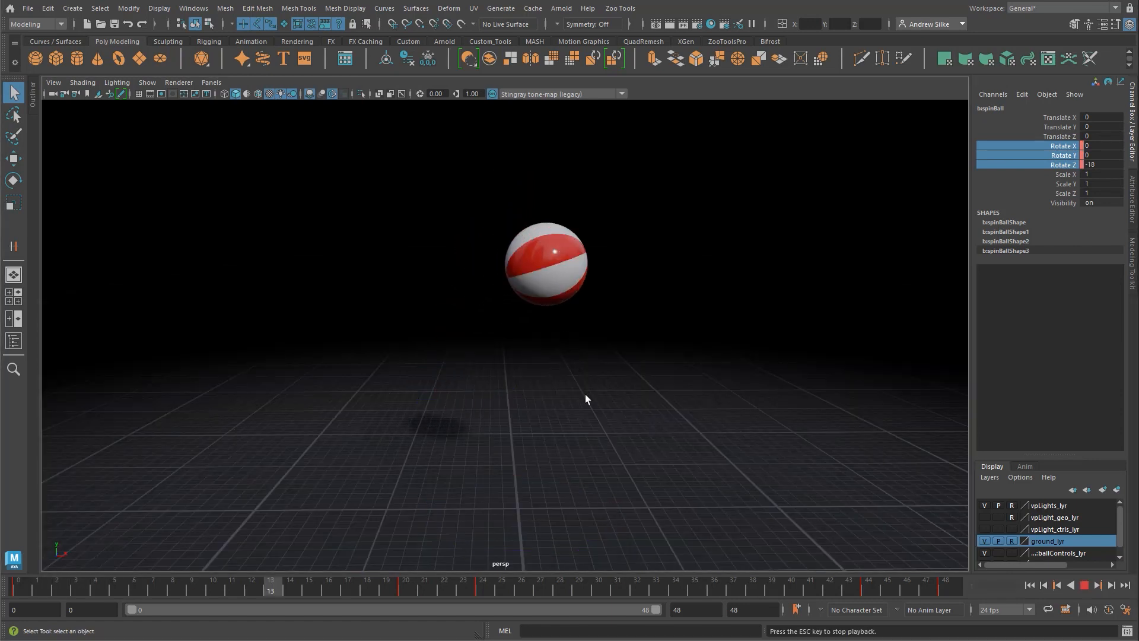
key(alt)
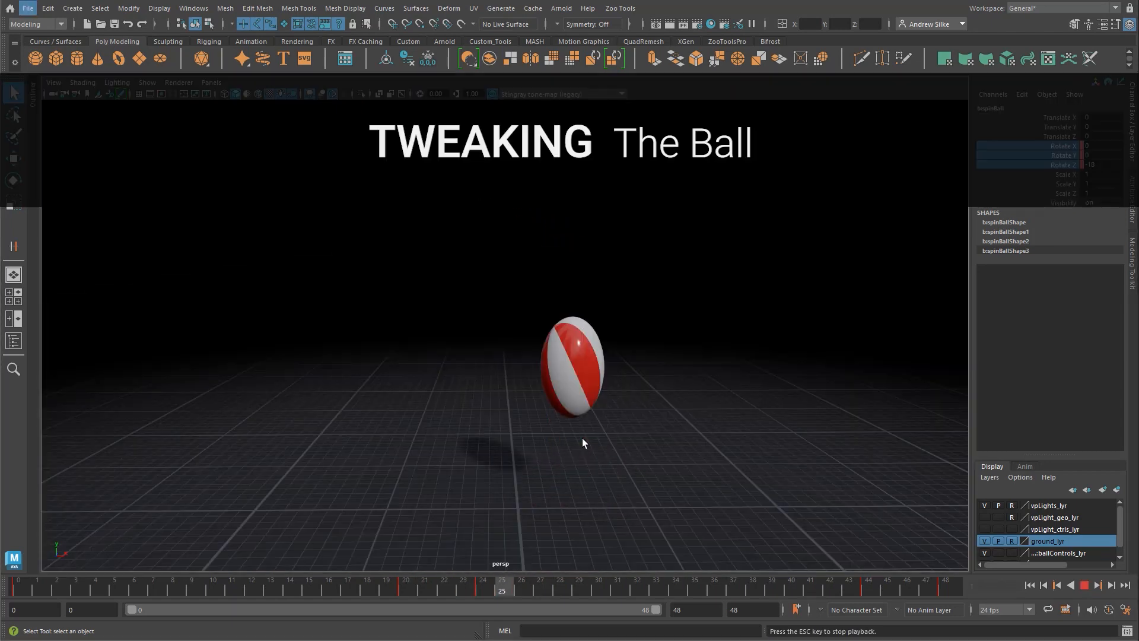
key(Escape)
key(space)
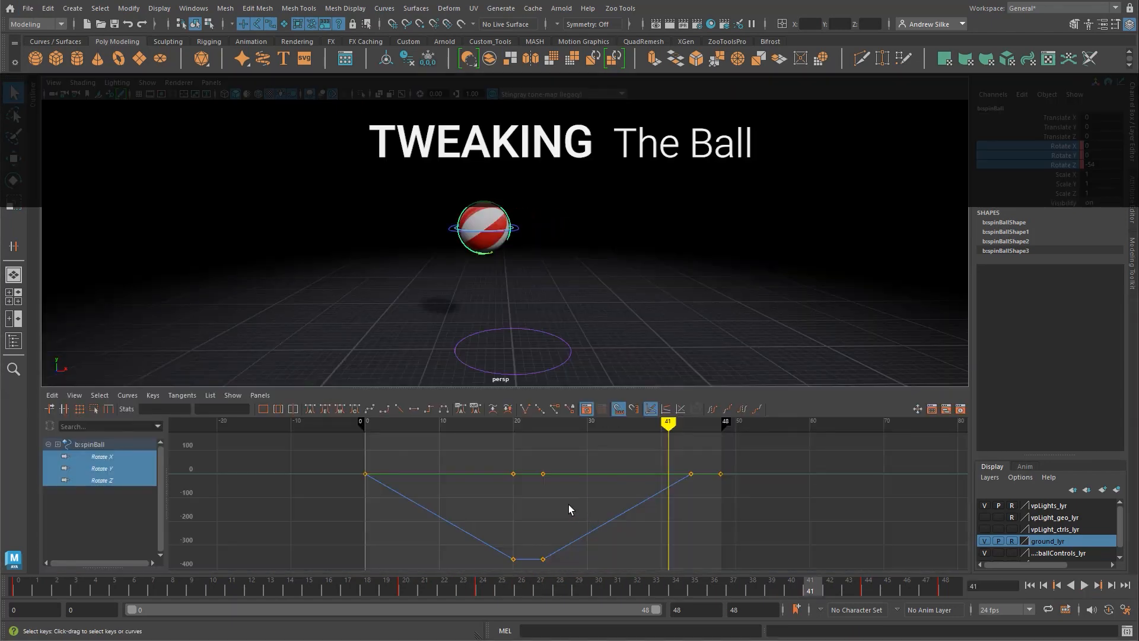
Step: Isolate the spin control's Rotate Z curve and inspect its rotation axes in the view against the Rotate channels
alt+middle_drag(568, 505, 552, 484)
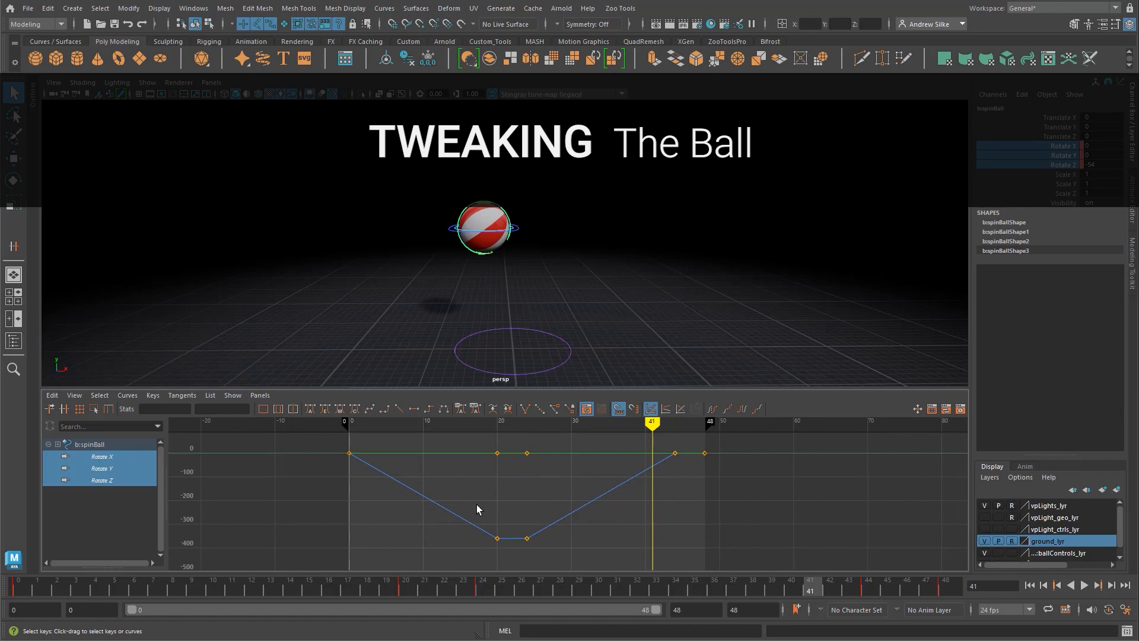
click(122, 480)
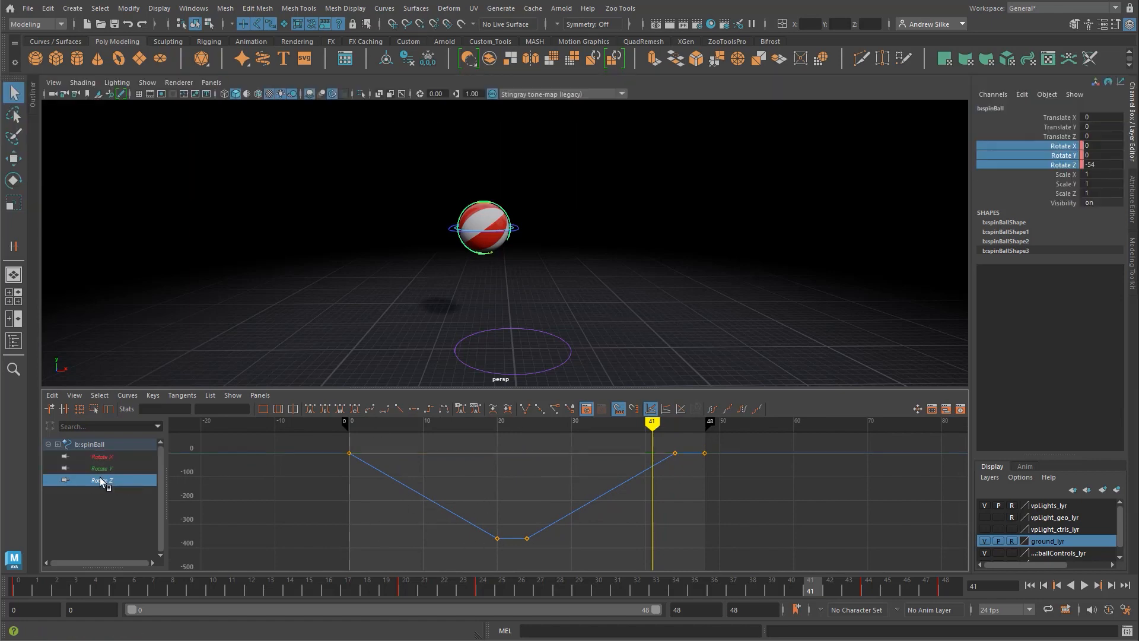
key(e)
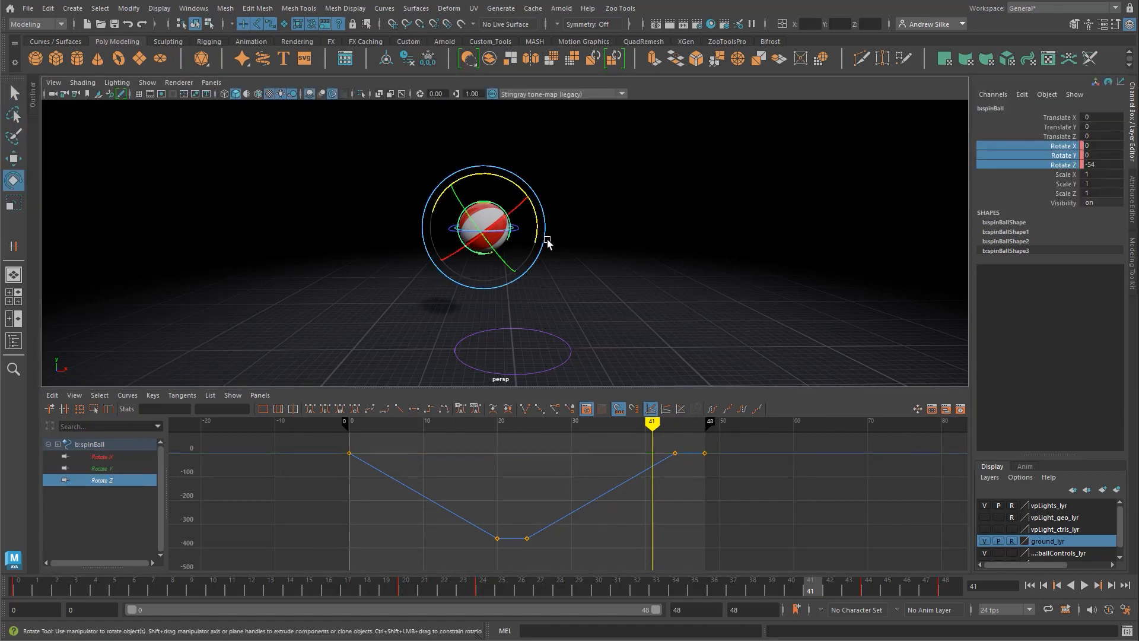
alt+drag(585, 213, 575, 229)
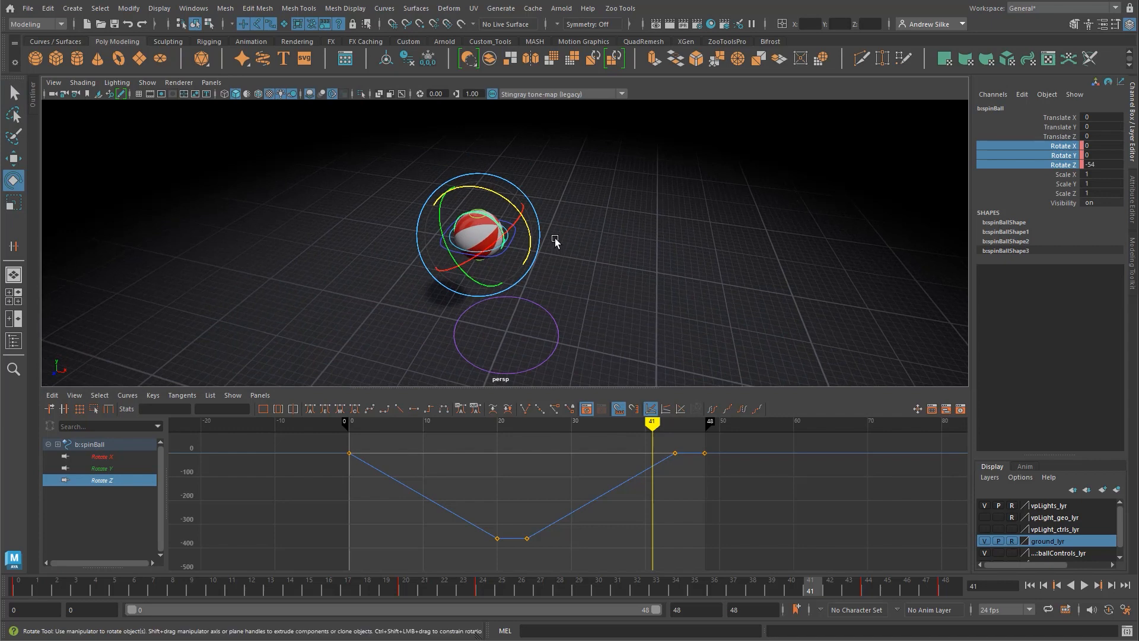
click(1058, 165)
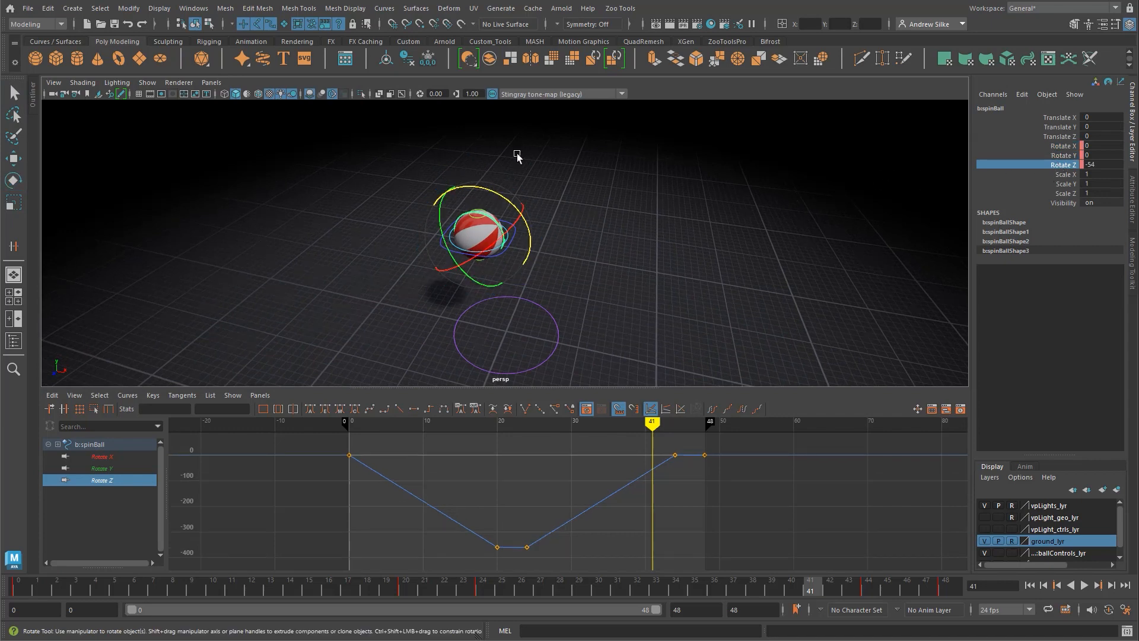
click(1066, 147)
click(1067, 156)
click(1066, 166)
Step: Set the spin control's Rotate Z keys at frames 20 and 24 to -720
alt+middle_drag(592, 486, 586, 491)
mouse_move(647, 426)
mouse_down()
mouse_move(503, 442)
mouse_move(588, 438)
mouse_up()
alt+middle_drag(526, 523, 528, 506)
drag(548, 501, 451, 562)
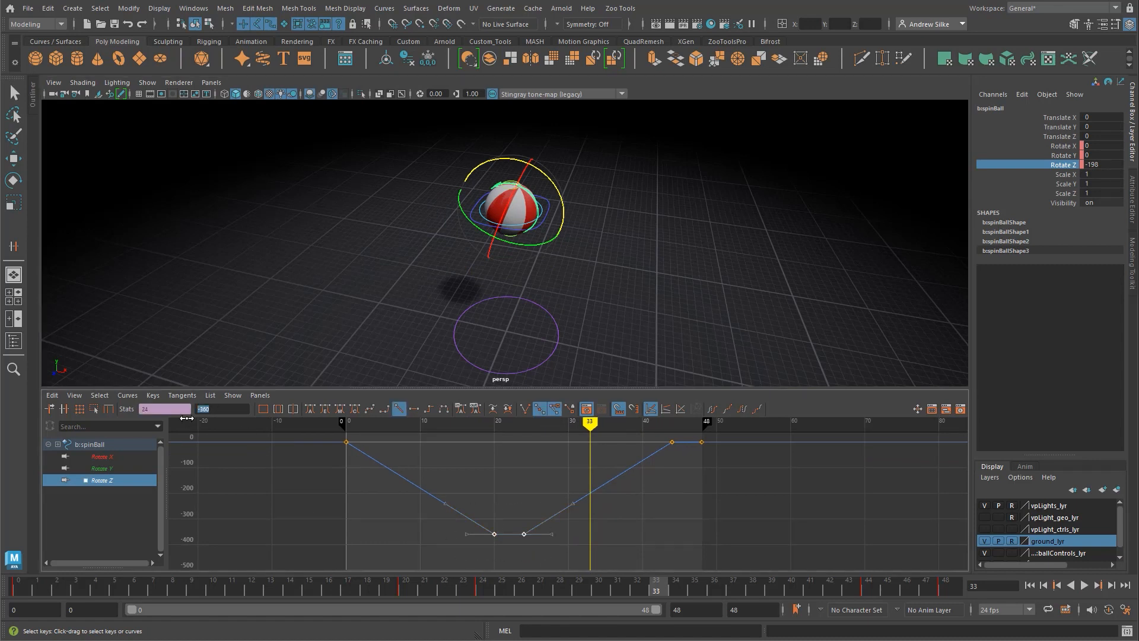
key(minus)
key(7)
key(2)
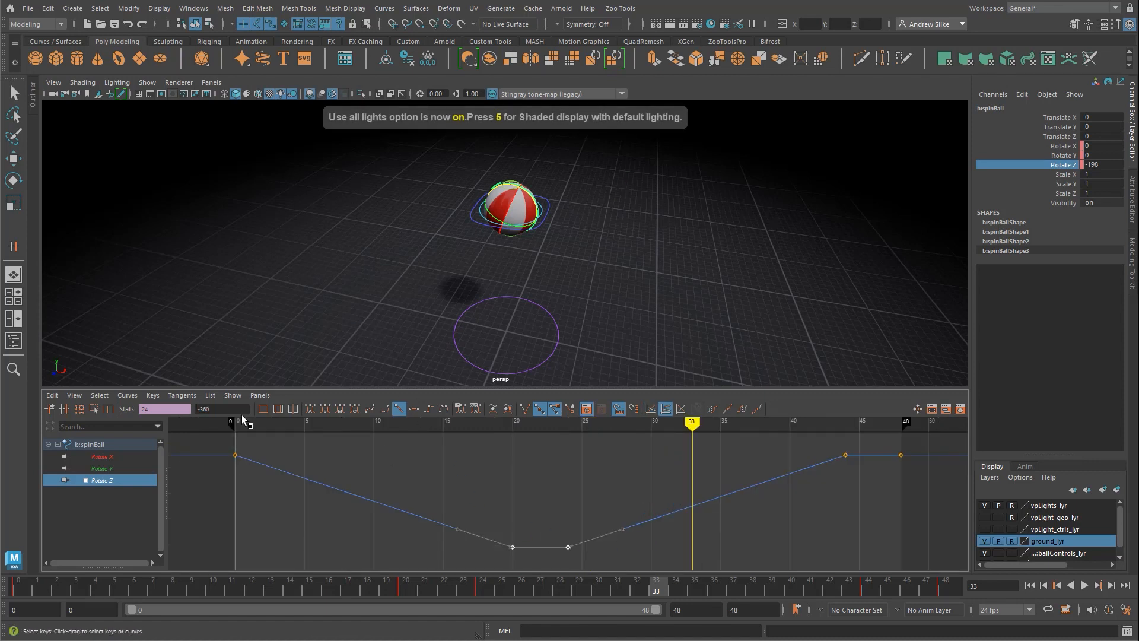
click(210, 406)
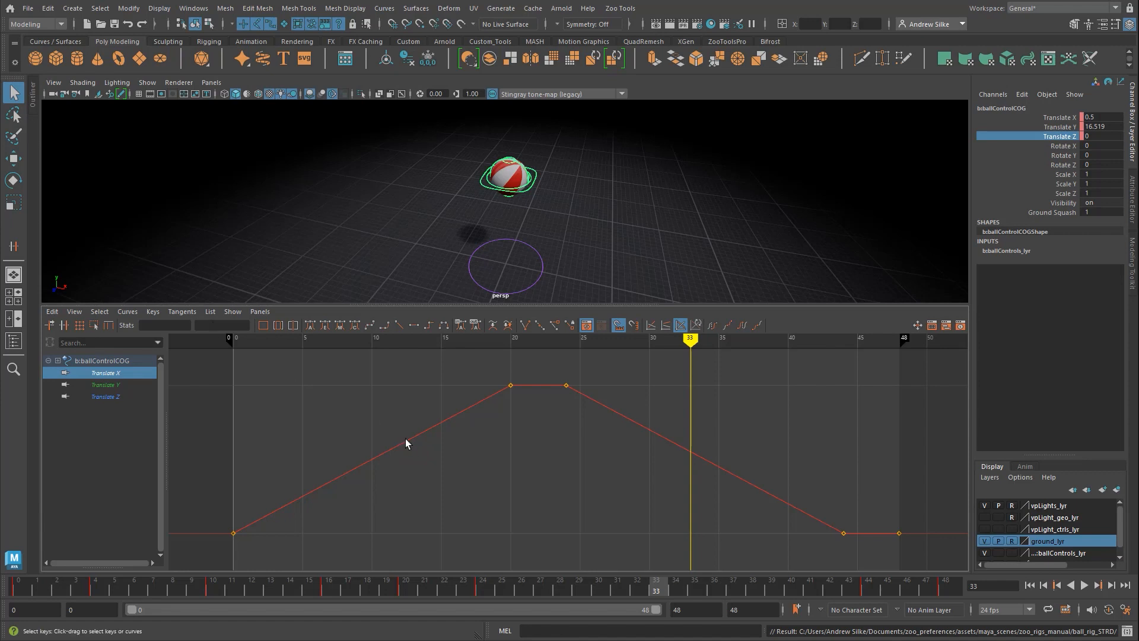
Step: Compare the absolute, stacked and normalized curve displays on the ball control's Translate X curve, ending on the absolute display
key(1)
key(2)
key(3)
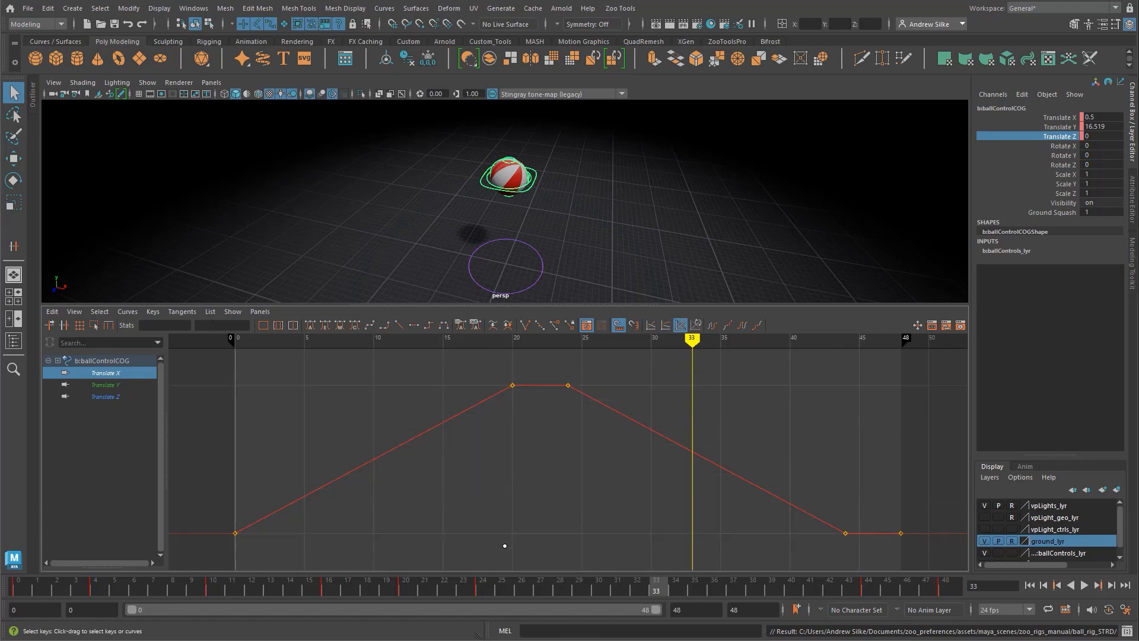
key(1)
key(2)
key(3)
key(1)
key(2)
key(3)
key(1)
key(2)
click(679, 331)
click(652, 330)
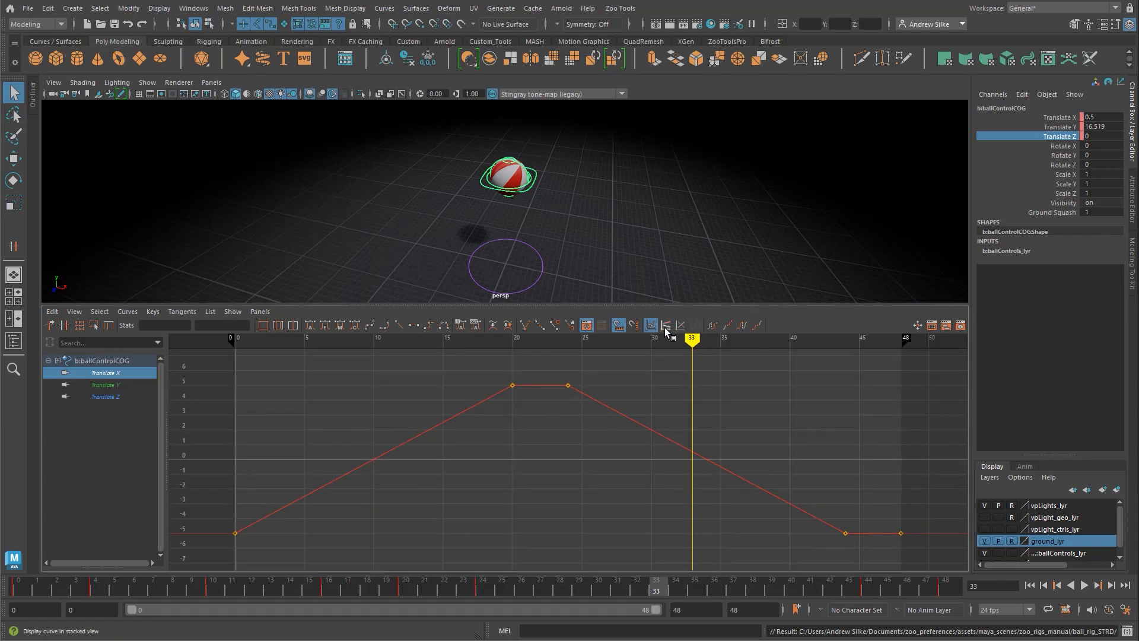
click(666, 330)
click(676, 328)
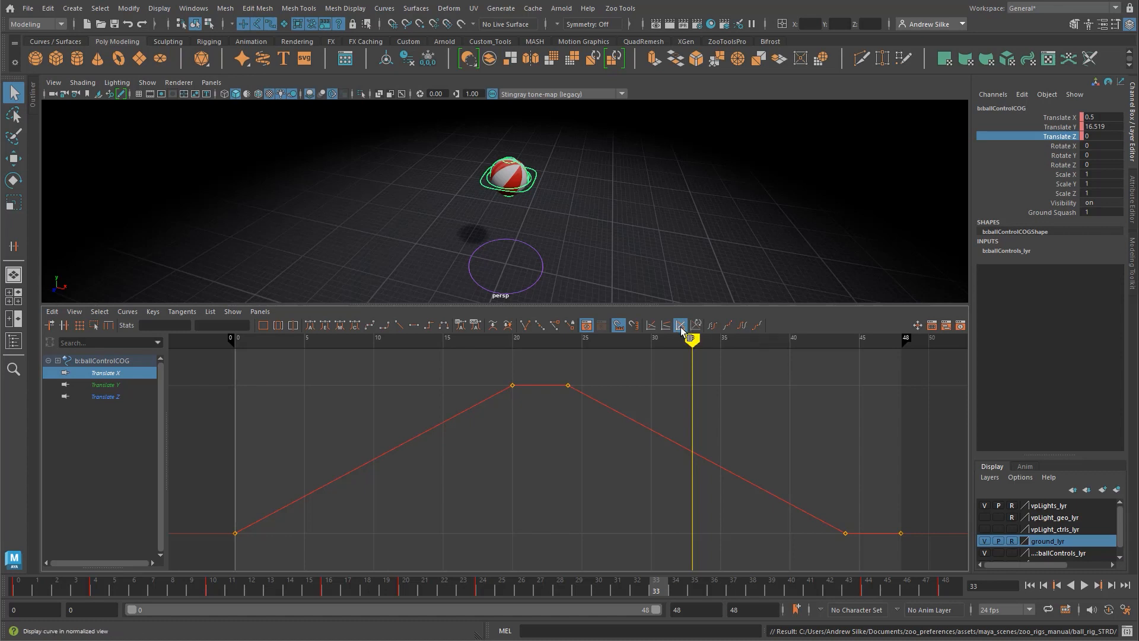
click(651, 325)
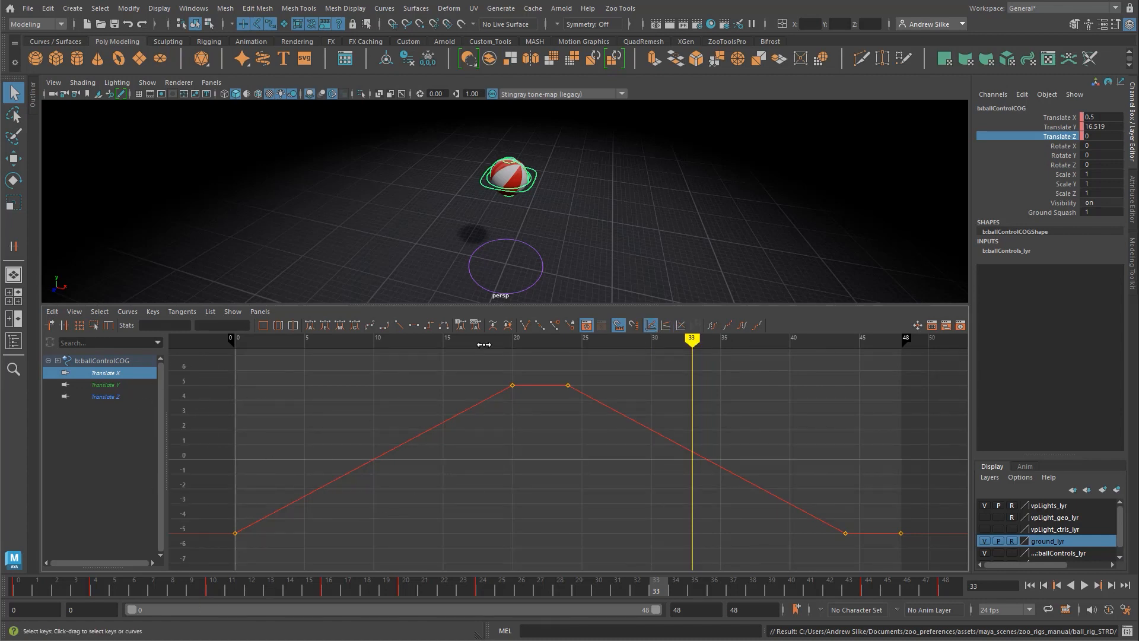
Step: Select the ball's spin control and check the value of its Rotate Z keys at frames 20 and 24
click(523, 170)
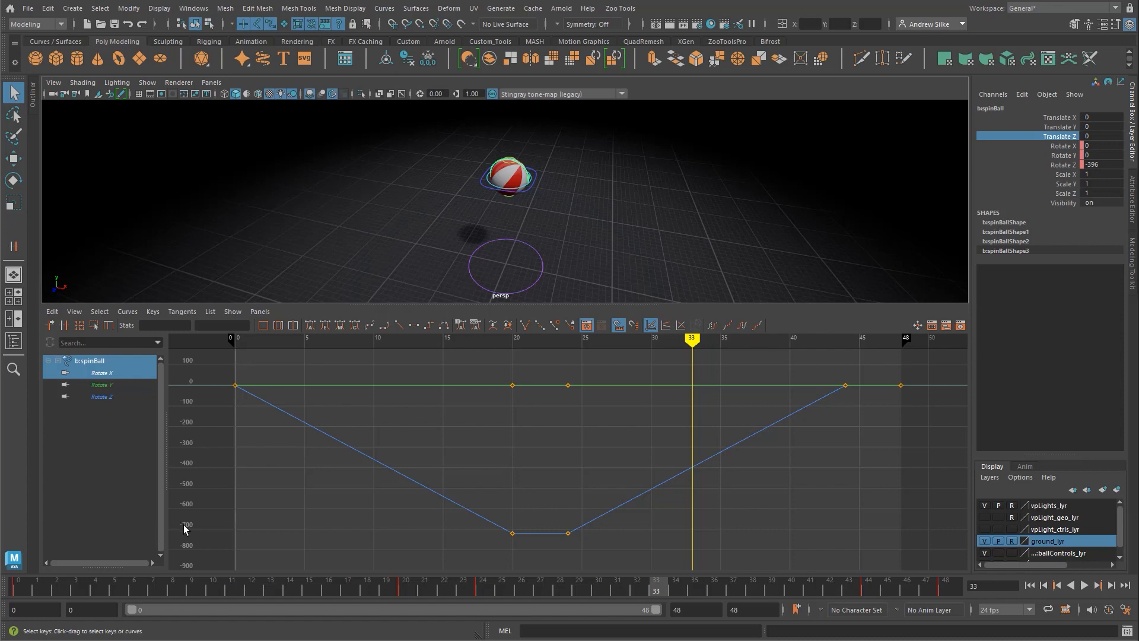
click(537, 533)
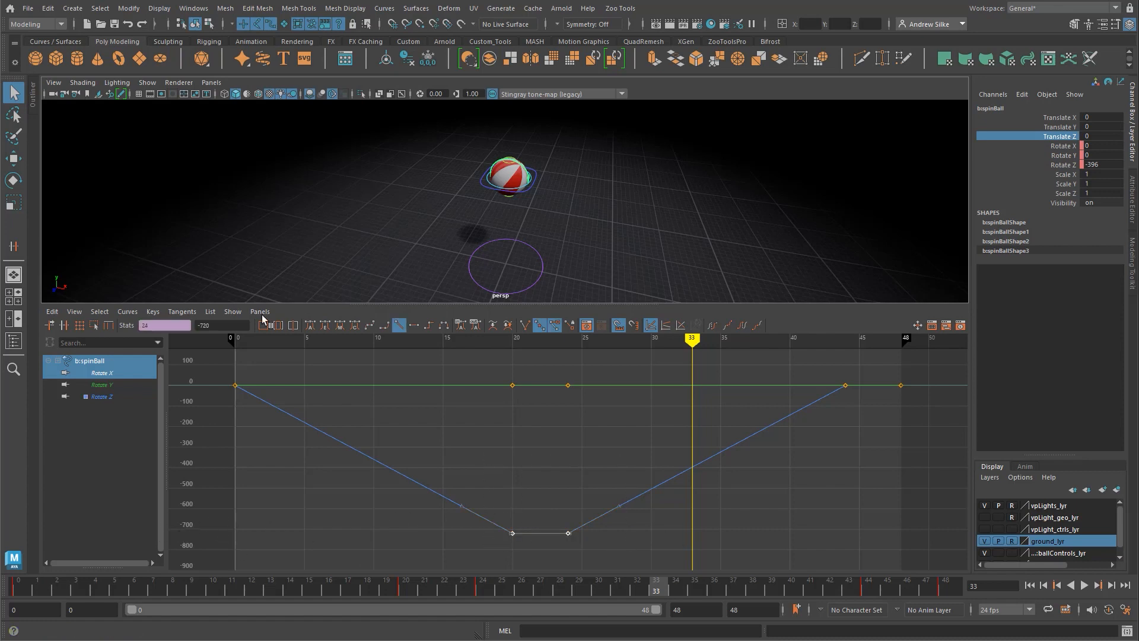
double_click(203, 325)
click(575, 456)
drag(611, 514, 477, 566)
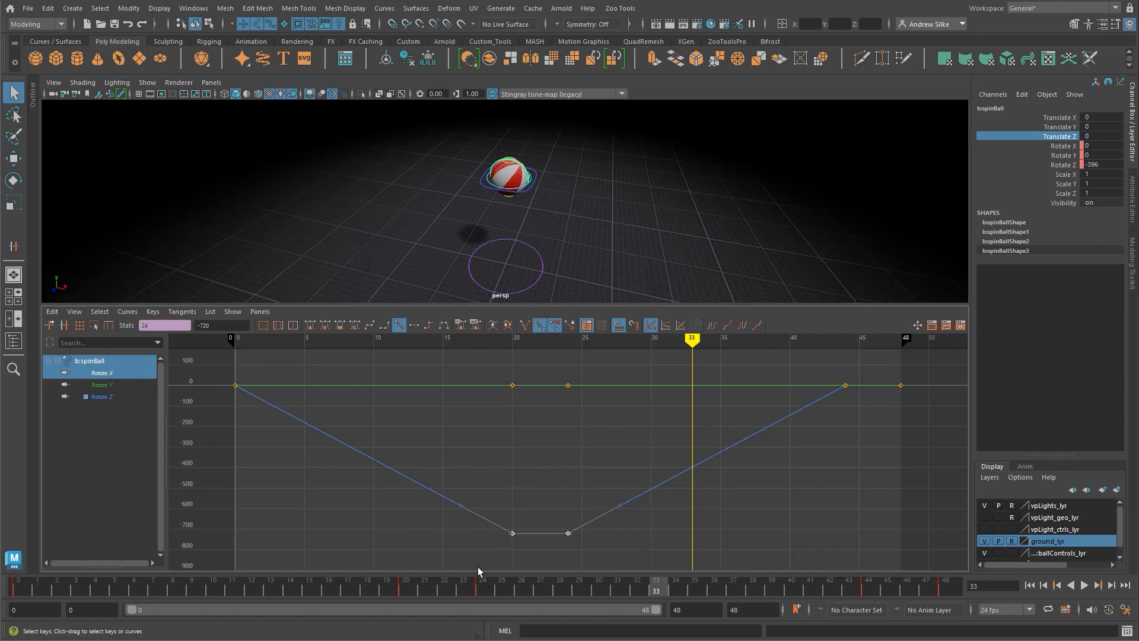
Step: Compare the spin curves in stacked and normalized display, restore the absolute display, and play the animation with the faster spin
alt+middle_drag(578, 459, 560, 451)
alt+middle_drag(643, 397, 651, 431)
key(2)
key(3)
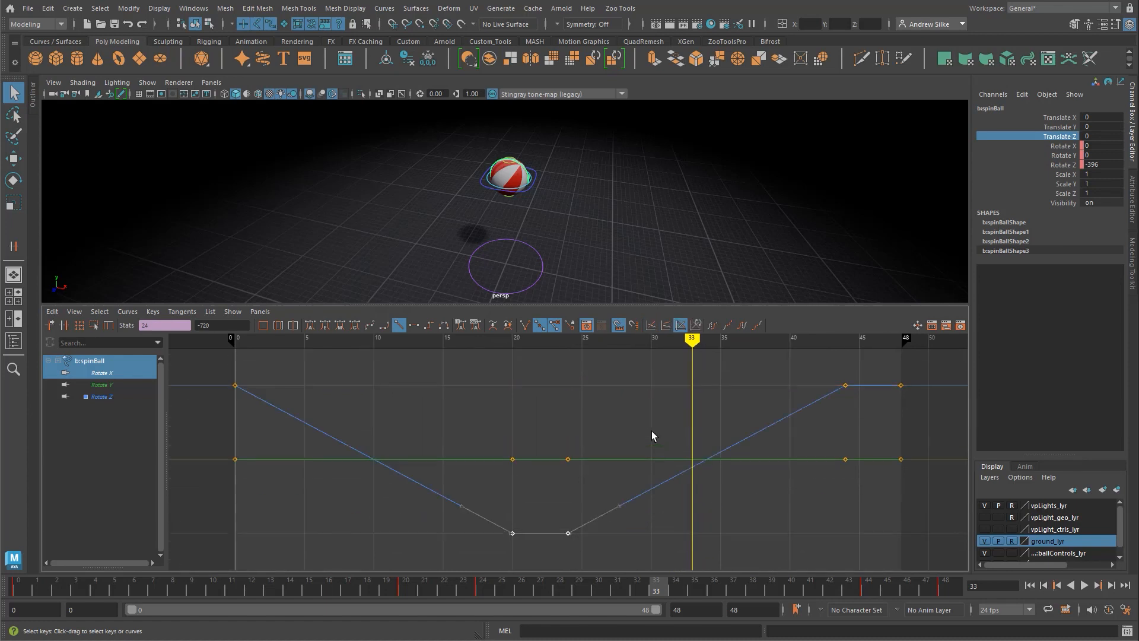
key(1)
alt+right_drag(631, 491, 554, 497)
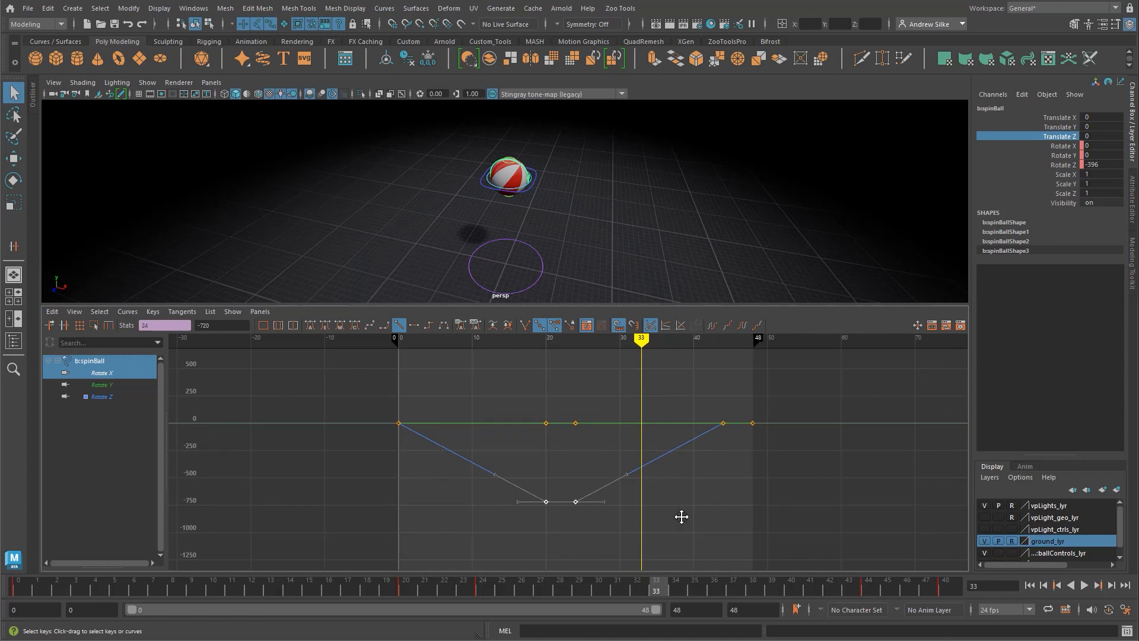
key(alt+v)
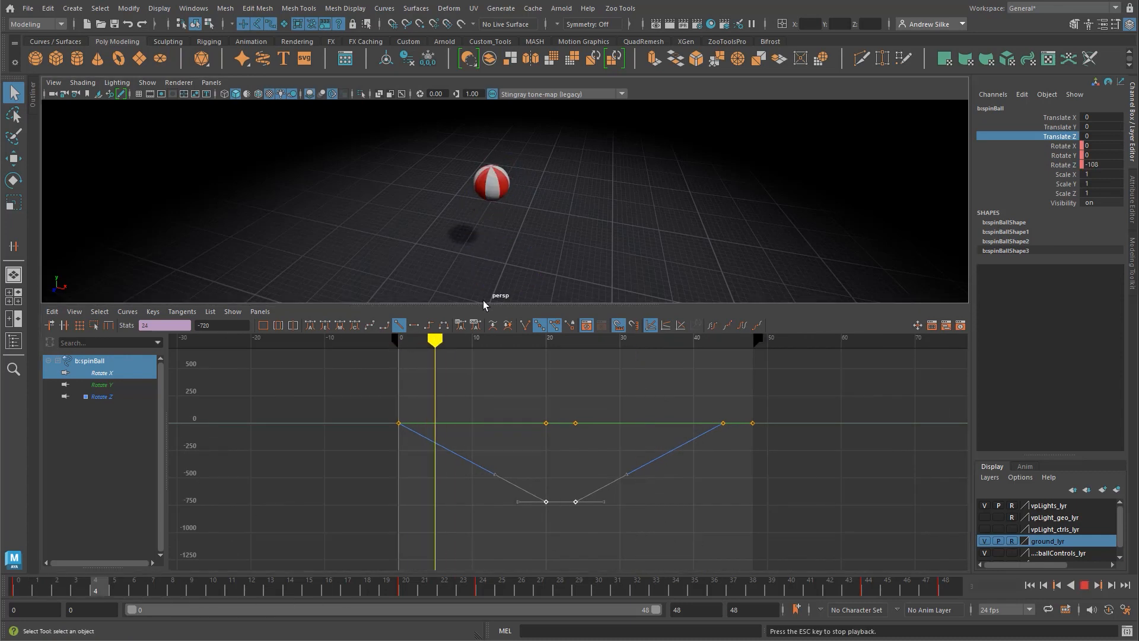
Step: Watch the animation in the maximized perspective view, then stop playback and return to the split layout with the curves
key(space)
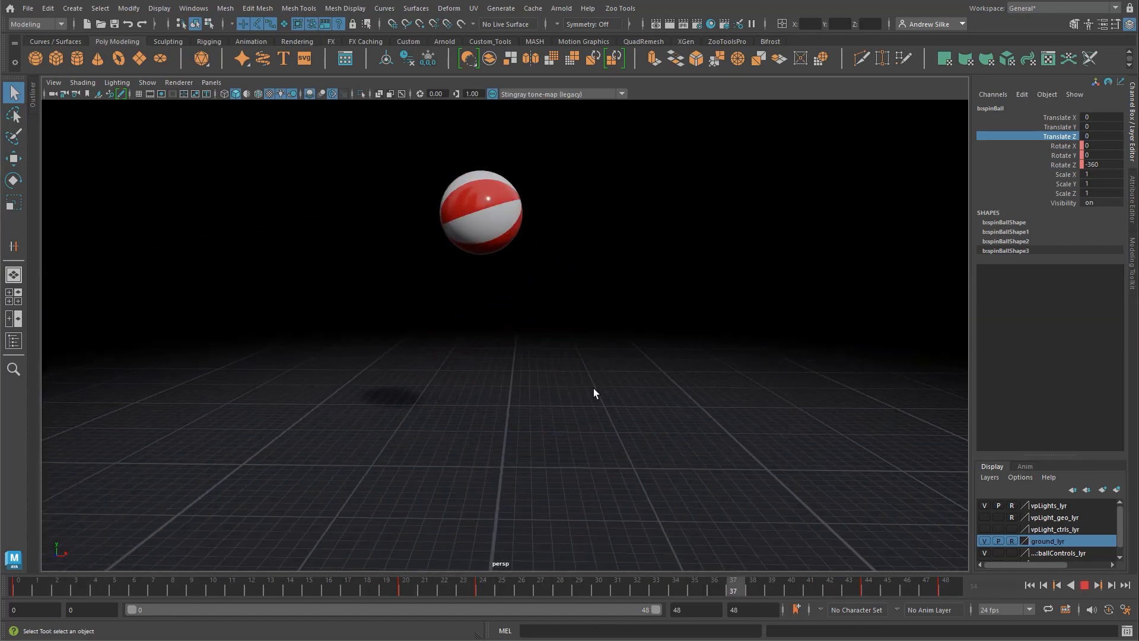
key(Escape)
key(space)
Step: Move the spin control's Rotate Z keys at frames 20 and 24 to about -86.6 and play the slower spin
alt+middle_drag(552, 447, 552, 450)
key(w)
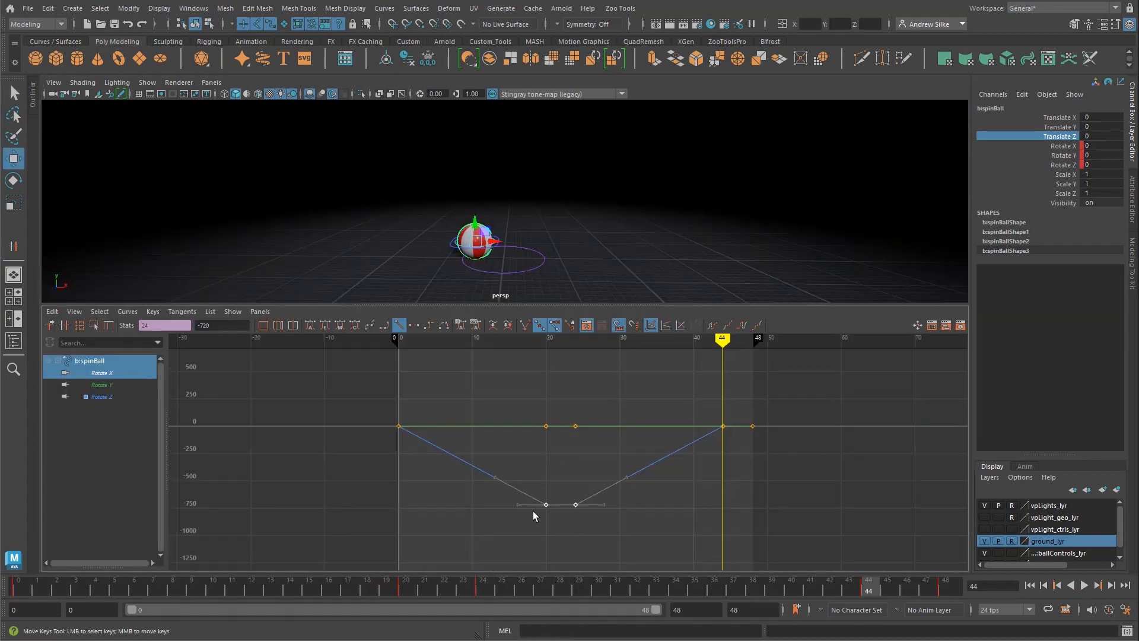
scroll(549, 504, up, 2)
shift+middle_drag(559, 553, 553, 434)
alt+middle_drag(559, 452, 560, 491)
scroll(566, 473, up, 2)
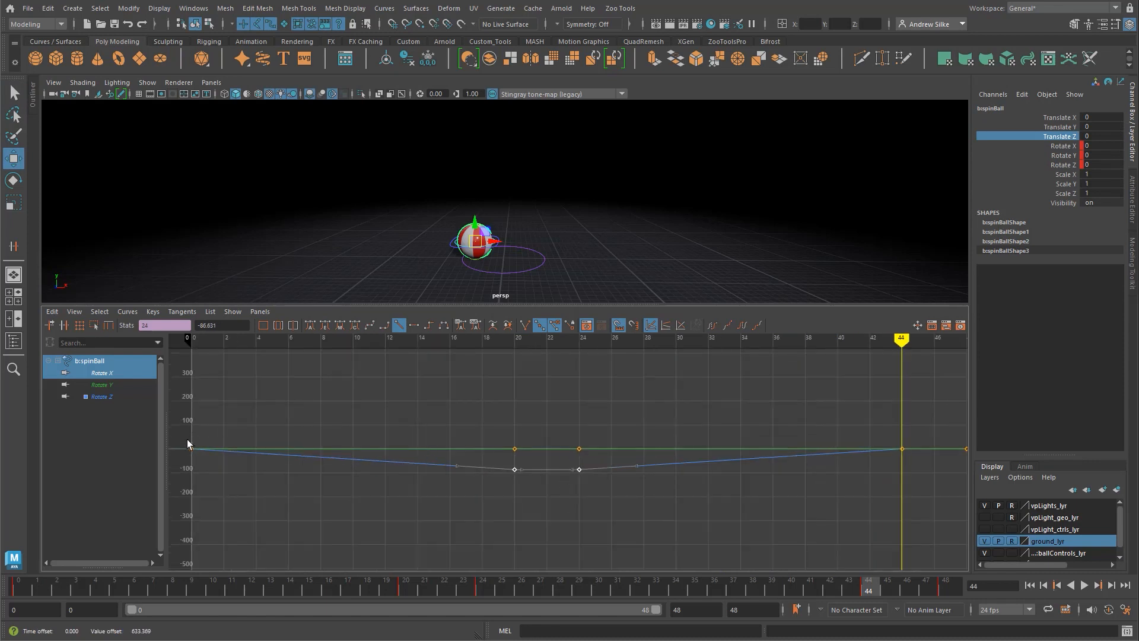
key(q)
key(alt+v)
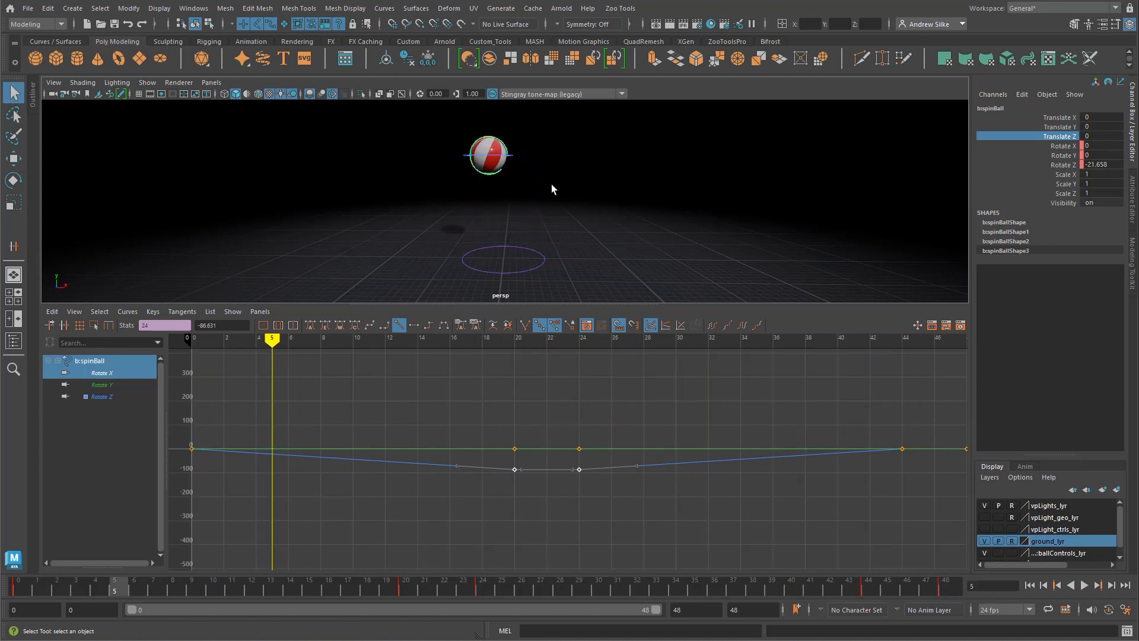
key(space)
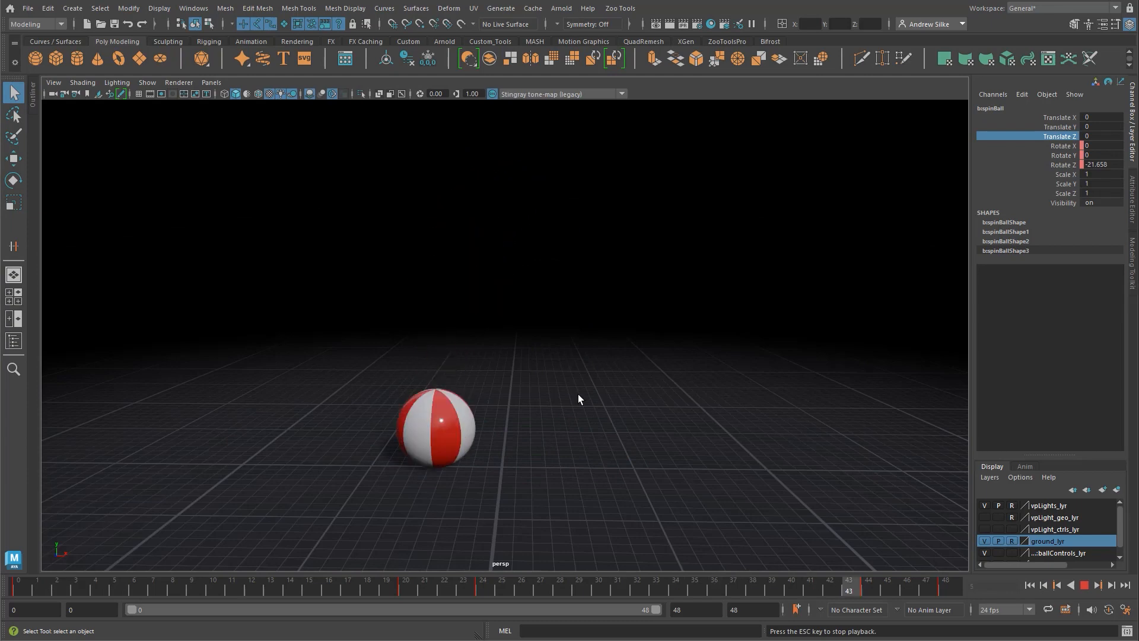
key(Escape)
key(space)
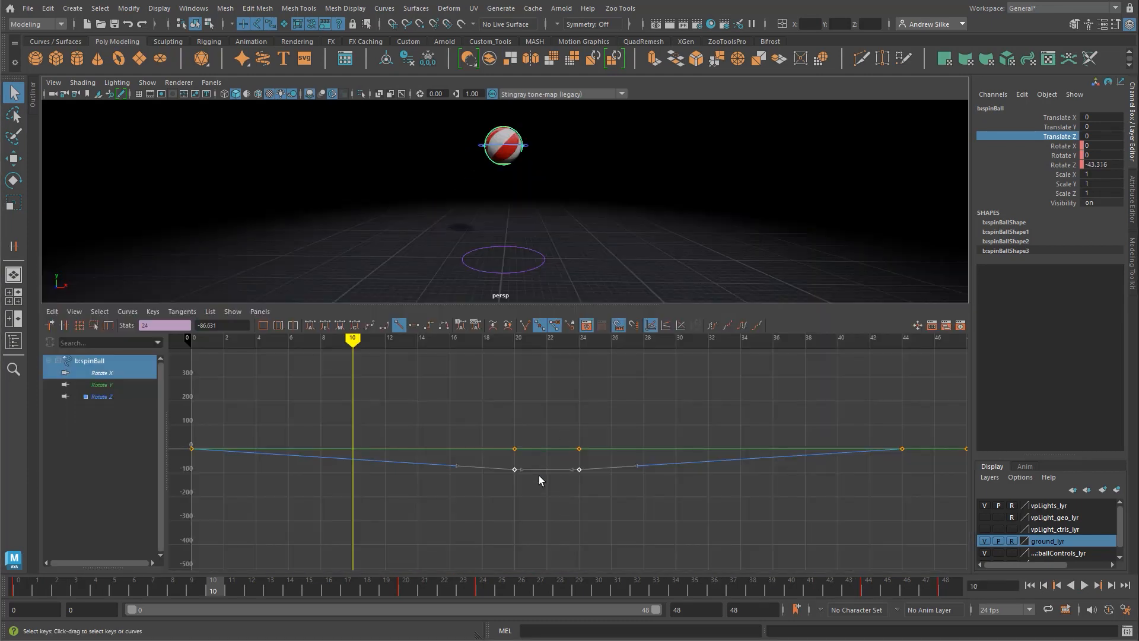
Step: Raise the spin control's Rotate Z keys at frames 20 and 24 to about 298 and play the reversed spin
middle_drag(540, 480, 538, 388)
key(alt+v)
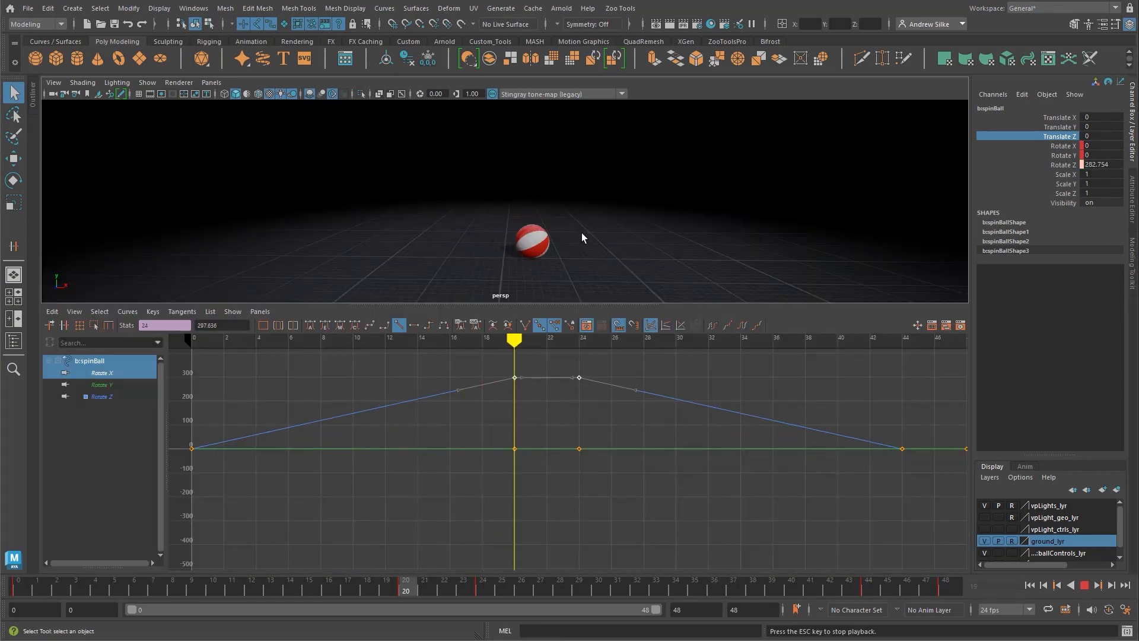
key(space)
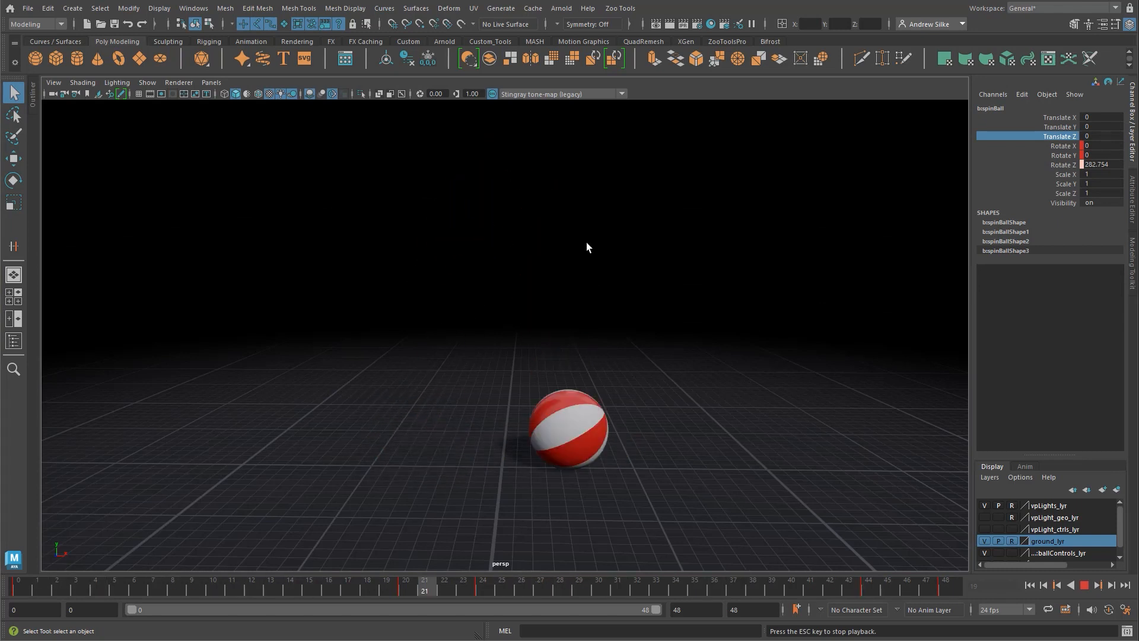
key(Escape)
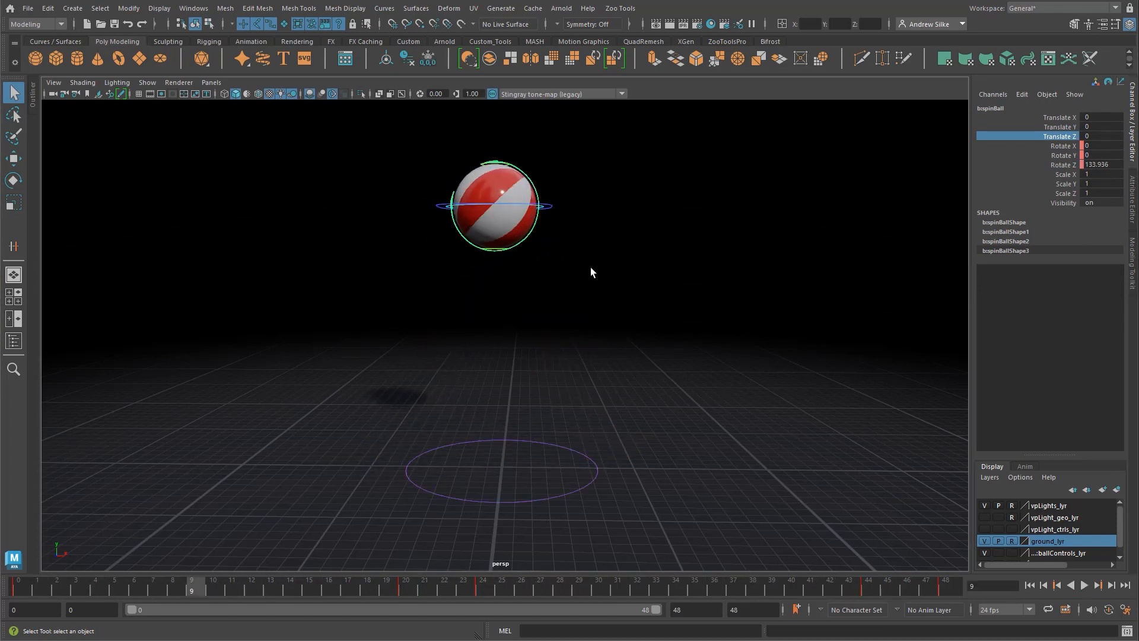
key(space)
Step: Lower the spin control's Rotate Z keys at frames 20 and 24 to about -305 and play the result
shift+middle_drag(587, 442, 562, 547)
mouse_move(558, 508)
alt+middle_down()
mouse_move(576, 502)
mouse_move(564, 490)
alt+middle_up()
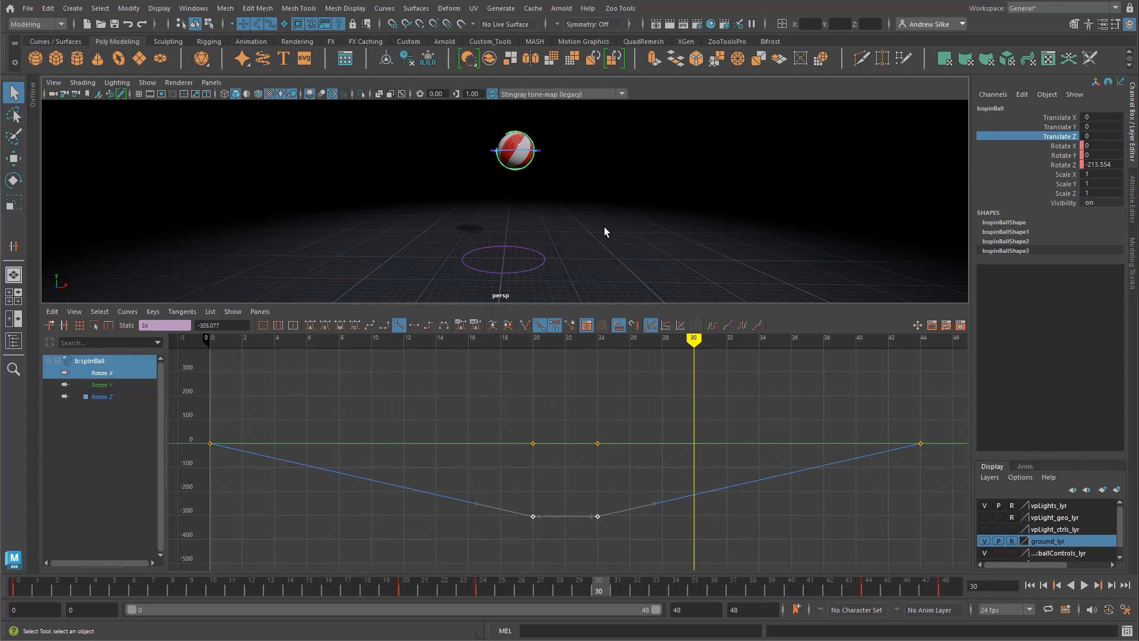
key(alt+v)
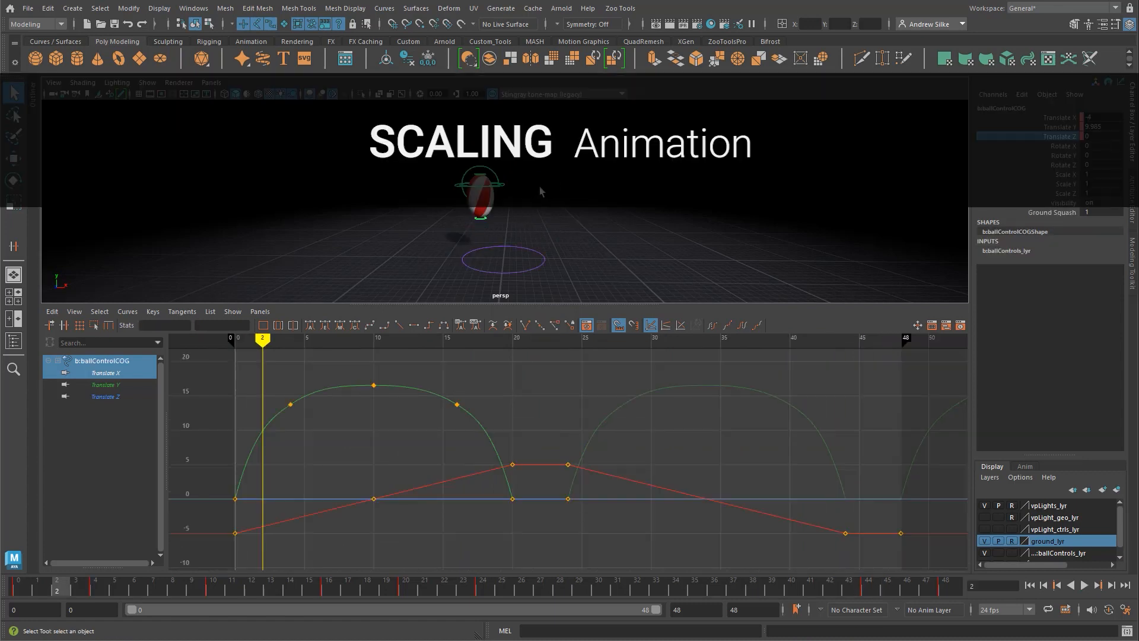
Step: Play the animation briefly, stop it, and reselect the ball's main control
key(alt+v)
key(alt+v)
click(570, 212)
click(558, 242)
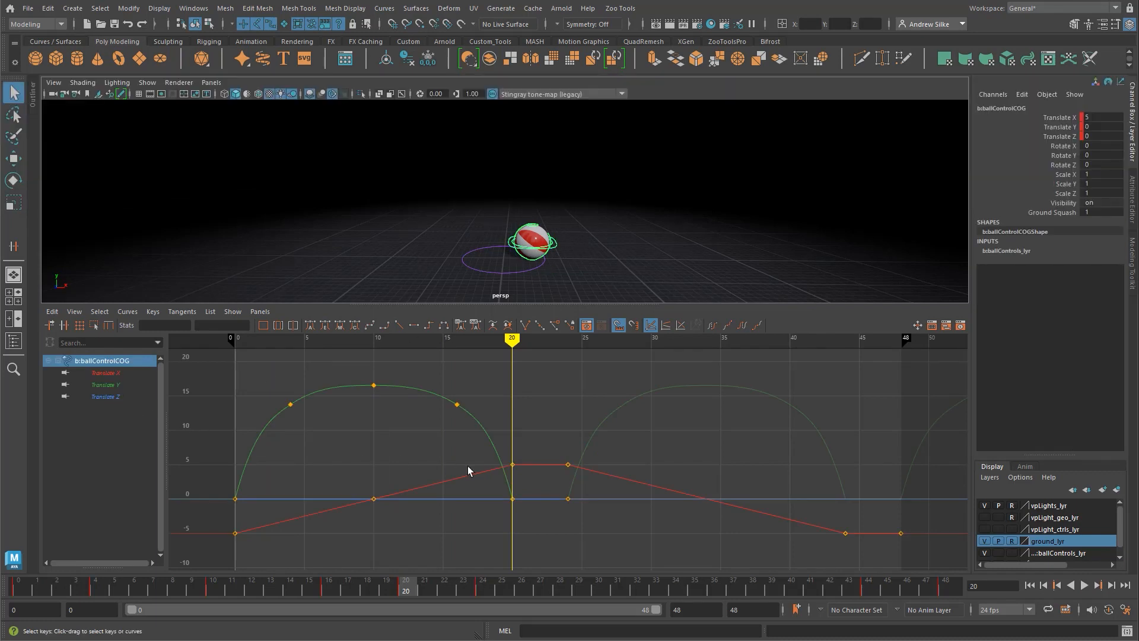
Step: Scale all keys of the ball control's Translate X curve up in value to about 11 and -11, and play the wider travel
click(128, 373)
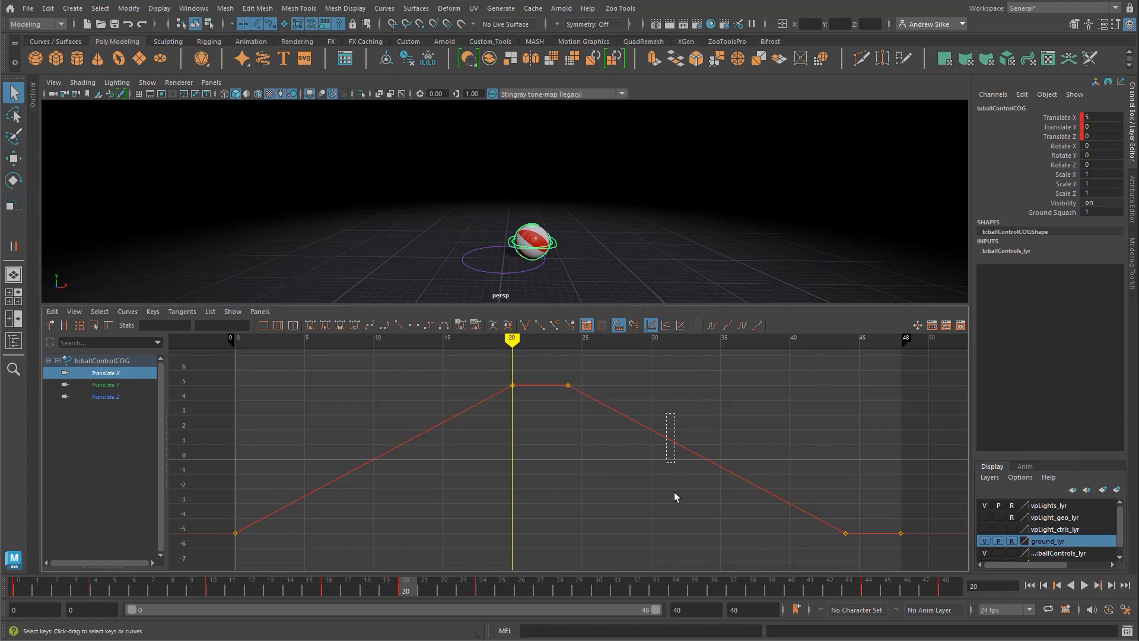
drag(674, 497, 673, 493)
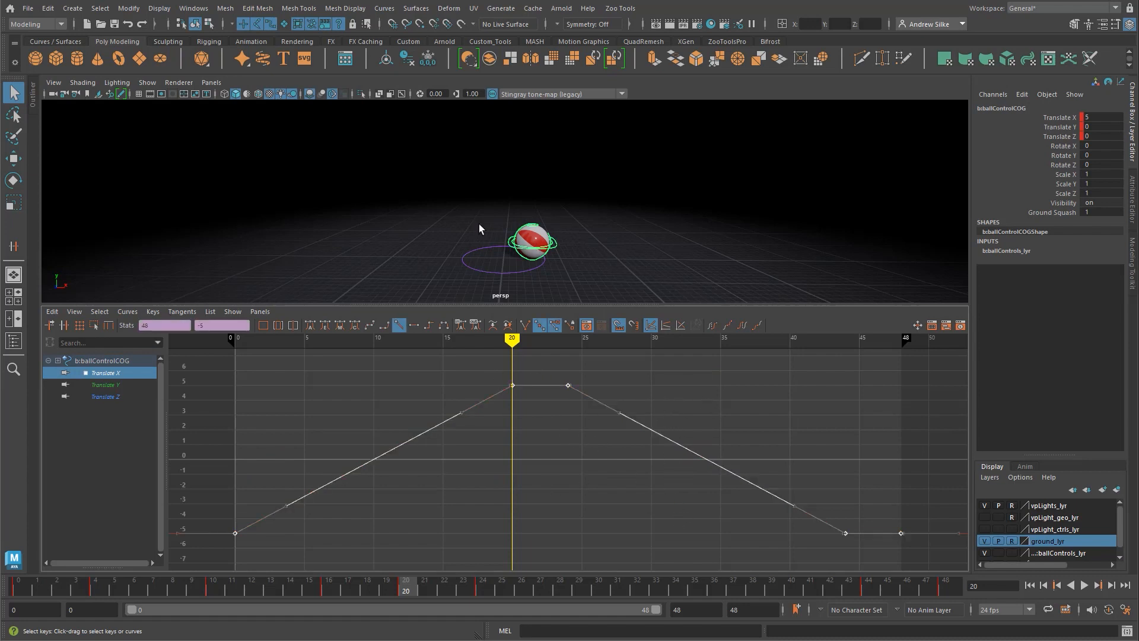
alt+right_drag(539, 416, 542, 445)
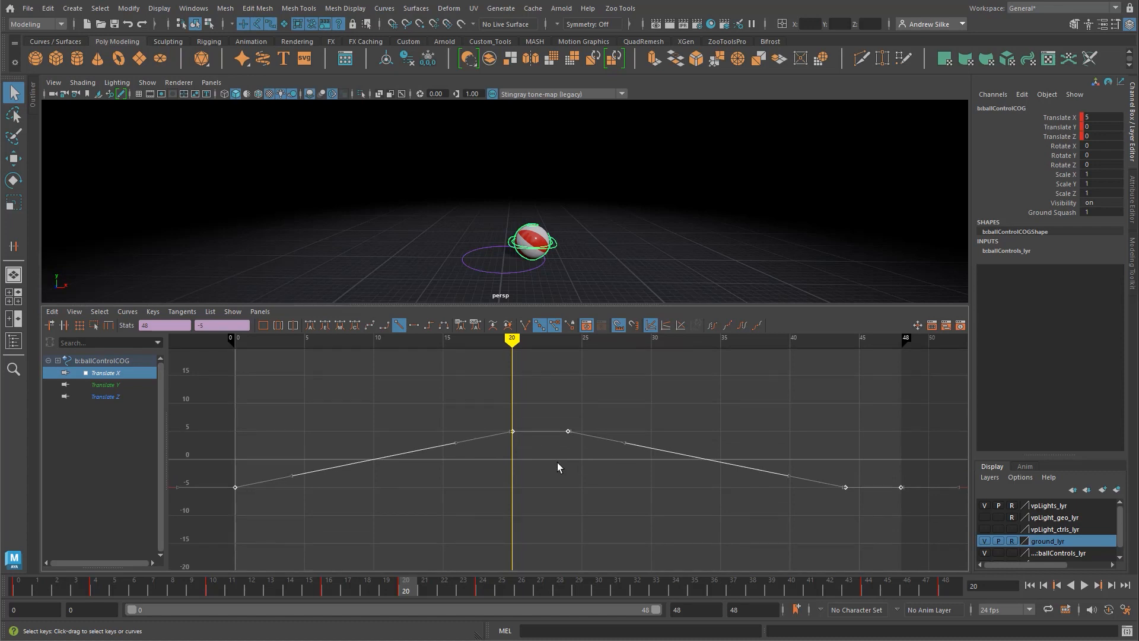
click(12, 203)
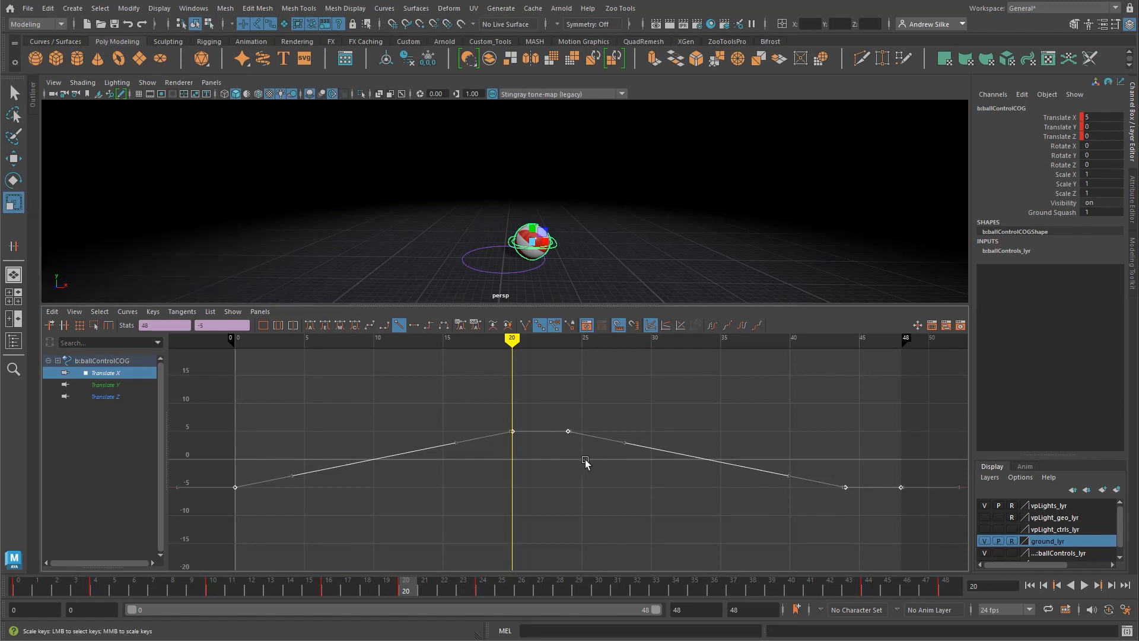
alt+right_drag(584, 462, 562, 457)
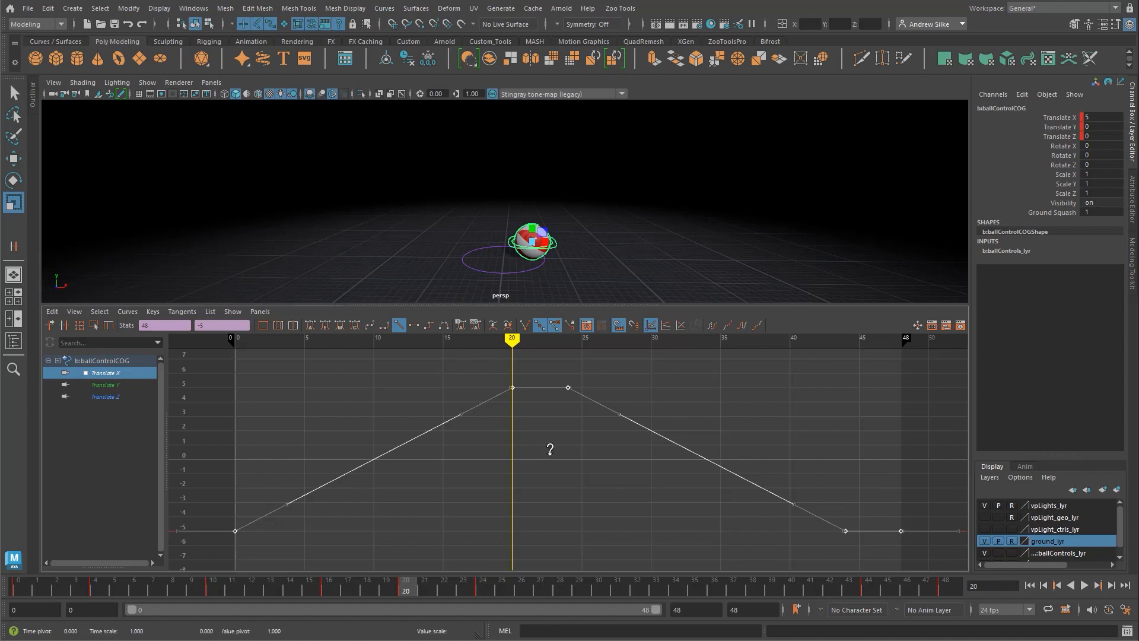
drag(550, 449, 547, 420)
key(alt+v)
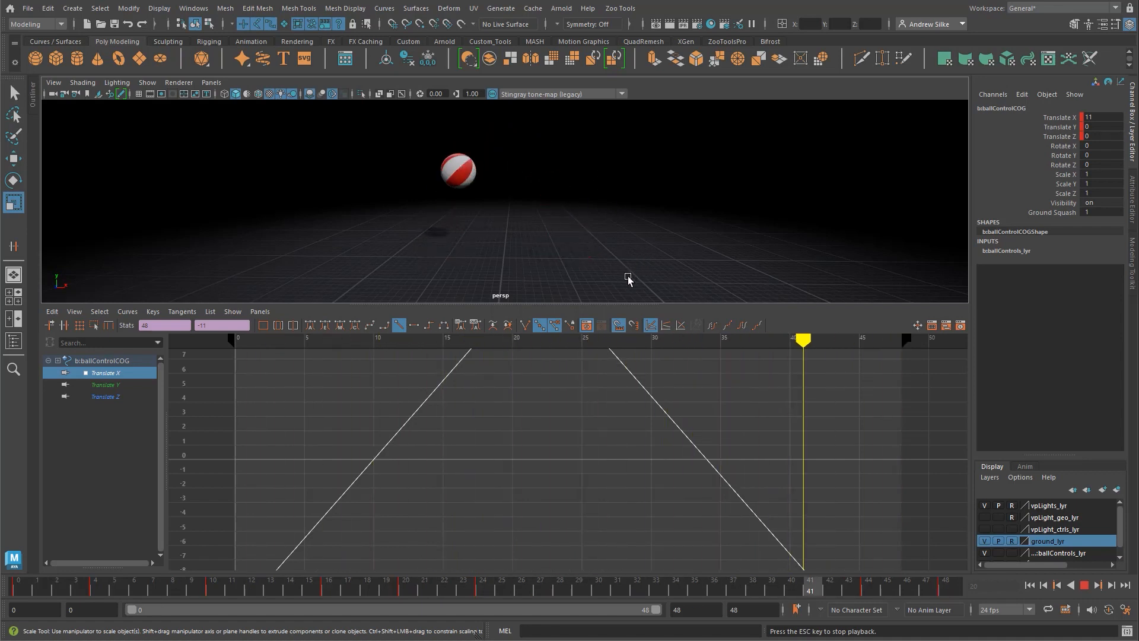
key(Escape)
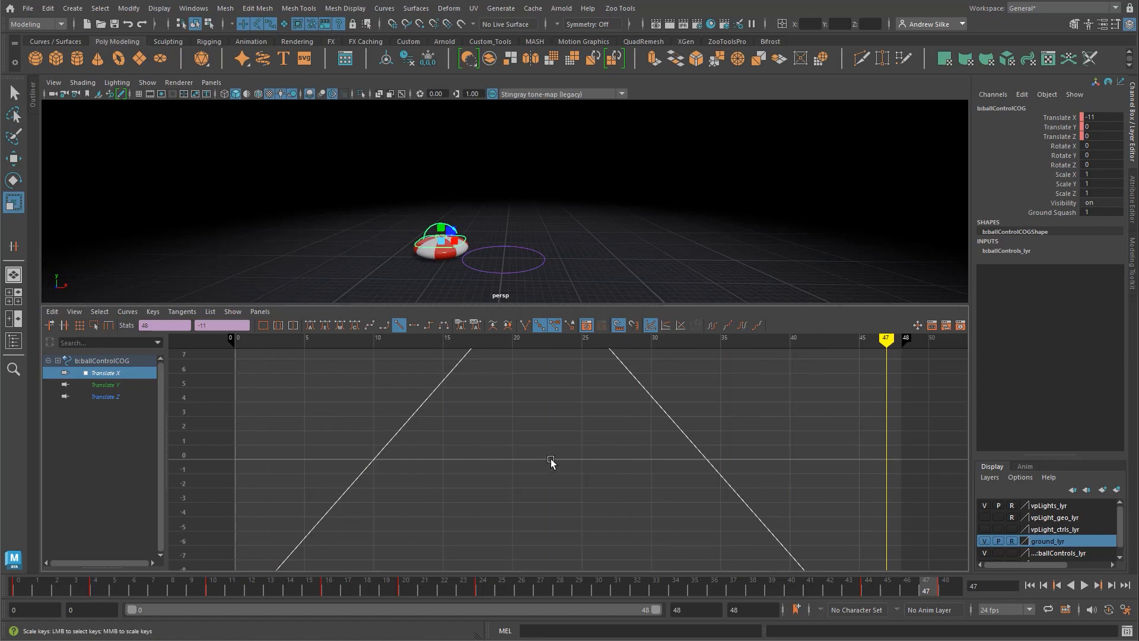
Step: Scale the Translate X keys down to about 1.1 and -1.1, play the animation, and undo both scalings
middle_drag(550, 461, 551, 486)
key(alt+v)
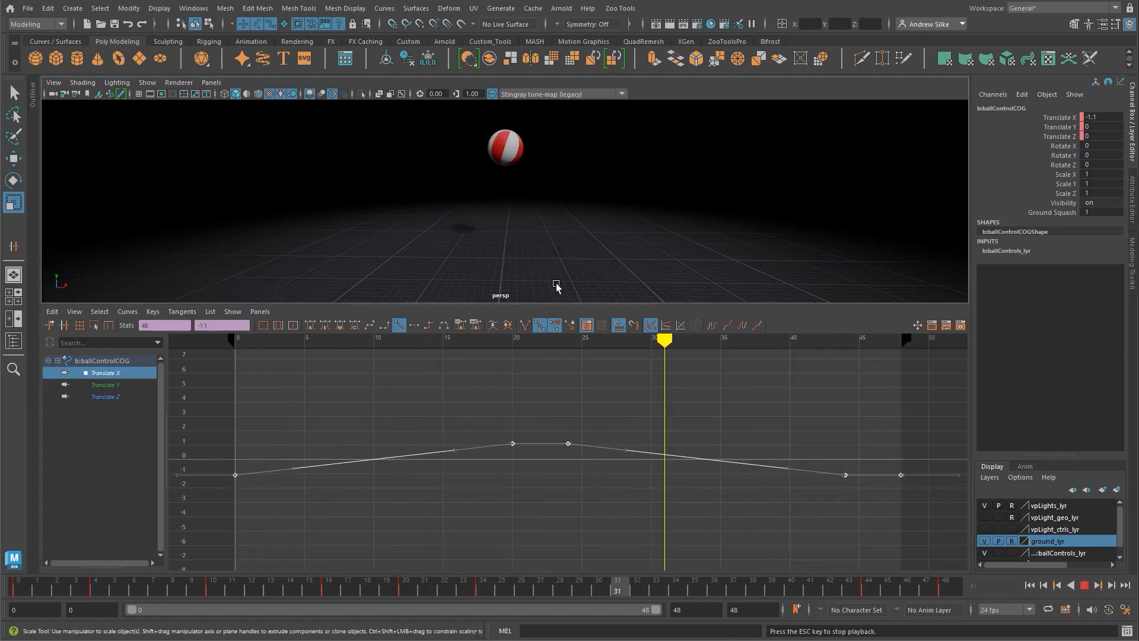
key(Escape)
key(ctrl+z)
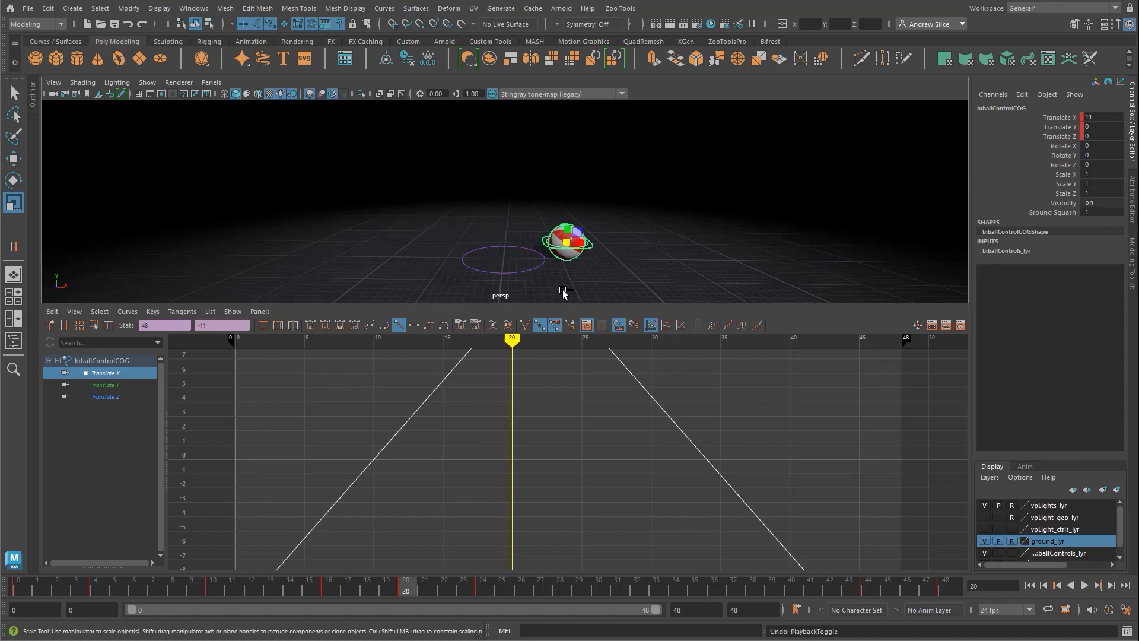
key(q)
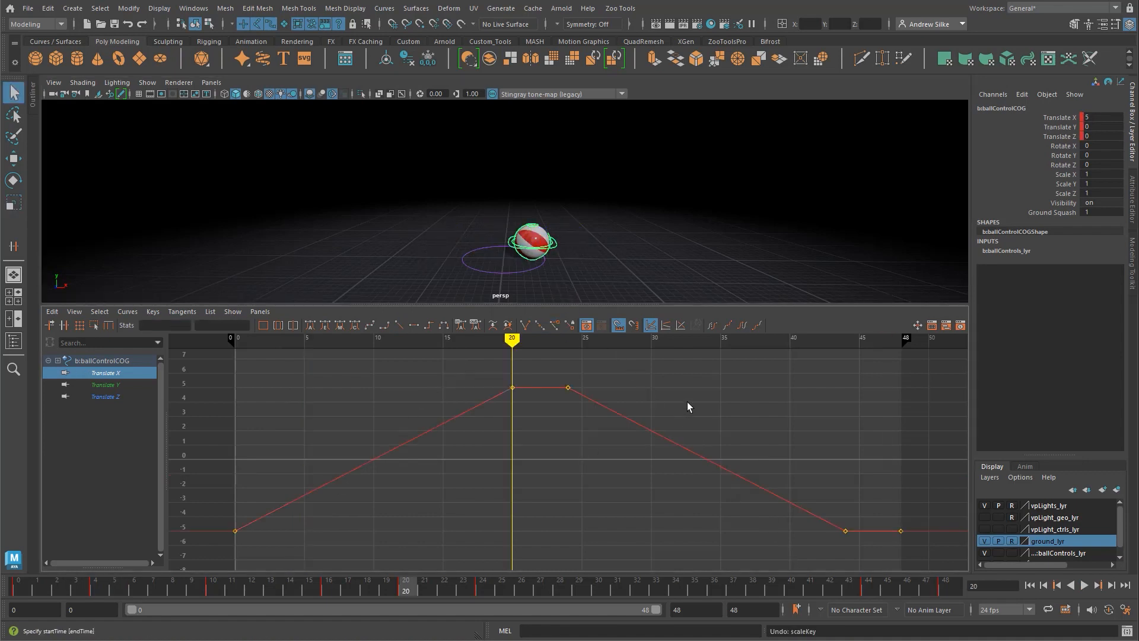
Step: Reselect the ball control and set its Translate Y keys at frames 10 and 16 to non-weighted tangents
click(590, 248)
click(558, 247)
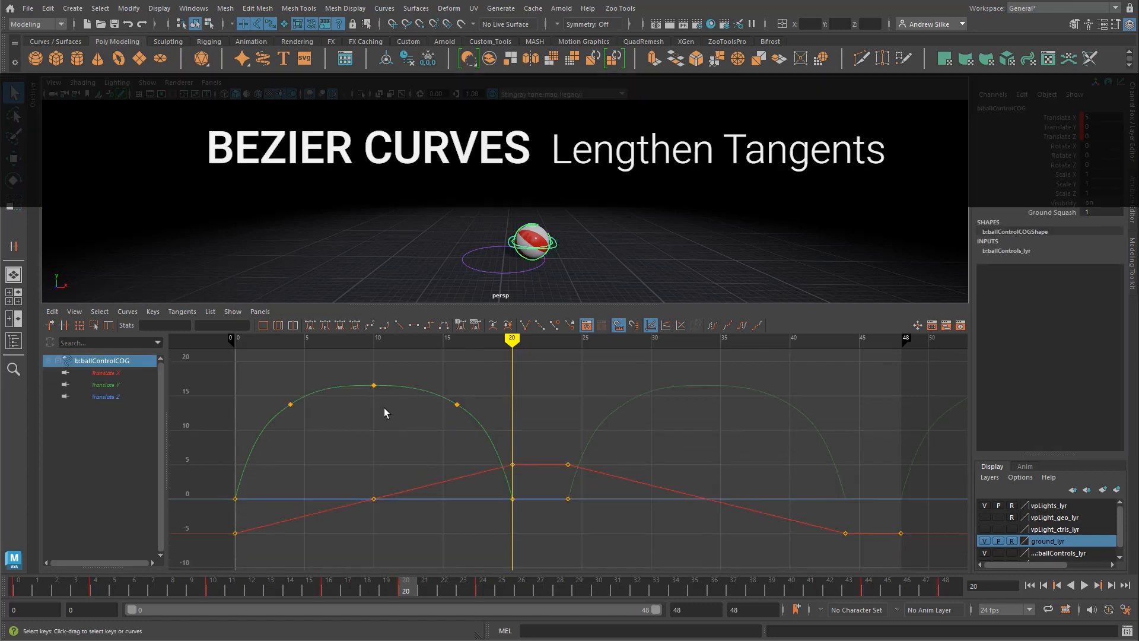
alt+shift+right_drag(385, 413, 523, 427)
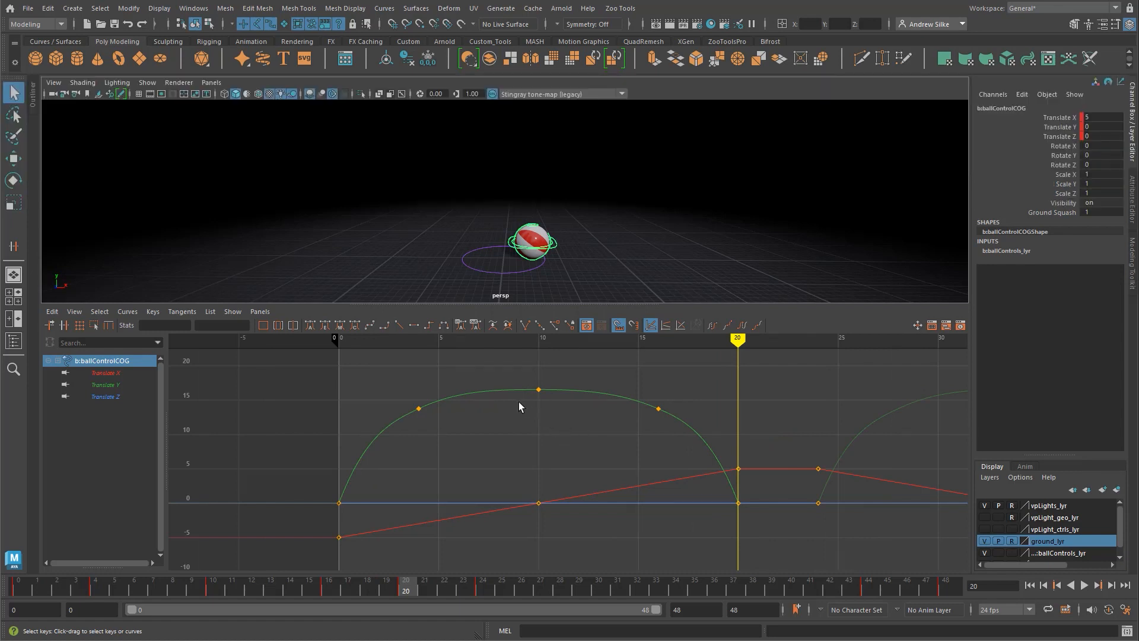
click(419, 408)
shift+drag(633, 384, 687, 442)
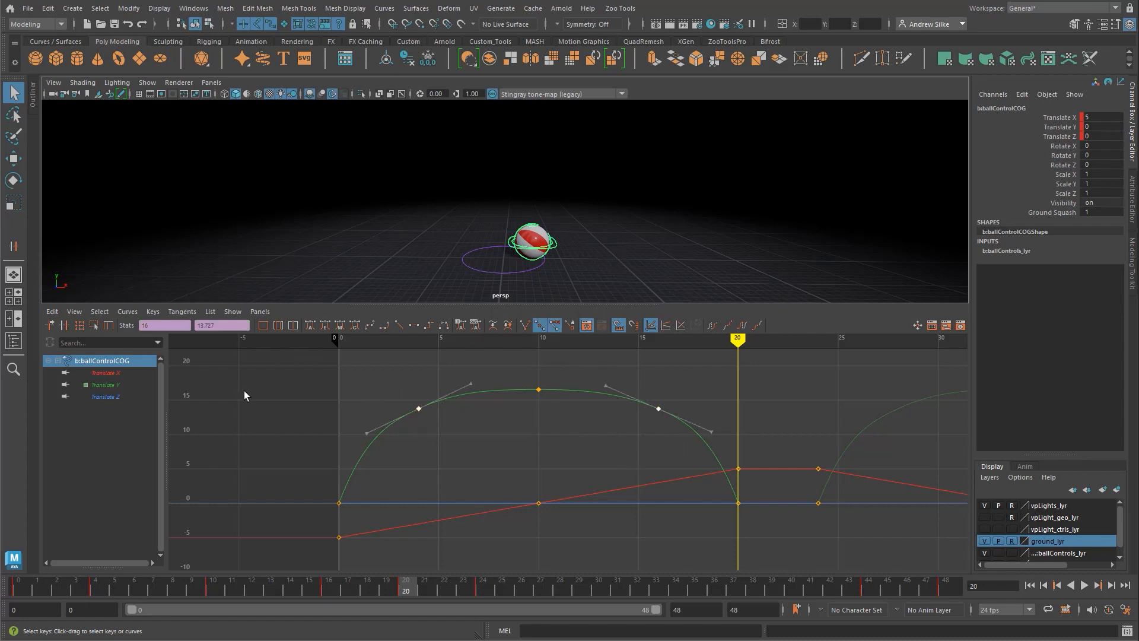
click(581, 392)
click(125, 312)
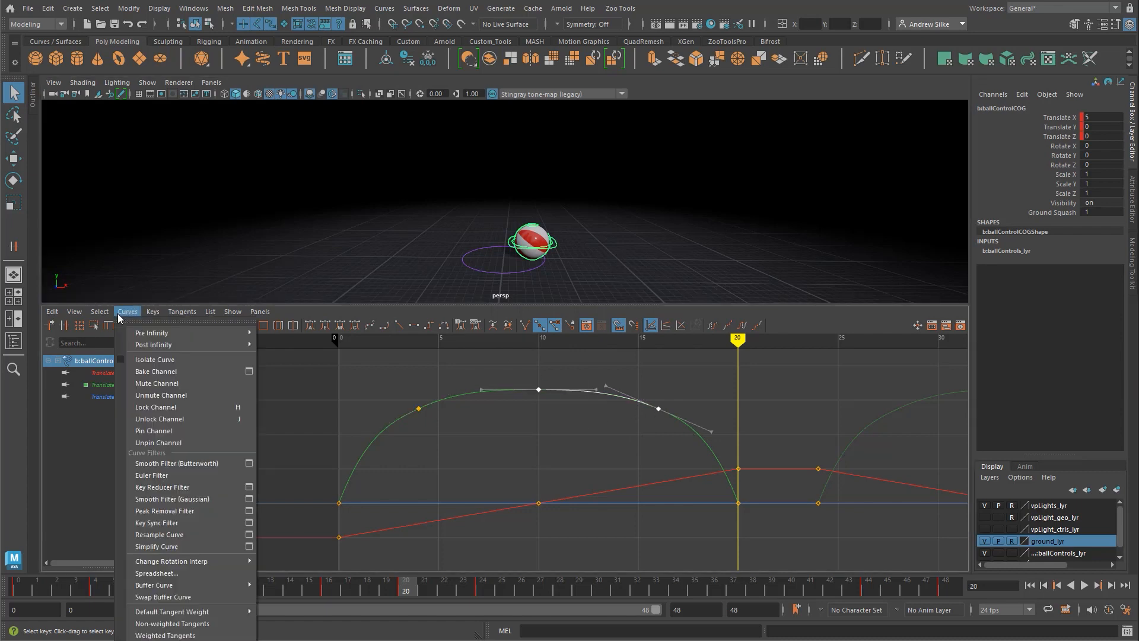
click(185, 626)
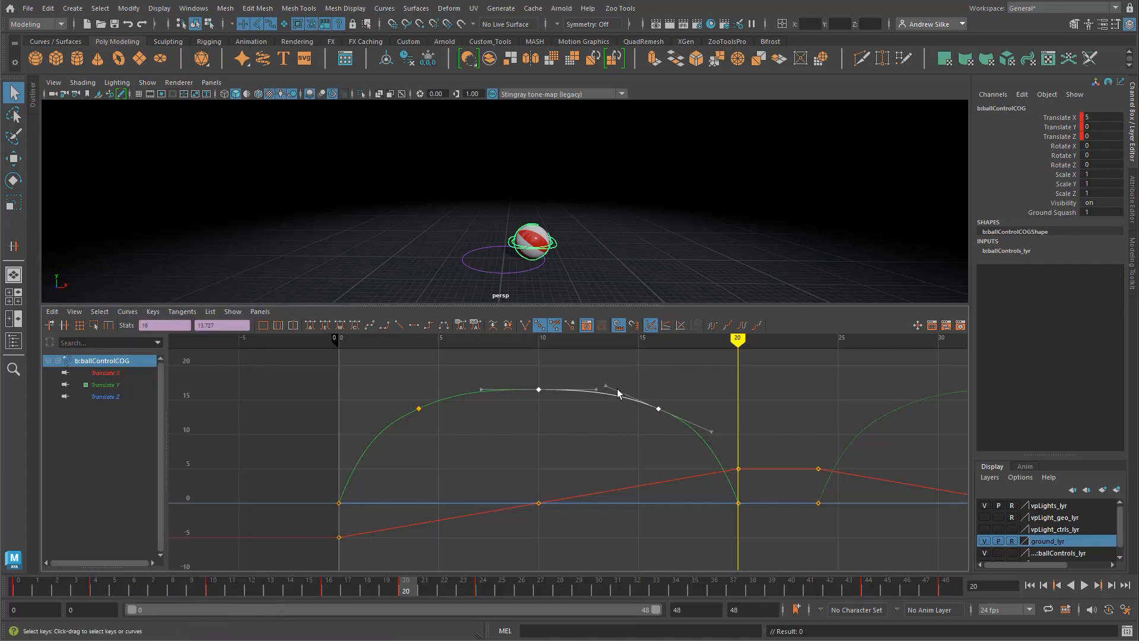
Step: Try to lengthen the incoming tangent handle of the Translate Y key at frame 16, and undo the edit
drag(602, 392, 601, 398)
middle_drag(611, 418, 419, 368)
key(ctrl+z)
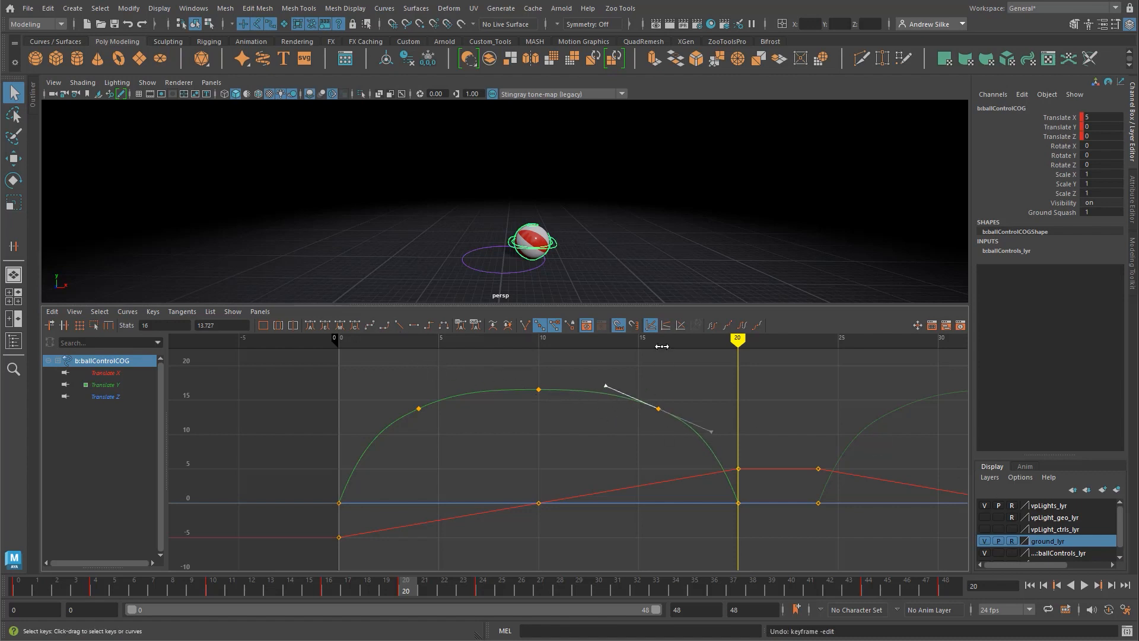
Step: Try shifting the ball control's keys at frames 16 and 20 three frames earlier, and undo the shift
drag(525, 382, 666, 418)
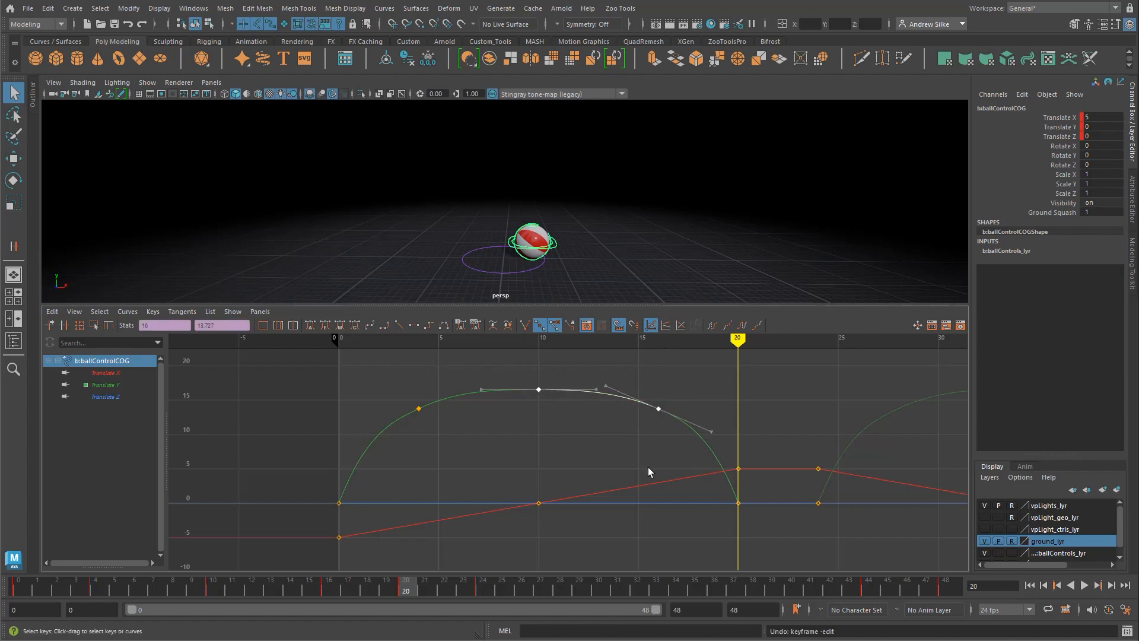
drag(686, 364, 614, 450)
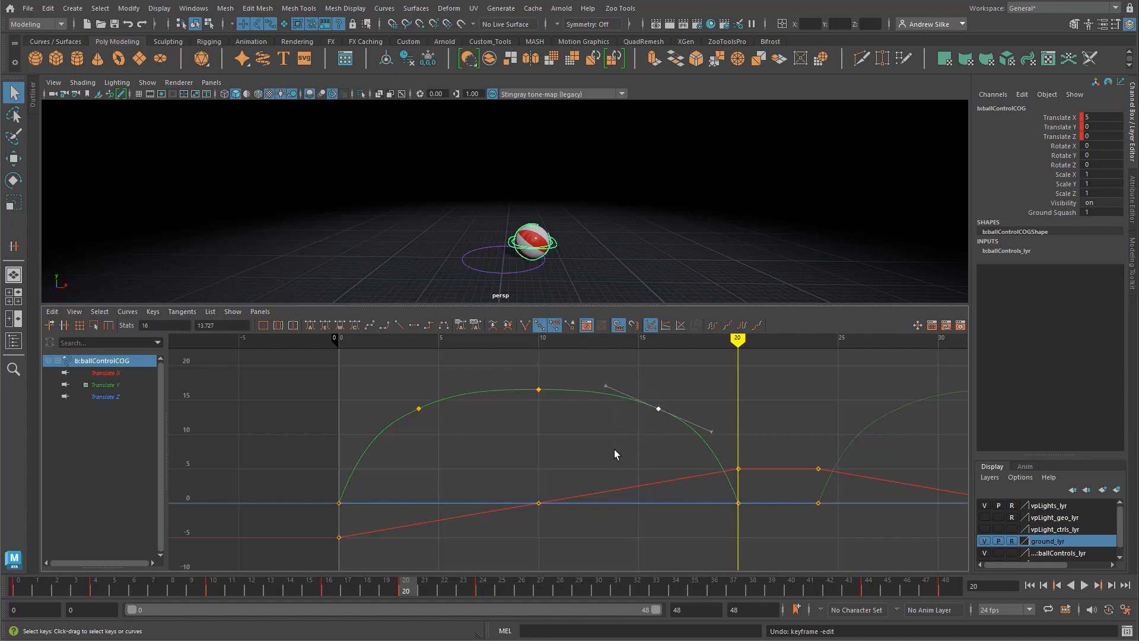
drag(643, 381, 758, 546)
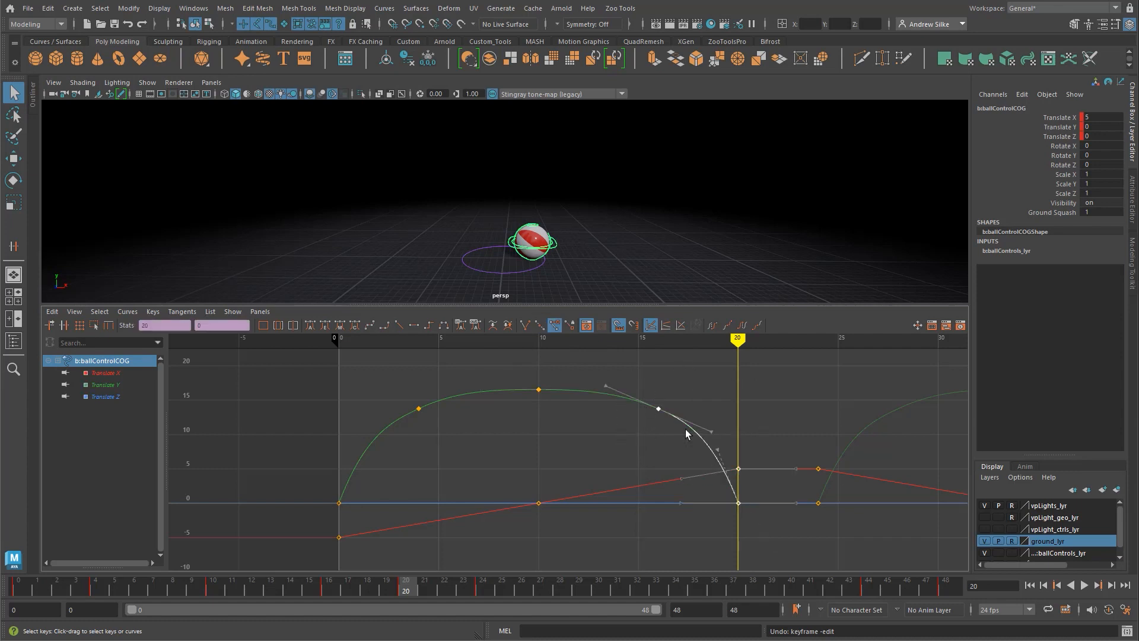
shift+middle_drag(684, 433, 536, 386)
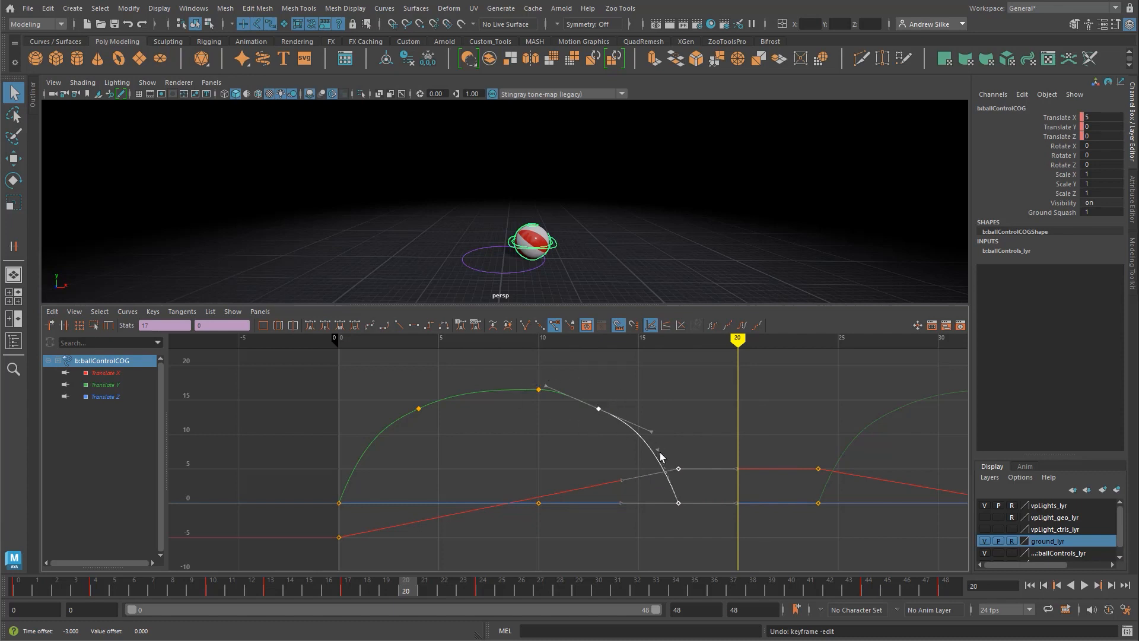
key(ctrl+z)
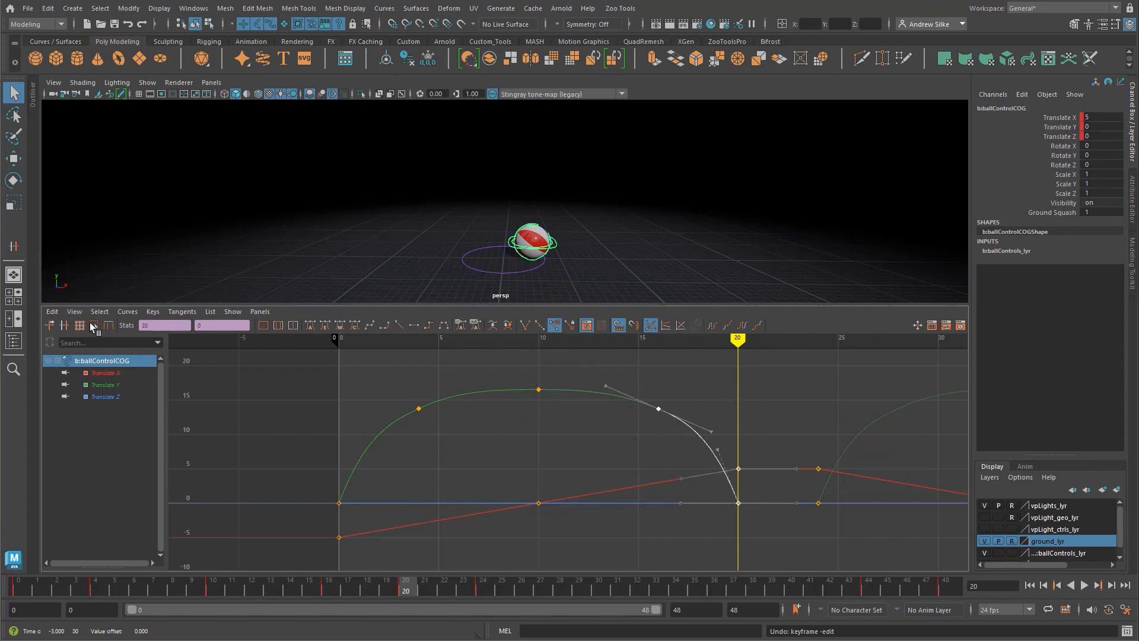
Step: Select the ball control's whole Translate Y curve and convert it to weighted tangents
click(611, 383)
drag(466, 377, 429, 429)
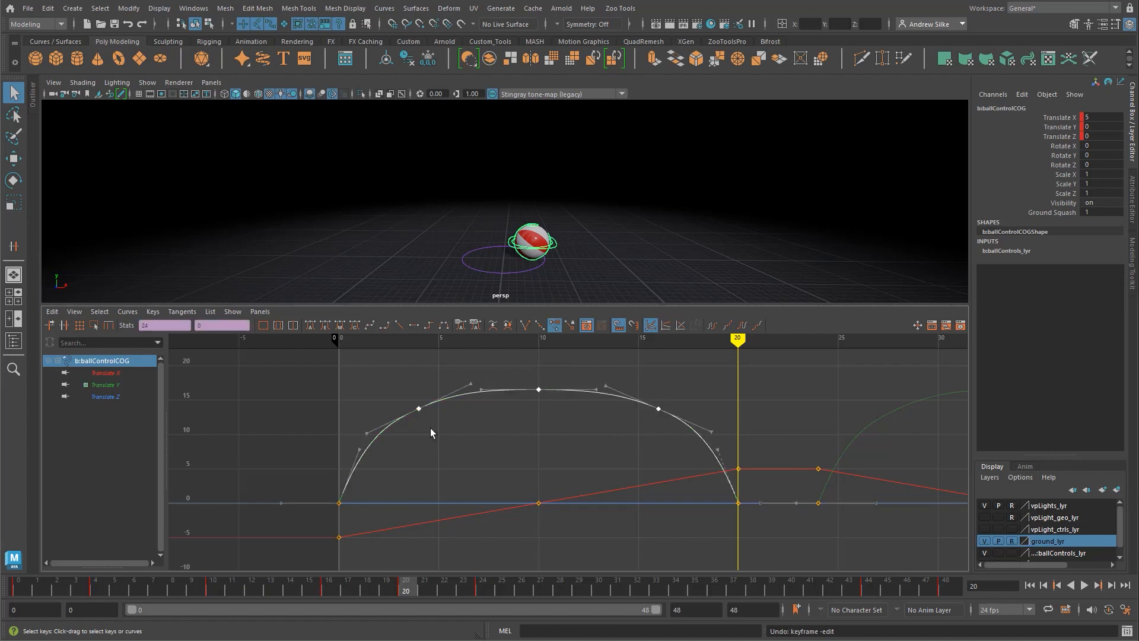
click(105, 384)
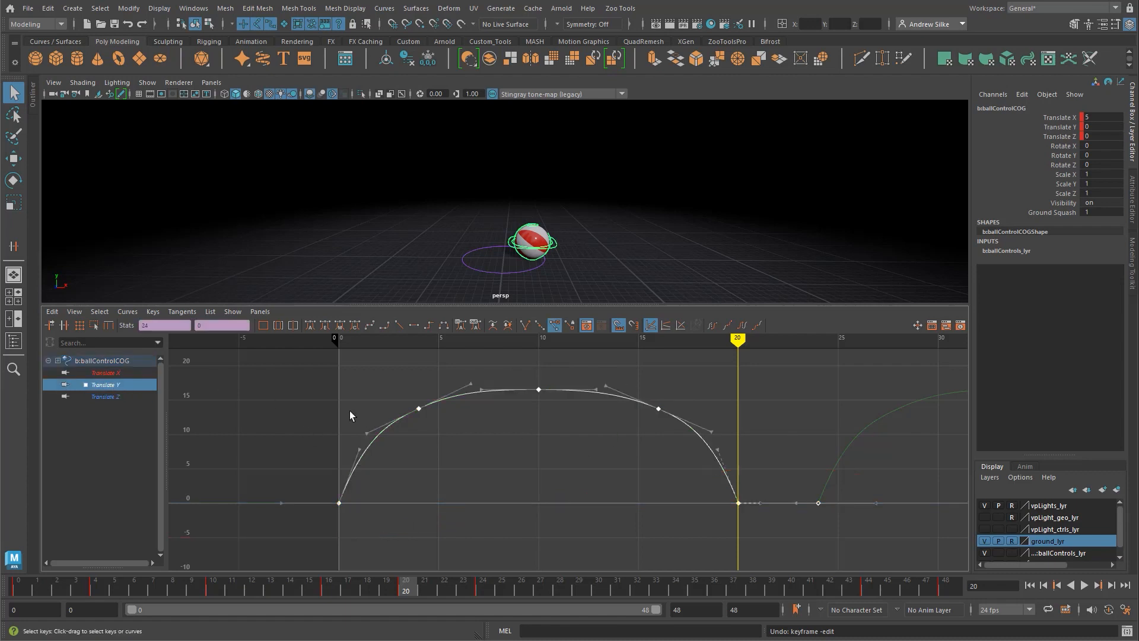
click(555, 441)
drag(603, 381, 591, 429)
click(130, 314)
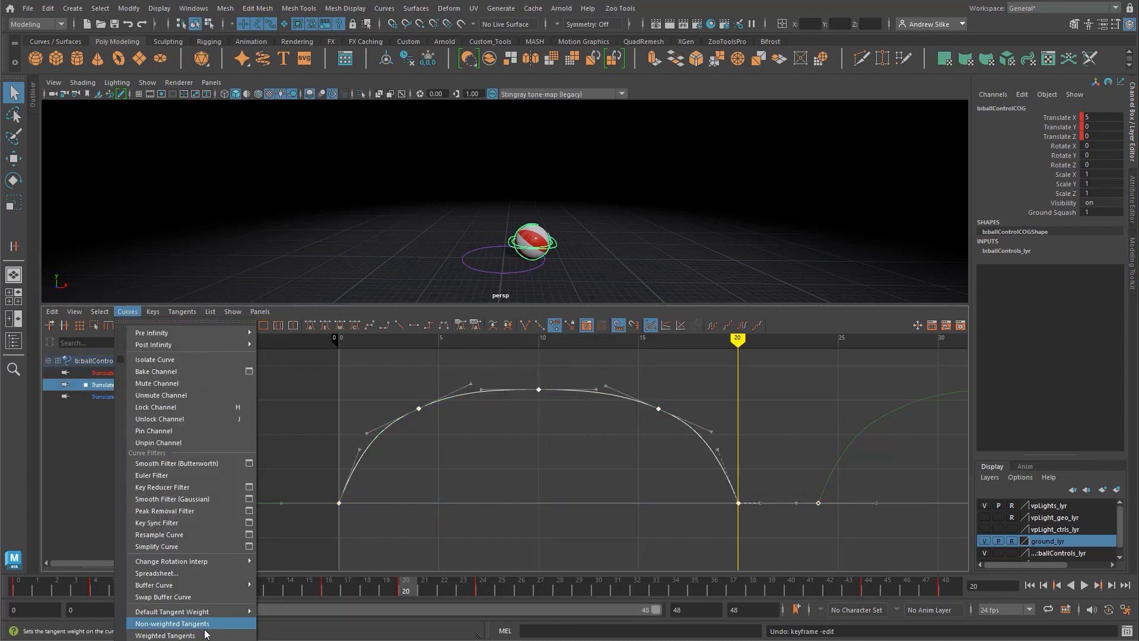
click(178, 634)
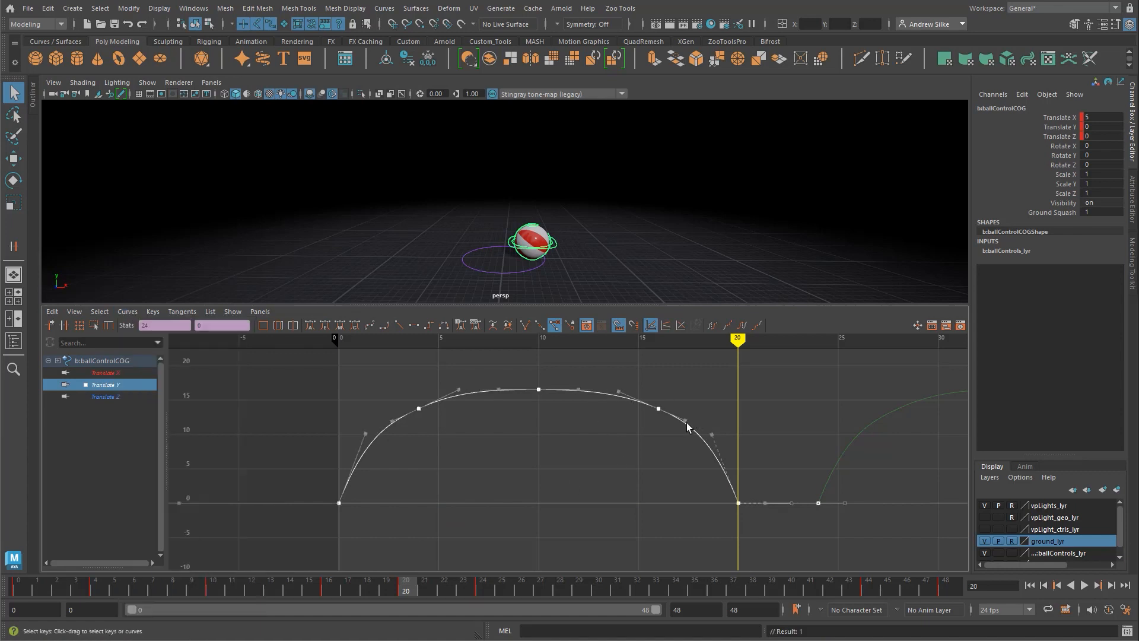
Step: Try moving the Translate Y key at frame 16 earlier, to frame 12, and undo the moves
drag(668, 389, 633, 438)
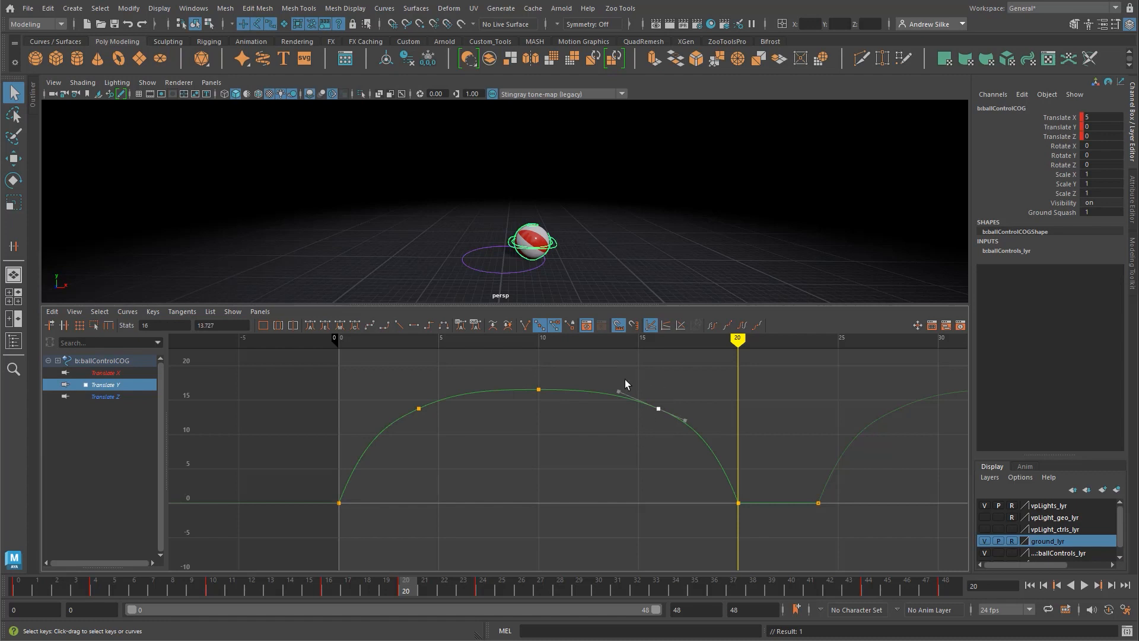
middle_drag(604, 420, 546, 389)
key(ctrl+z)
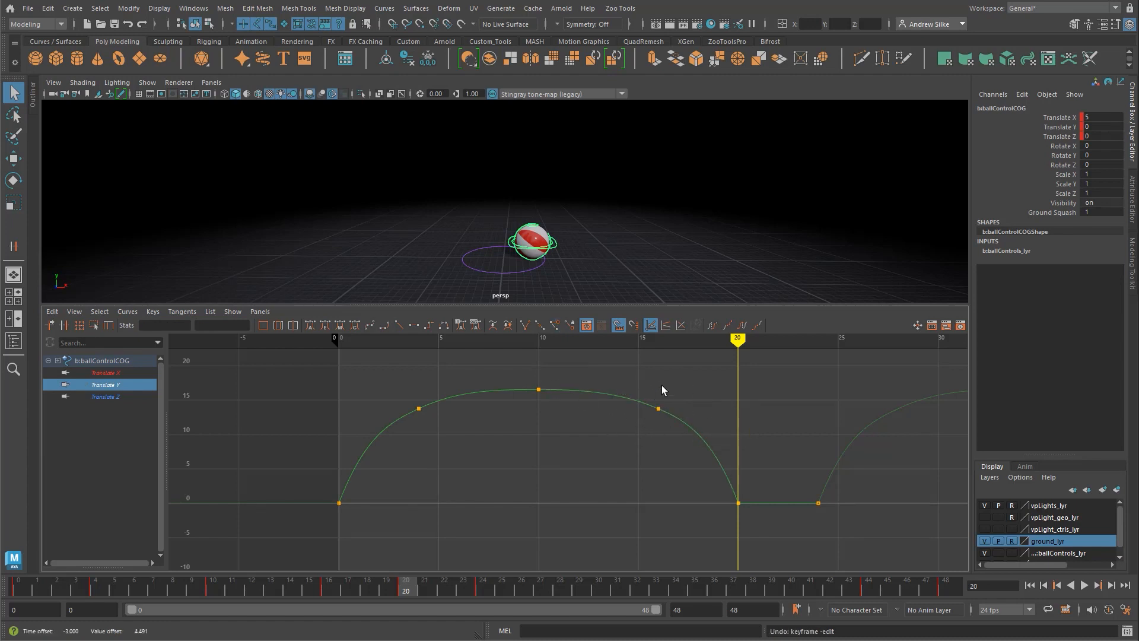
shift+middle_drag(660, 470, 583, 470)
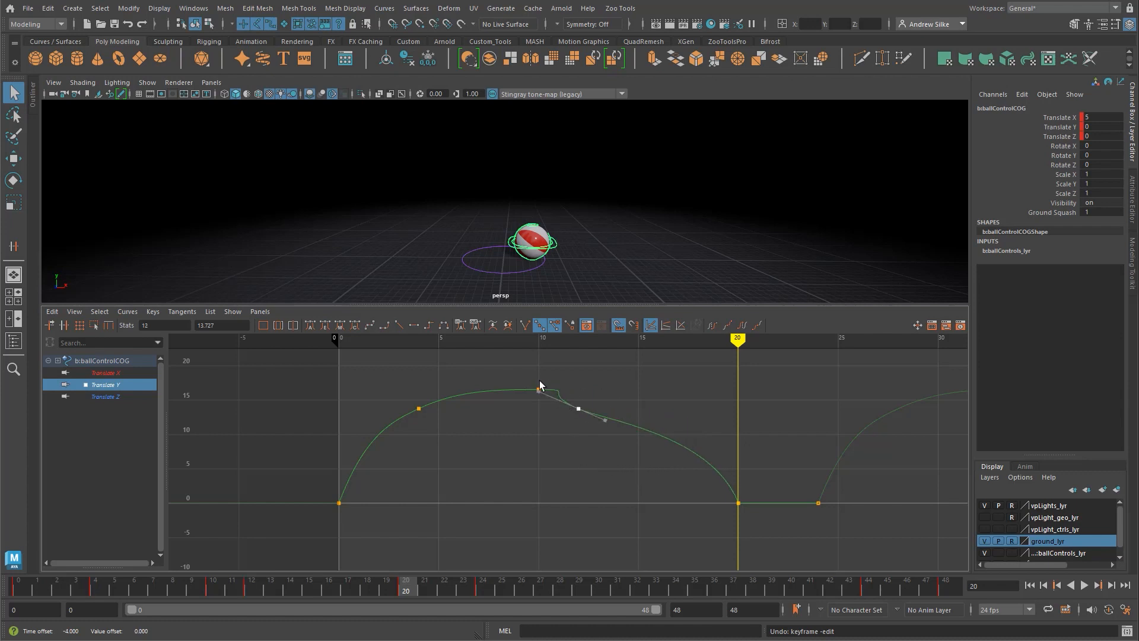
shift+middle_drag(563, 435, 540, 488)
key(ctrl+z)
key(ctrl+z)
click(514, 436)
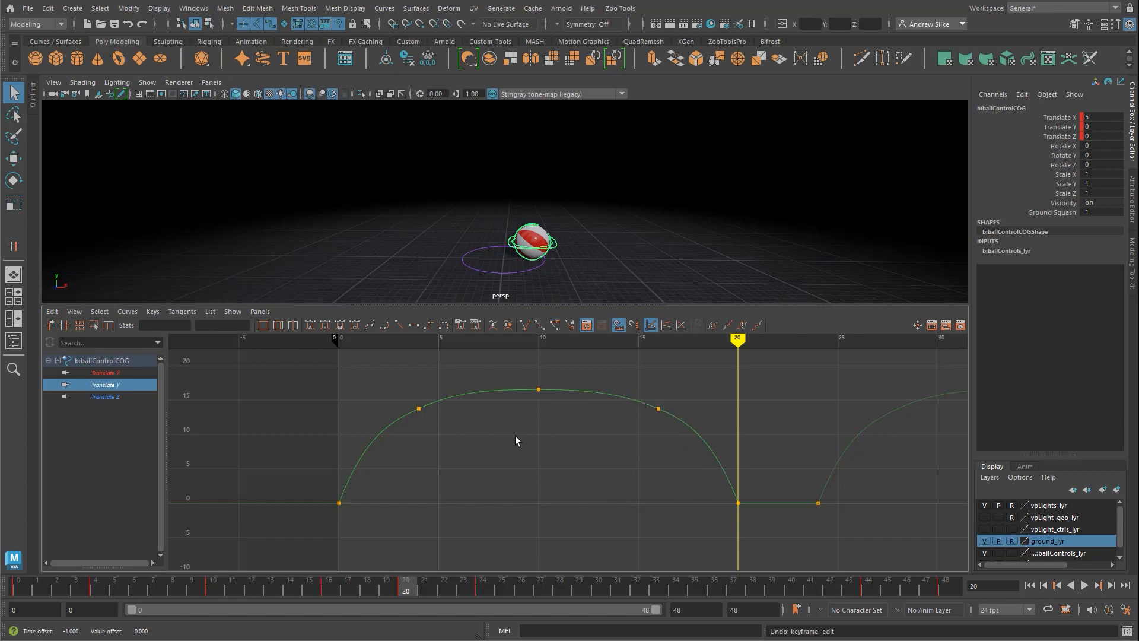
Step: Delete the Translate Y keys at frames 4 and 16
click(127, 311)
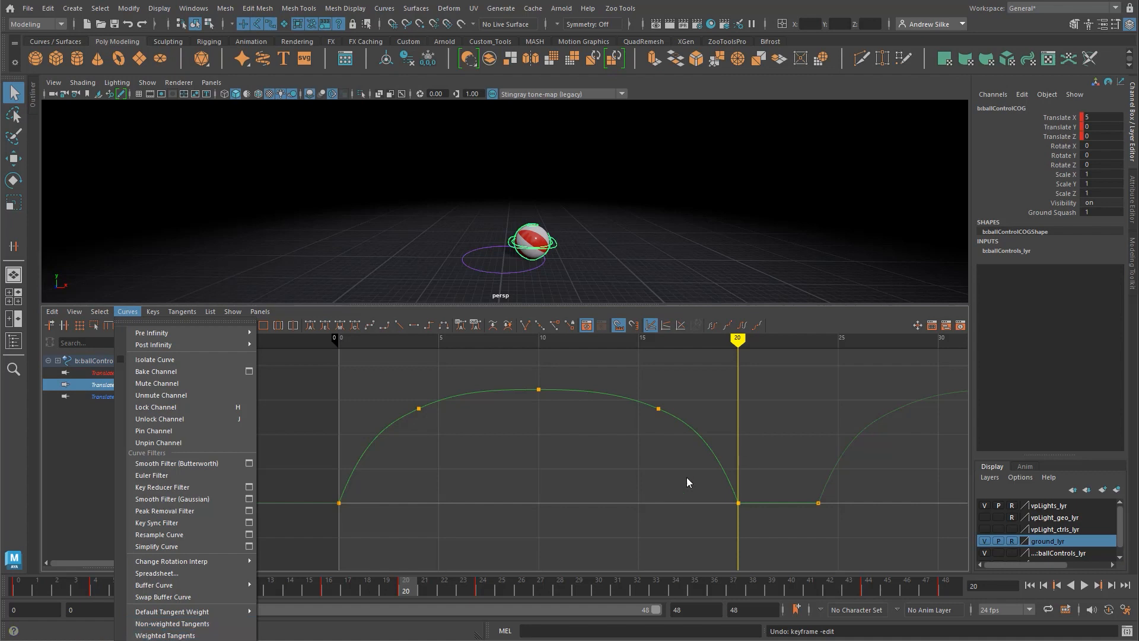
click(658, 409)
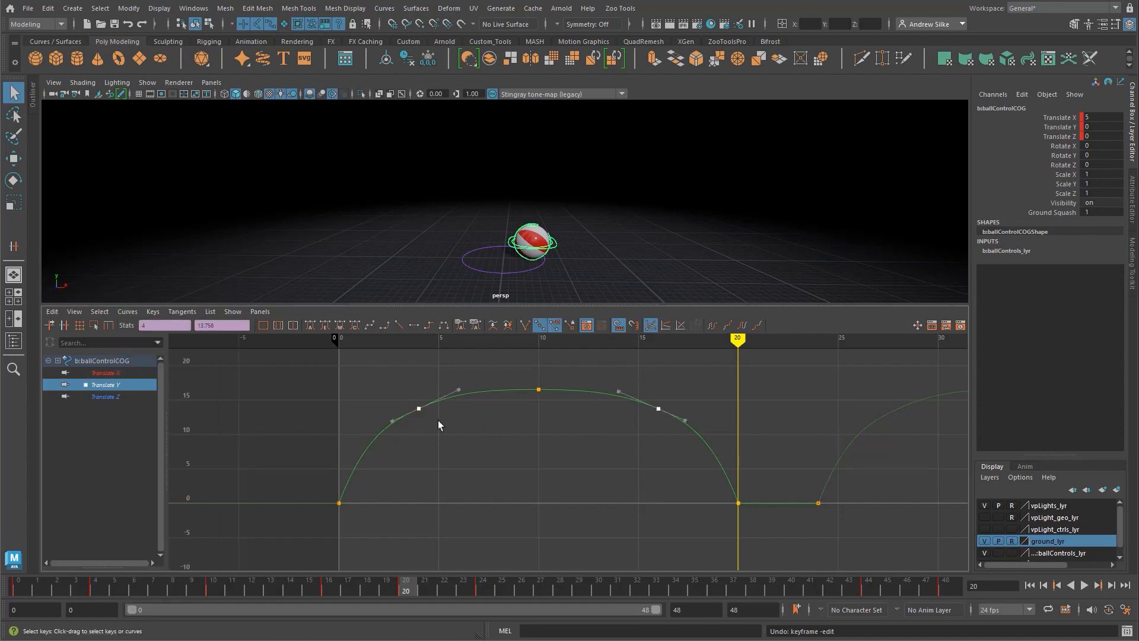
key(Delete)
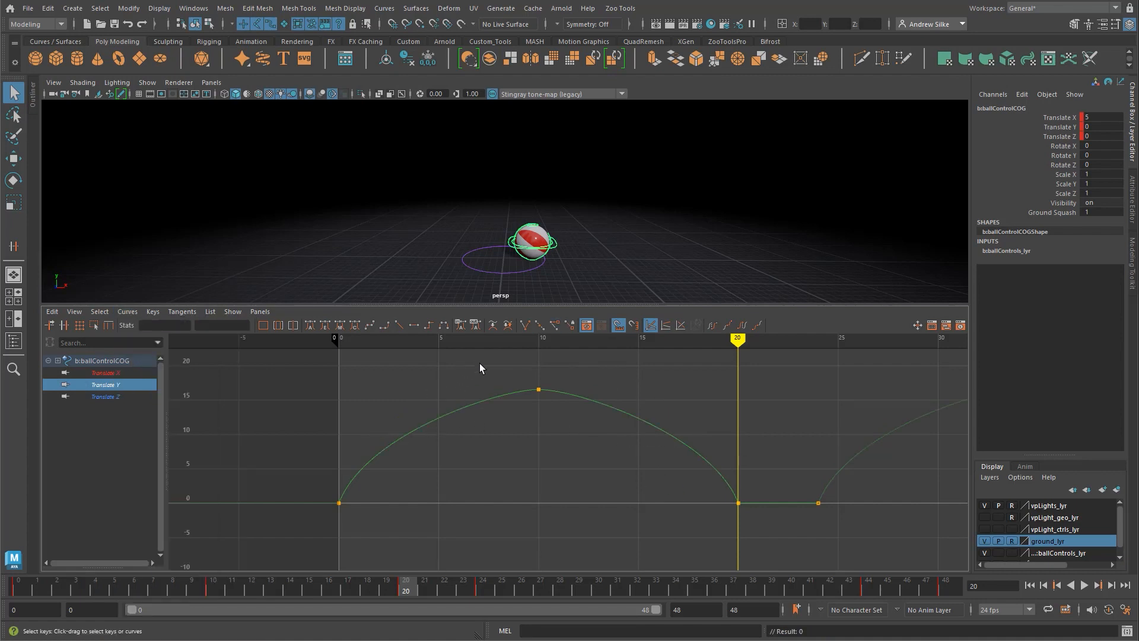
Step: Lengthen the weighted tangent handles of the Translate Y key at frame 10 to about frames 2 and 18
drag(479, 364, 618, 424)
drag(575, 376, 590, 400)
shift+middle_drag(581, 391, 694, 405)
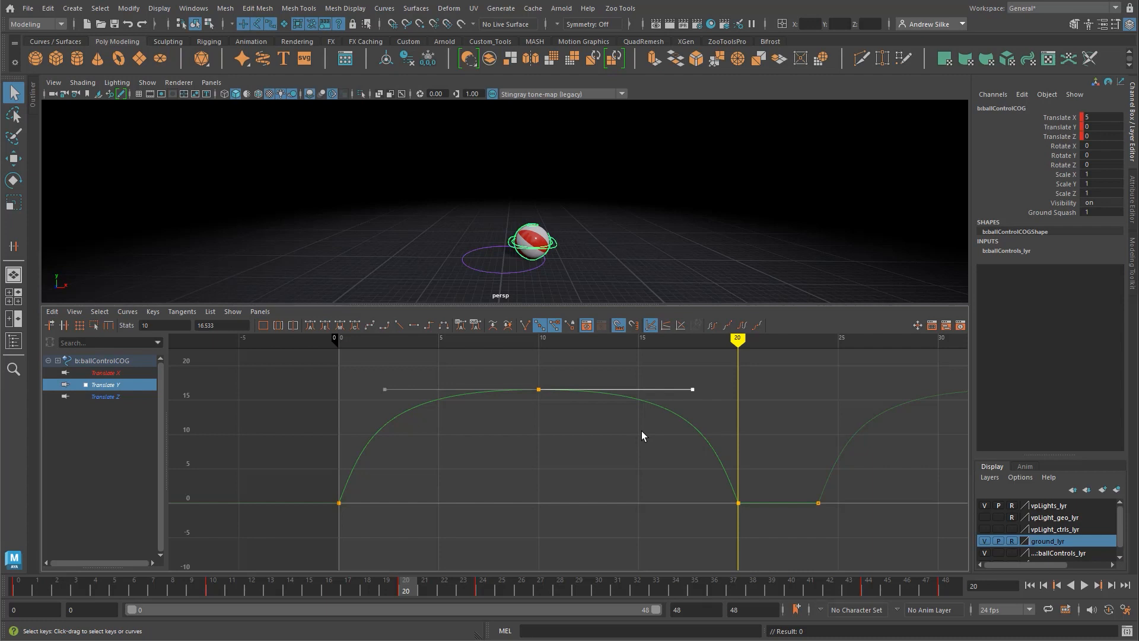
drag(537, 379, 556, 436)
Step: Try moving the Translate Y landing key from frame 20 to frame 14, and undo the move
drag(724, 522, 750, 493)
shift+middle_drag(748, 532, 630, 540)
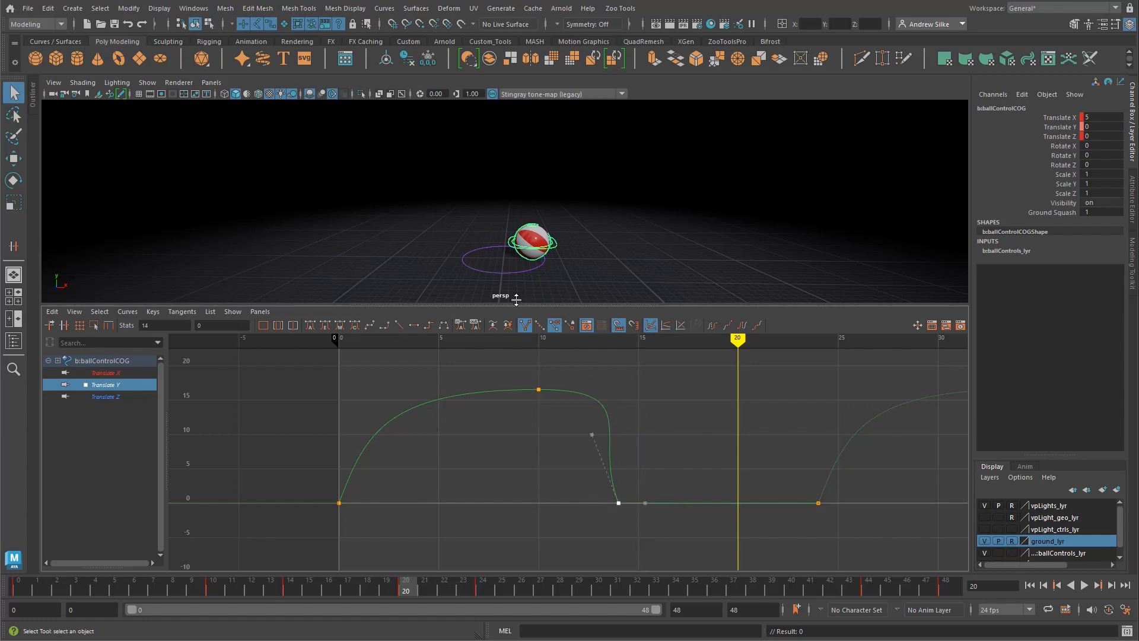
key(ctrl+z)
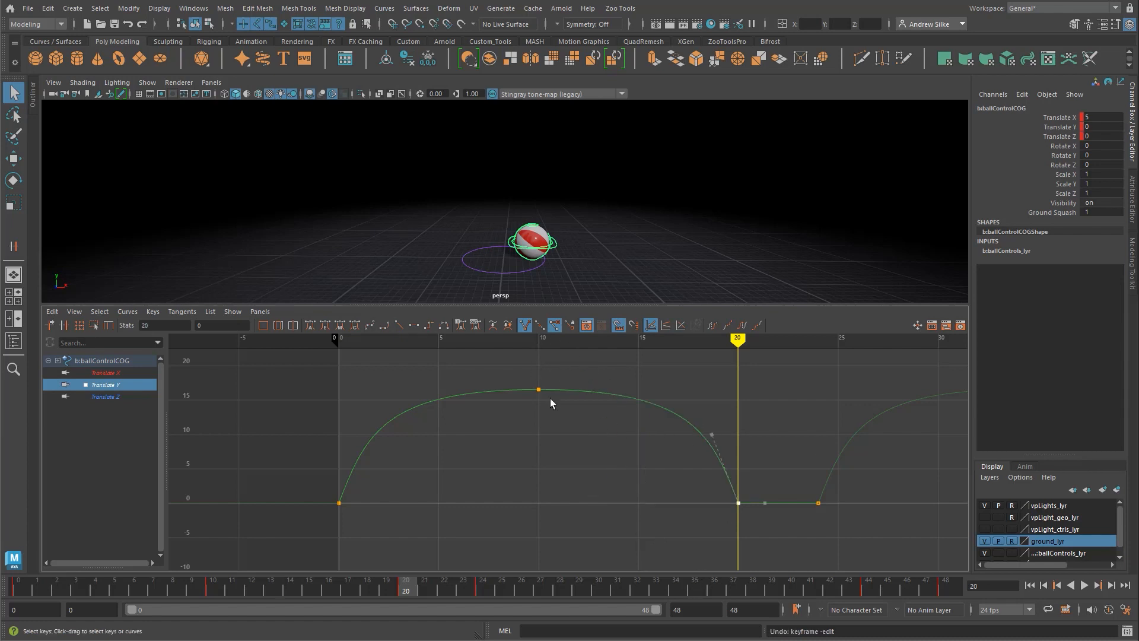
Step: Shorten the tangent handles of the Translate Y key at frame 10 slightly, to about frame 16.5 on the outgoing side
click(583, 422)
drag(490, 400, 487, 402)
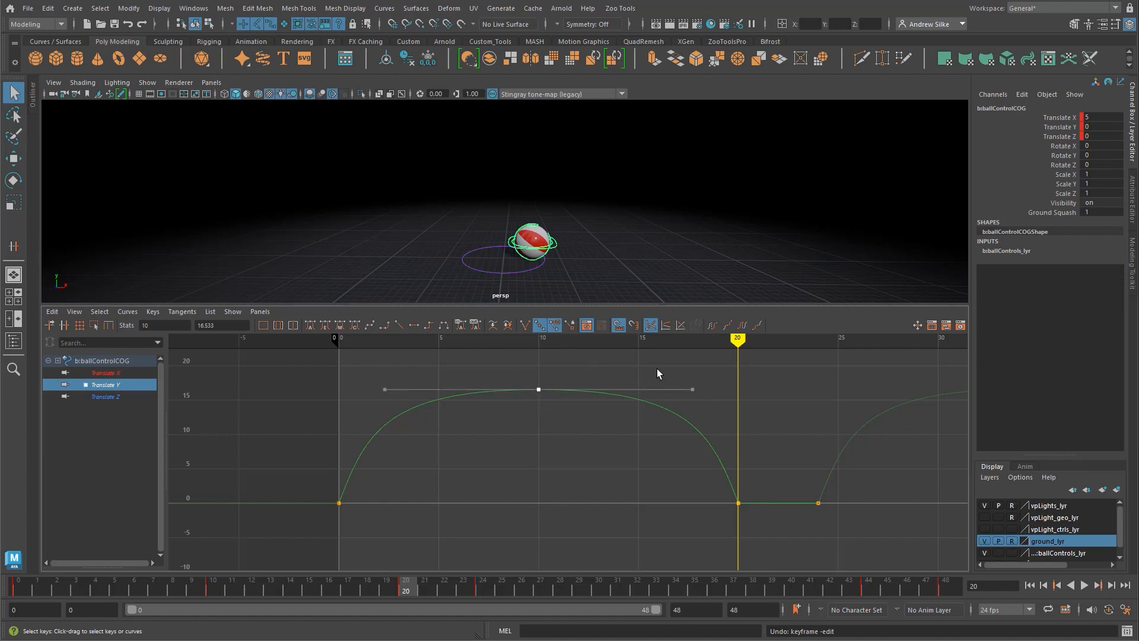
drag(657, 370, 719, 413)
shift+middle_drag(706, 403, 687, 409)
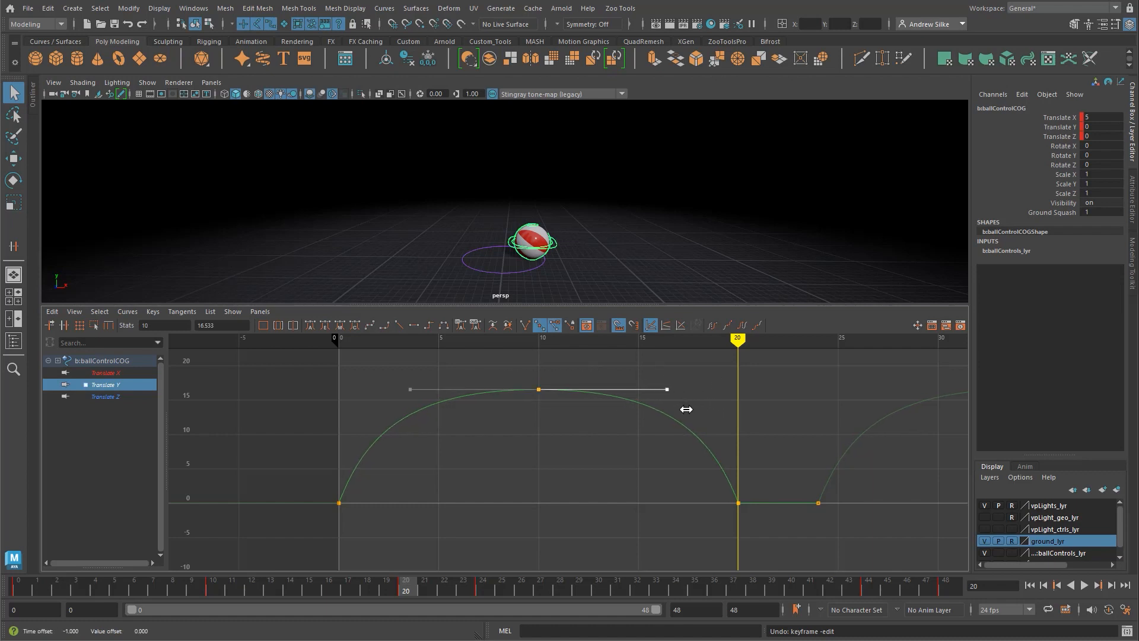
click(618, 437)
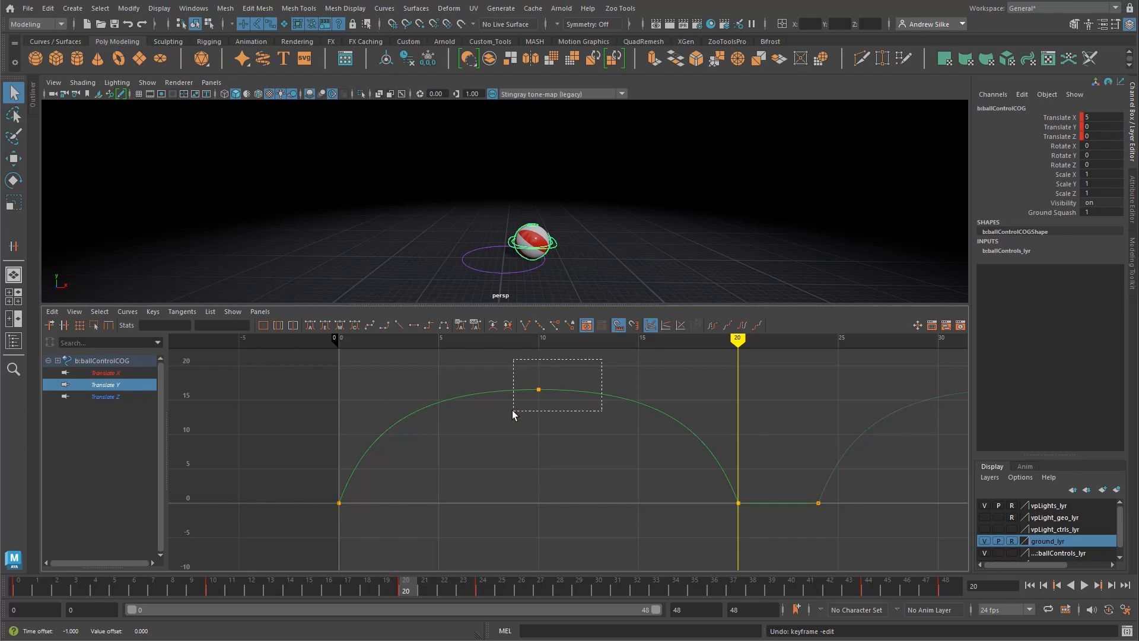
drag(512, 410, 513, 411)
click(561, 460)
Step: Scrub back to the start and play the bounce in a maximized perspective view
click(134, 587)
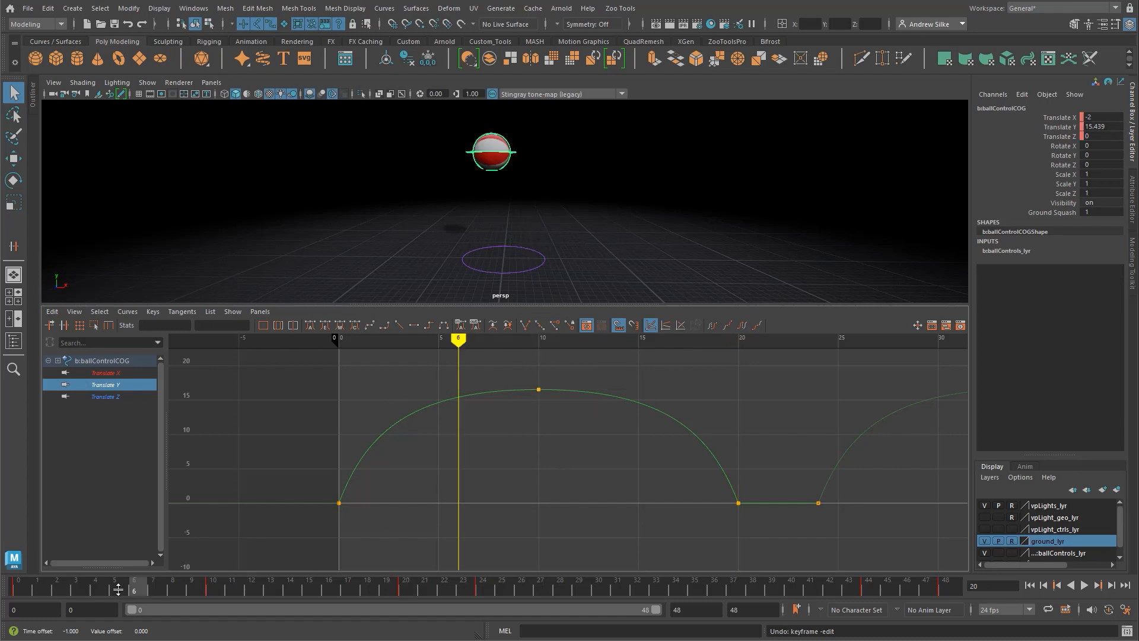
drag(118, 590, 17, 589)
key(alt+v)
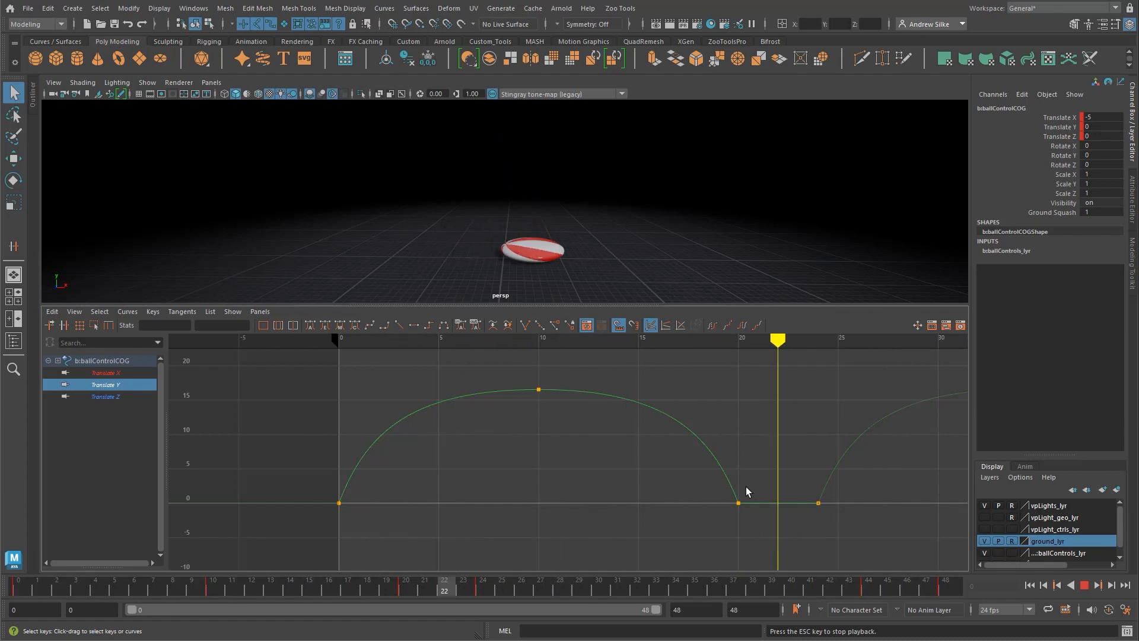
key(space)
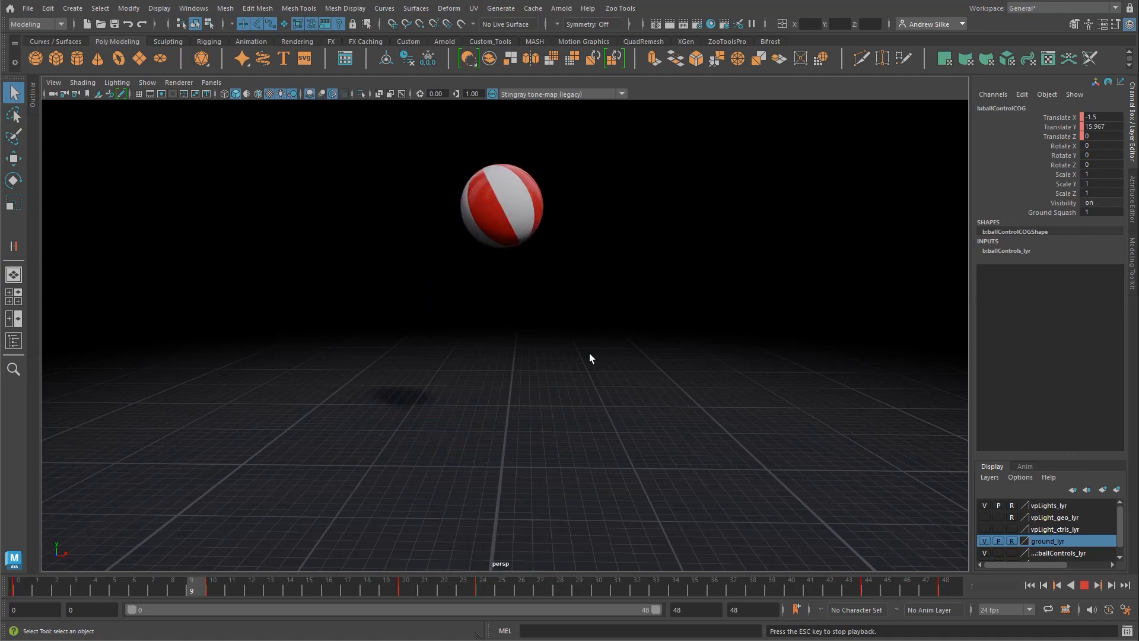
key(Escape)
Step: Show the ZooToolsPro shelf and replay the bounce in the perspective view, examining it from different angles
click(731, 45)
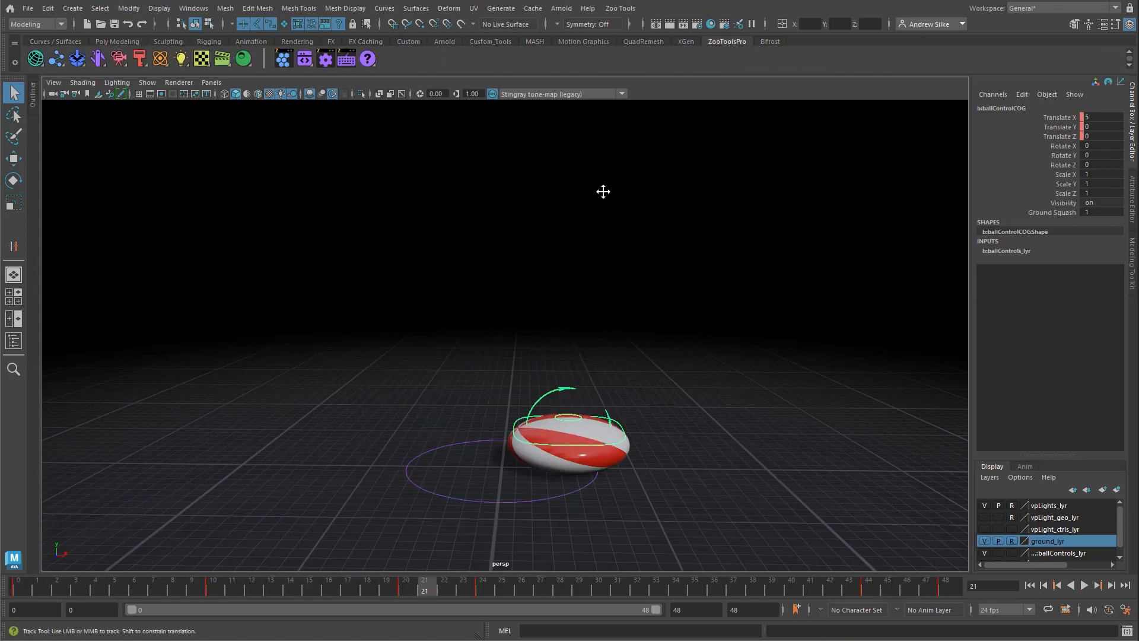
key(alt+v)
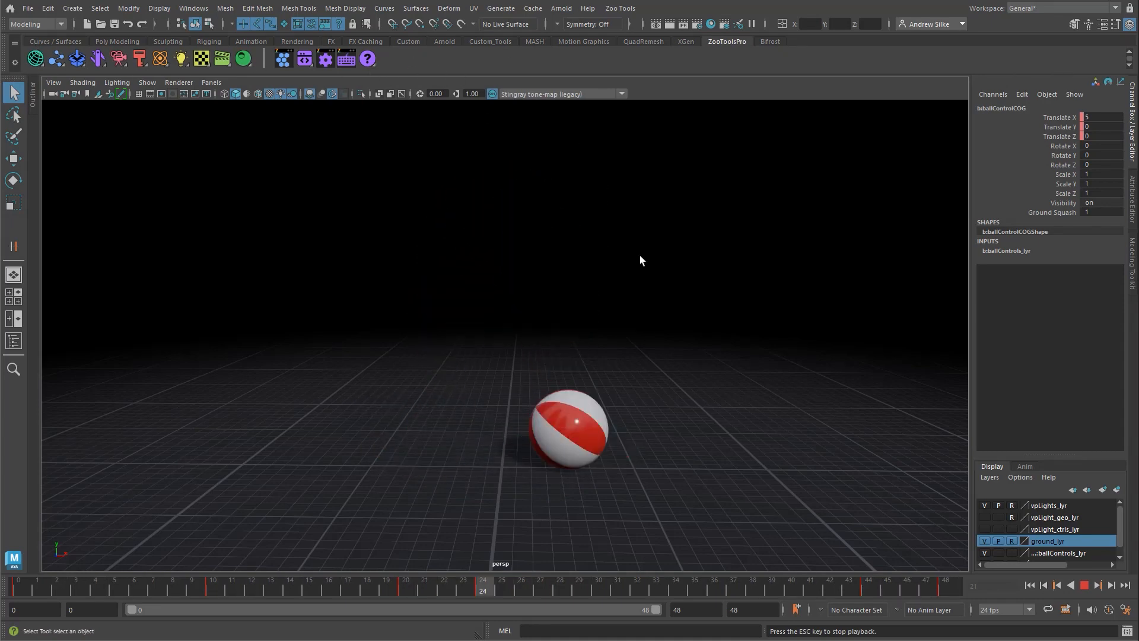
alt+drag(506, 306, 538, 307)
alt+drag(666, 310, 594, 300)
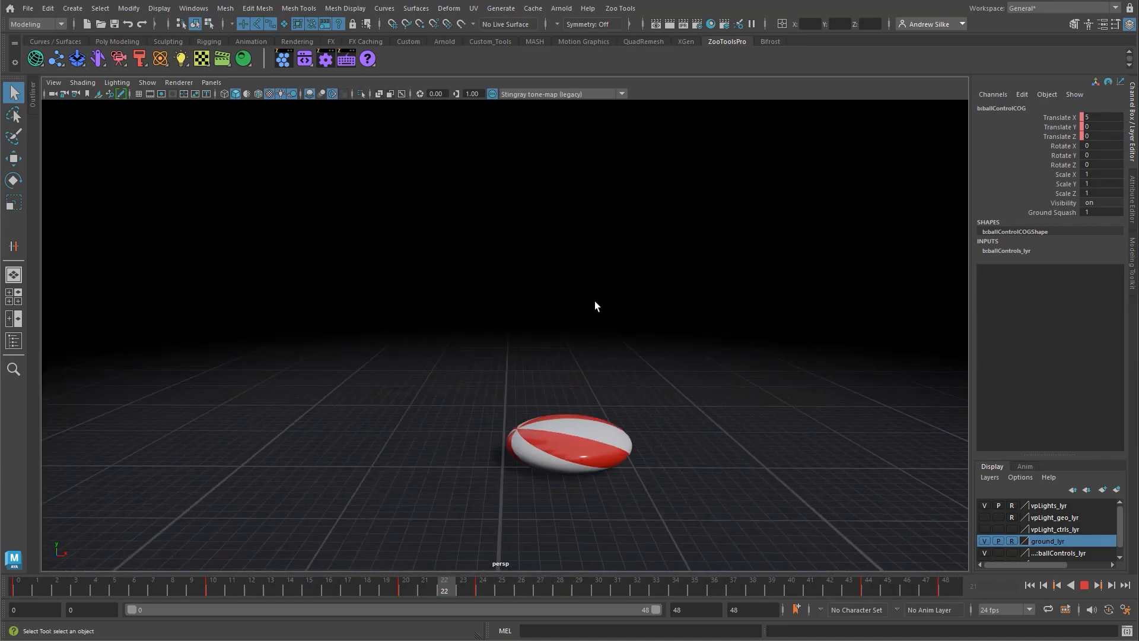